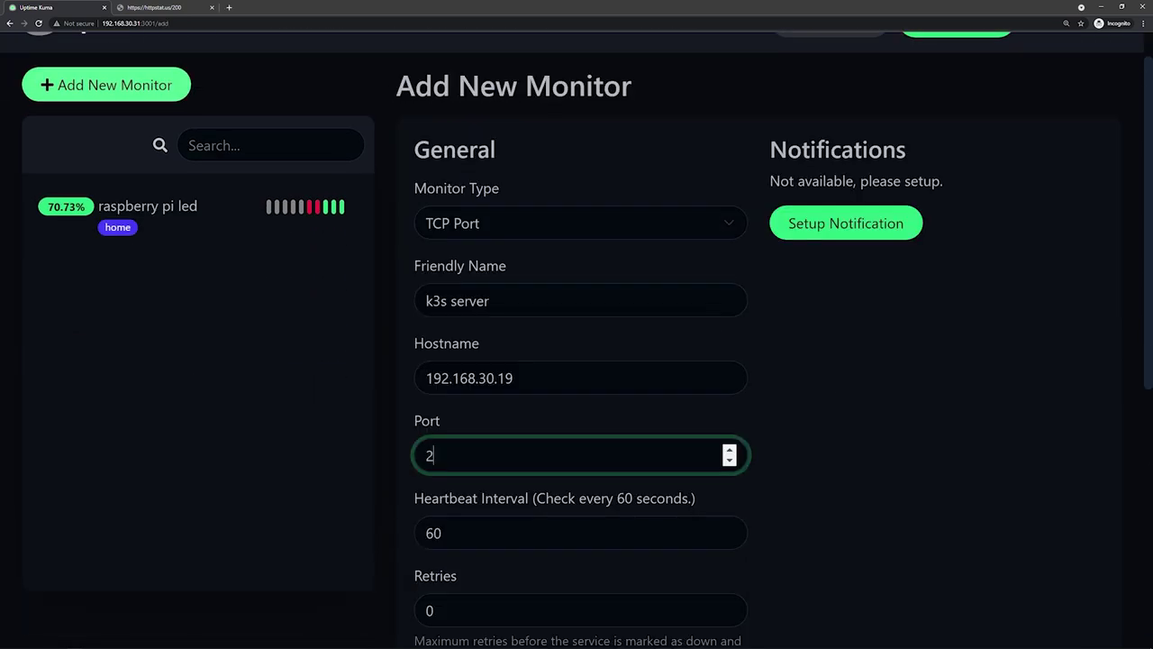
Set the port of the new k3s server TCP Port monitor to 22.
type("2")
scroll(774, 409, "down", 1)
scroll(556, 468, "down", 1)
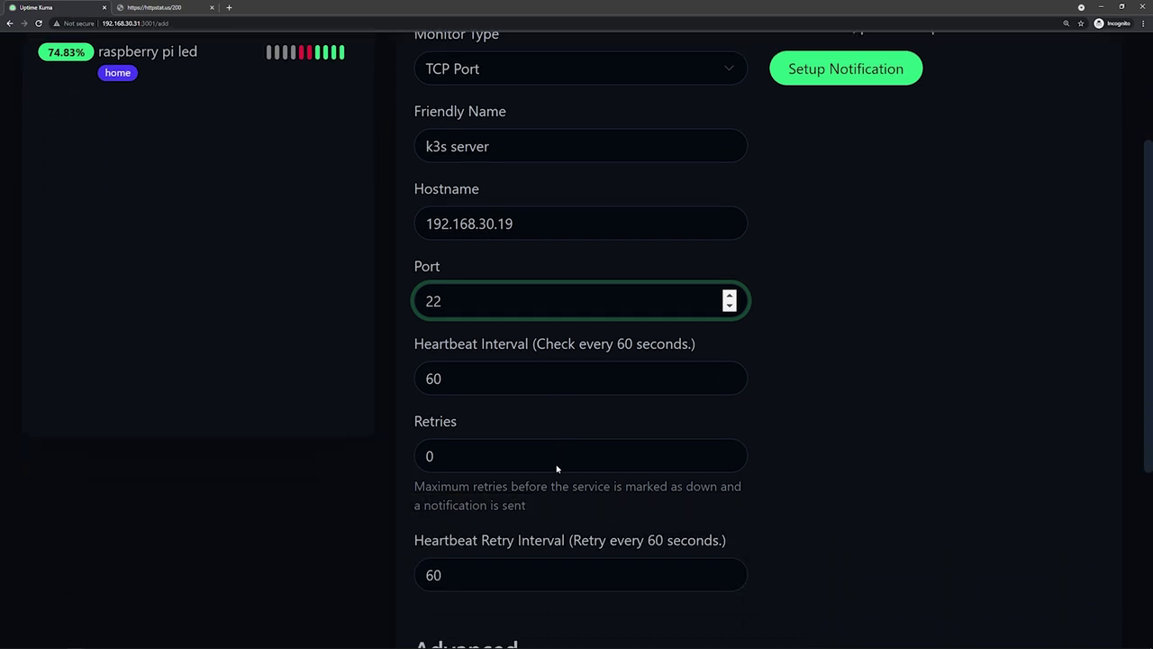
scroll(557, 469, "down", 1)
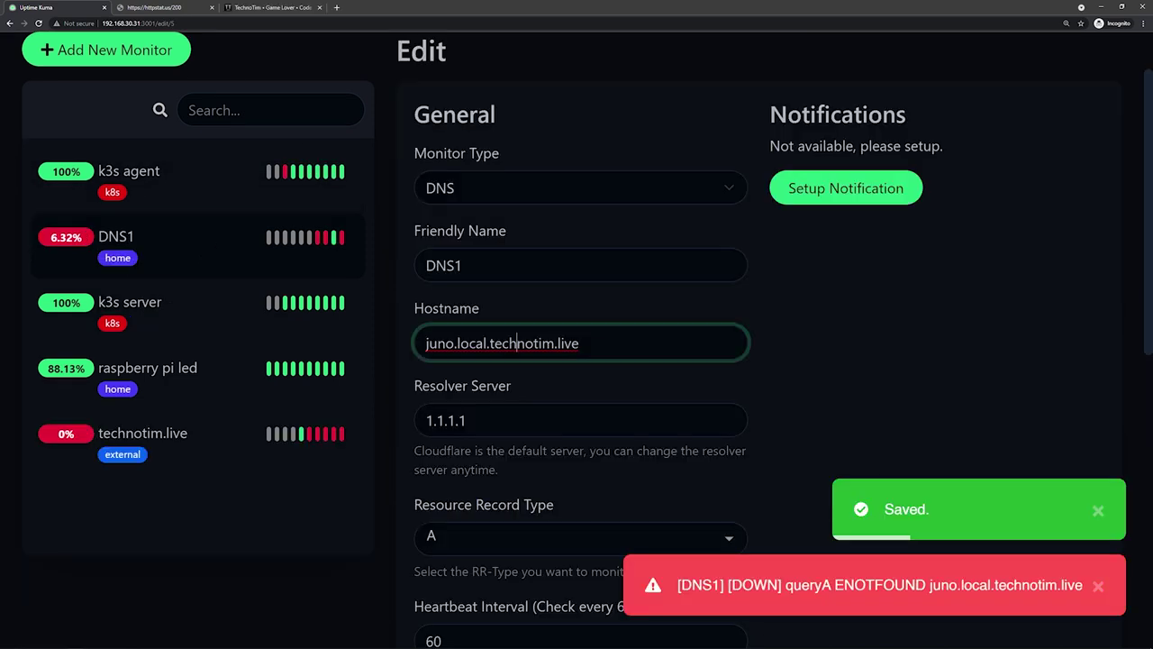
Change the DNS1 monitor's hostname to google.com and save the monitor.
key("ctrl+a")
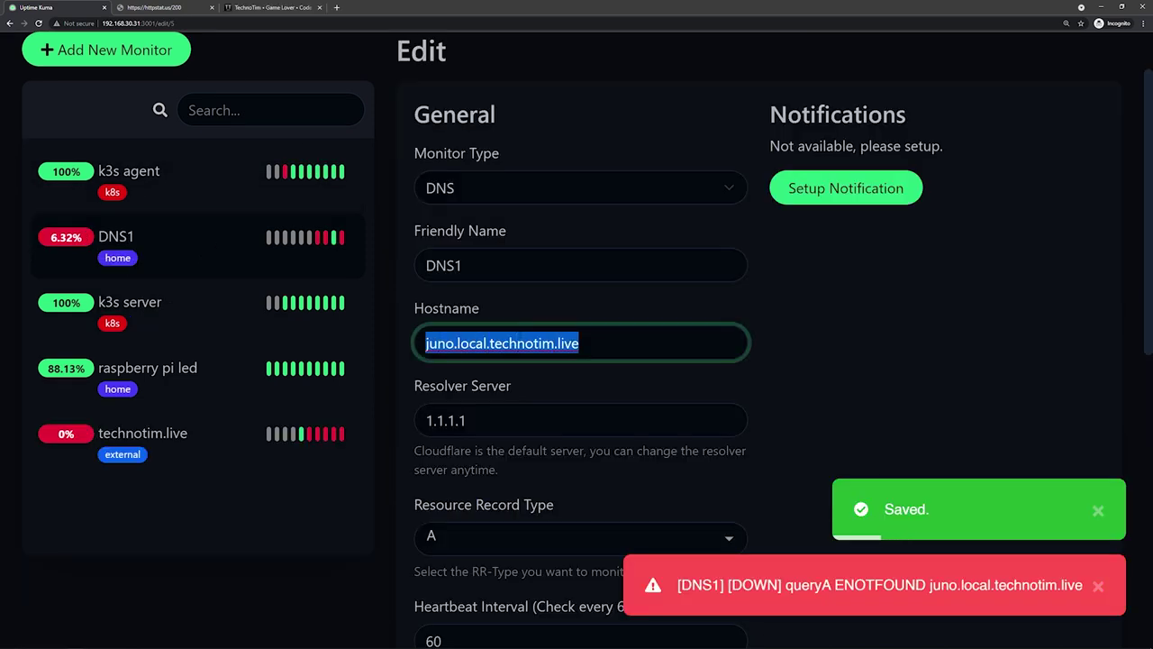
type("google.com")
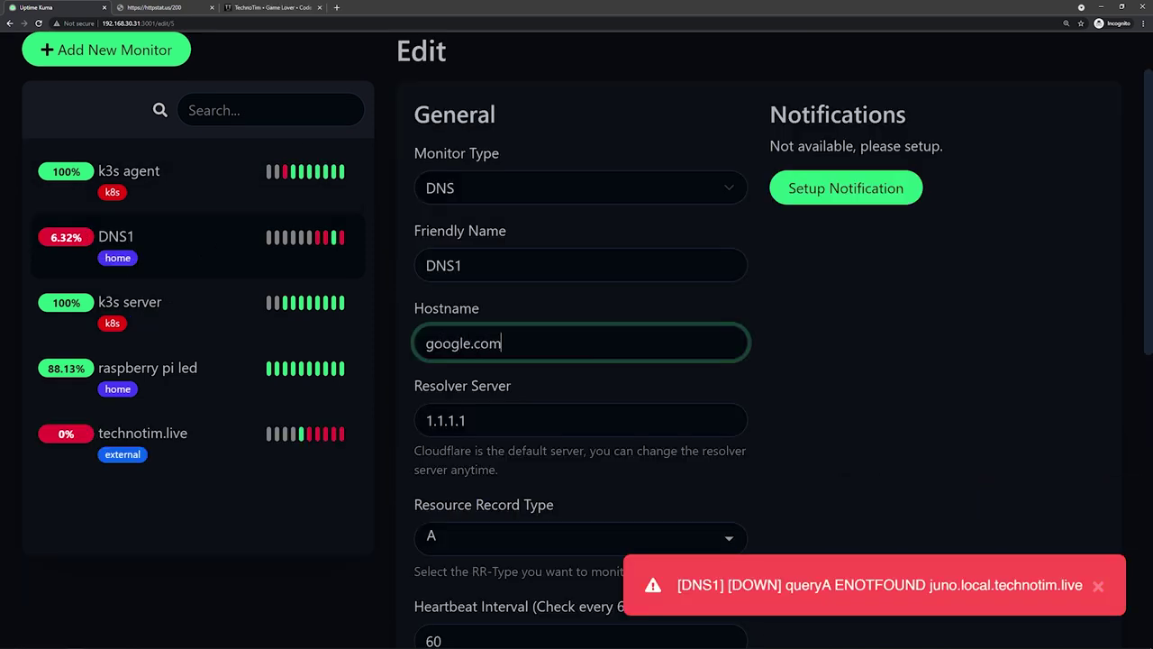
scroll(853, 307, "down", 10)
key("Return")
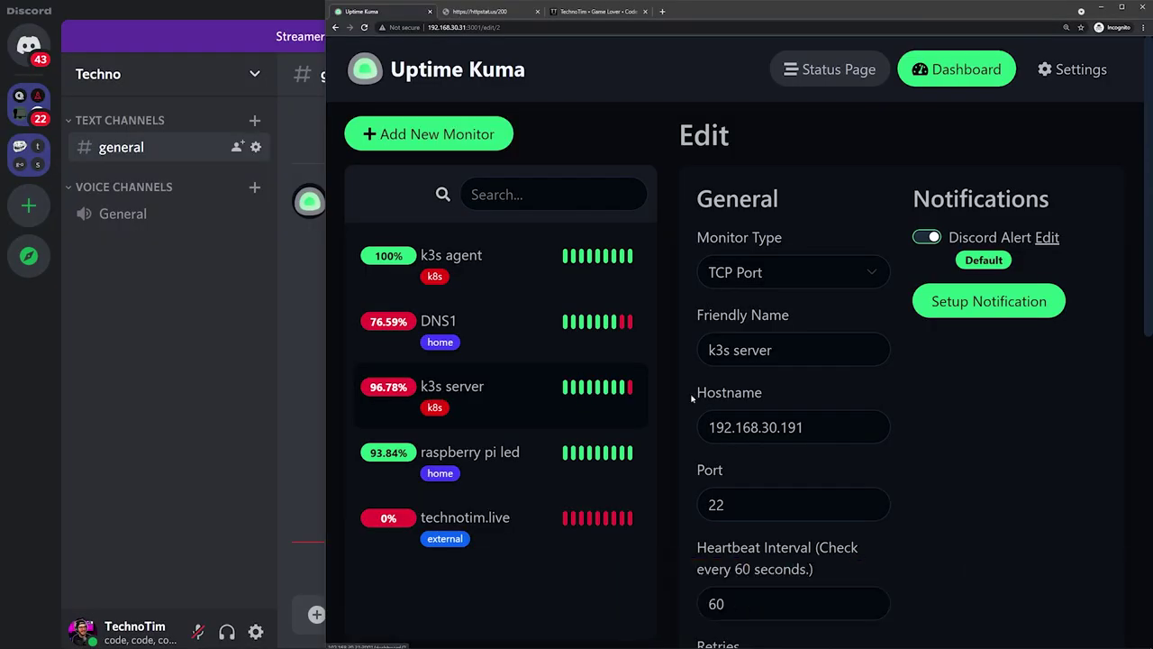
Correct the k3s server monitor's hostname to 192.168.30.19, save it, and check the newest alert in Discord's general channel.
left_click(811, 427)
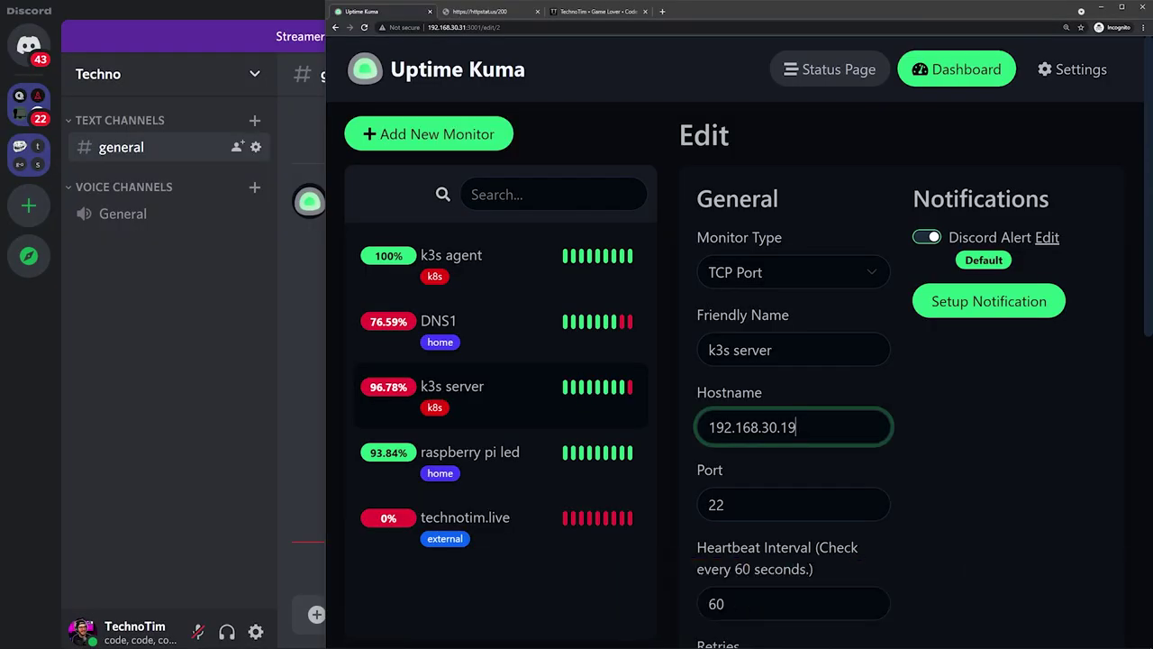
scroll(978, 463, "down", 7)
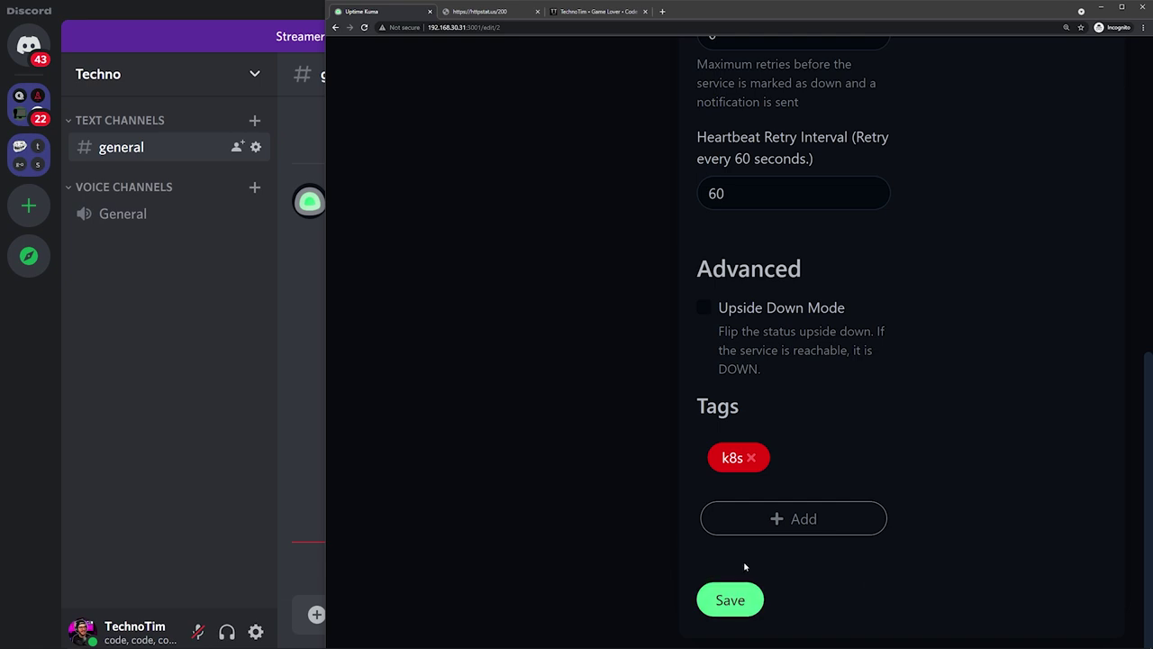
left_click(731, 599)
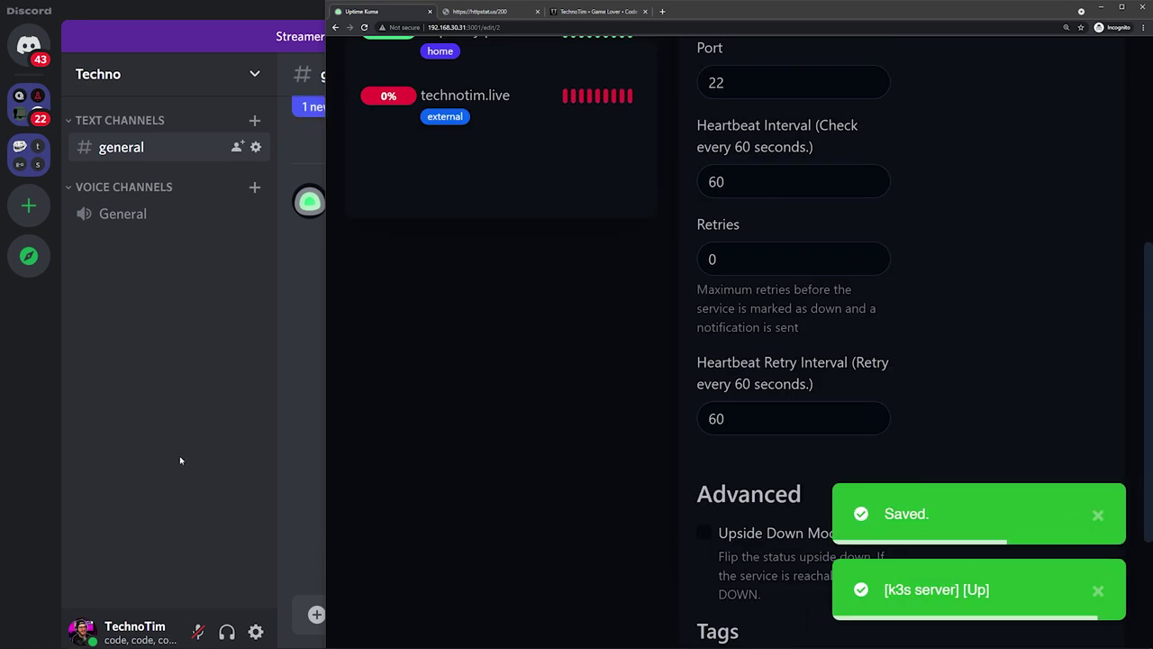
left_click(167, 471)
scroll(490, 424, "down", 5)
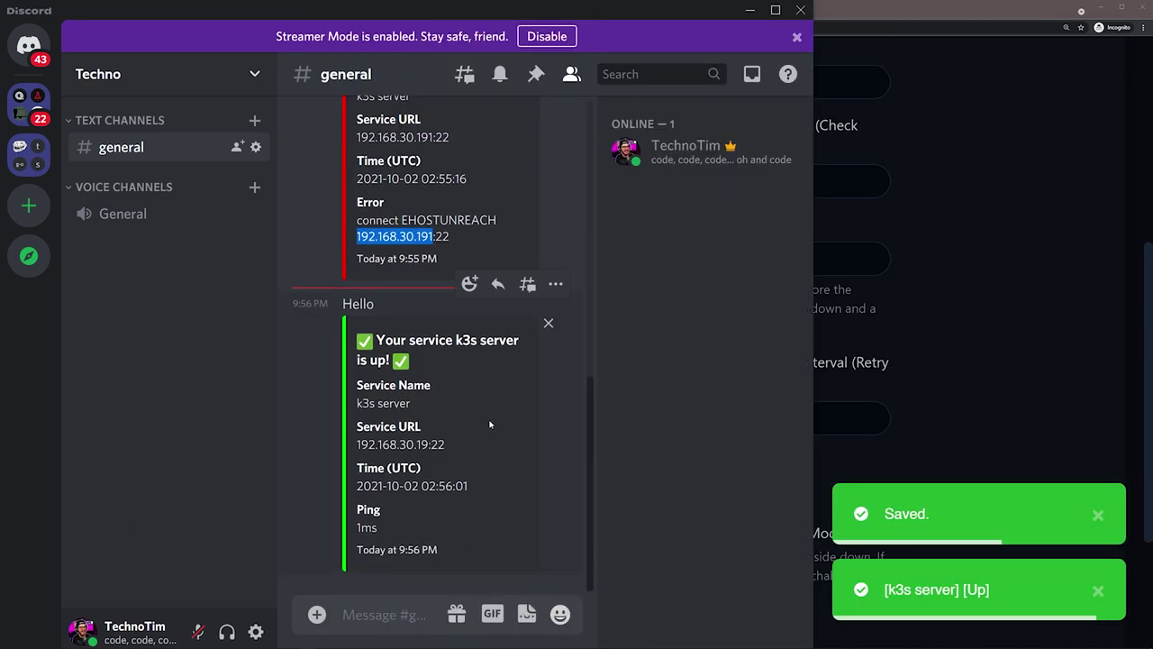
Complete the status page incident's content so its last sentence reads "Until then just wait longer!!!!".
type("then just w")
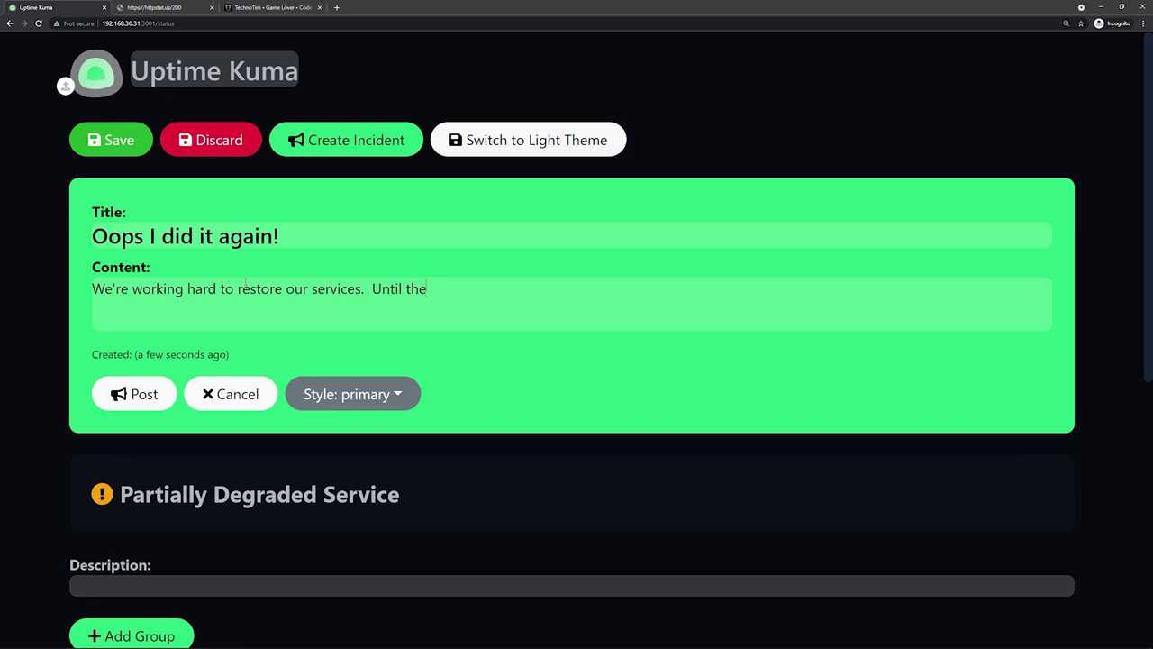
type("ait longer!!!!")
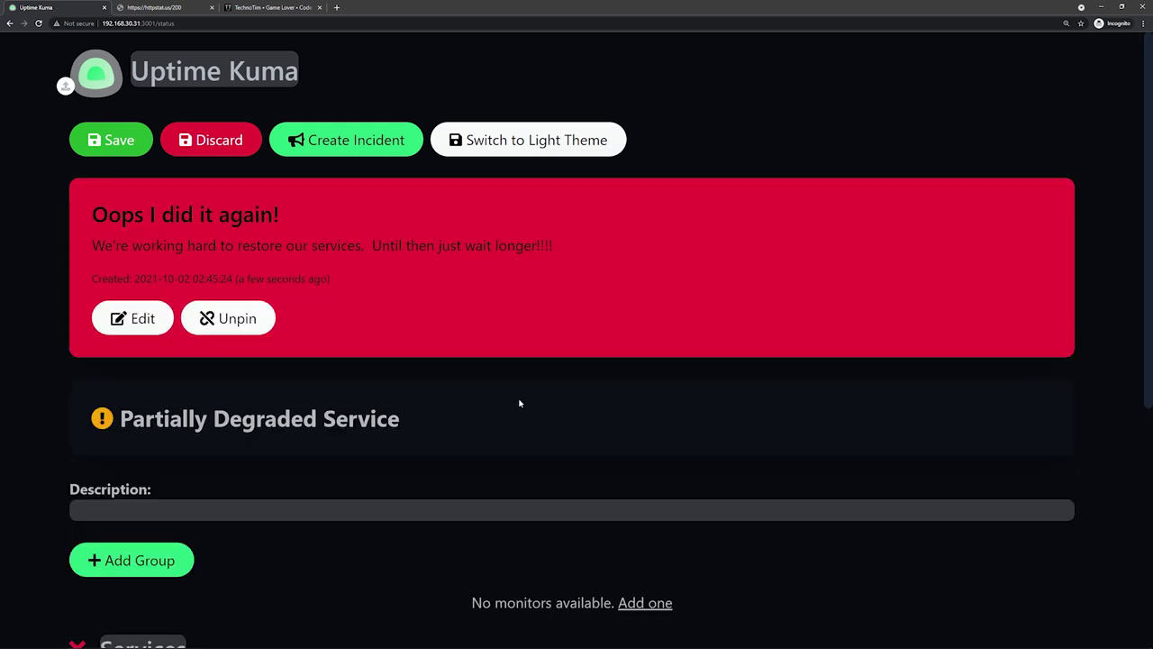
Examine the error message of the k3s server's down event in the dashboard's event list.
scroll(540, 405, "down", 4)
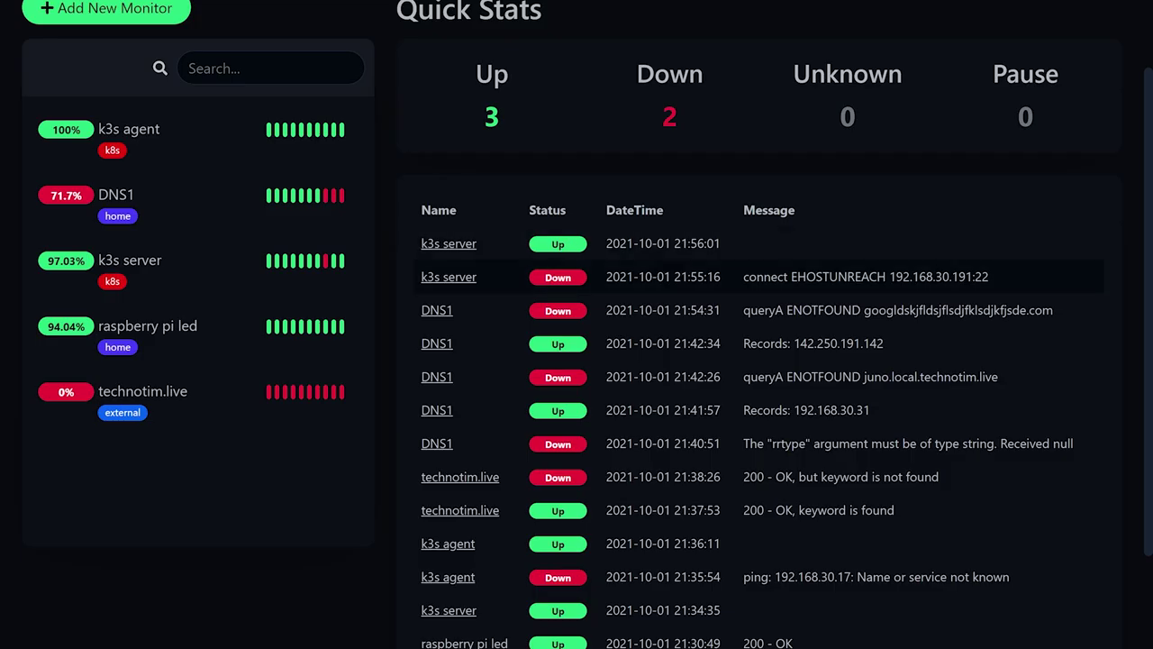
left_click_drag(756, 276, 983, 276)
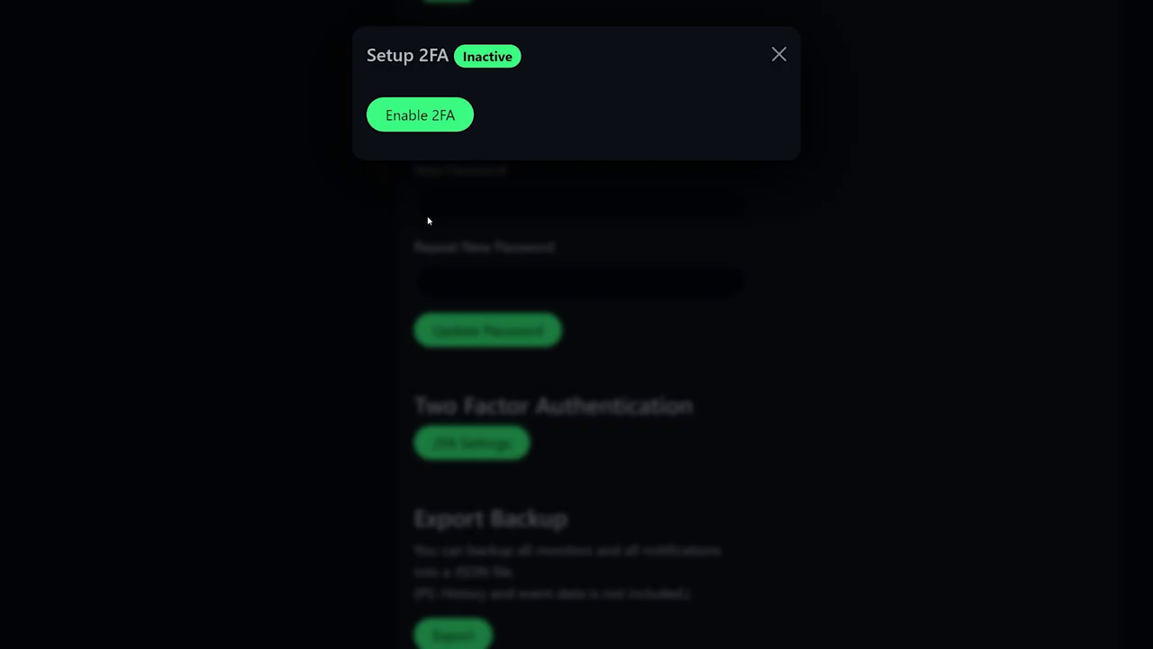
left_click(448, 127)
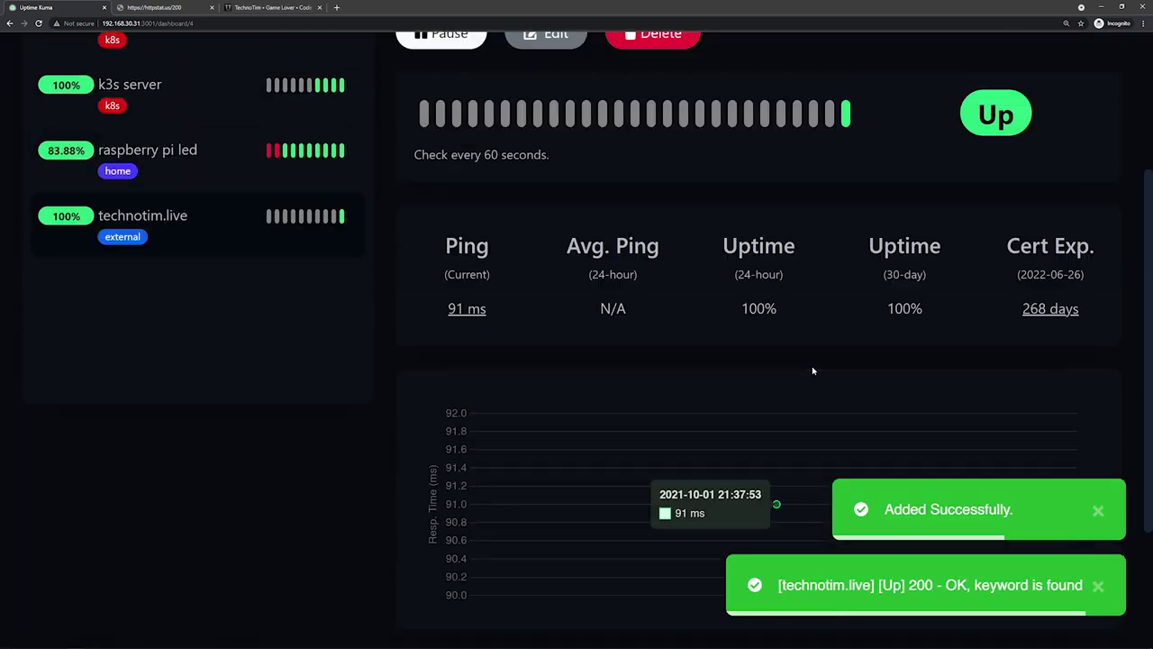
scroll(813, 369, "up", 3)
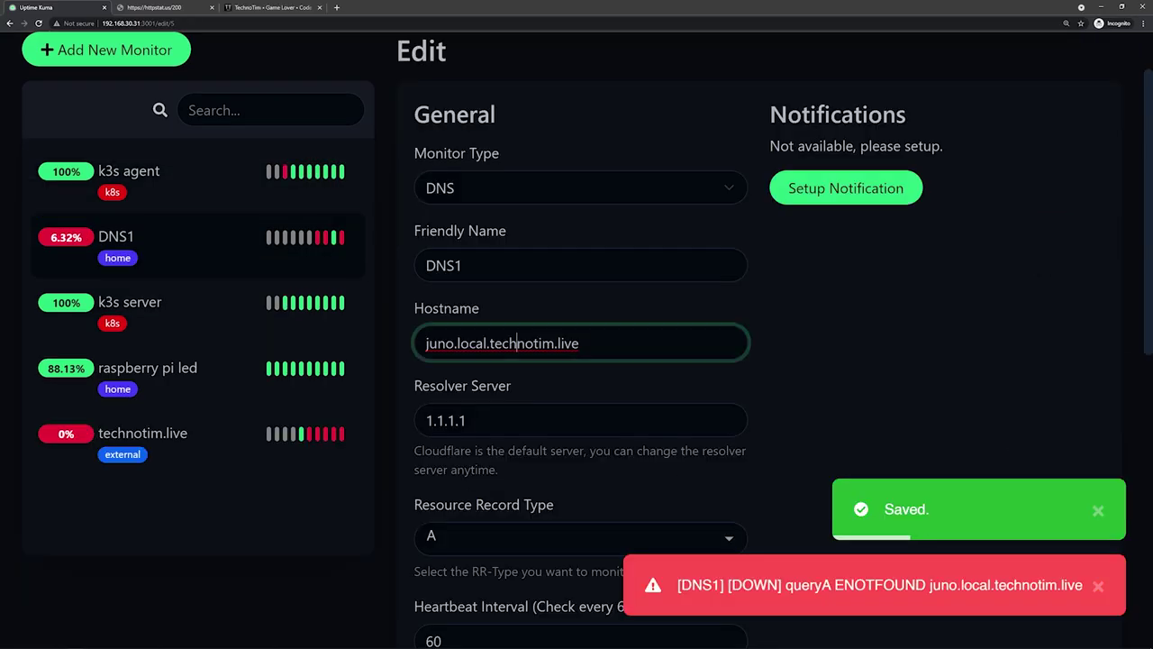
triple_click(428, 342)
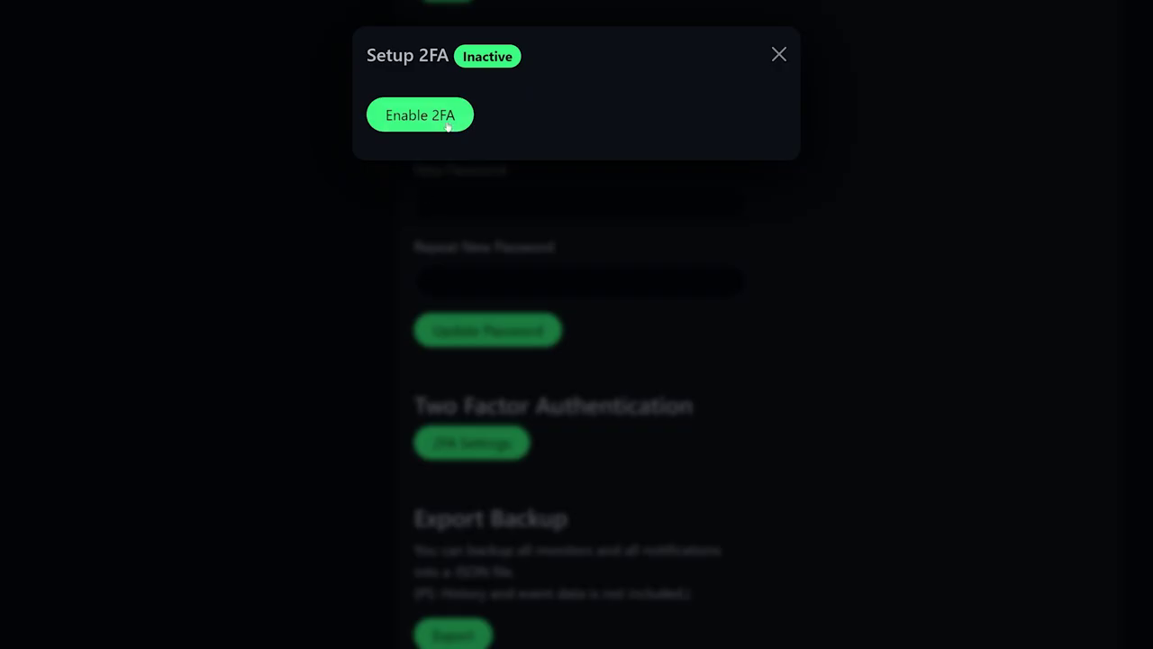
left_click(447, 126)
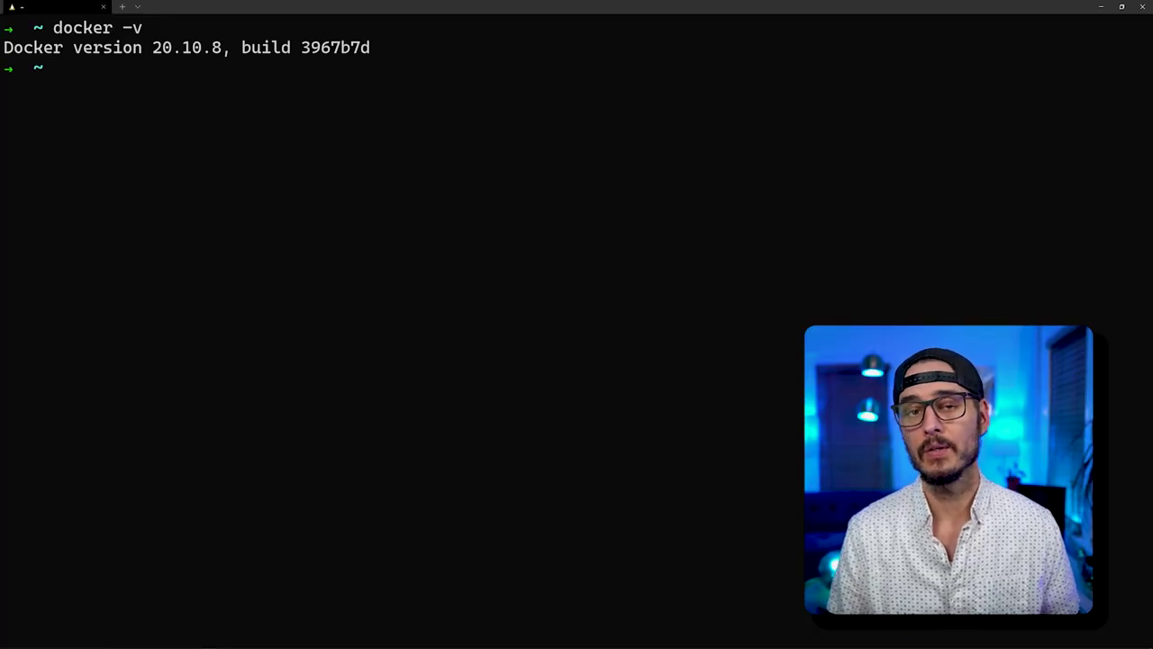
Check the installed docker-compose version with docker-compose -v in the terminal.
type("docker-compose -v")
key("Return")
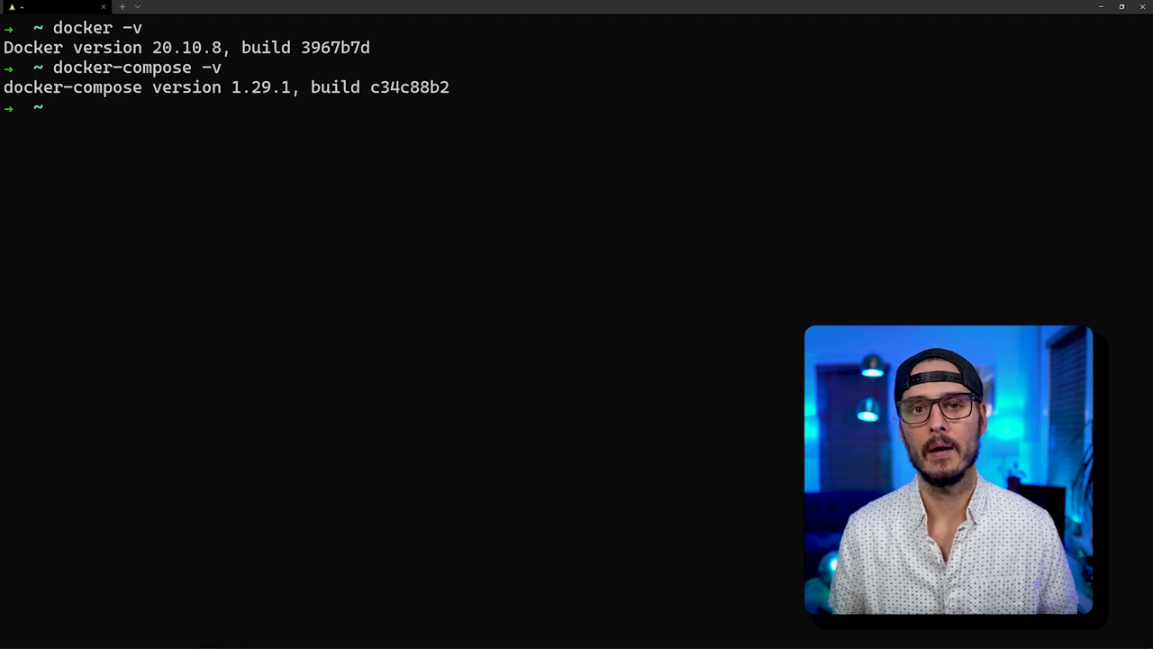
Create a directory named uptime-kuma, enter it, and create an empty docker-compose.yml file there.
type("mkdir uptime-kuma")
key("Return")
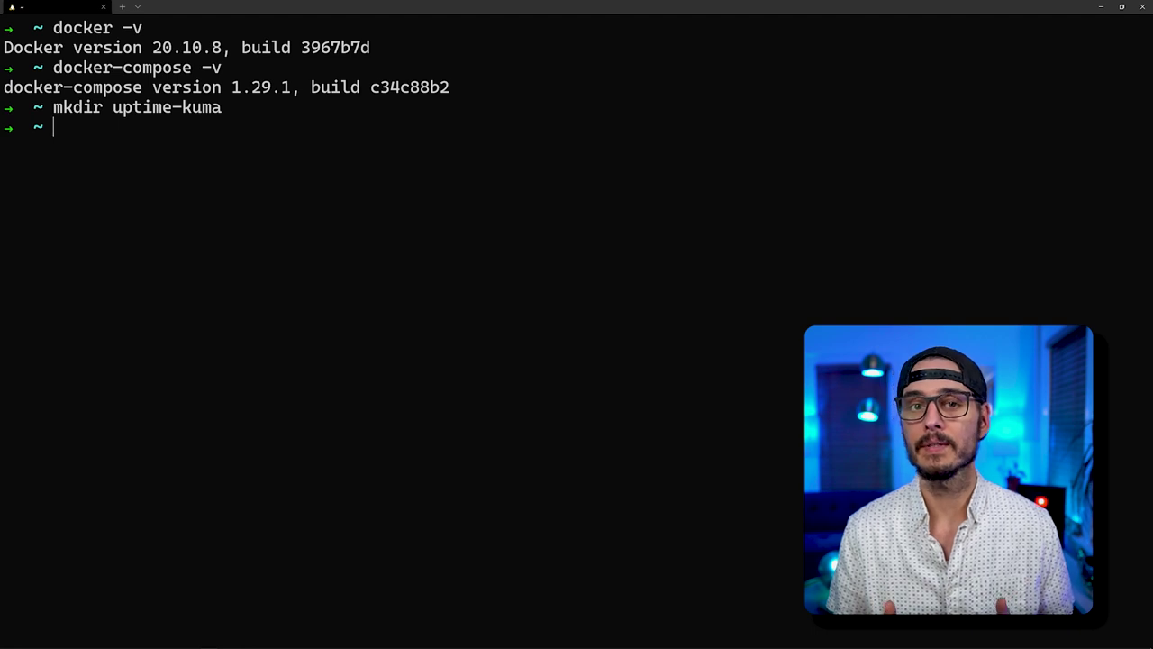
type("cd uptime-kuma/")
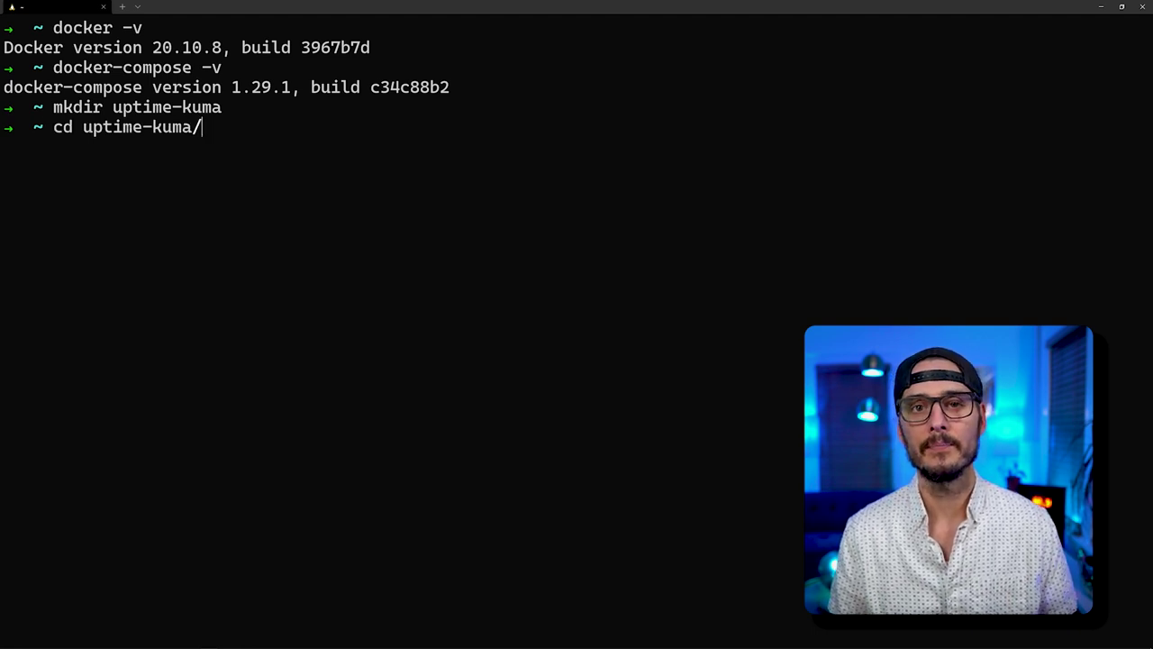
key("Return")
type("touch docker-compose.yml")
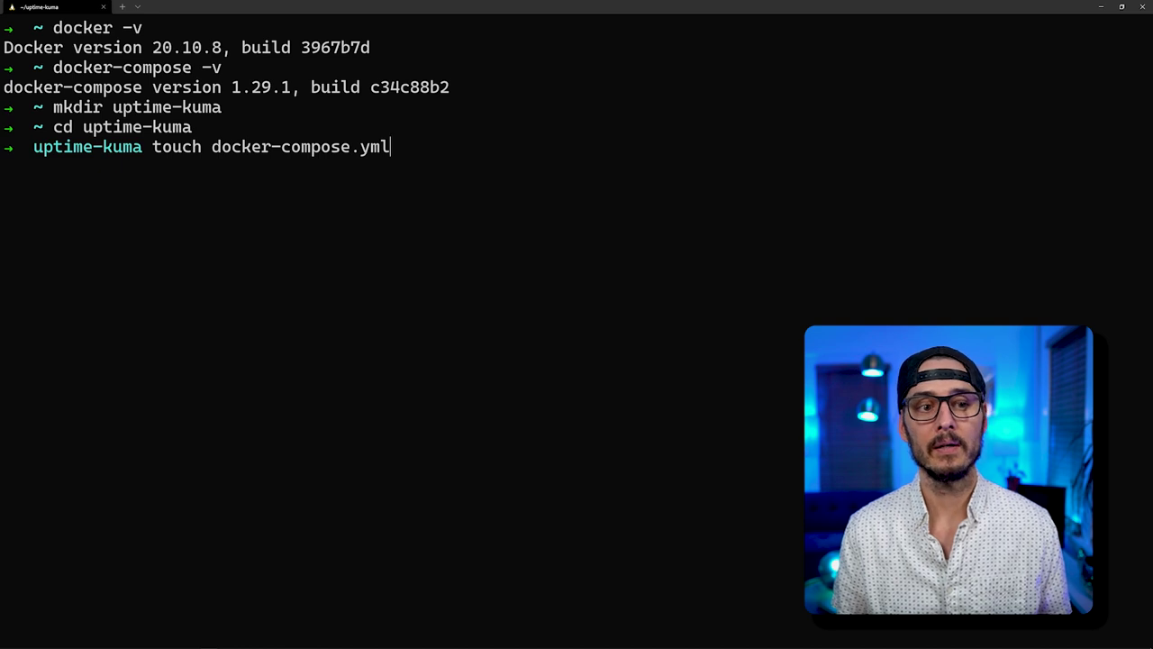
key("Return")
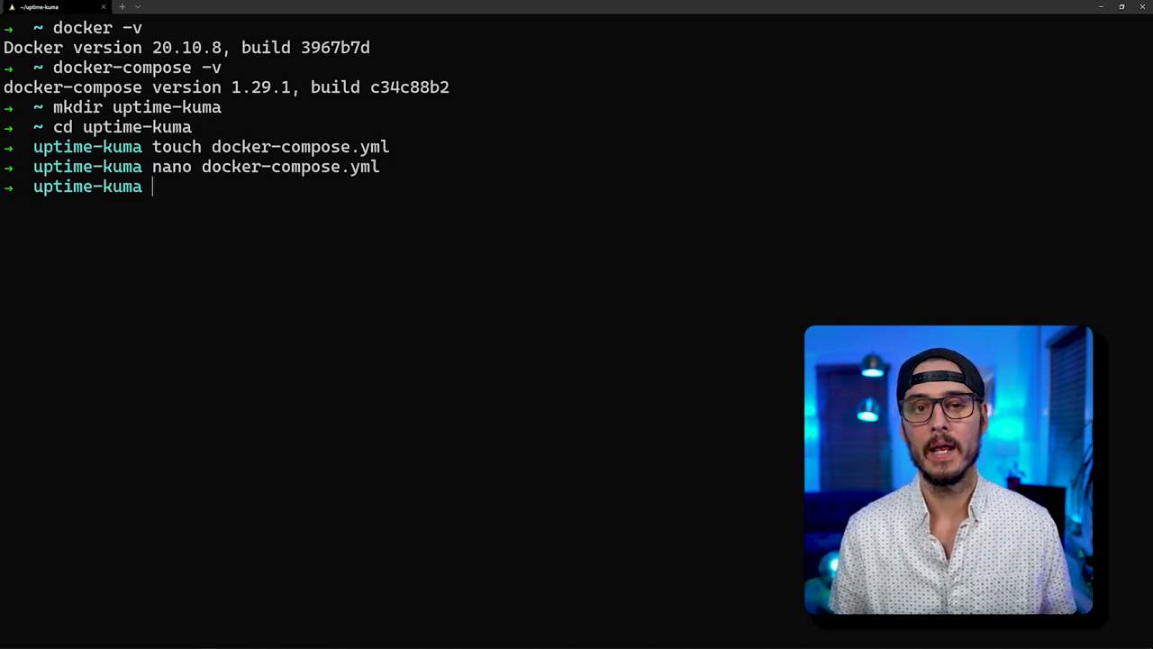
Run nano docker-compose.yml again to open the compose file.
key("Return")
key("Up")
key("Return")
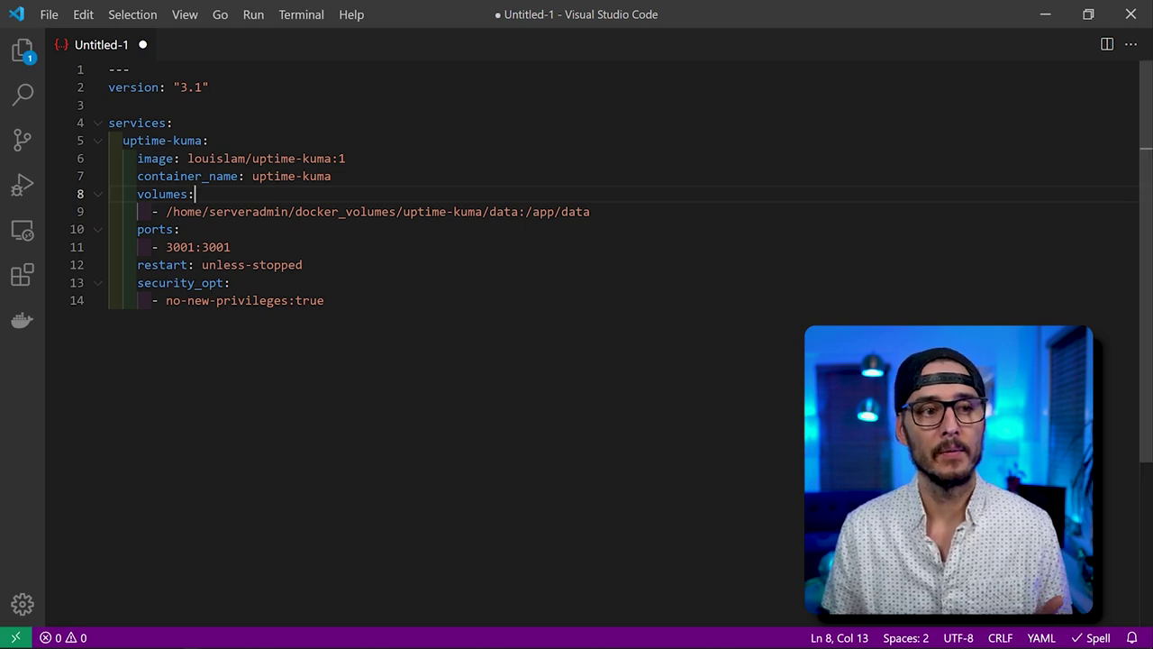
In Visual Studio Code, examine the compose file's version, services, uptime-kuma service, image, container name and volumes entries.
double_click(133, 87)
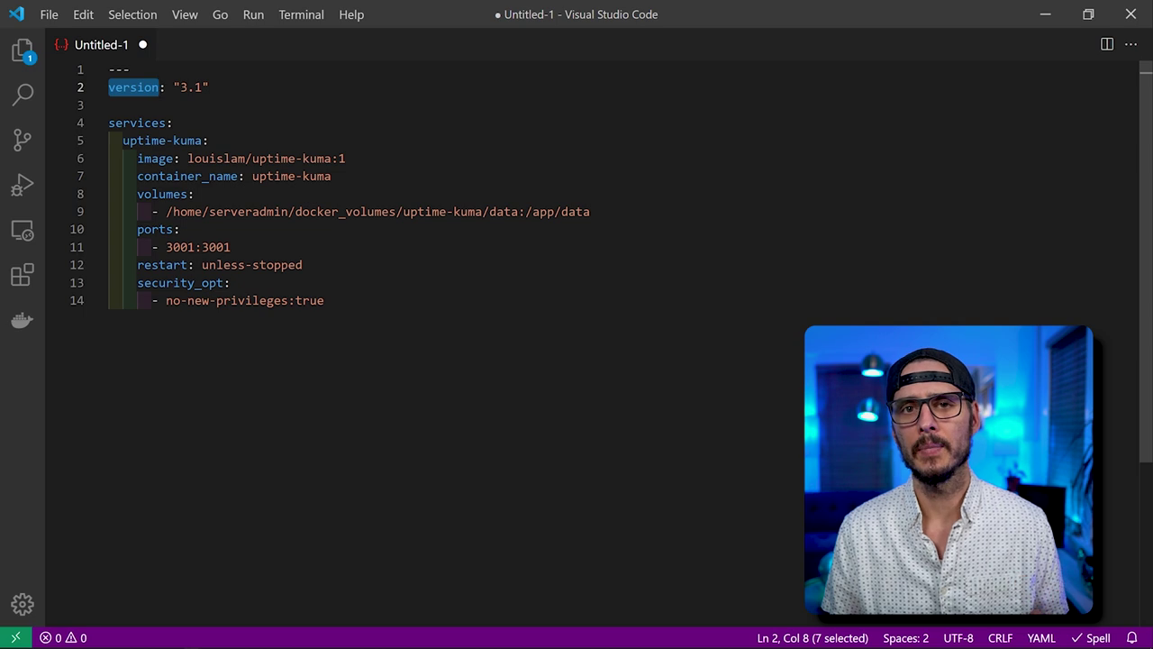
double_click(199, 86)
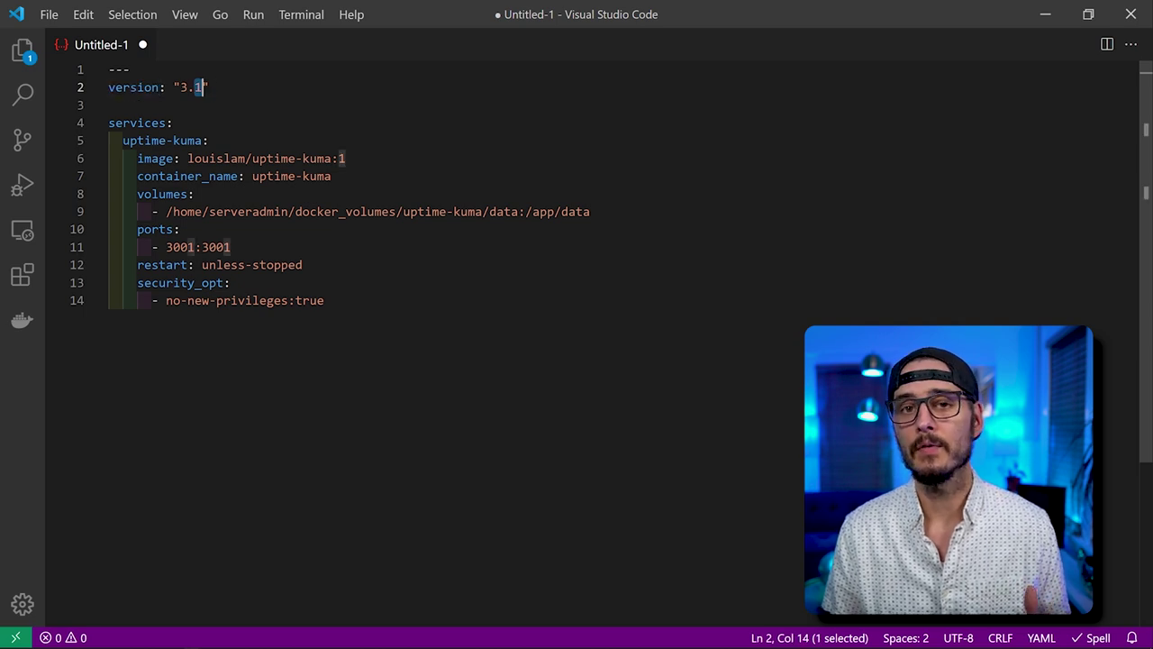
double_click(137, 122)
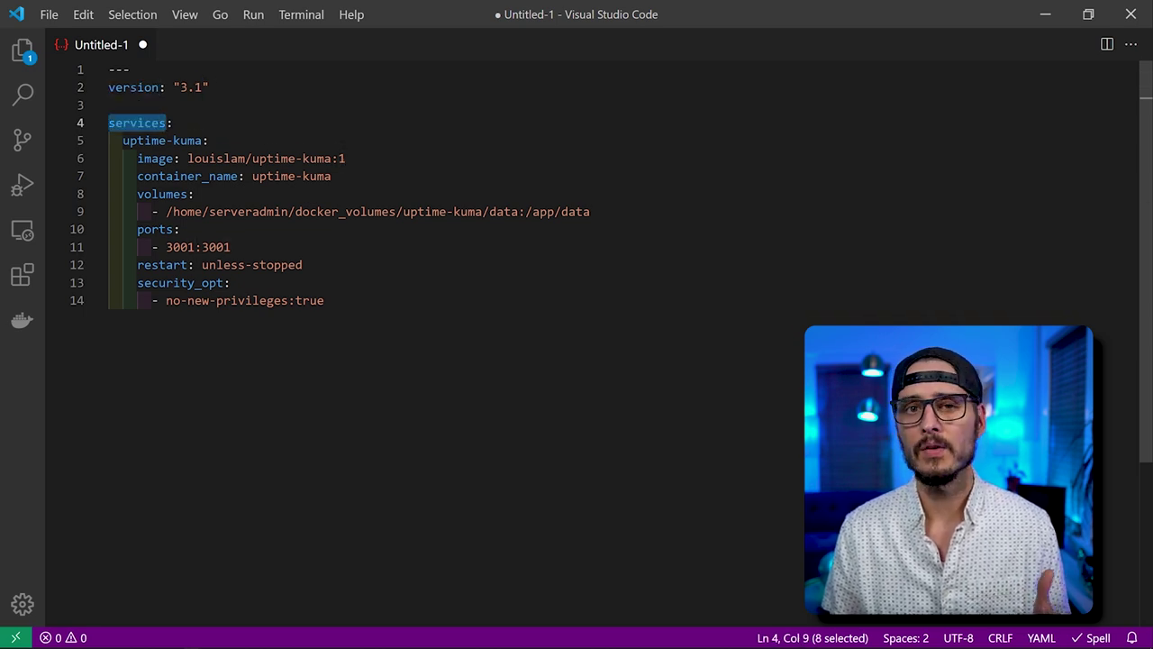
double_click(144, 141)
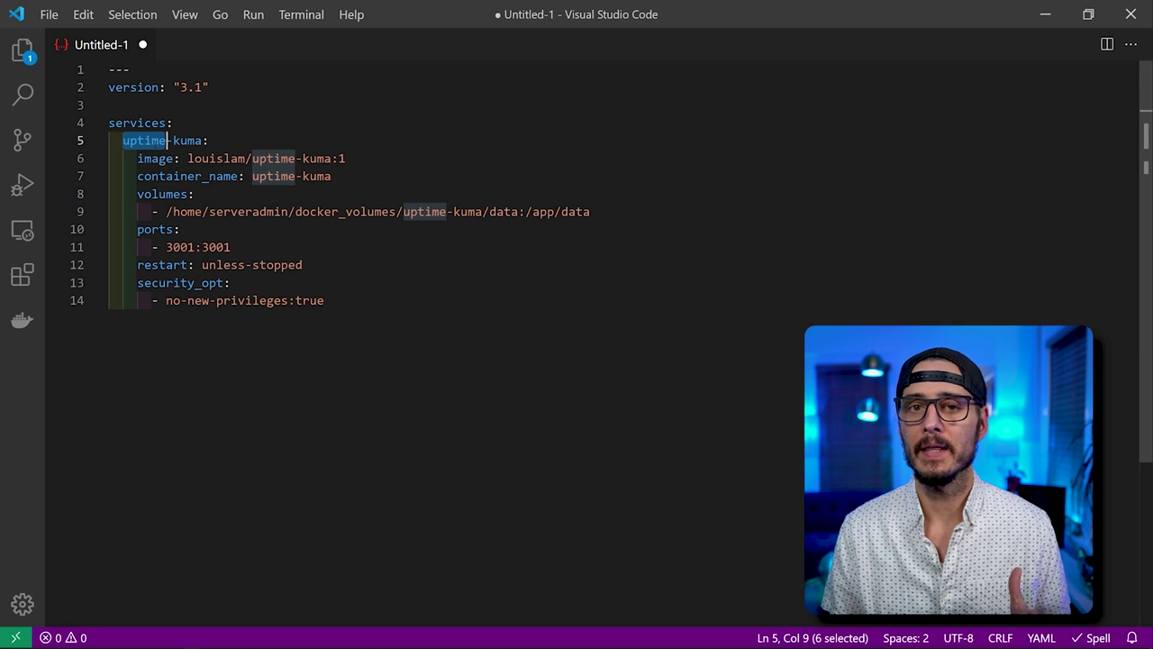
double_click(191, 140)
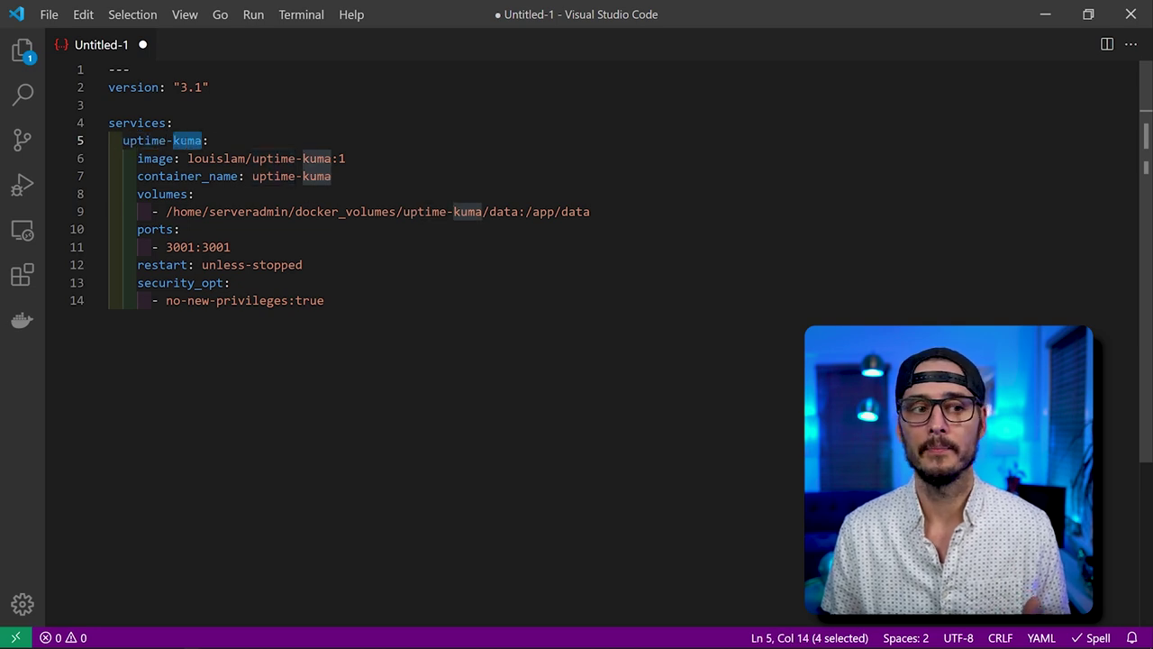
double_click(155, 158)
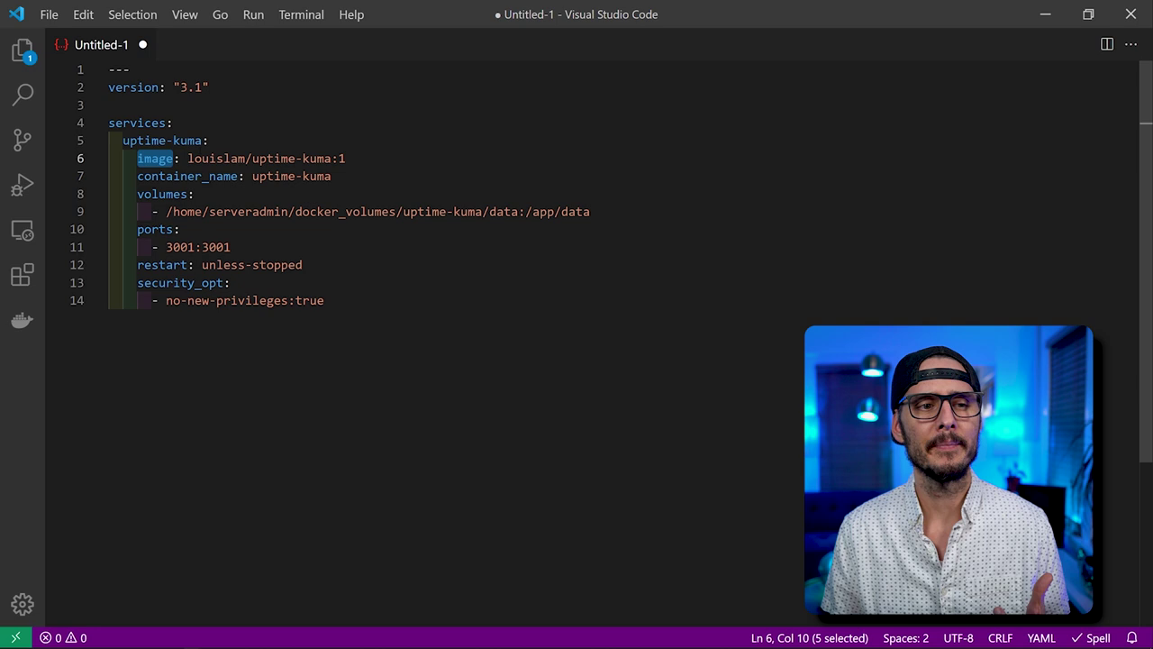
double_click(272, 158)
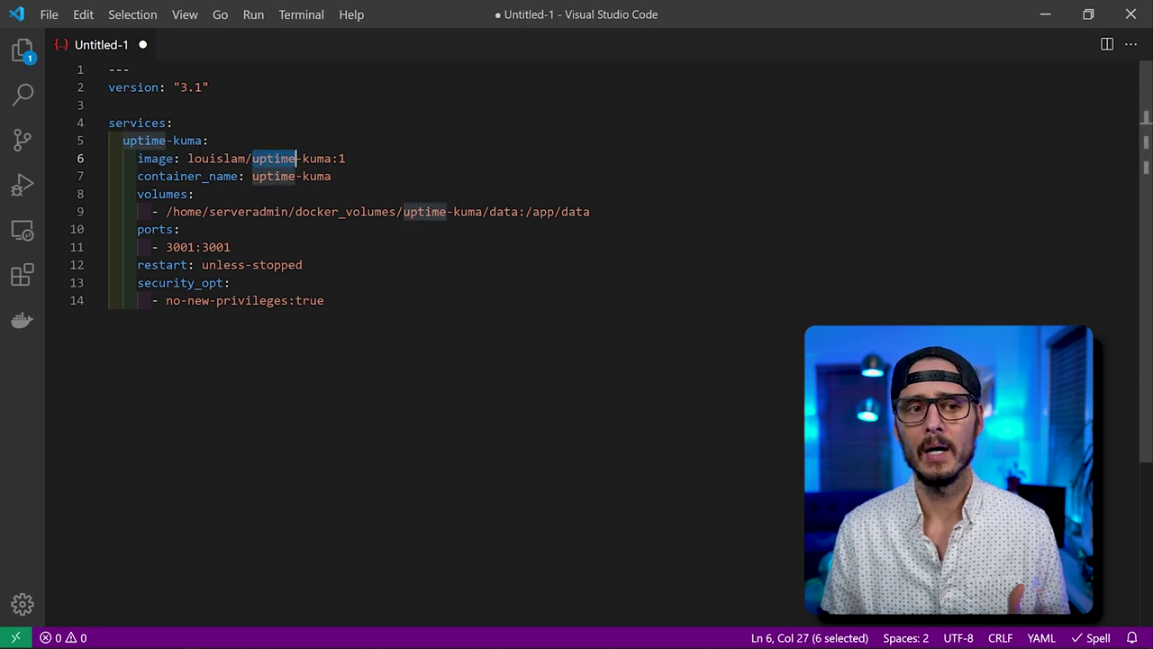
left_click(346, 158)
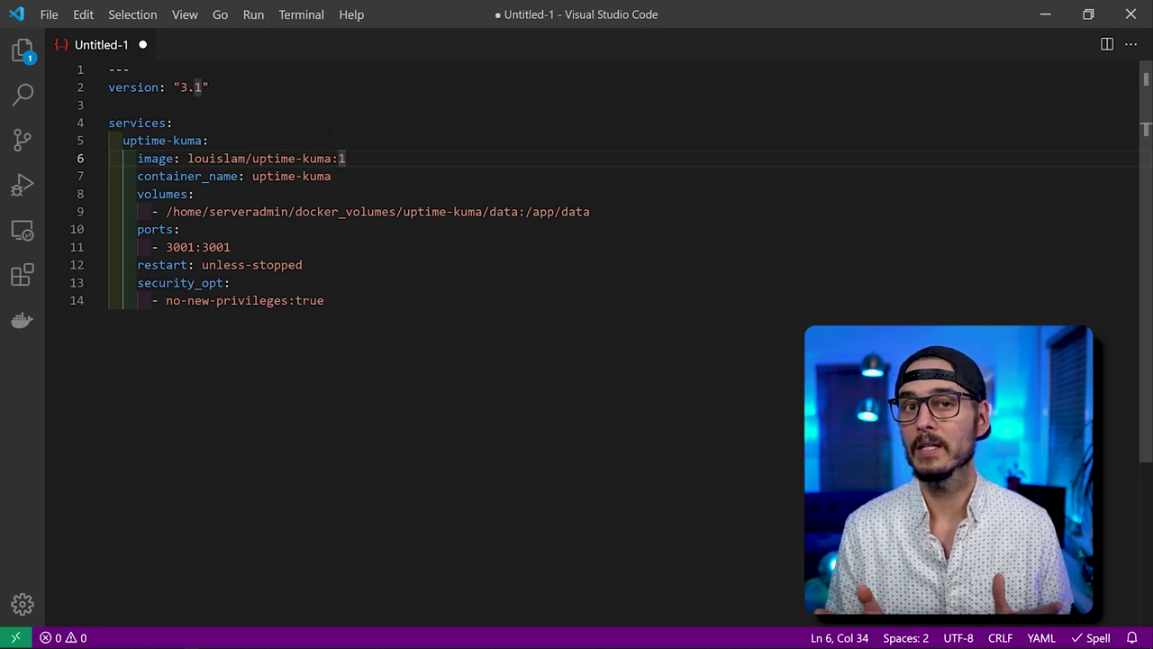
double_click(187, 176)
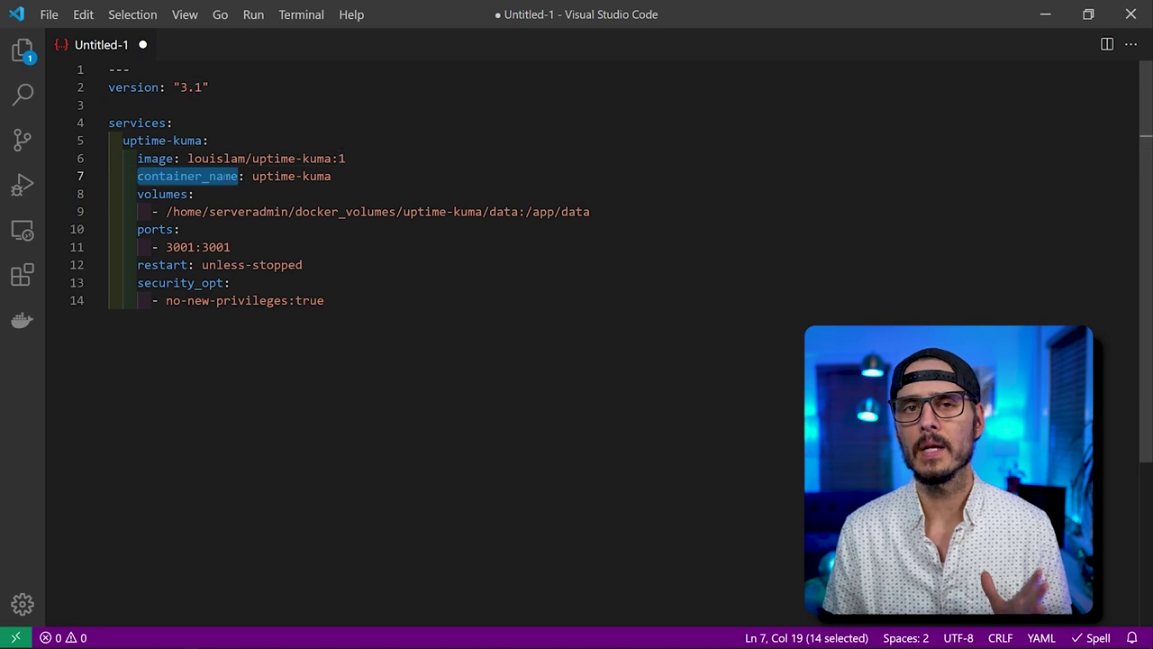
left_click(223, 176)
left_click(267, 175)
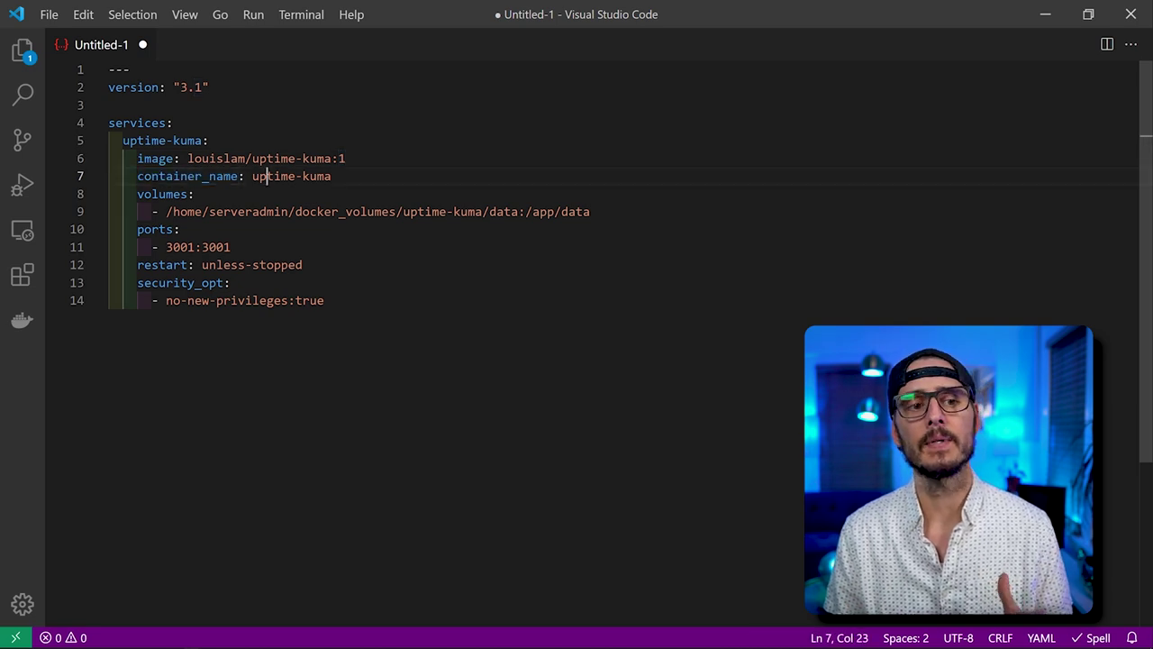
double_click(267, 176)
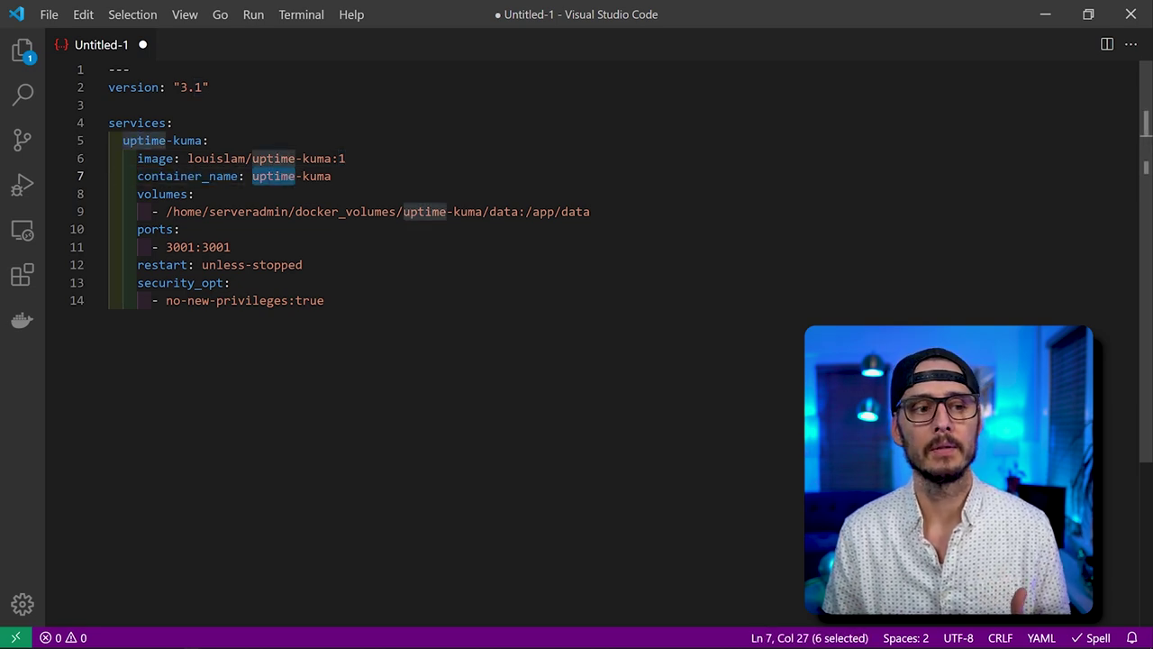
double_click(162, 194)
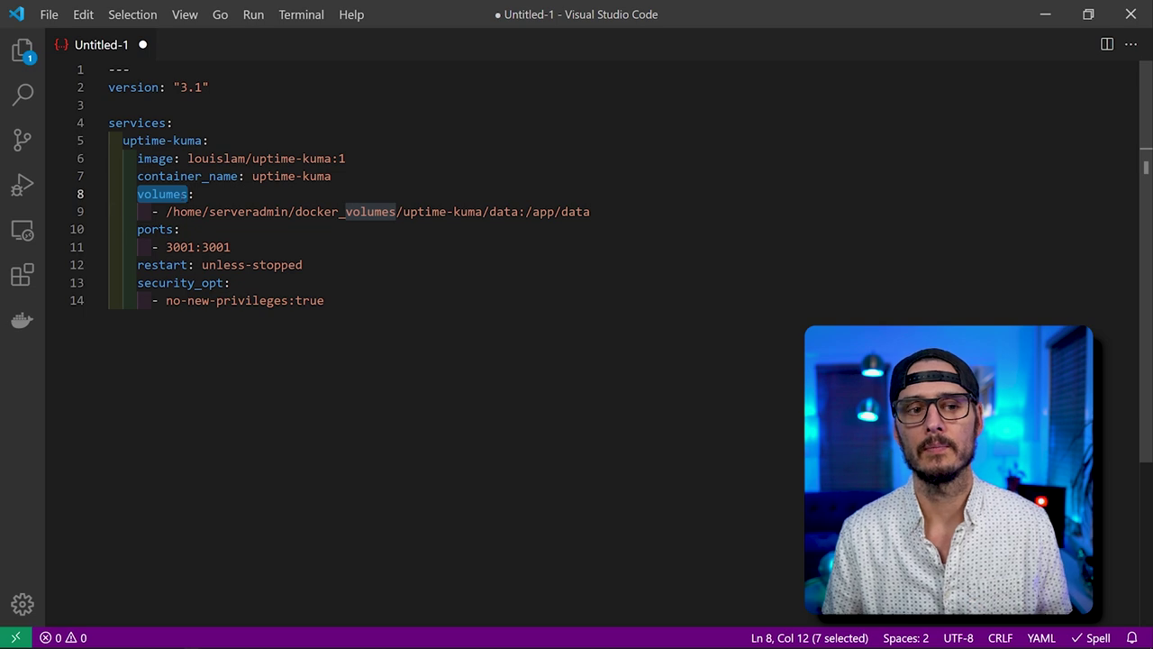
Examine the volume mapping in the compose file, going through the container path /app/data and each folder of the host path.
left_click(166, 210)
left_click_drag(167, 211, 591, 210)
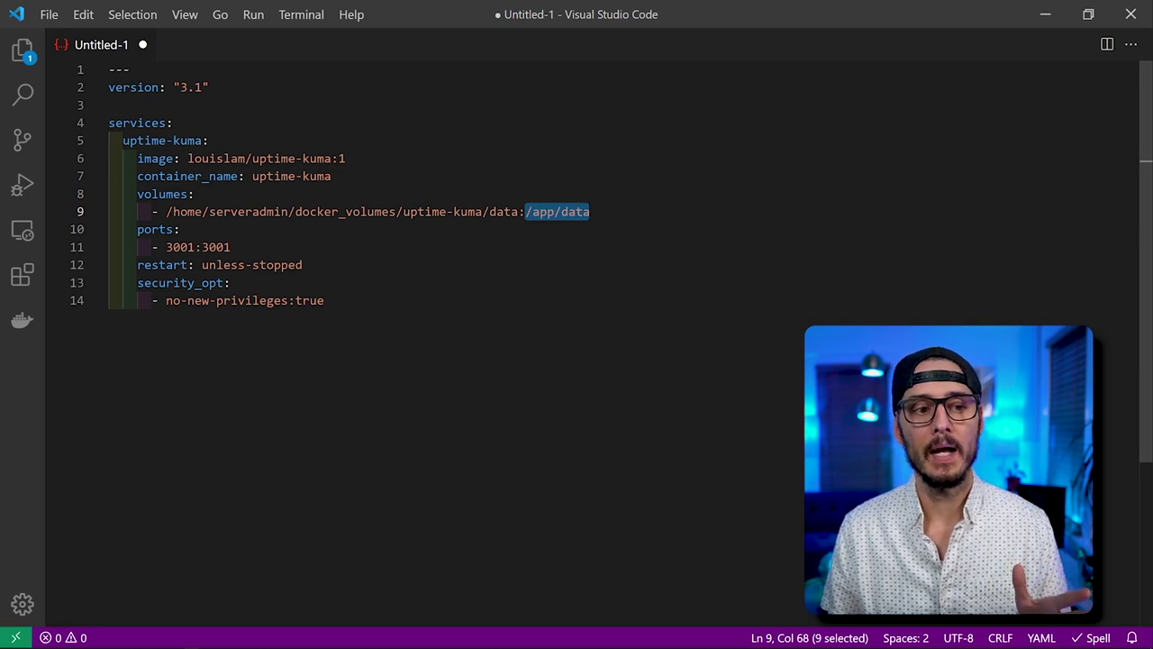
double_click(195, 211)
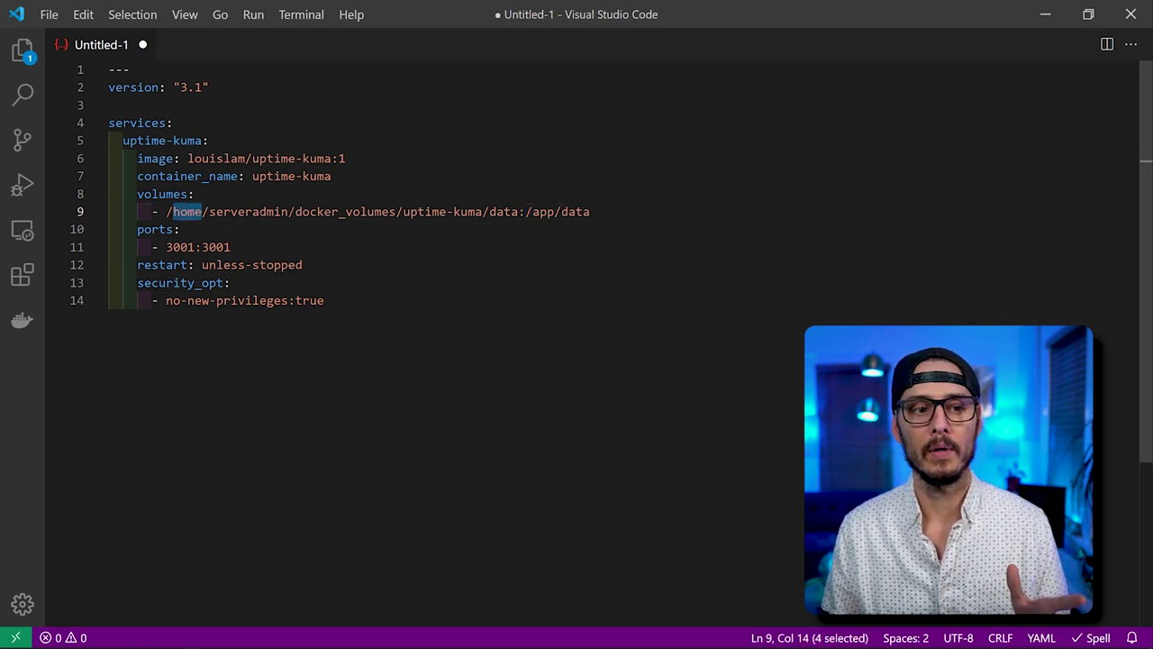
left_click(261, 211)
double_click(261, 211)
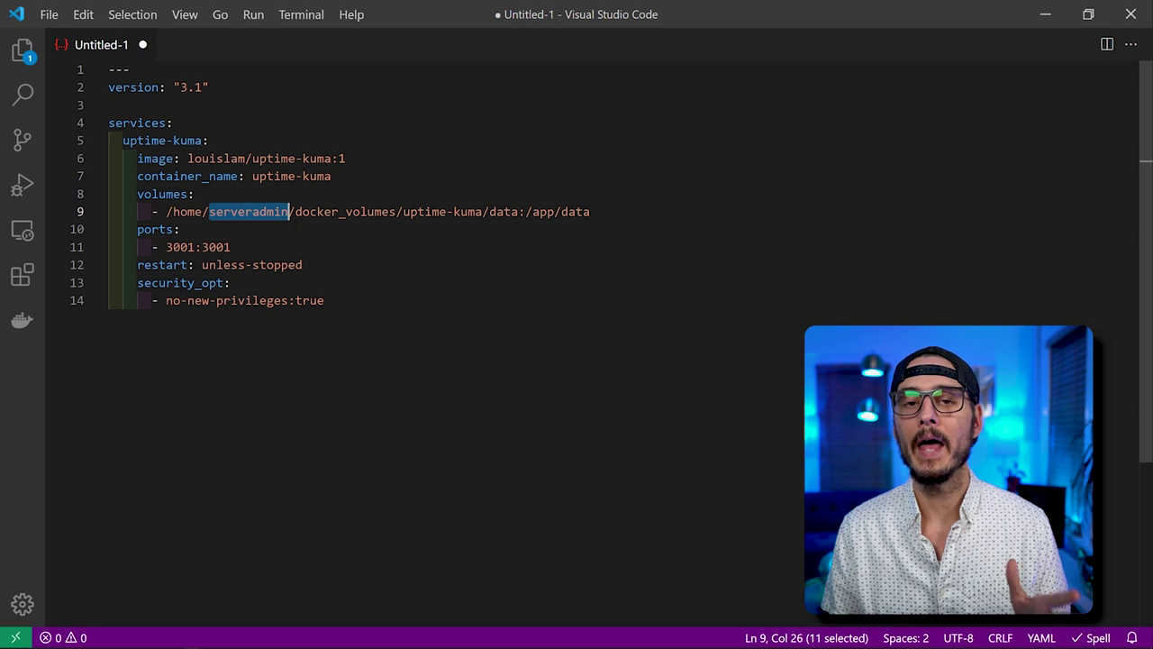
left_click(324, 211)
double_click(324, 210)
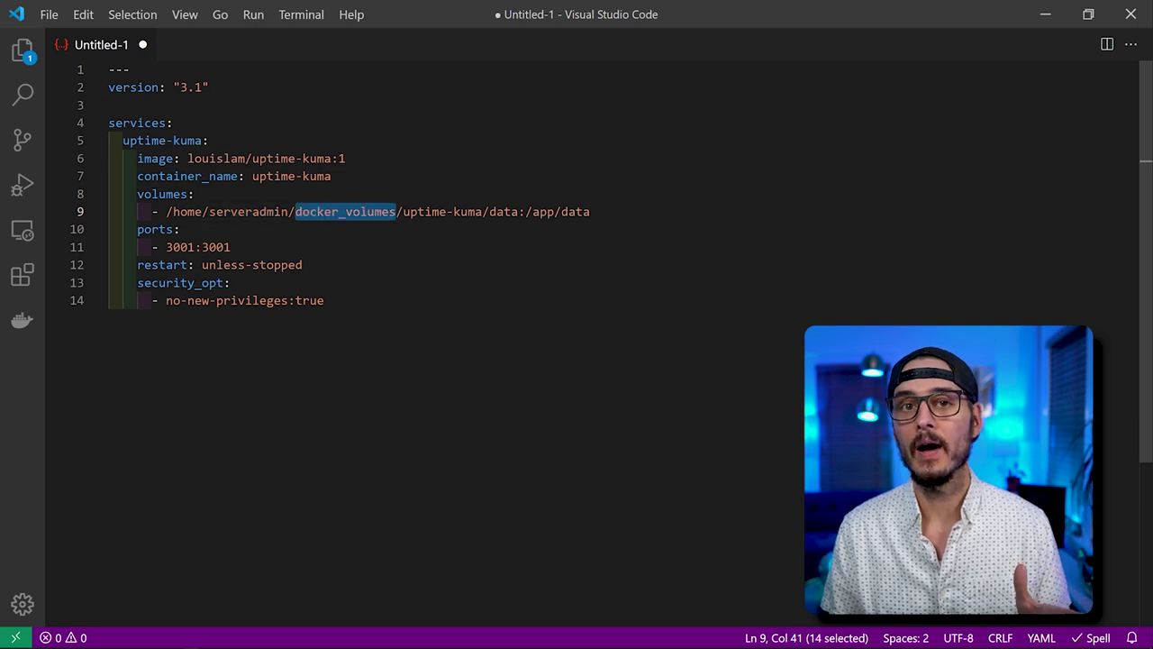
left_click(418, 211)
double_click(418, 211)
double_click(468, 211)
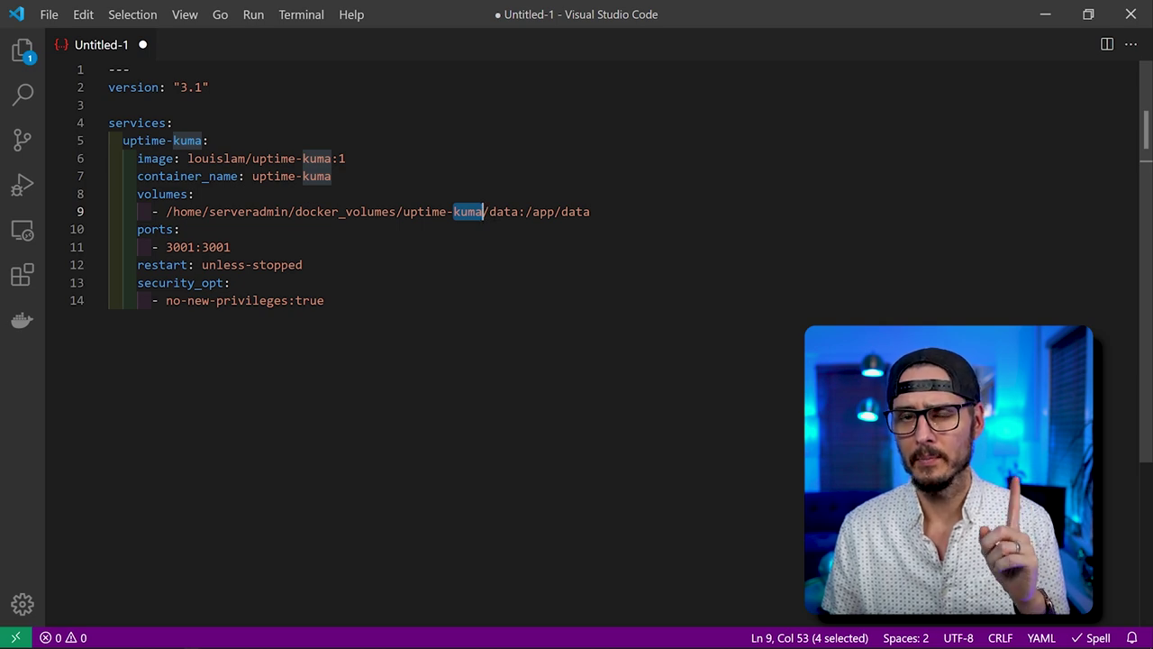
Examine the compose file's ports mapping, restart policy and security_opt entry.
double_click(154, 228)
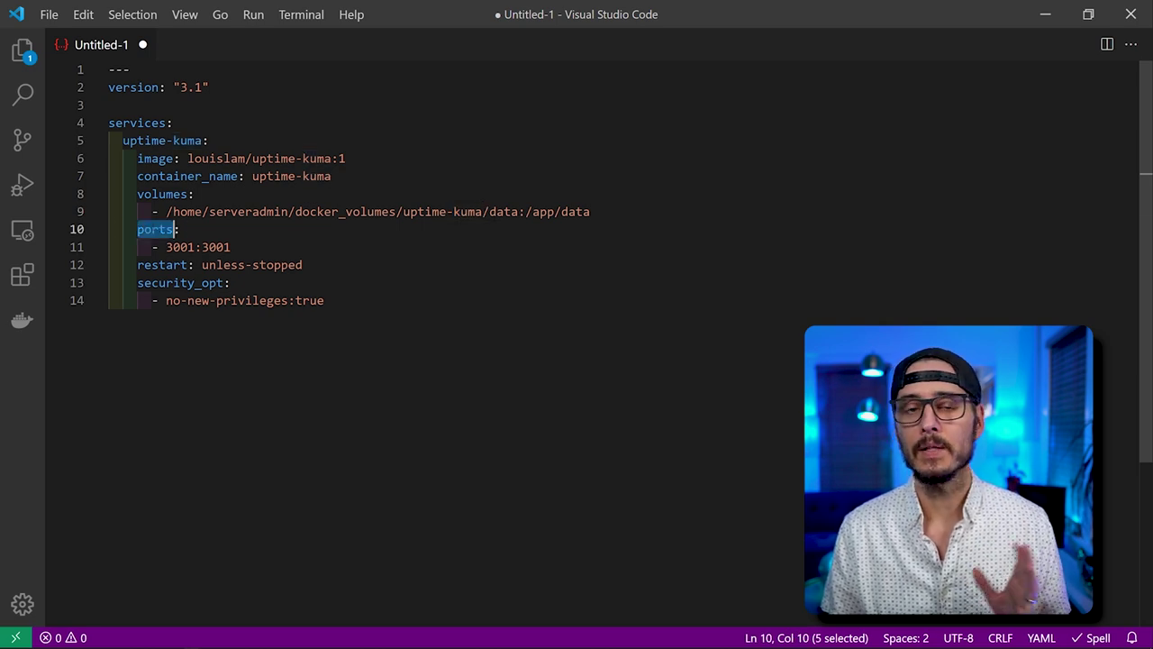
double_click(179, 246)
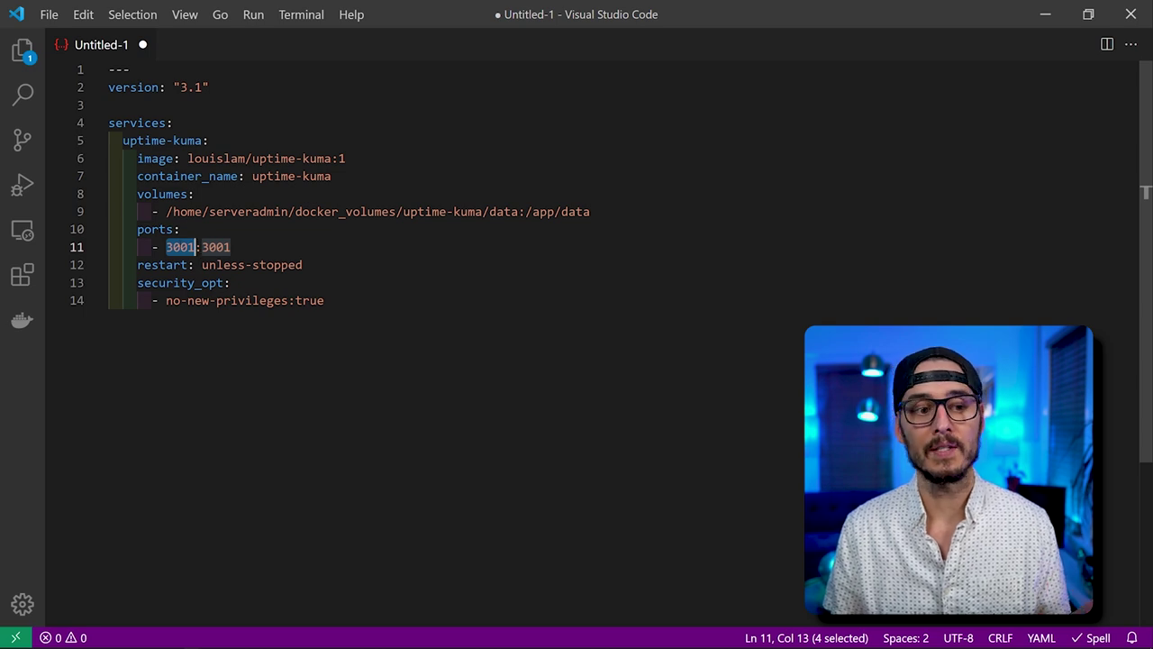
left_click(202, 247)
left_click_drag(203, 247, 232, 247)
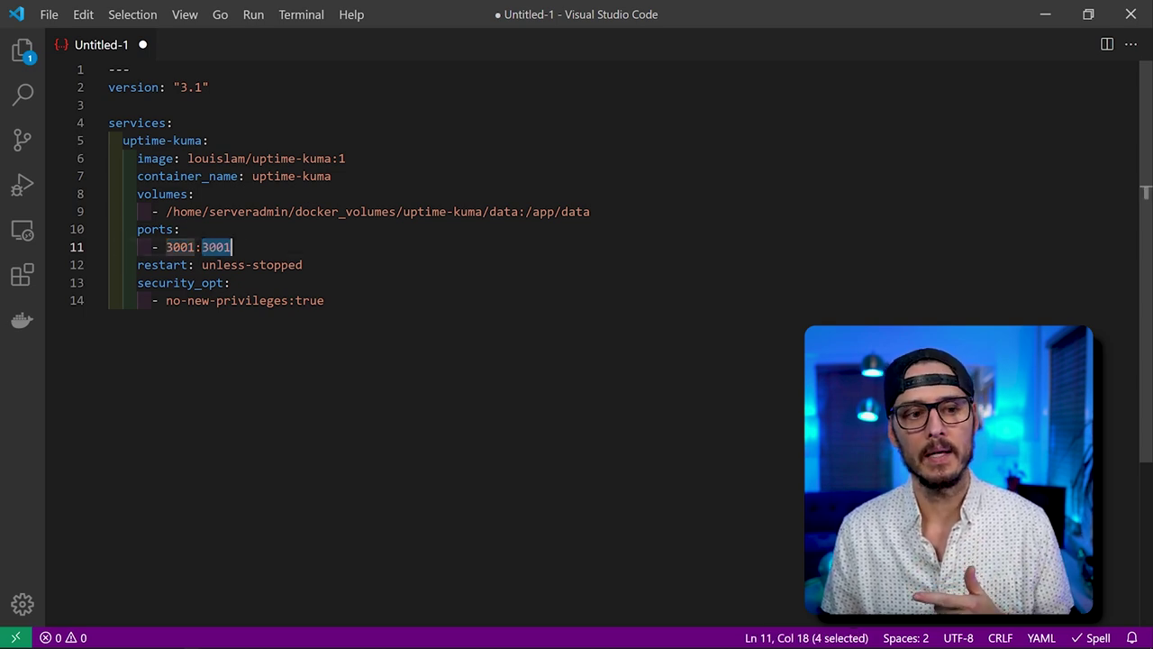
double_click(181, 247)
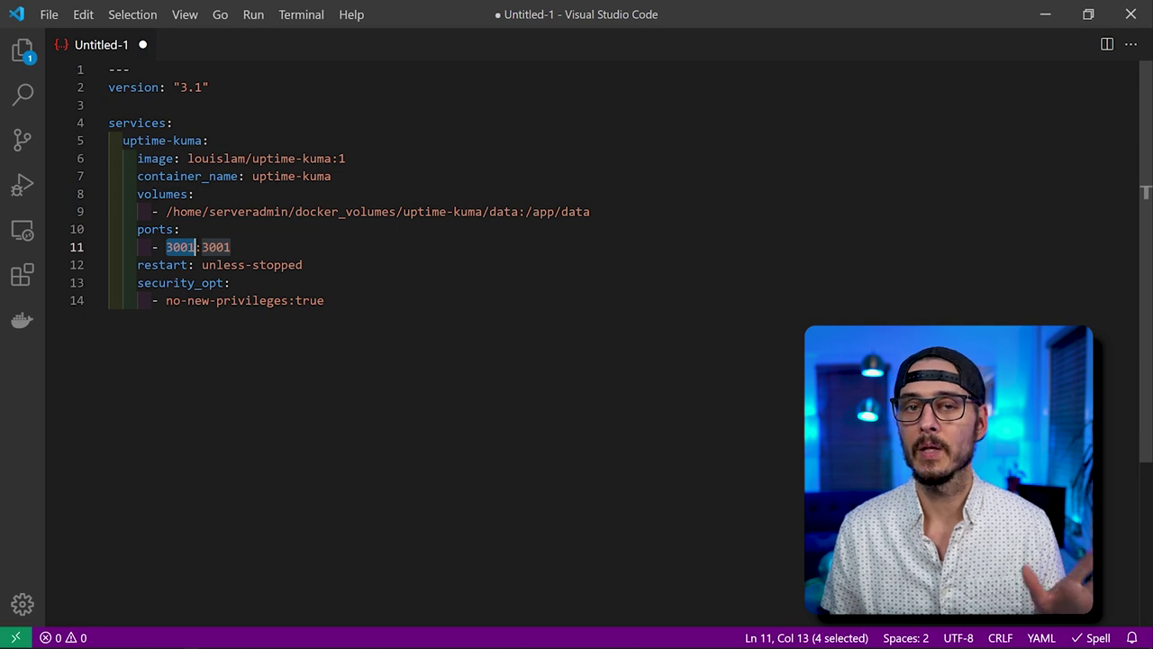
double_click(209, 246)
double_click(162, 264)
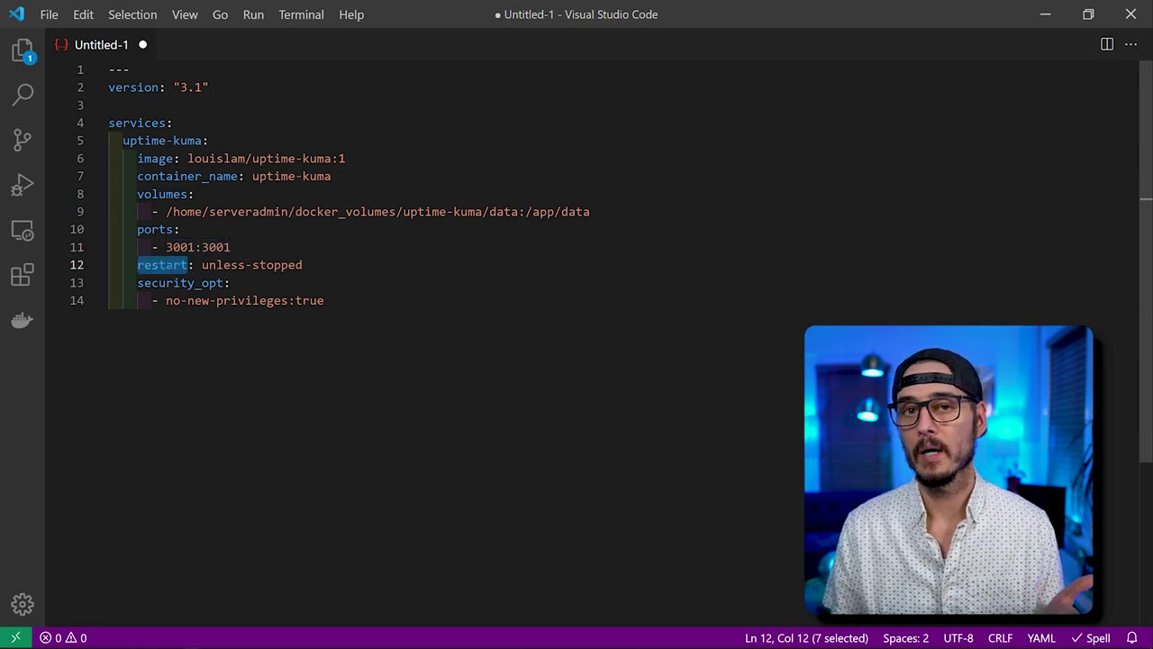
double_click(209, 264)
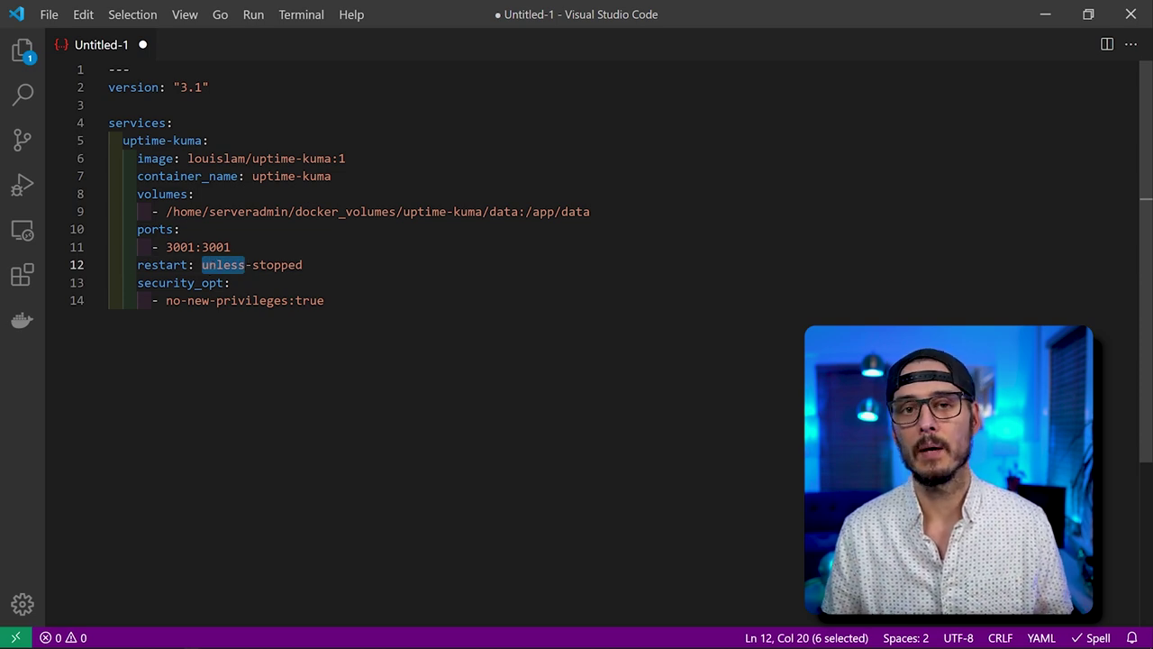
double_click(176, 282)
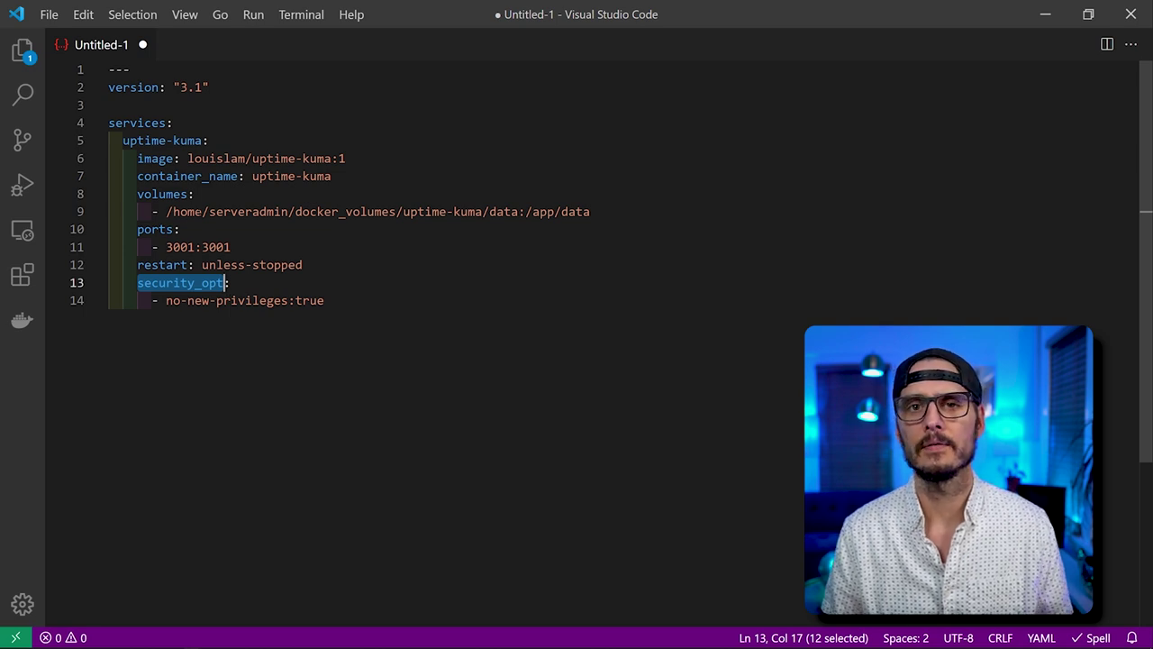
Copy the whole compose configuration into docker-compose.yml in the terminal's nano editor, save the file and exit nano.
key("ctrl+a")
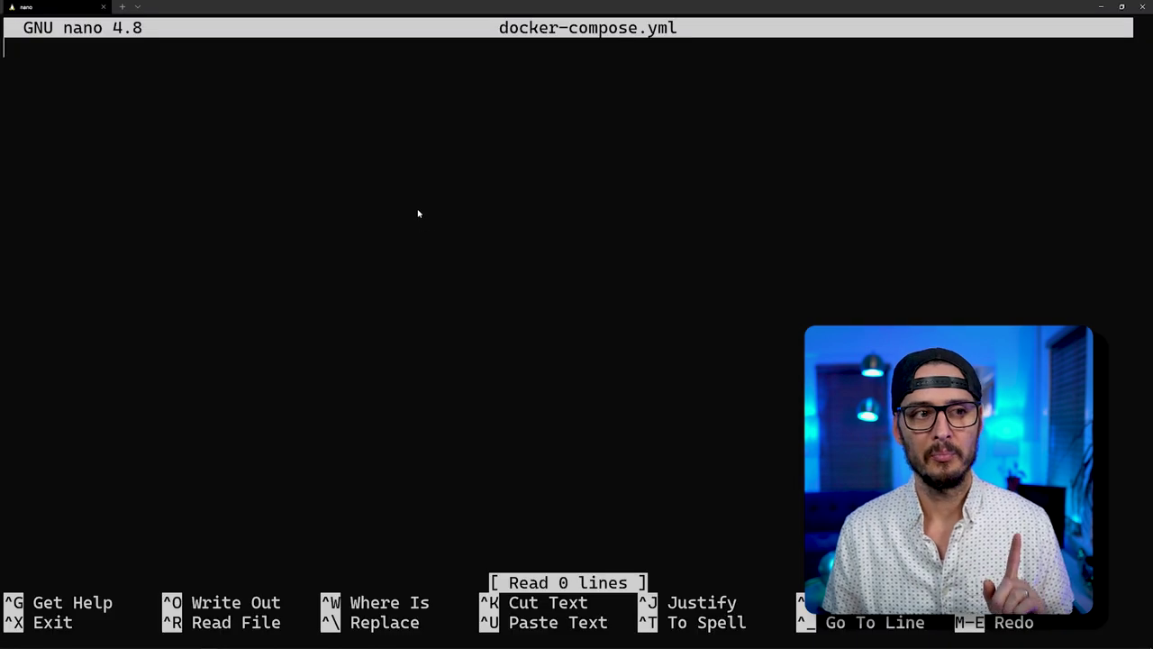
type("--- version: \"3.1\"  services:   uptime-kuma:     image: louislam/uptime-kuma:1     container_name: uptime-kuma     volumes:       - /home/serveradmin/docker_volumes/uptime-kuma/data:/app/data     ports:       - 3001:3001     restart: unless-stopped     security_opt:       - no-new-privileges:true")
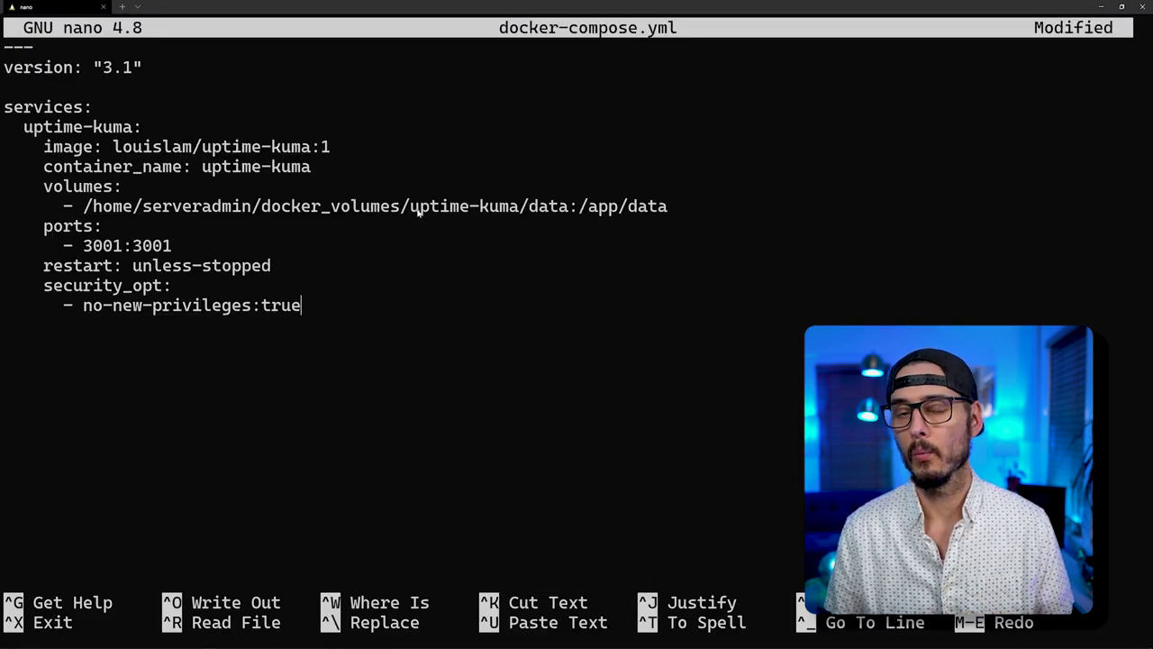
key("ctrl+o")
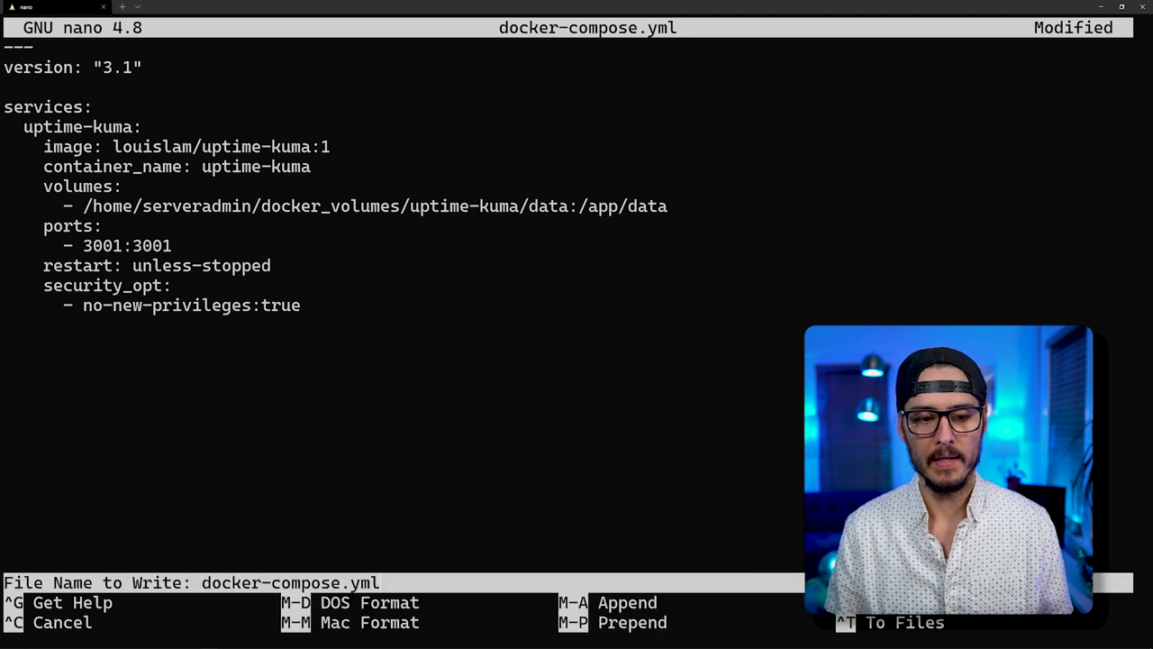
key("Return")
key("ctrl+x")
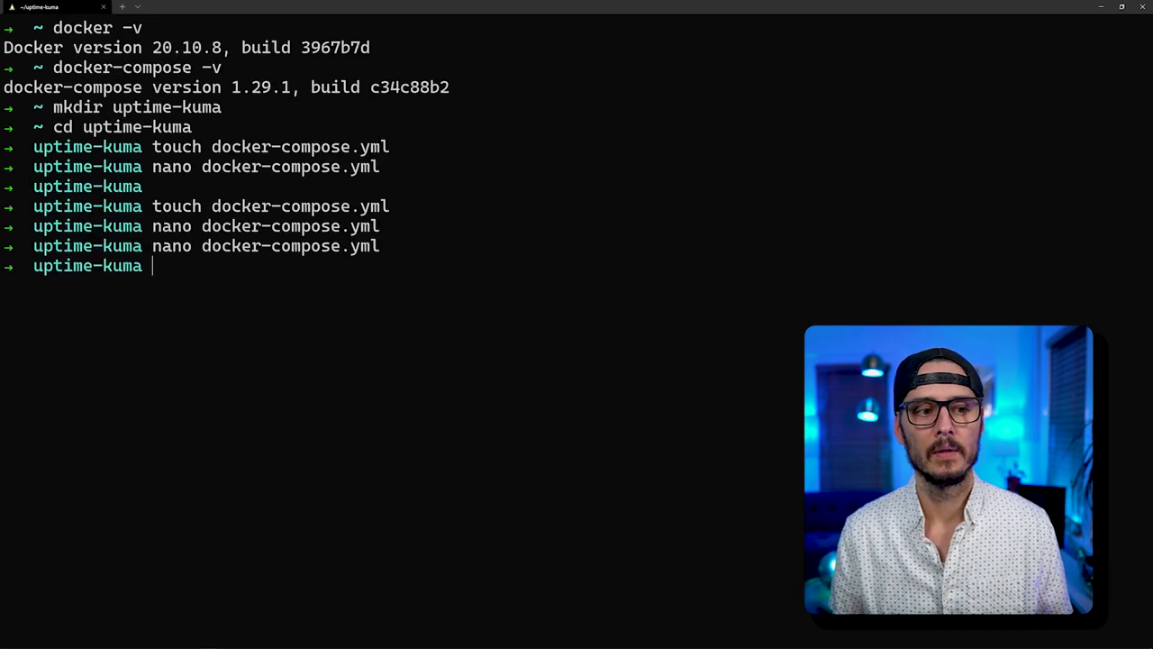
Clear the terminal, create a directory named data inside uptime-kuma, and list the folder contents with ls.
key("ctrl+l")
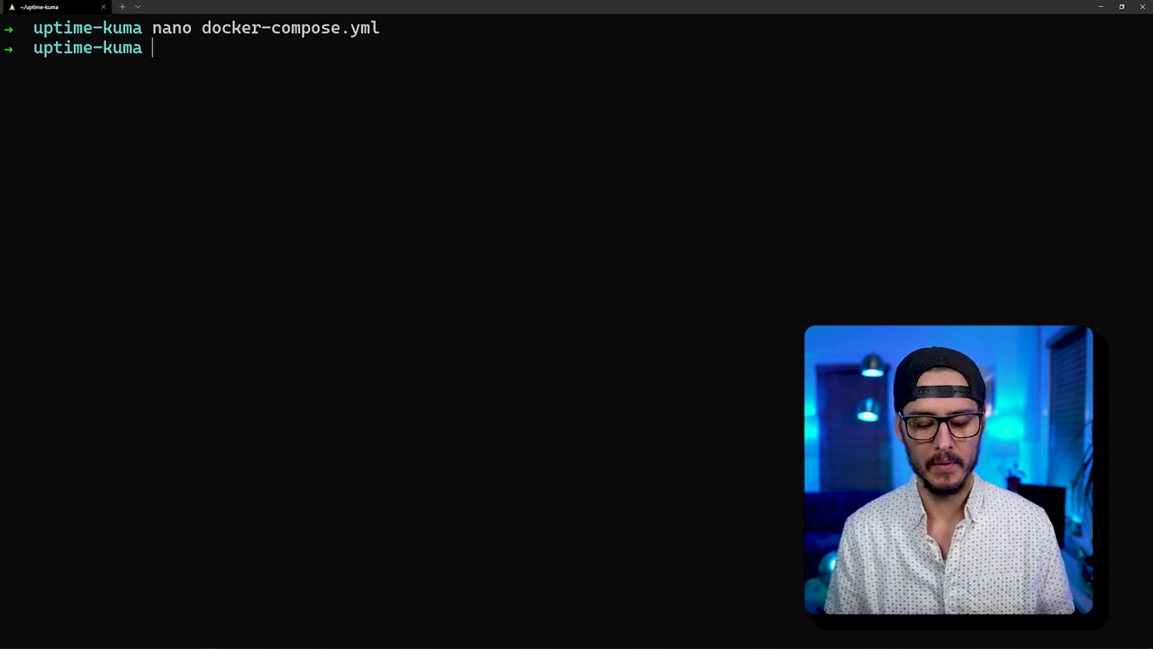
type("mkdir data")
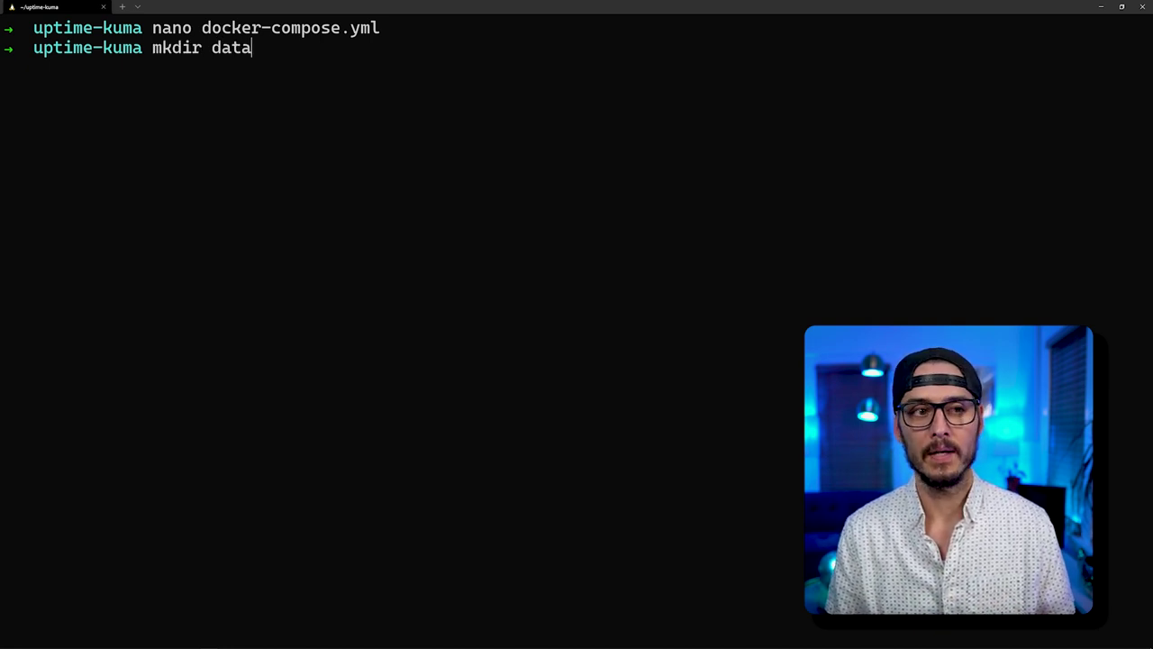
key("Return")
type("ls")
key("Return")
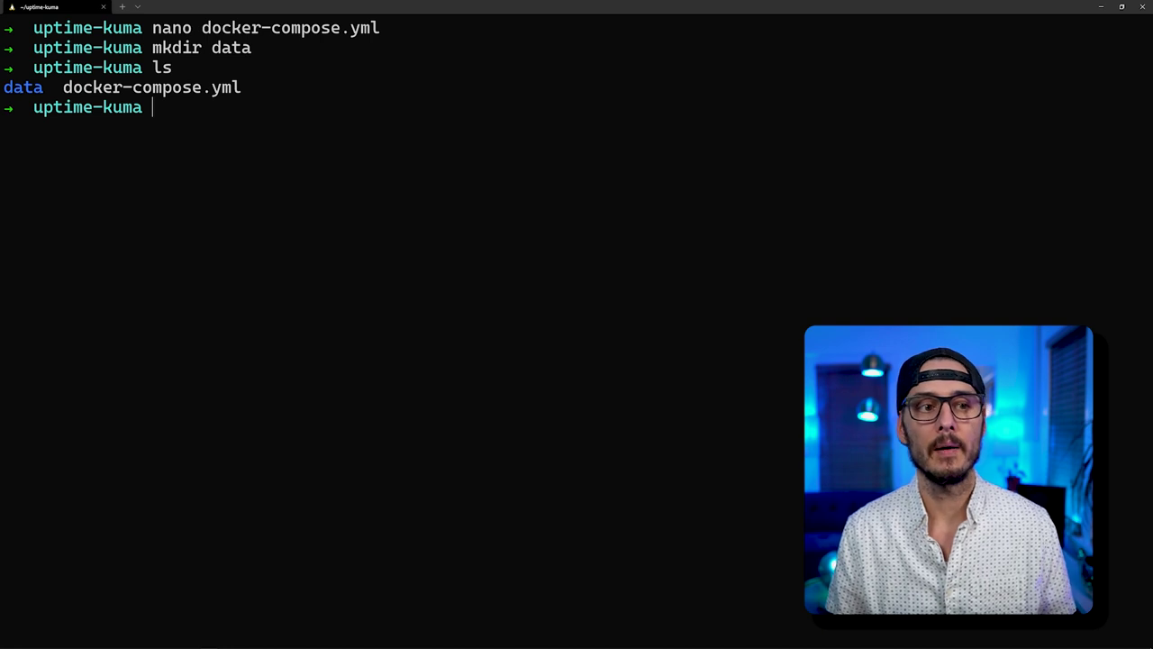
Start the container with docker-compose up -d --force-recreate and check the uptime-kuma image and status with docker ps.
key("ctrl+v")
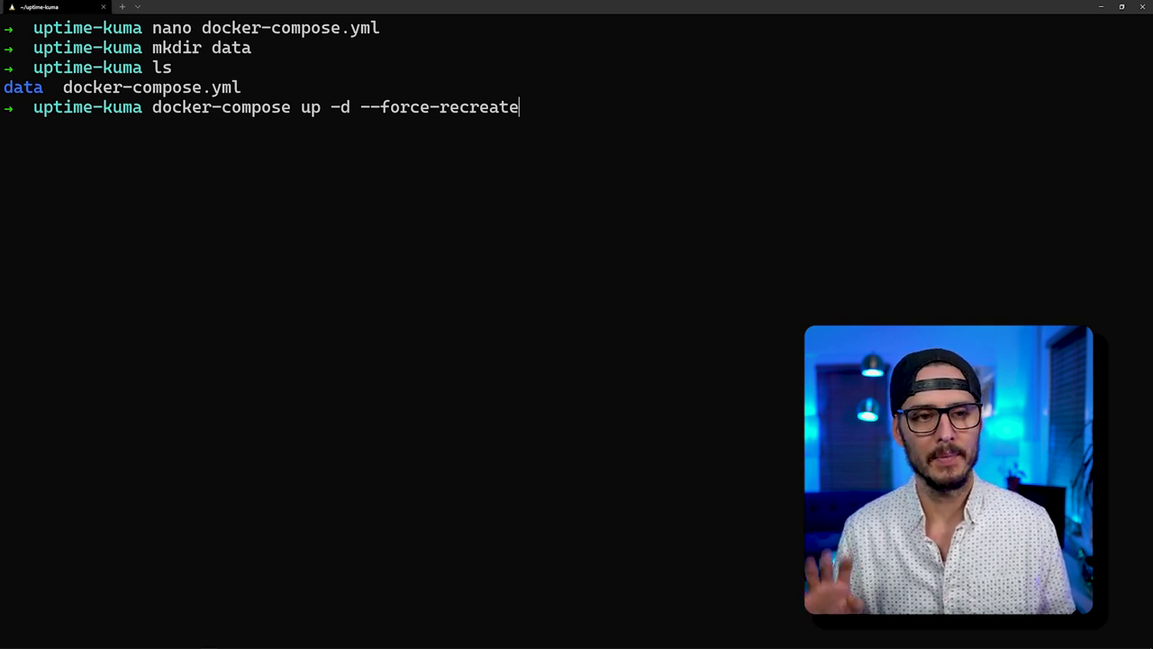
key("Return")
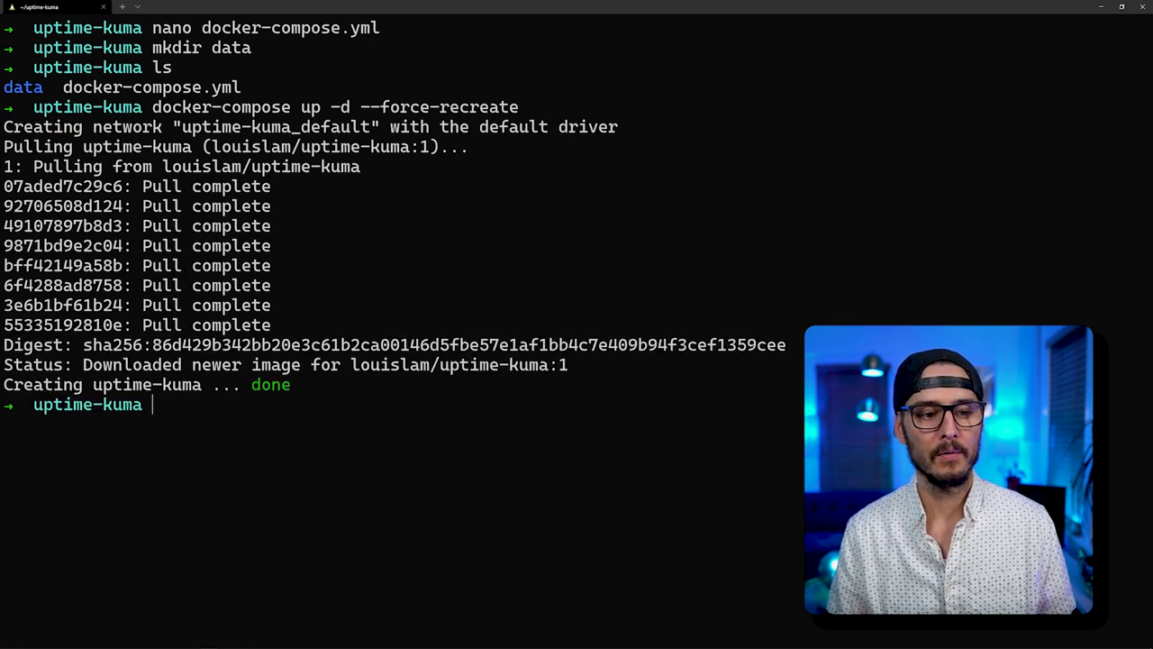
type("docker ps")
key("Return")
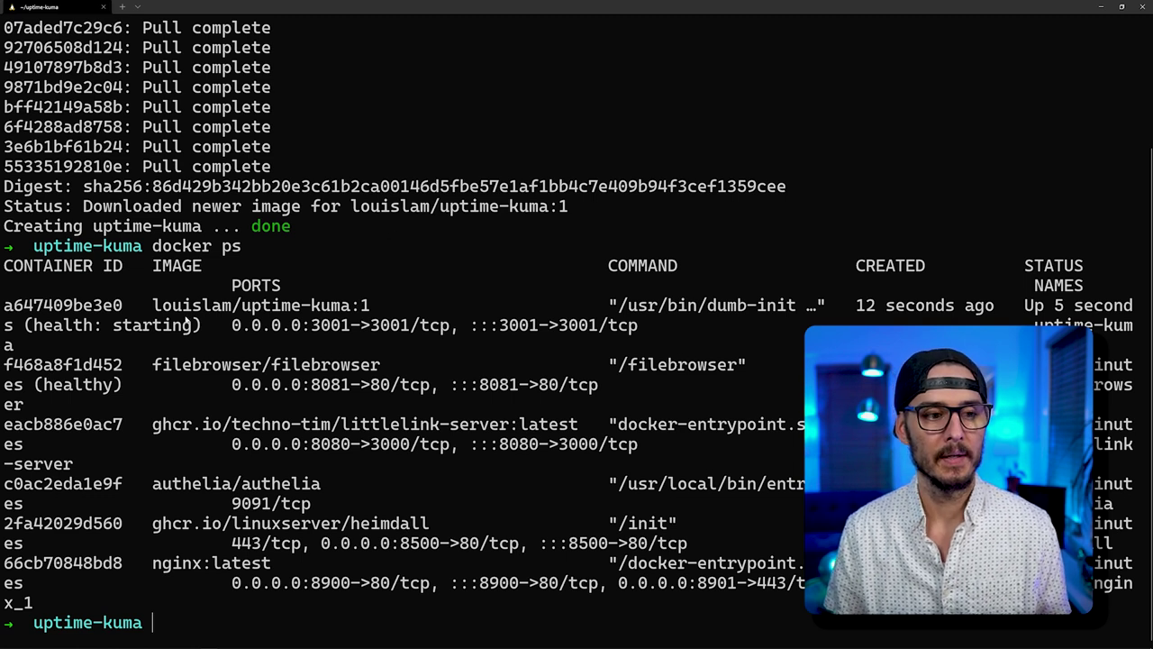
left_click_drag(154, 306, 261, 306)
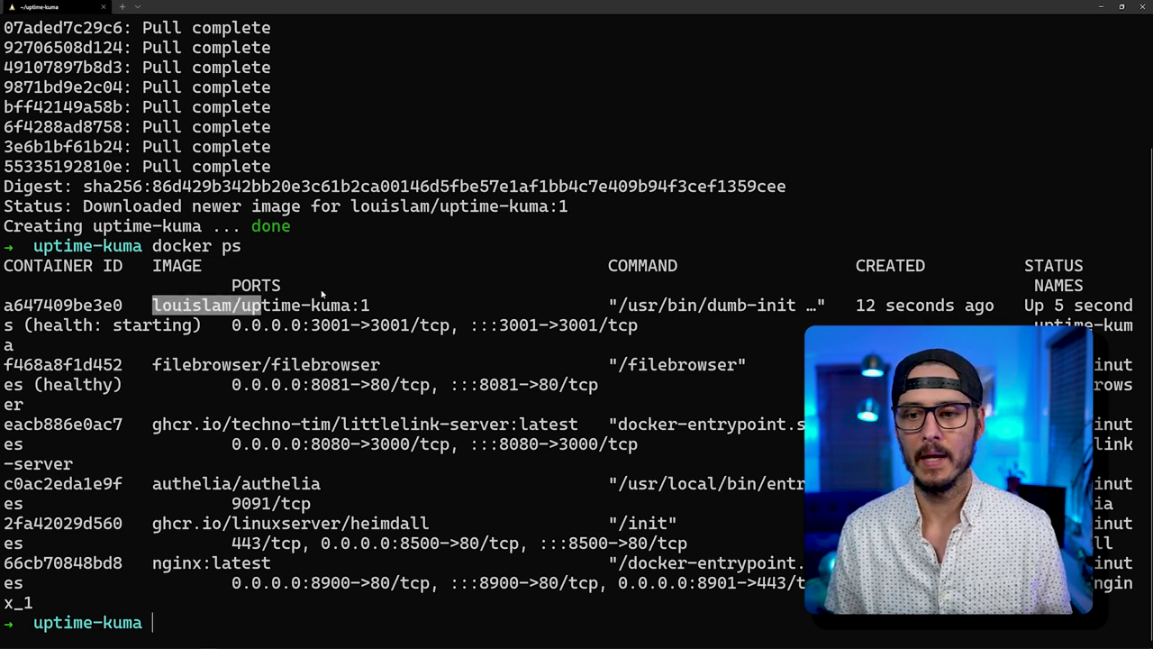
left_click_drag(858, 306, 1094, 306)
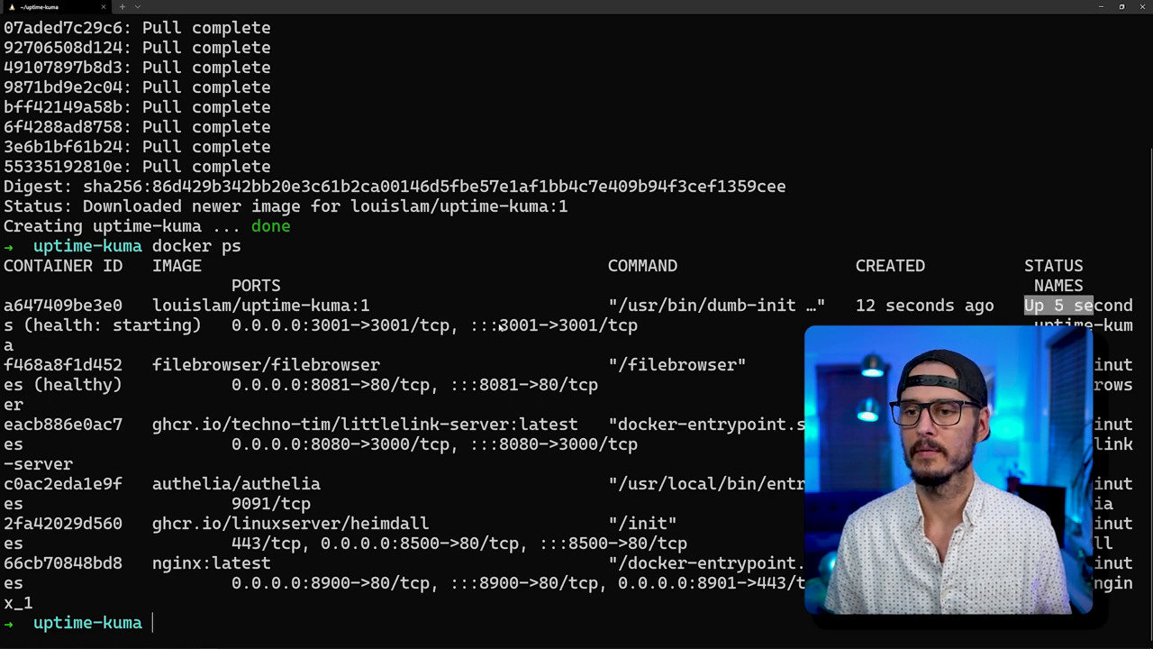
Display the container's logs with docker logs uptime-kuma and review the startup output.
type("docker logs uptime-kuma")
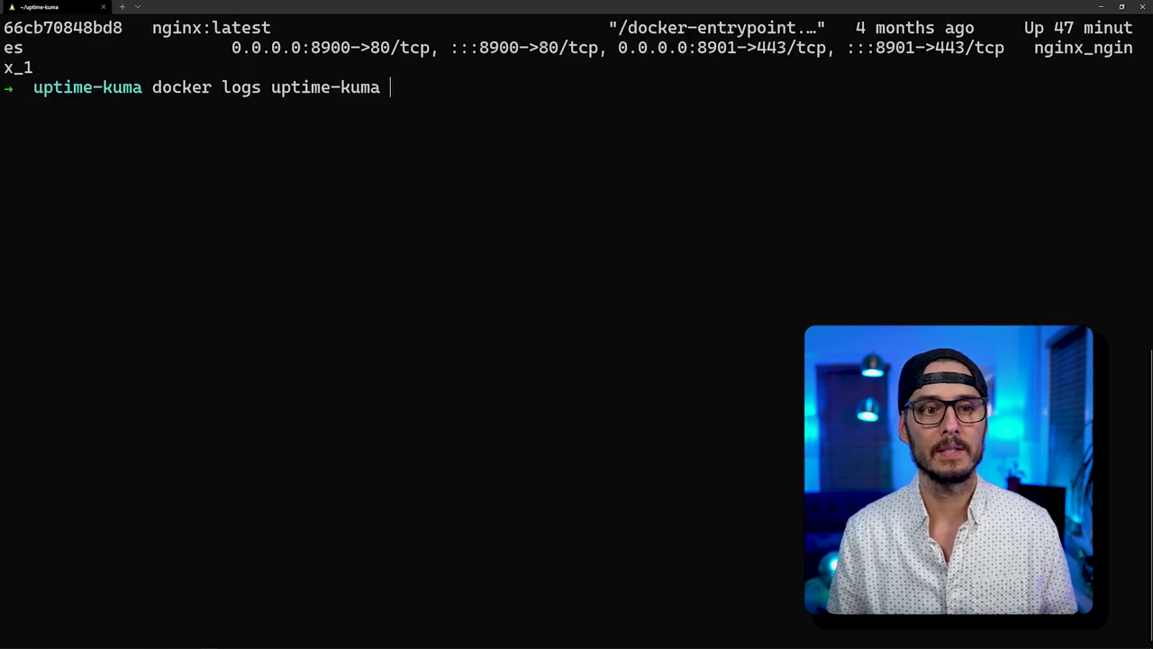
key("Return")
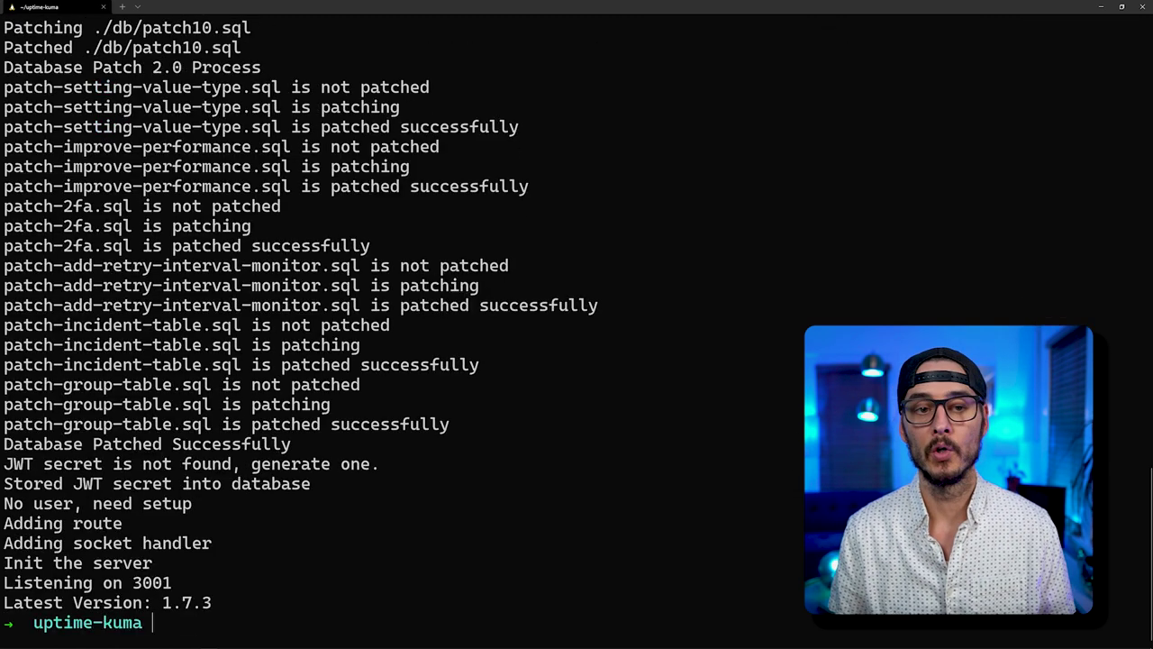
left_click_drag(6, 40, 179, 457)
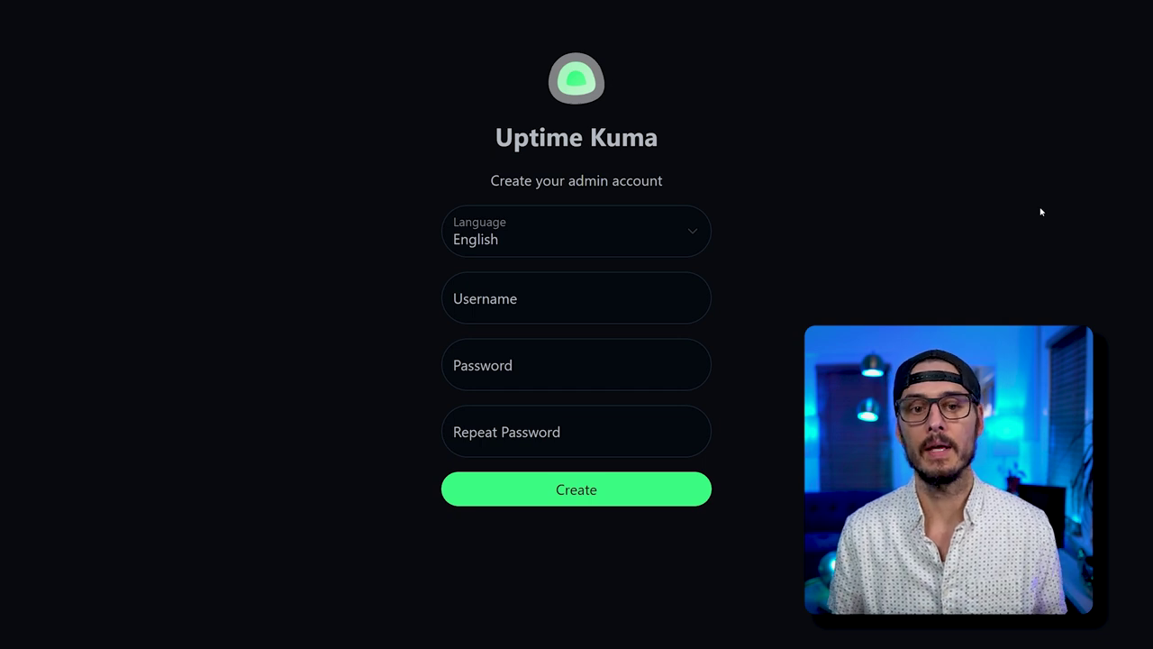
On the Uptime Kuma setup page in the browser, create the admin account with username admin and a repeated account password.
left_click(577, 300)
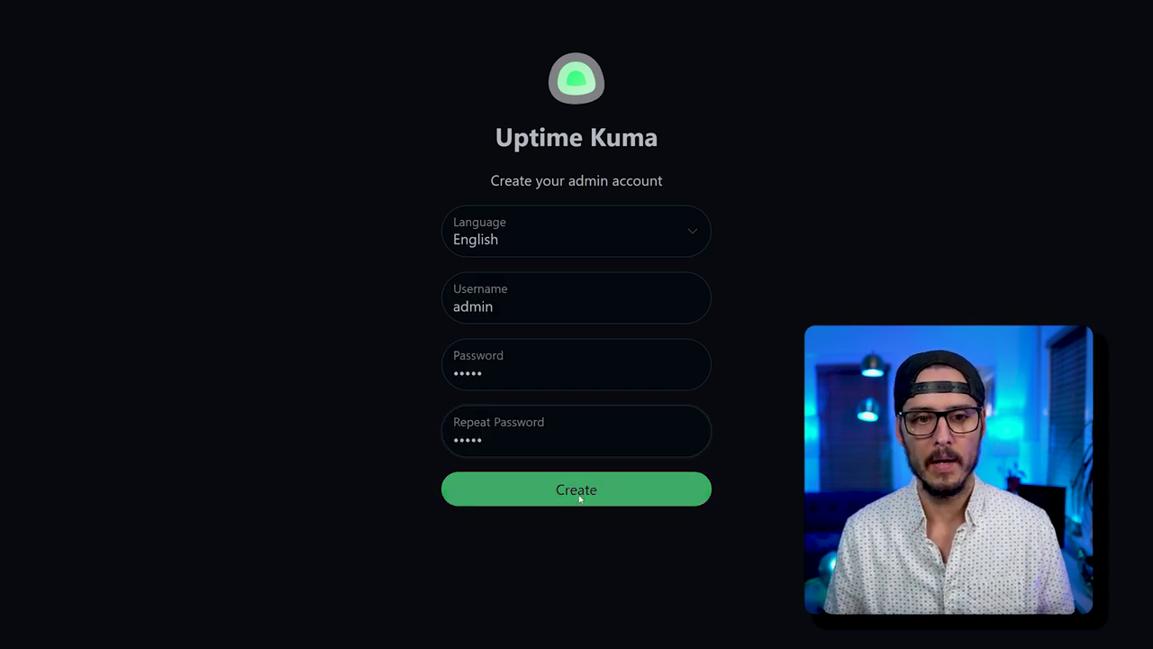
left_click(582, 489)
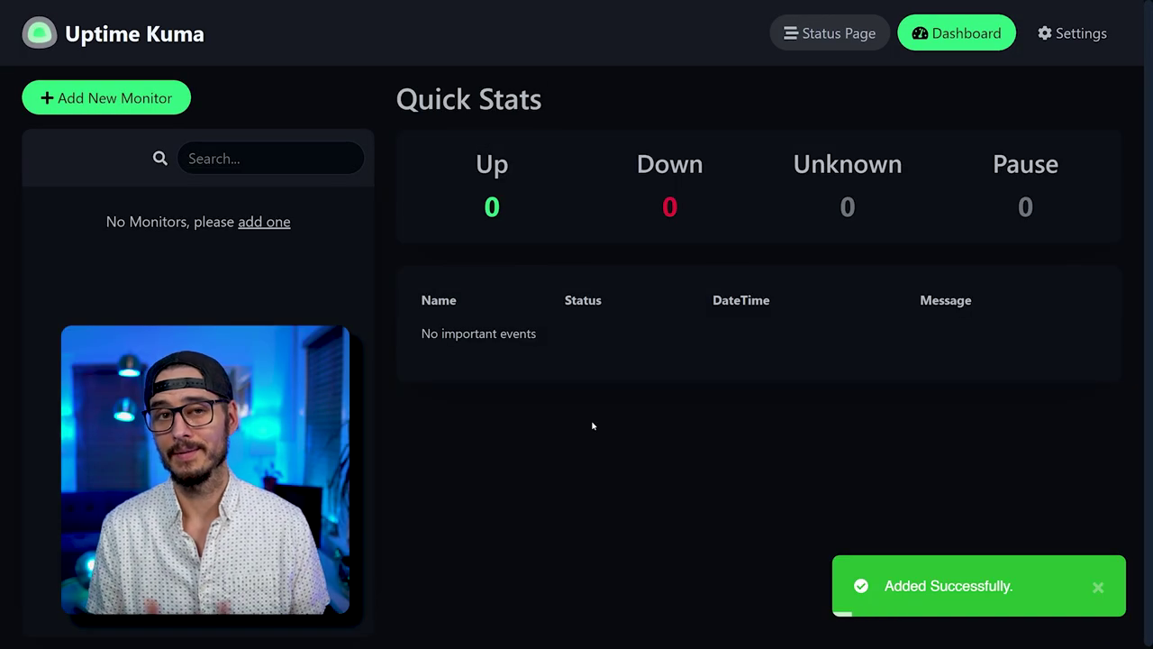
Open the settings, try the Light and Dark themes, and set the theme back to Auto.
left_click(1076, 36)
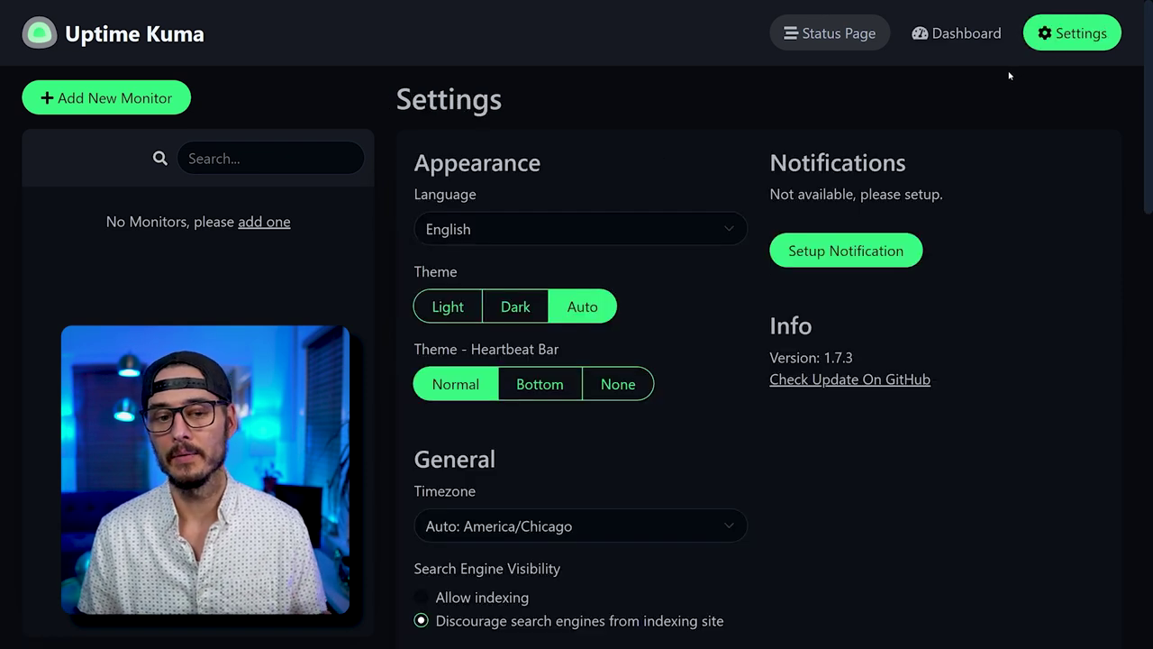
left_click(440, 311)
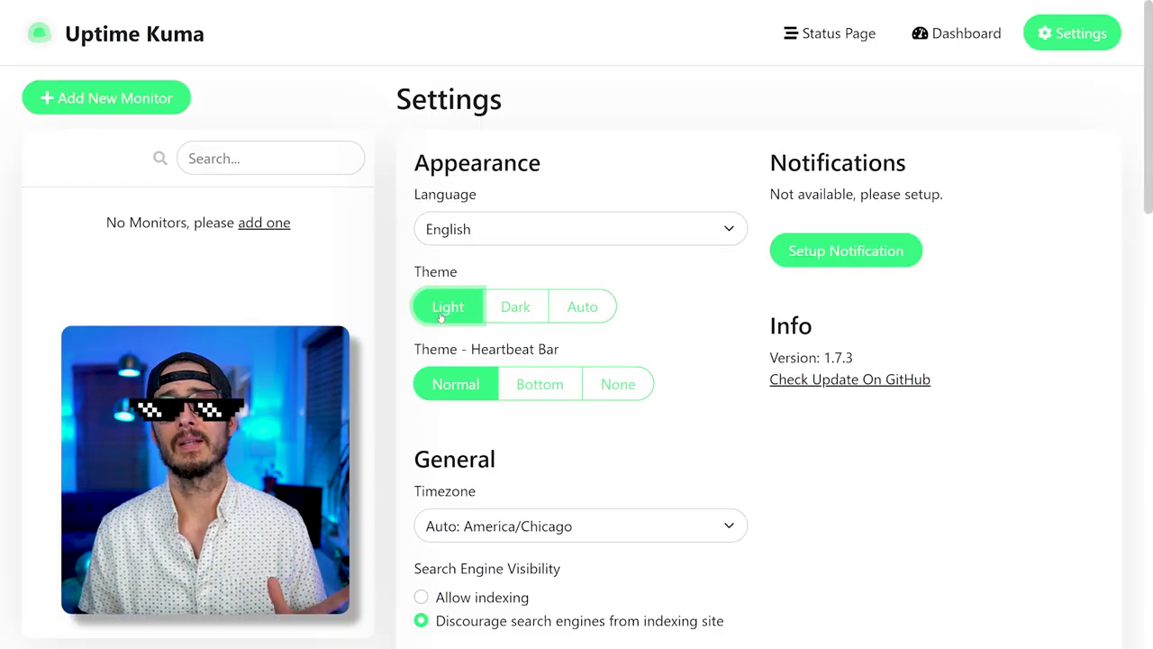
left_click(523, 319)
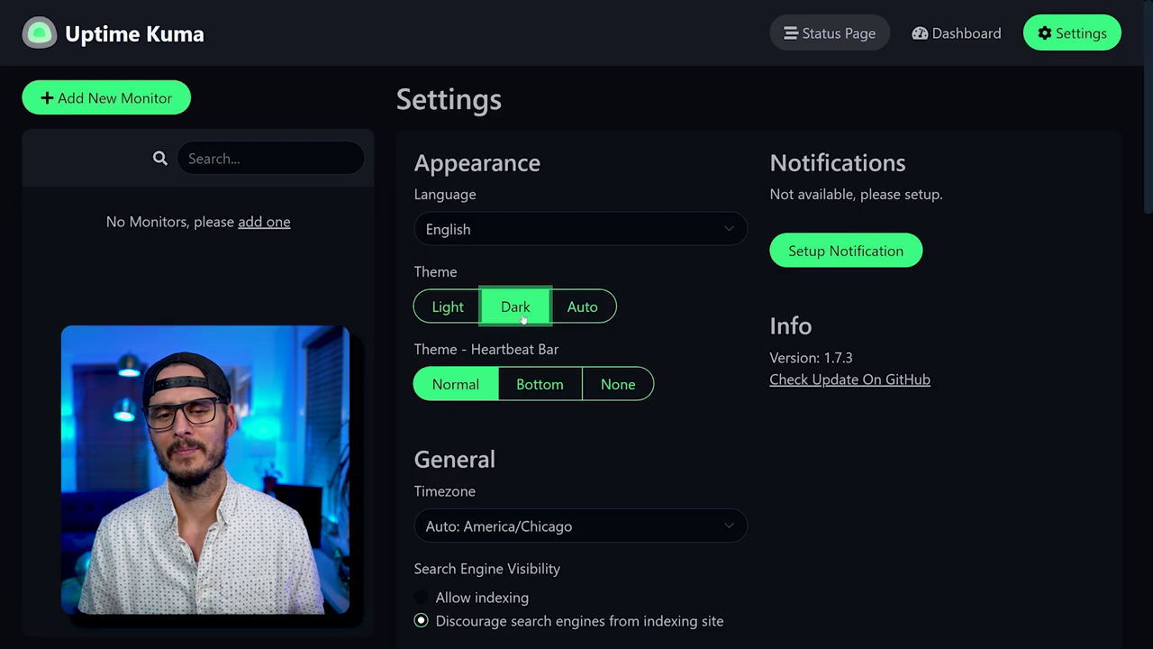
left_click(574, 317)
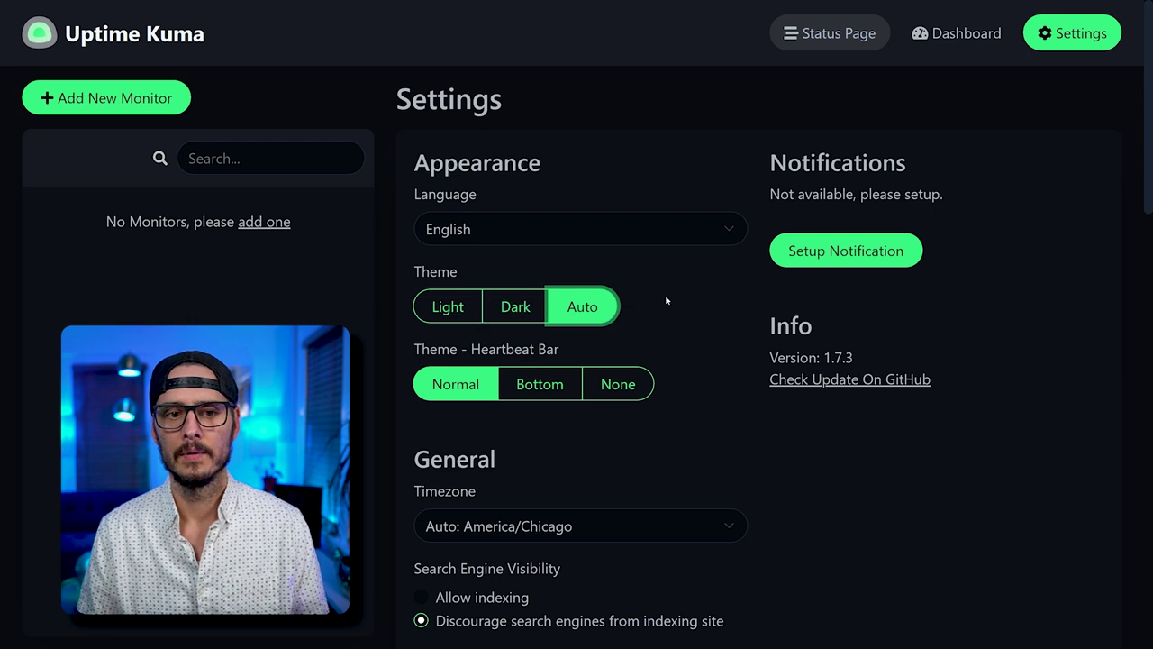
Enable two-factor authentication for the account in the settings, verify it with a 2FA token, and save the setup.
scroll(687, 241, "down", 3)
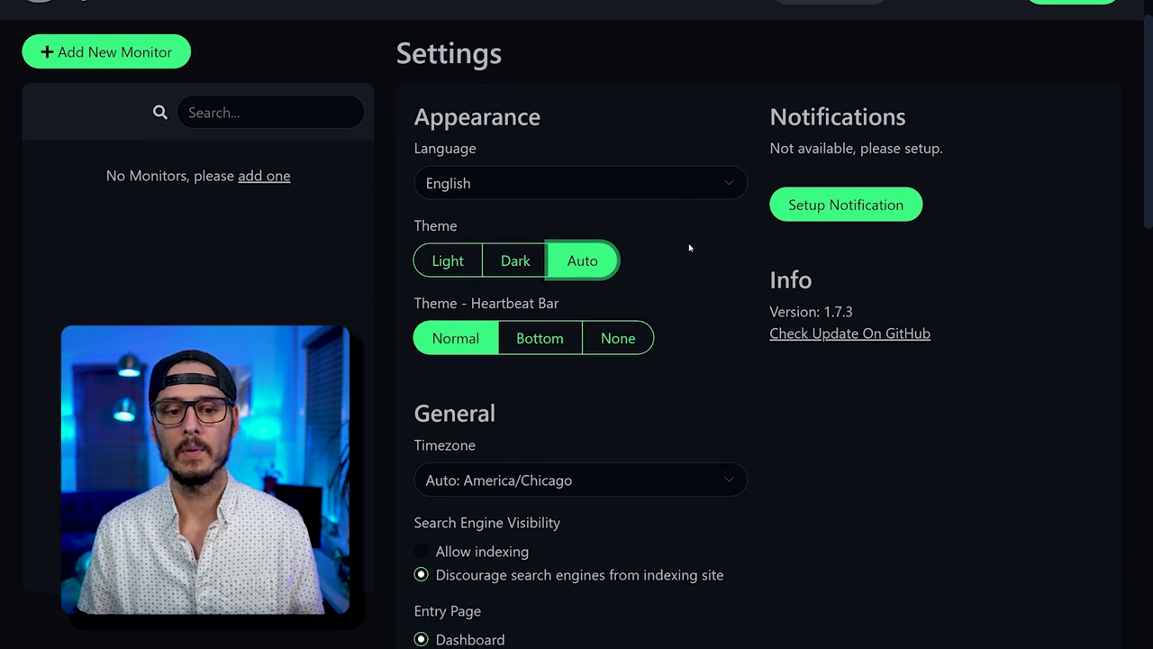
scroll(711, 346, "down", 4)
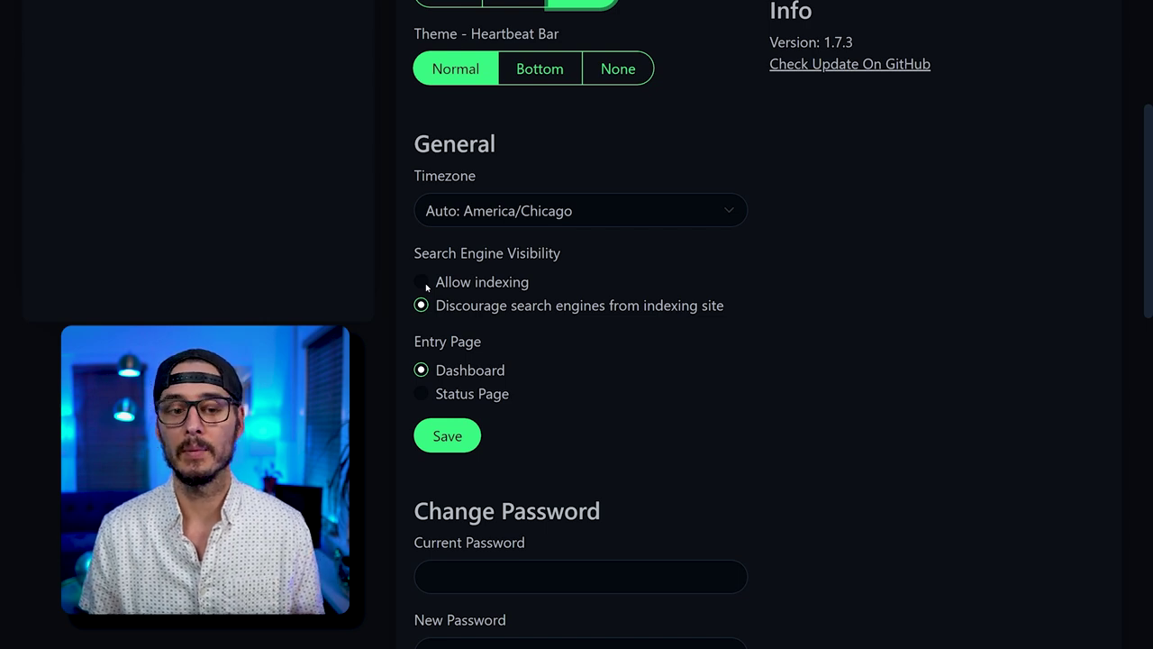
scroll(445, 304, "down", 2)
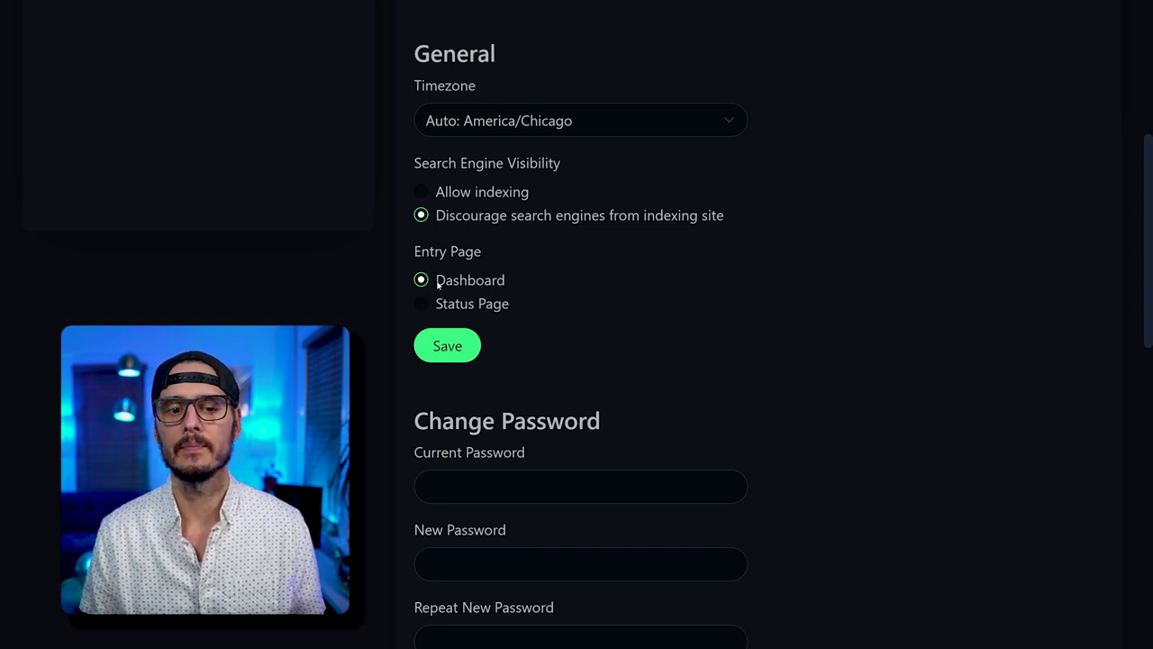
scroll(459, 280, "down", 3)
scroll(481, 277, "down", 1)
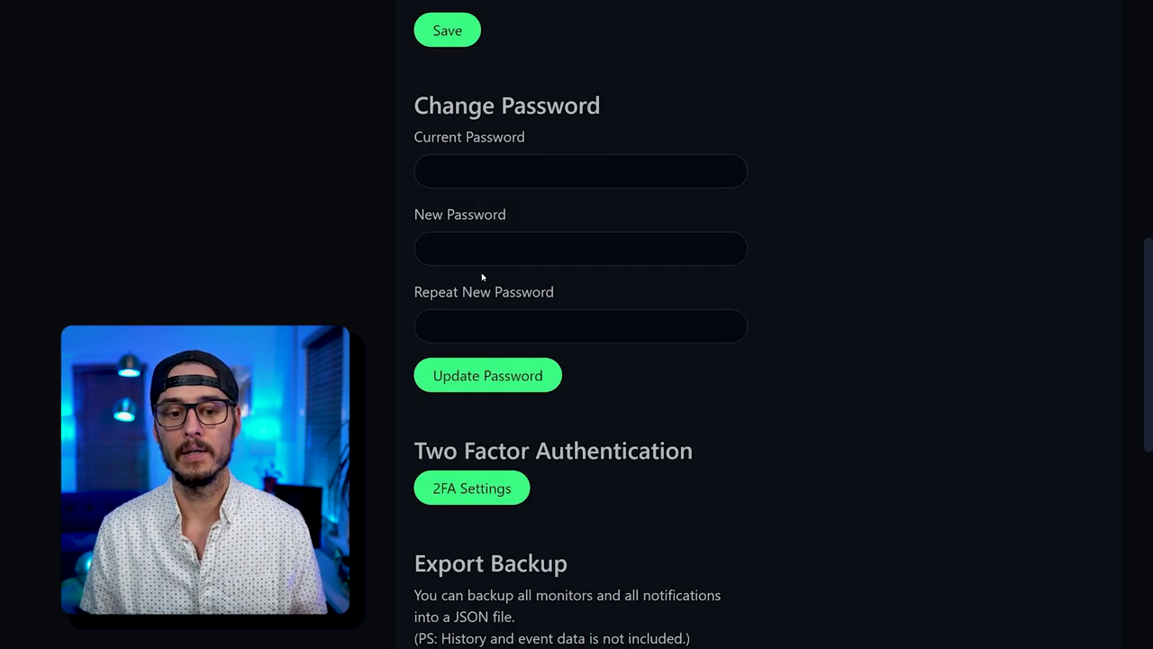
scroll(461, 376, "down", 1)
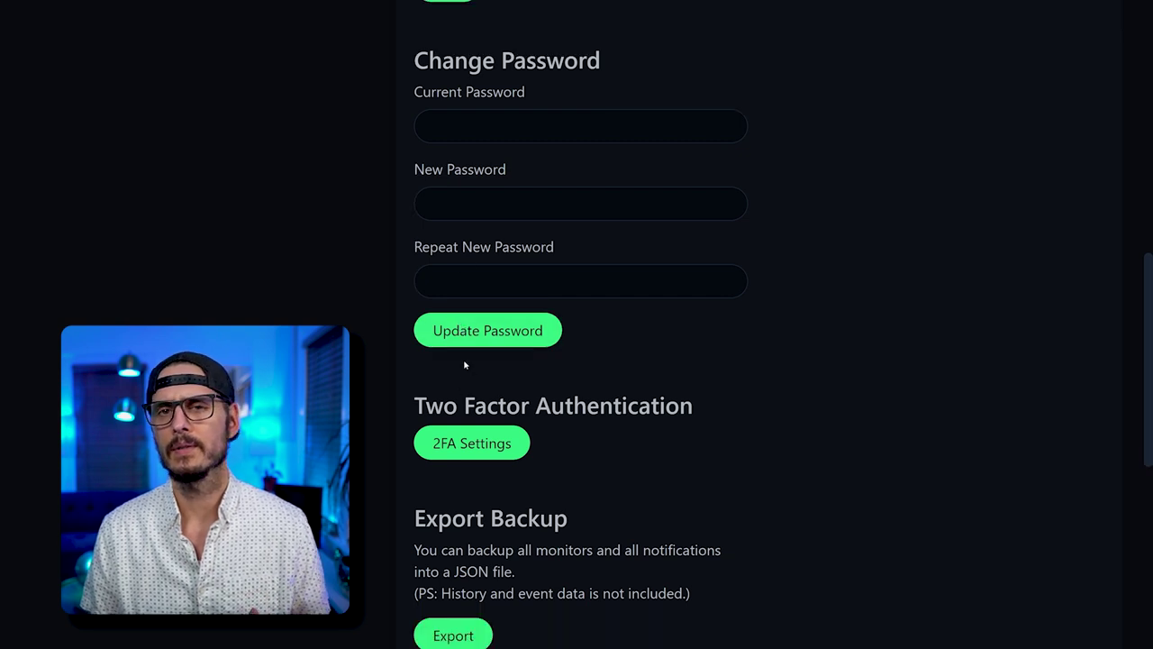
left_click(461, 441)
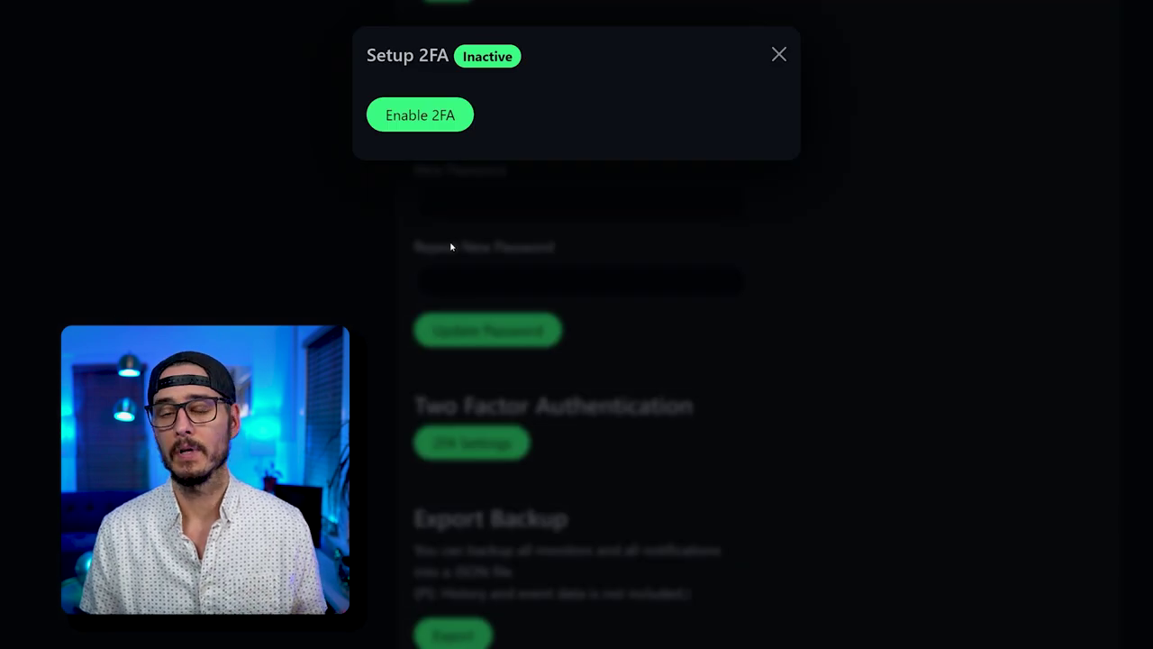
left_click(448, 127)
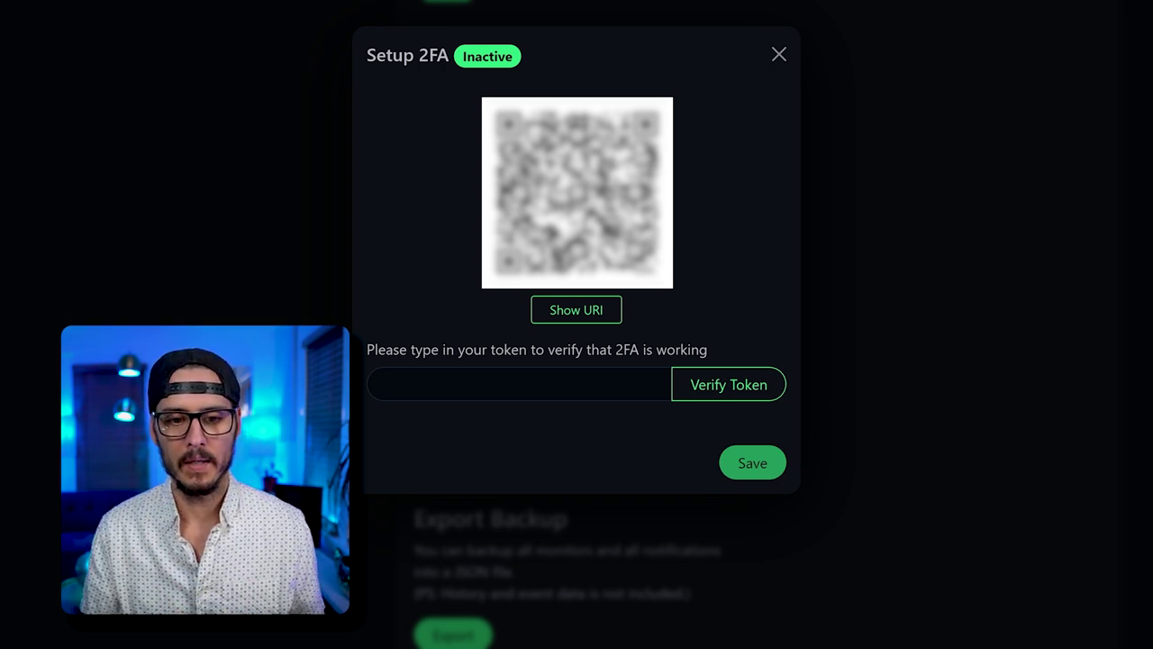
left_click(517, 384)
key("ctrl+v")
left_click(728, 384)
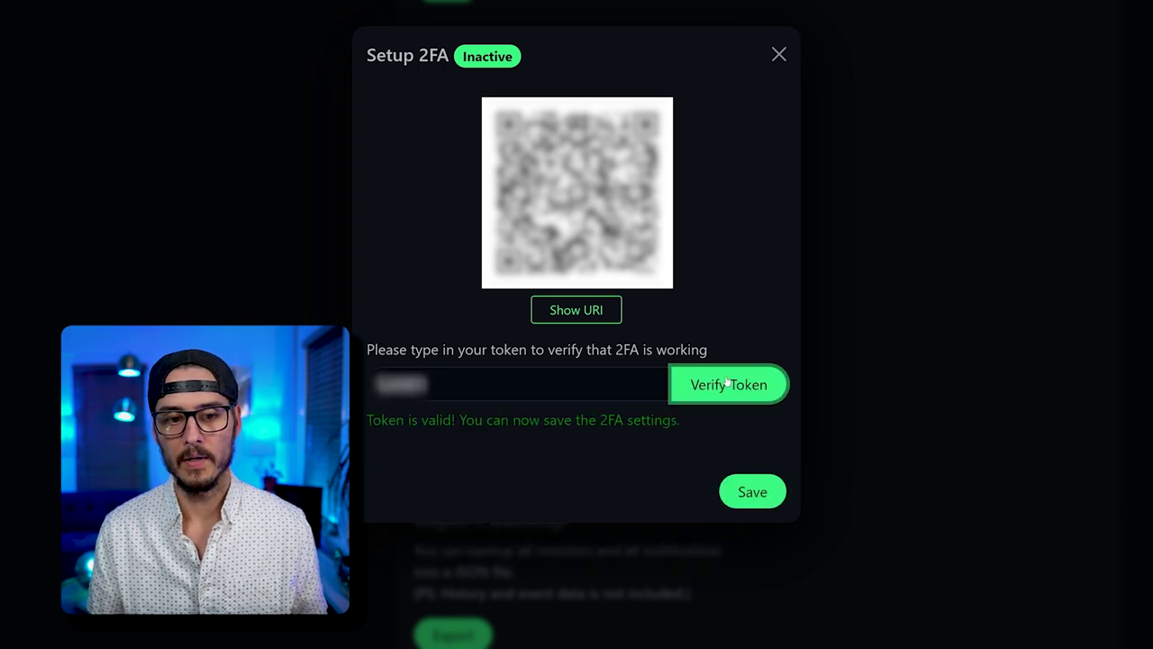
left_click(761, 492)
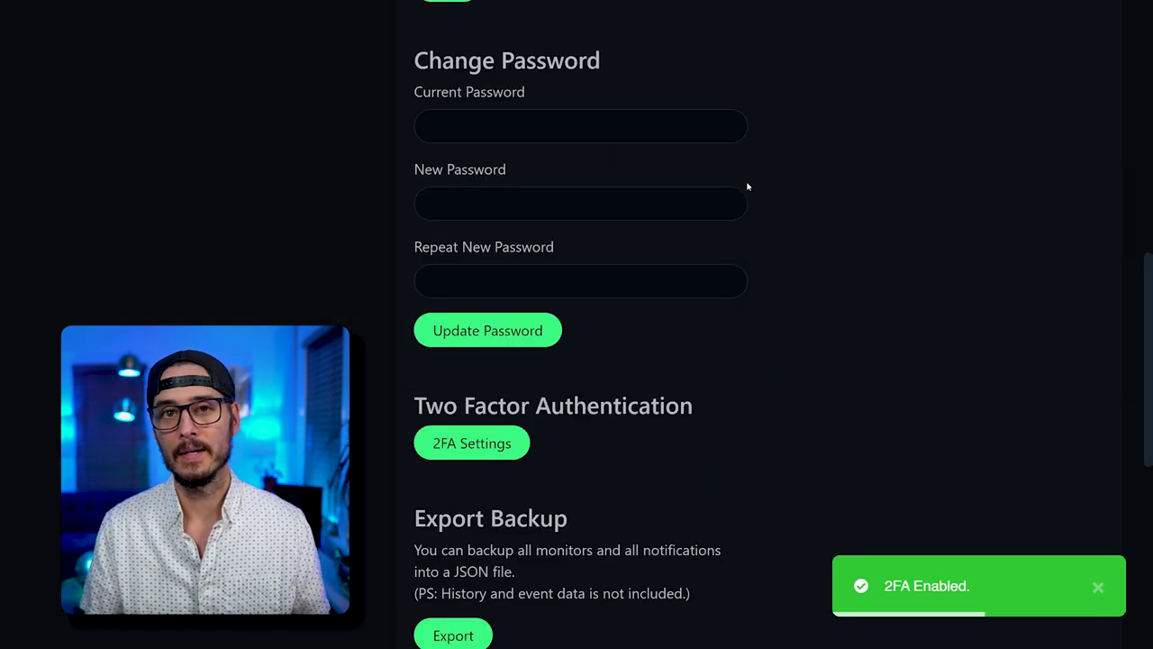
Review the backup export, backup import and advanced options in the settings.
scroll(821, 253, "down", 3)
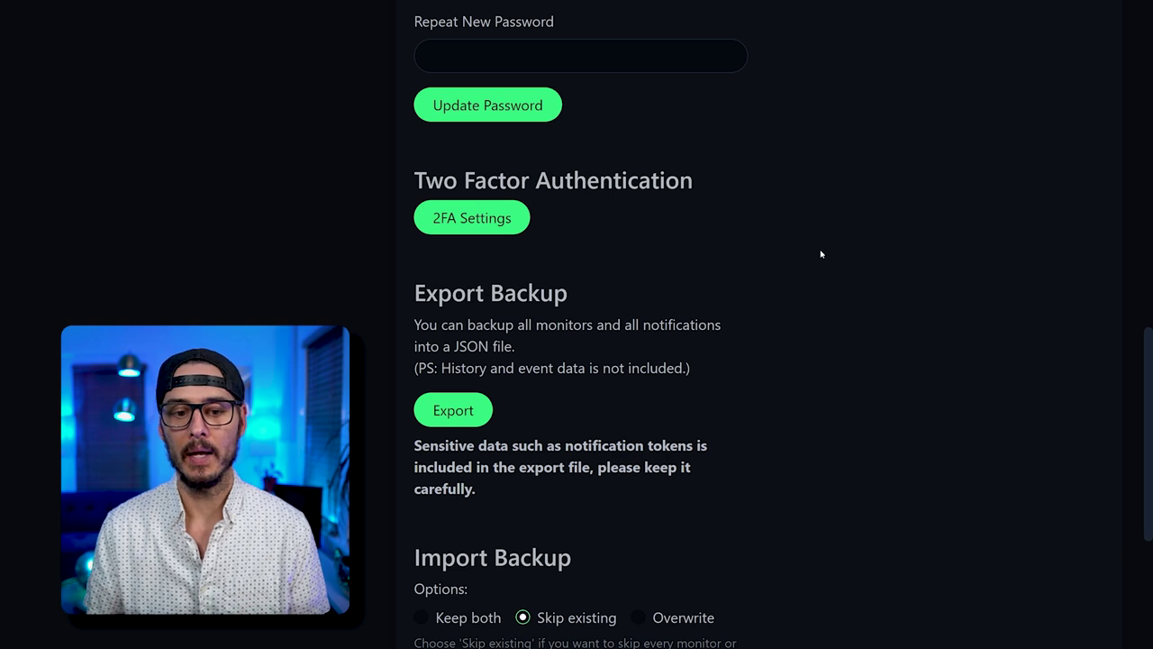
scroll(820, 254, "down", 1)
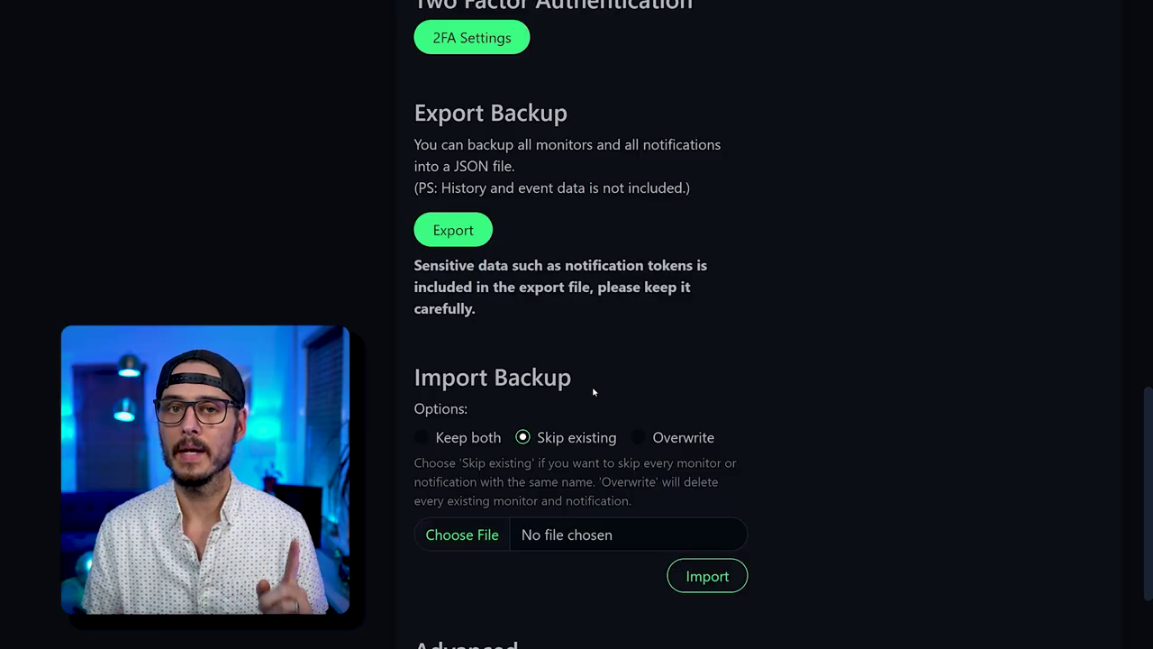
scroll(593, 391, "down", 1)
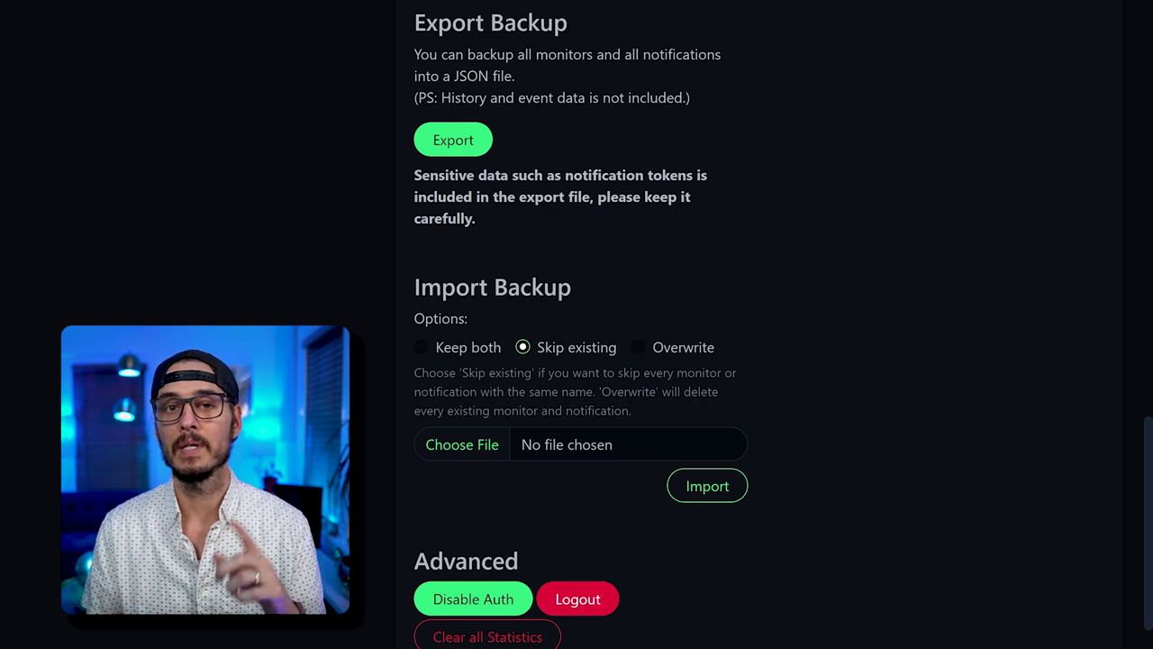
scroll(593, 391, "down", 1)
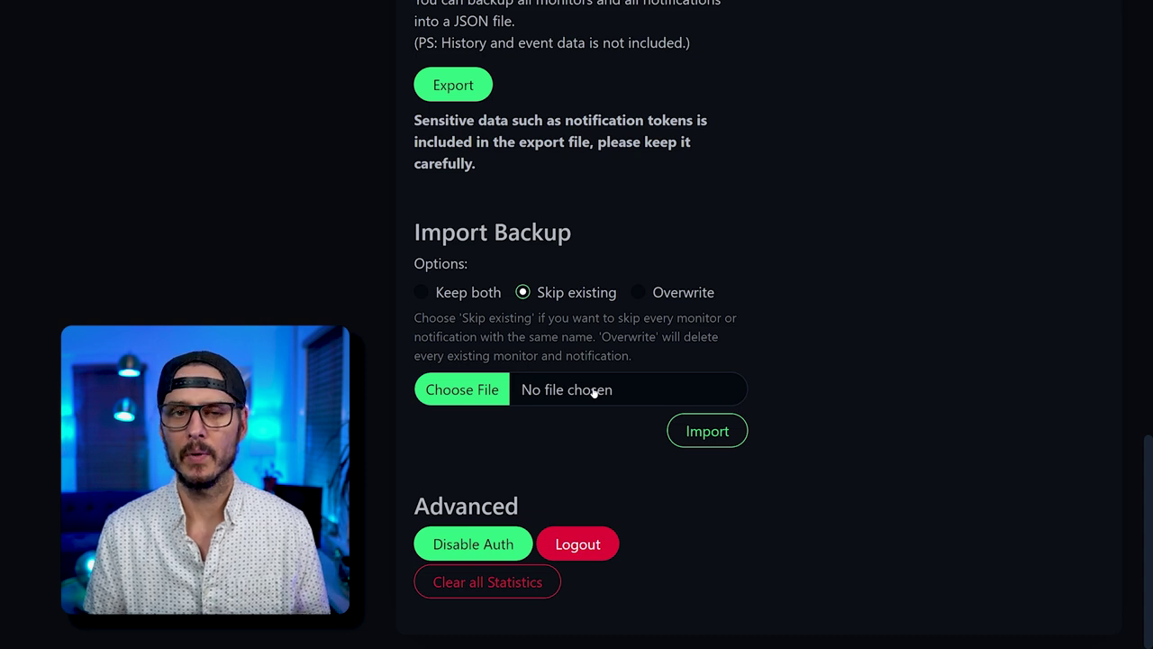
scroll(594, 391, "up", 10)
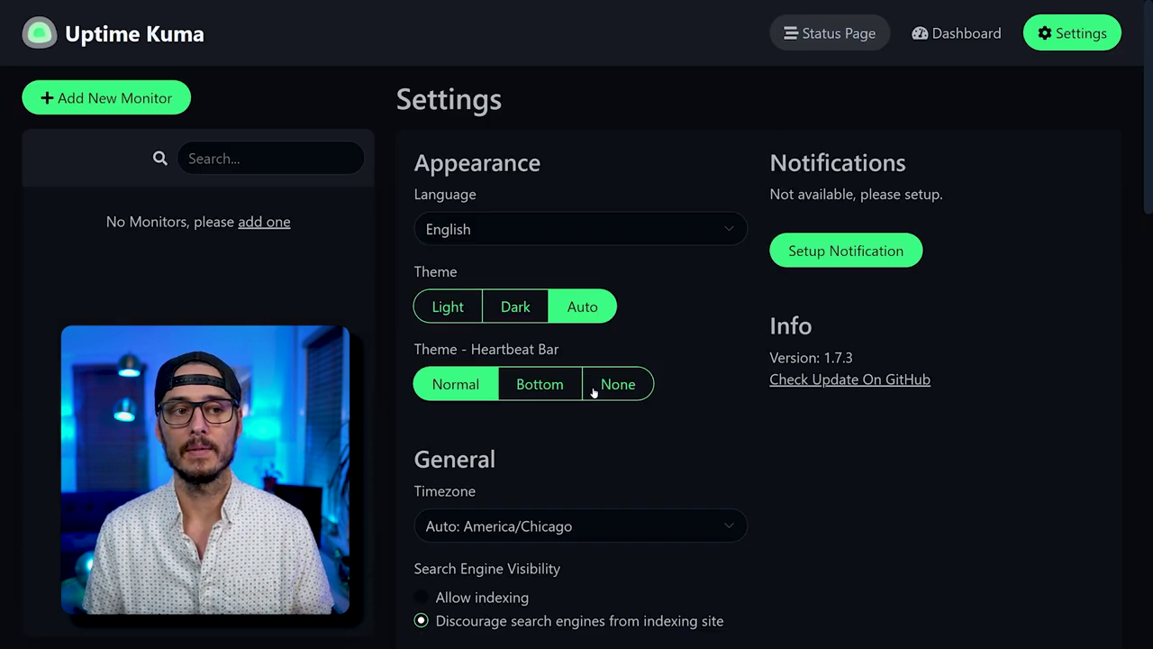
Start adding a new monitor and choose HTTP(s) as its monitor type.
left_click(151, 96)
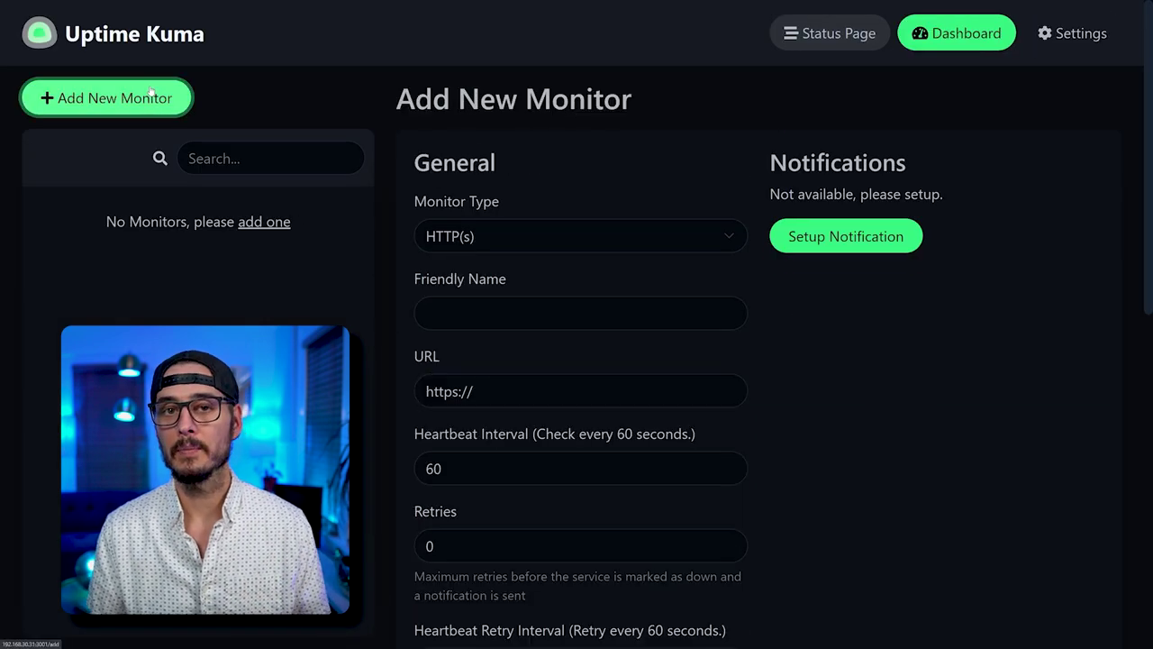
left_click(453, 247)
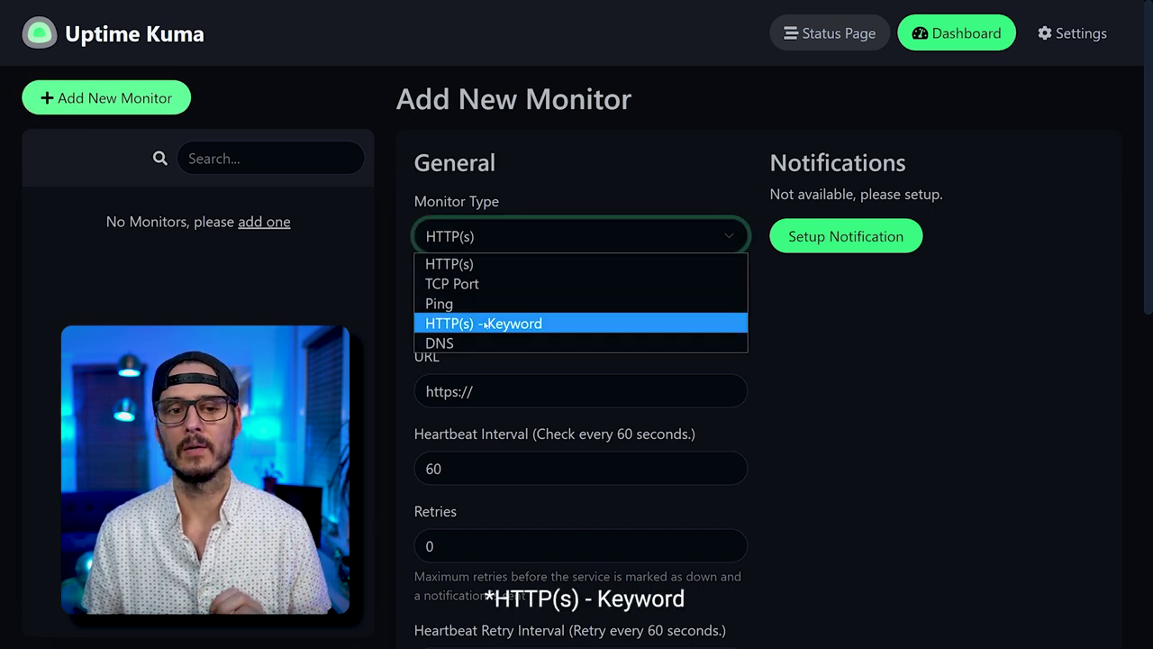
left_click(481, 261)
key("Tab")
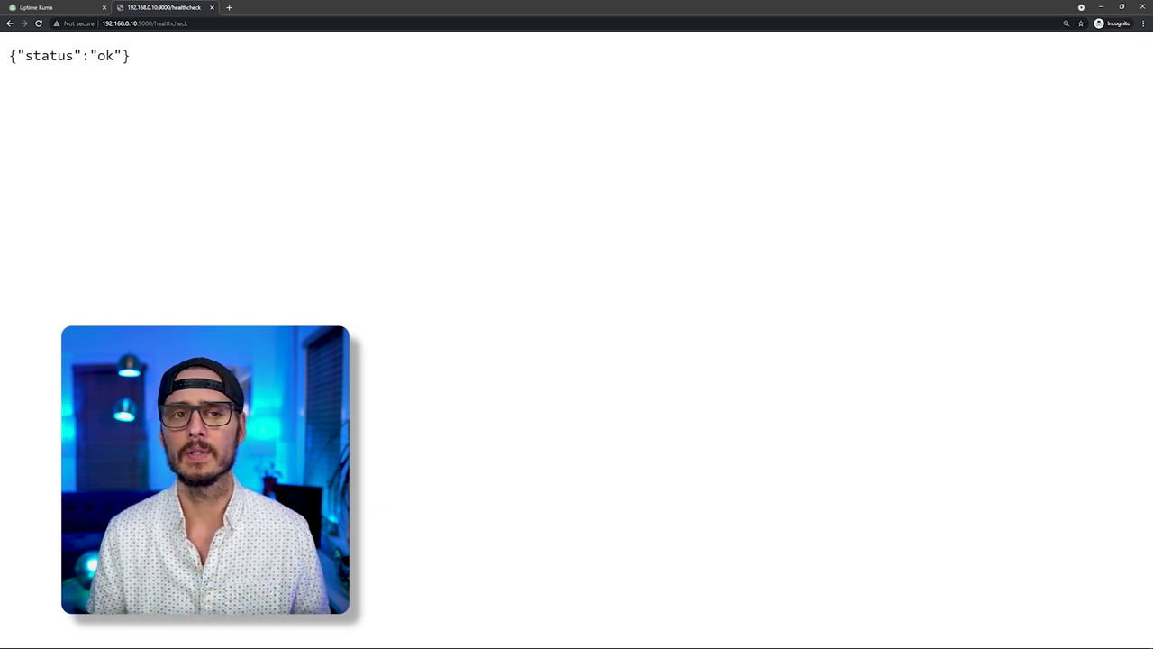
left_click(99, 23)
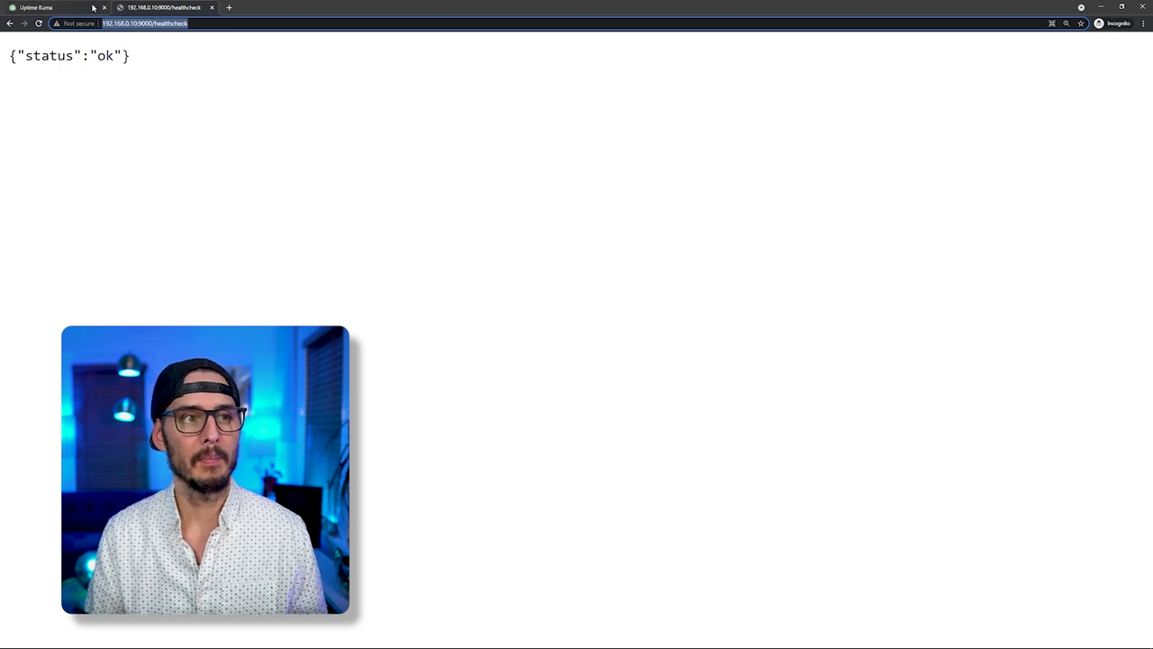
left_click(36, 7)
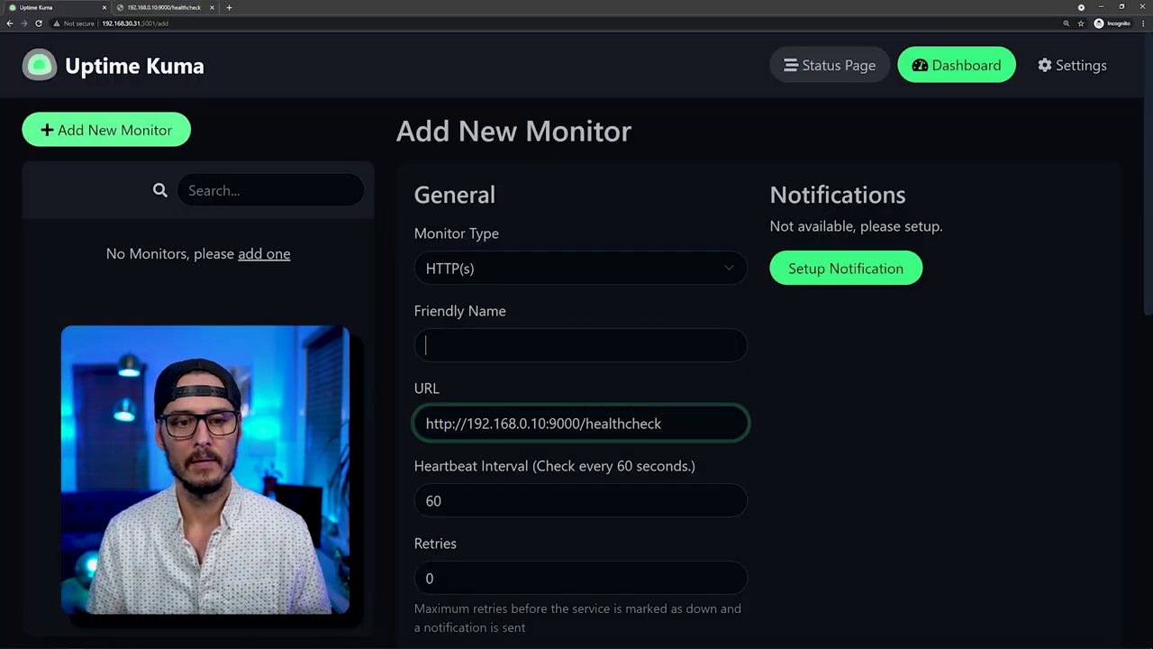
left_click(424, 343)
type("raspberry pi ")
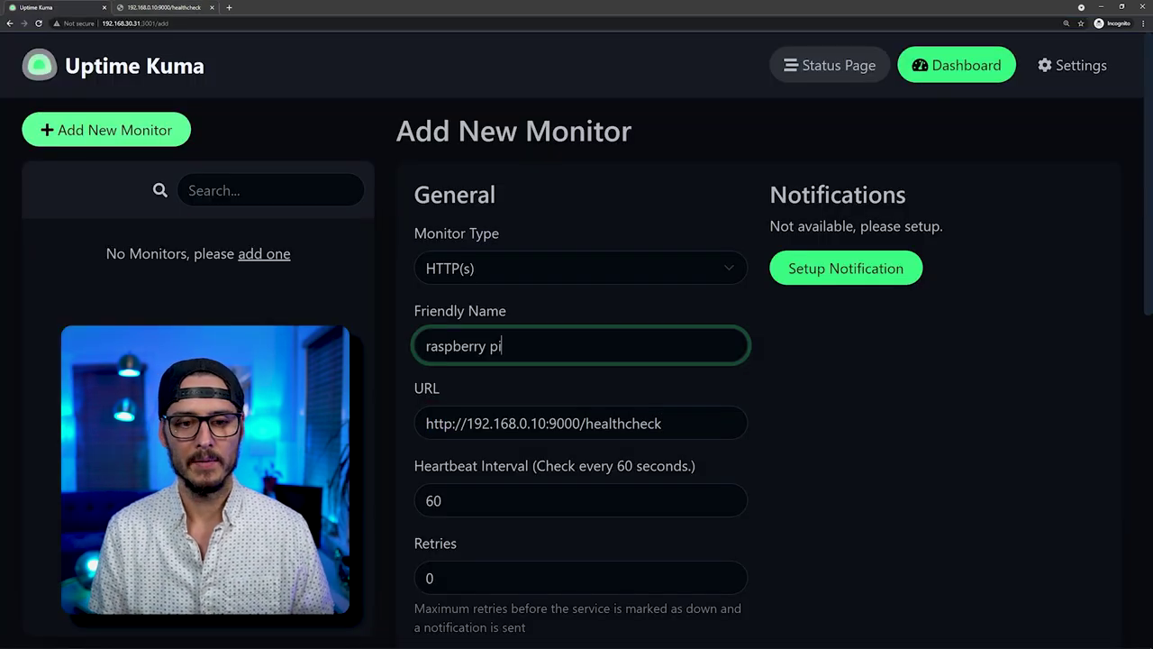
type("led")
Review the new monitor's heartbeat interval, retry, TLS, Upside Down Mode, redirect and accepted status code options.
scroll(577, 356, "down", 2)
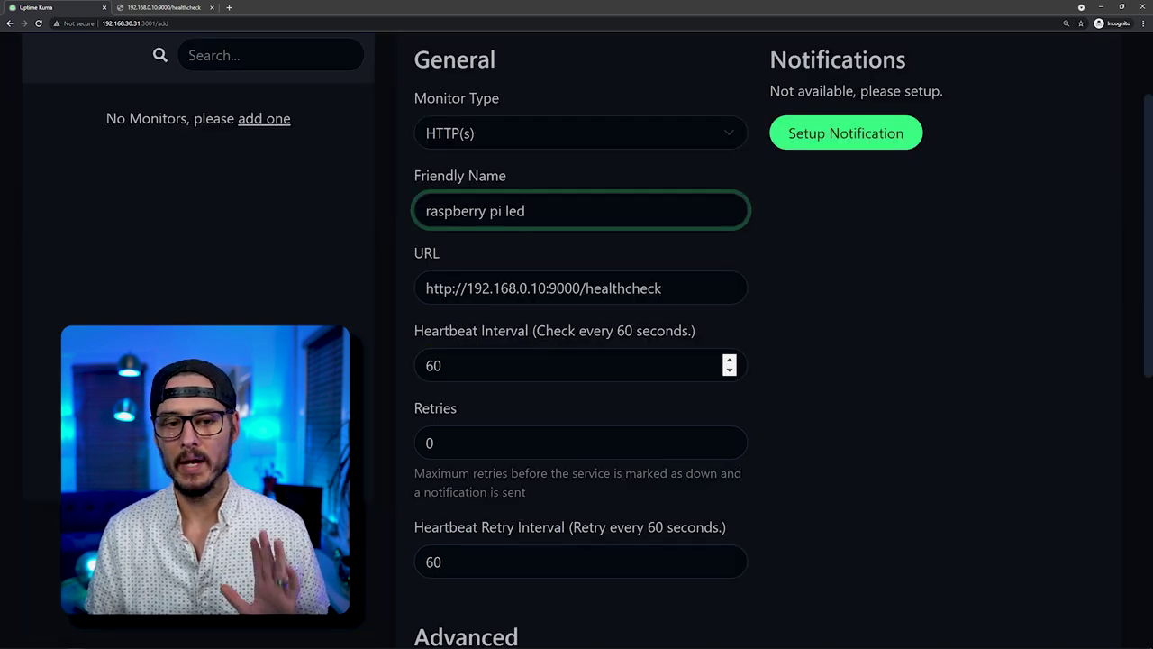
scroll(730, 361, "down", 2)
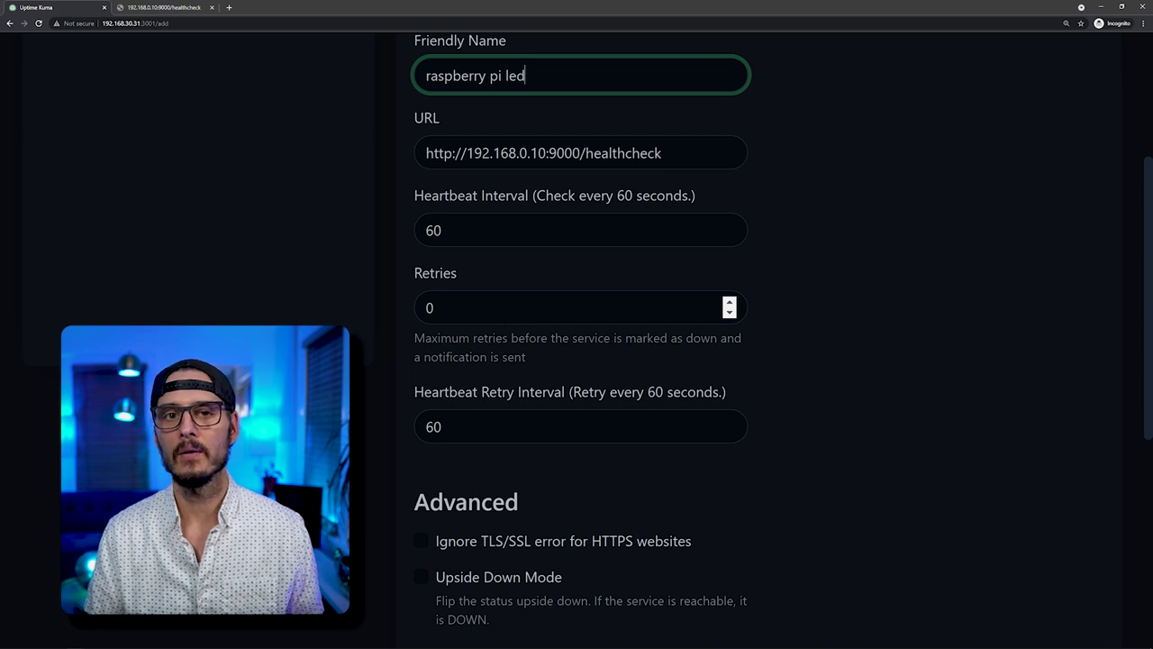
scroll(730, 360, "down", 1)
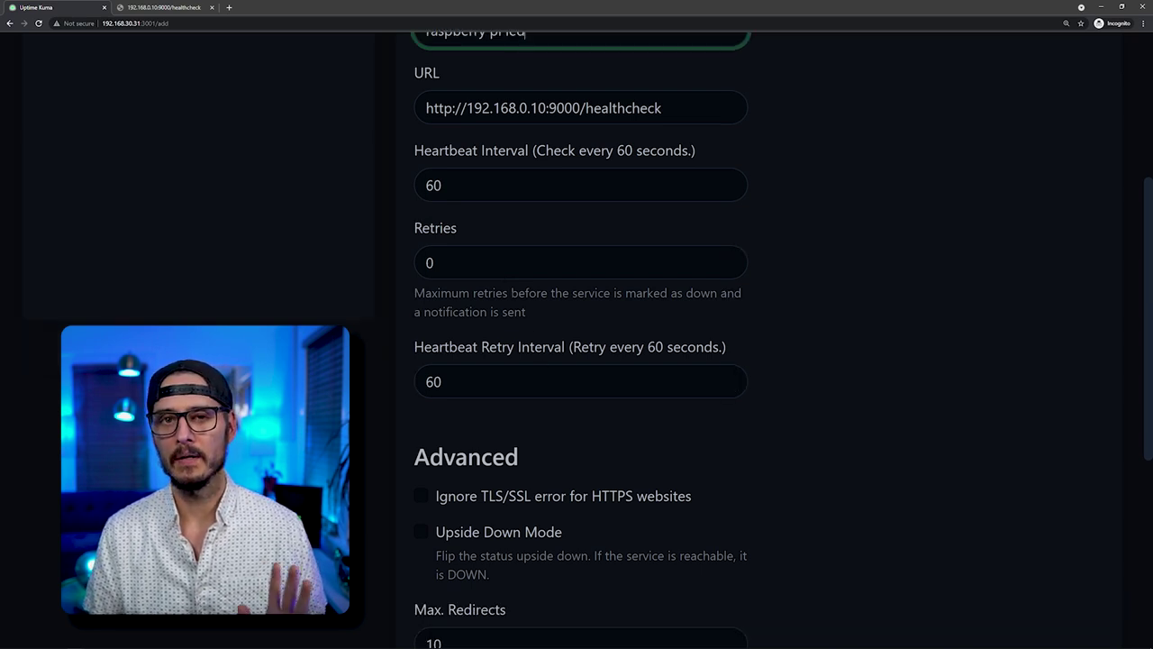
scroll(729, 334, "down", 3)
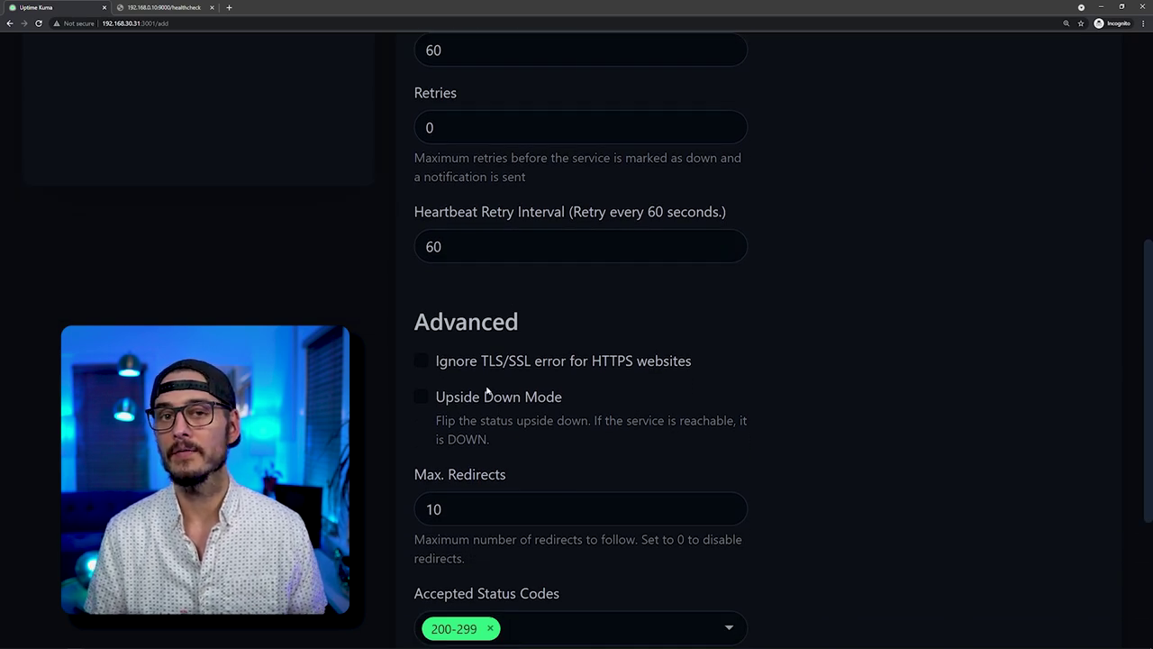
scroll(486, 389, "down", 1)
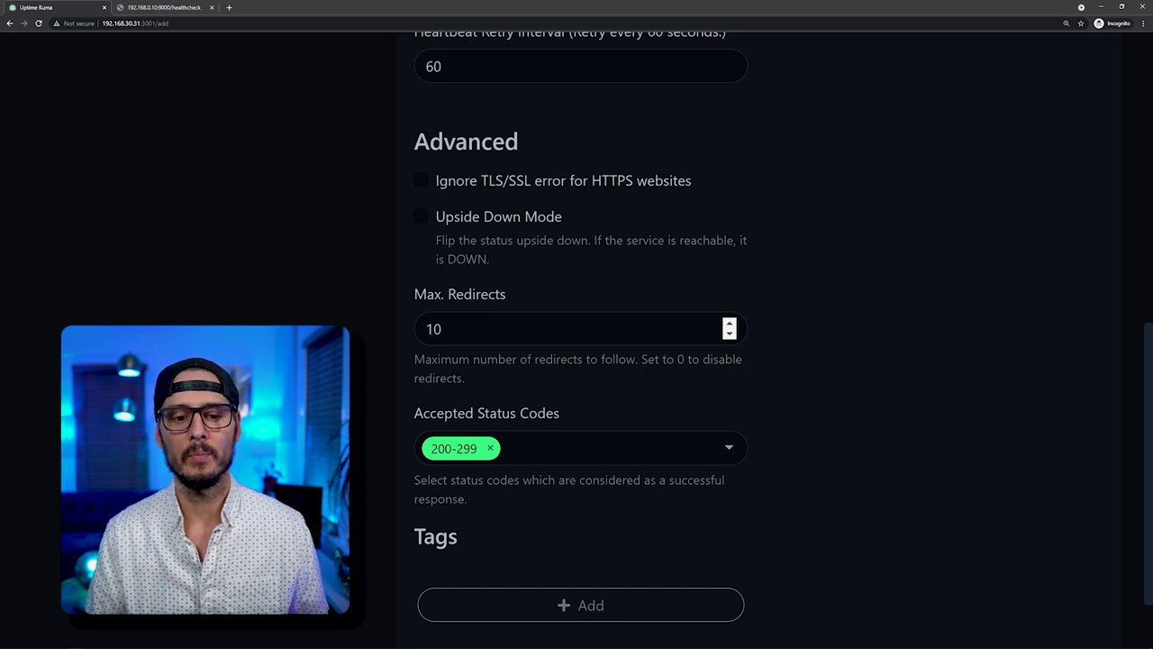
scroll(676, 351, "down", 1)
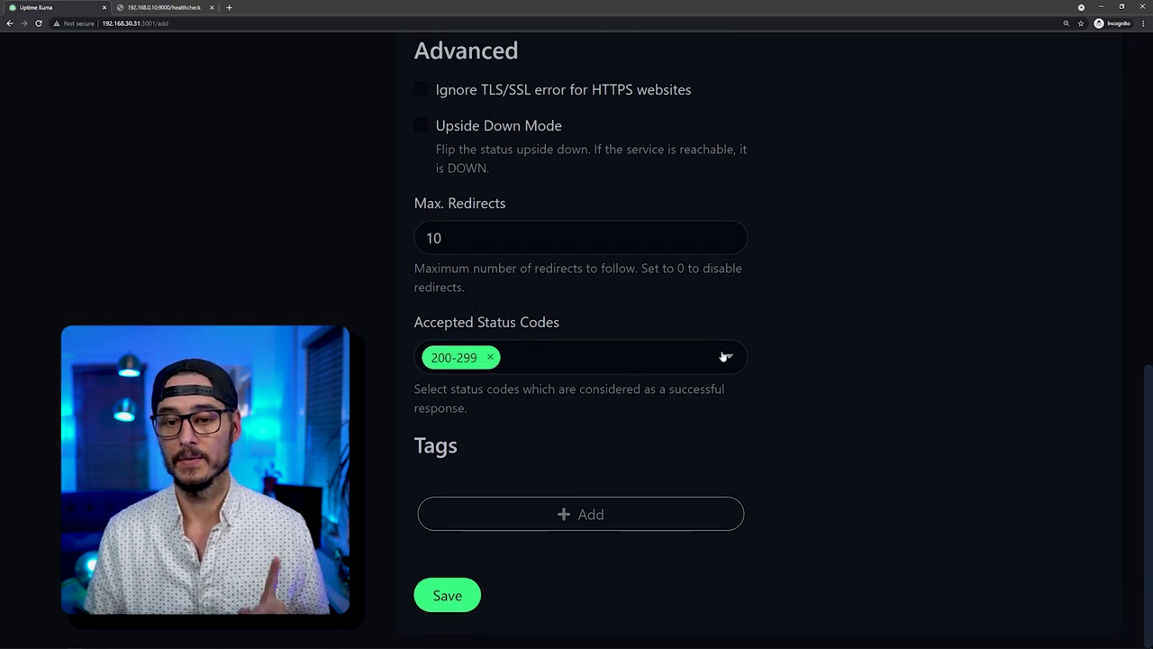
left_click(725, 356)
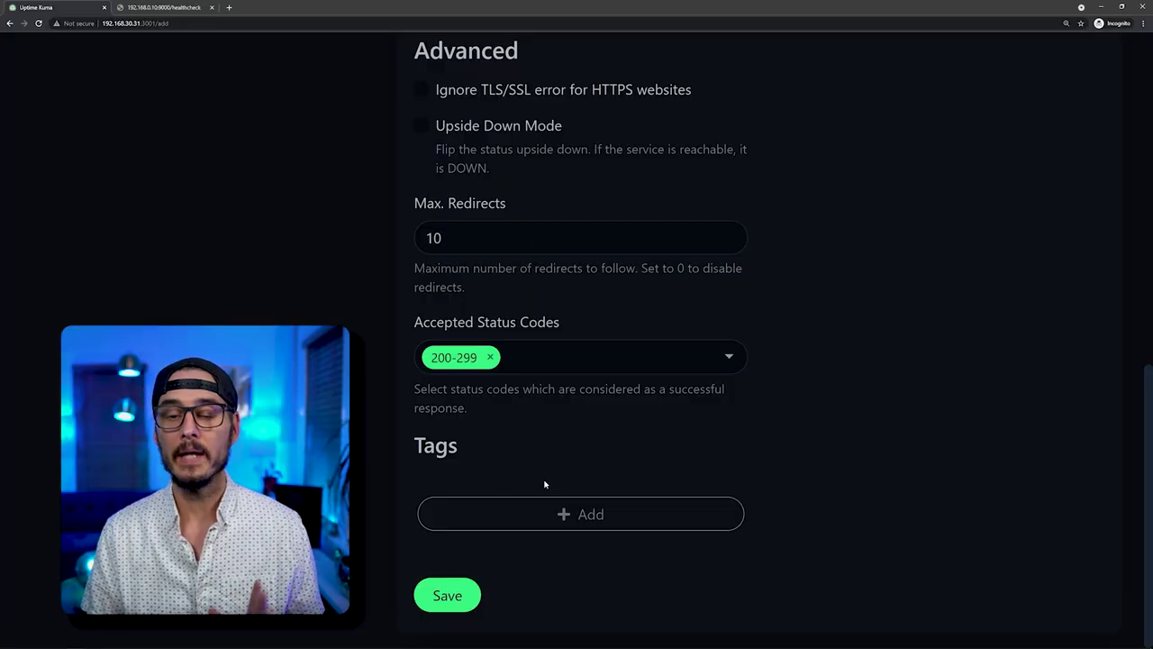
Add a tag named home in Indigo to the monitor and save the monitor.
left_click(563, 512)
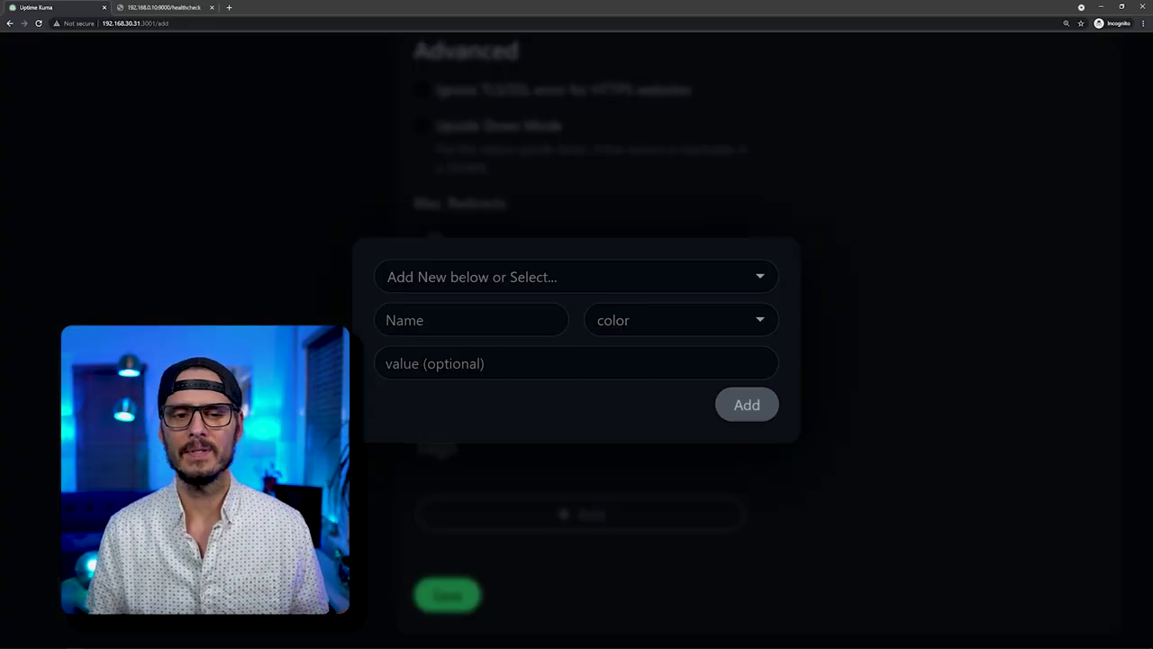
left_click(470, 319)
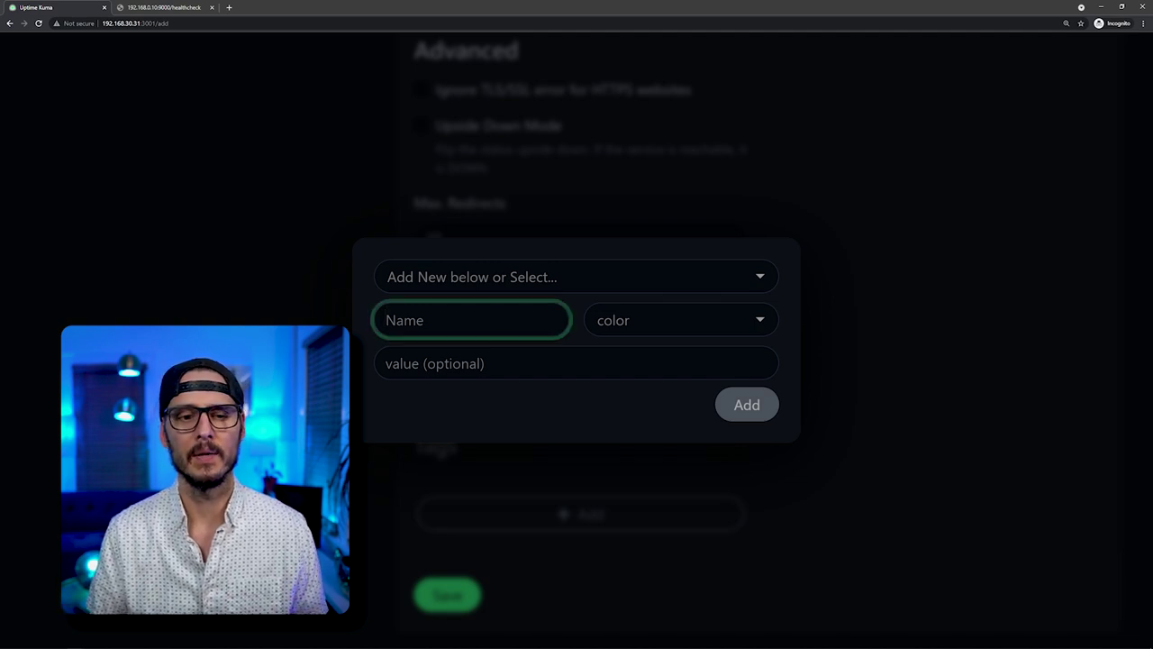
type("home")
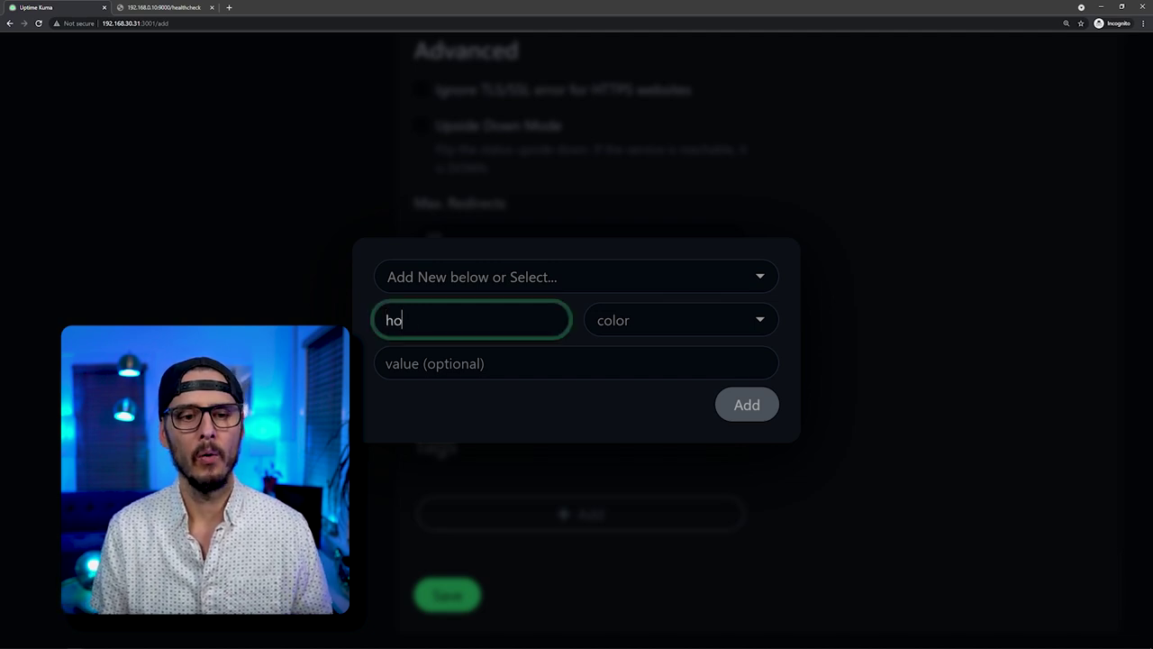
left_click(636, 317)
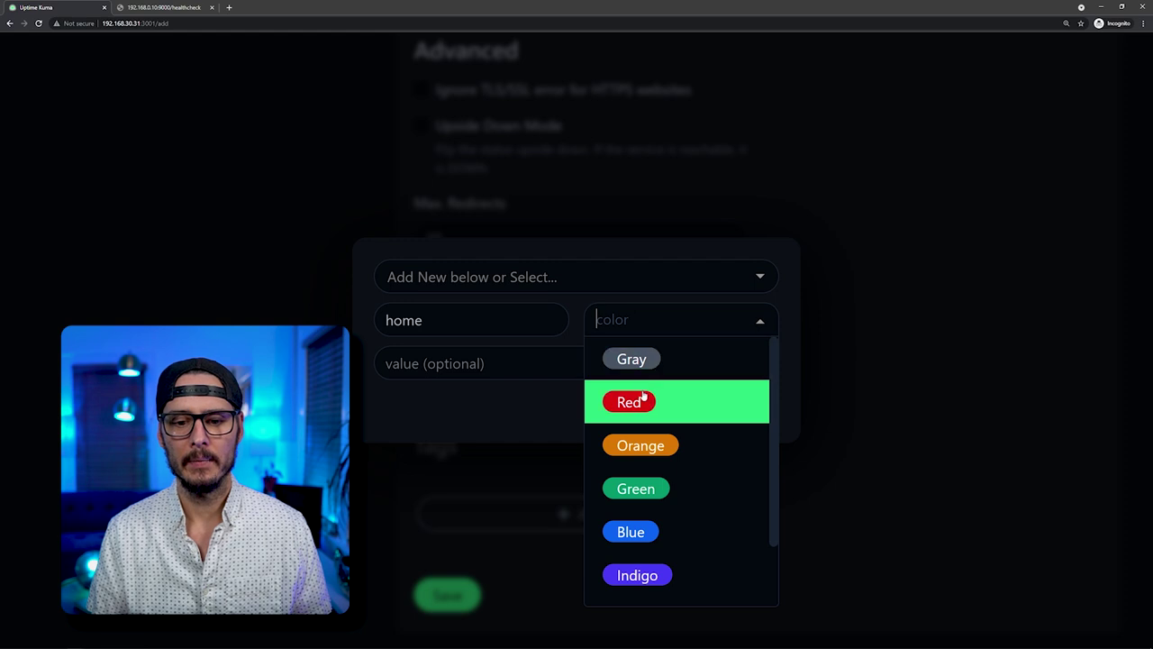
left_click(630, 575)
left_click(740, 405)
scroll(456, 592, "down", 1)
left_click(448, 594)
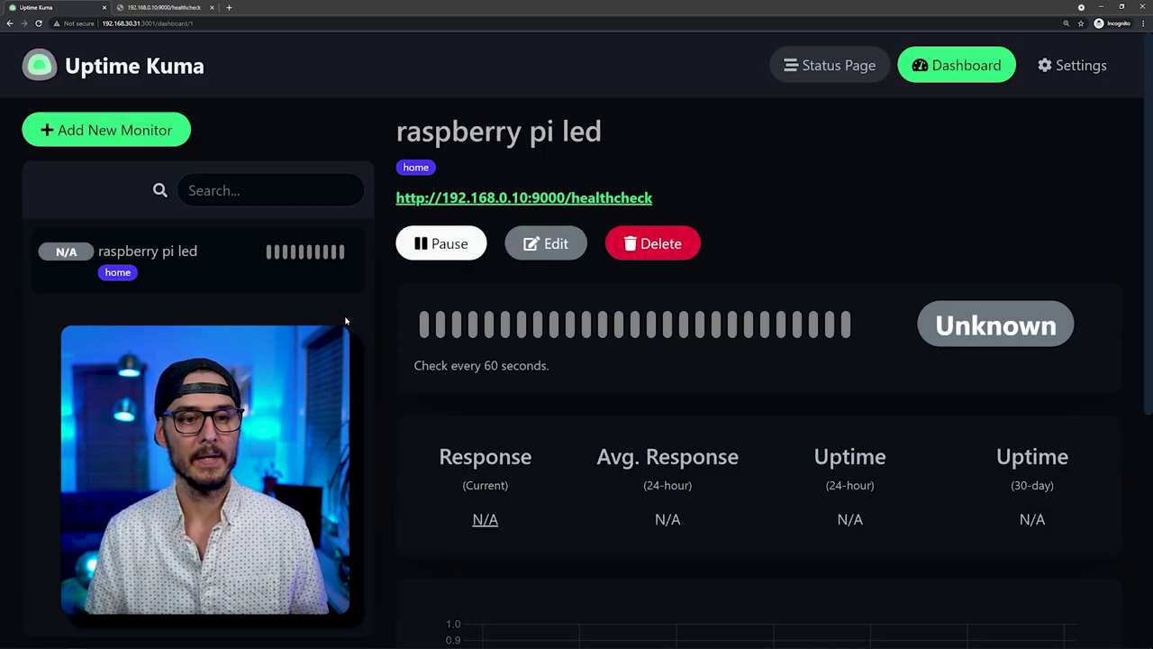
On httpstat.us, open the 200 OK test page and copy its URL.
scroll(386, 404, "down", 1)
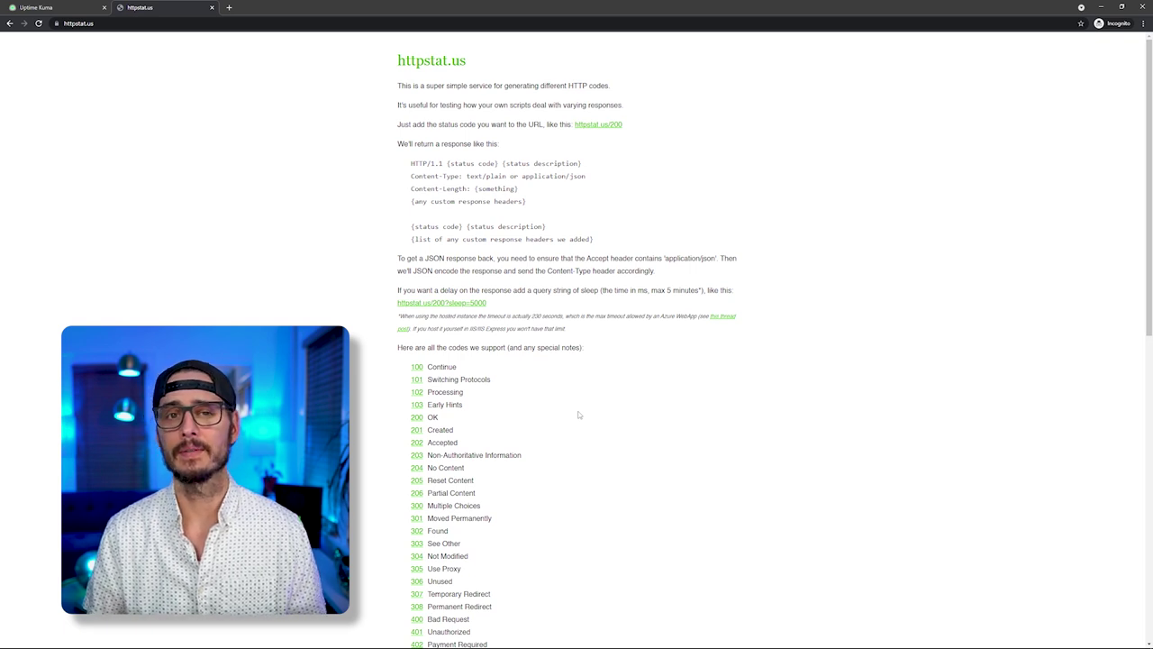
scroll(571, 451, "down", 1)
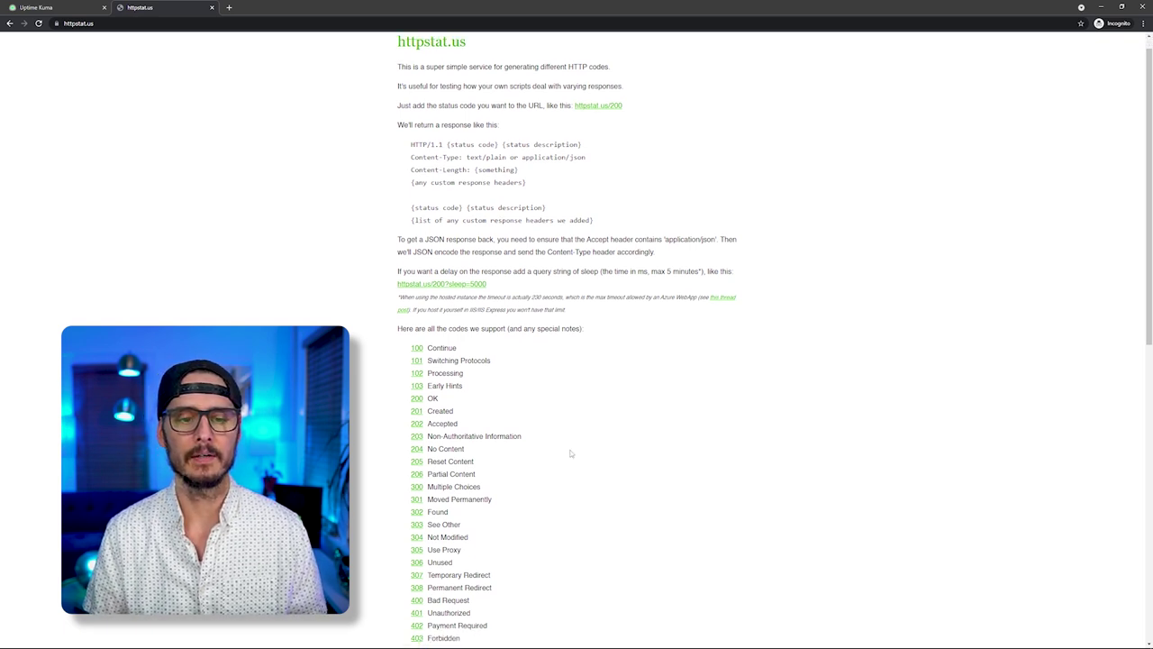
left_click(417, 373)
left_click(188, 23)
key("ctrl+c")
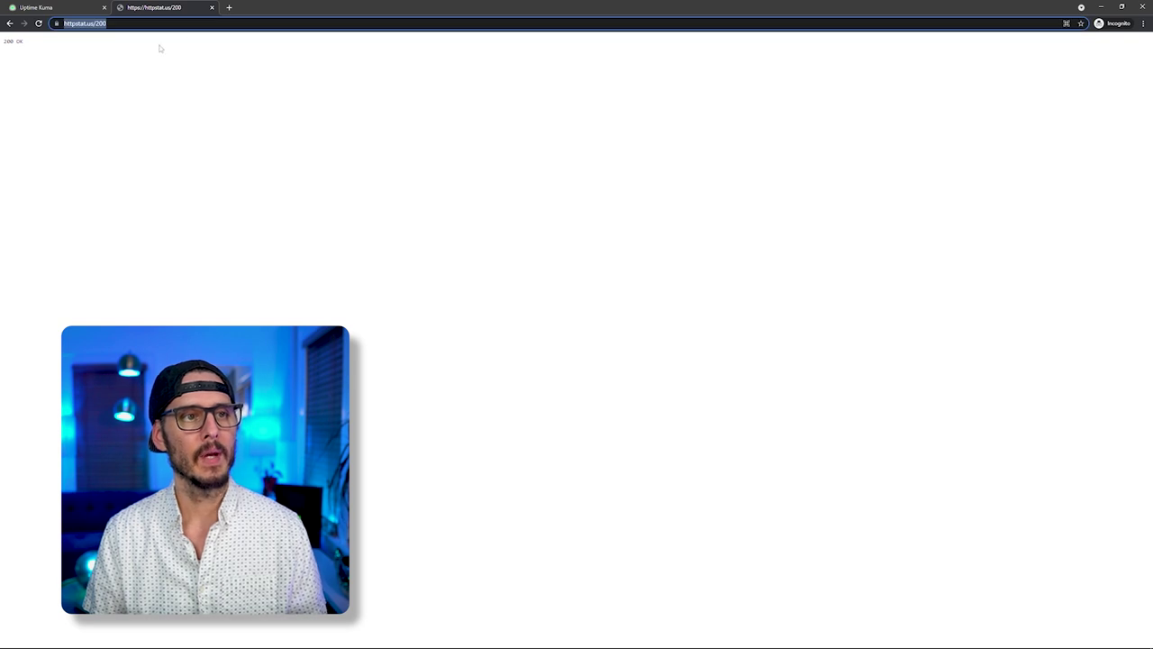
left_click(89, 18)
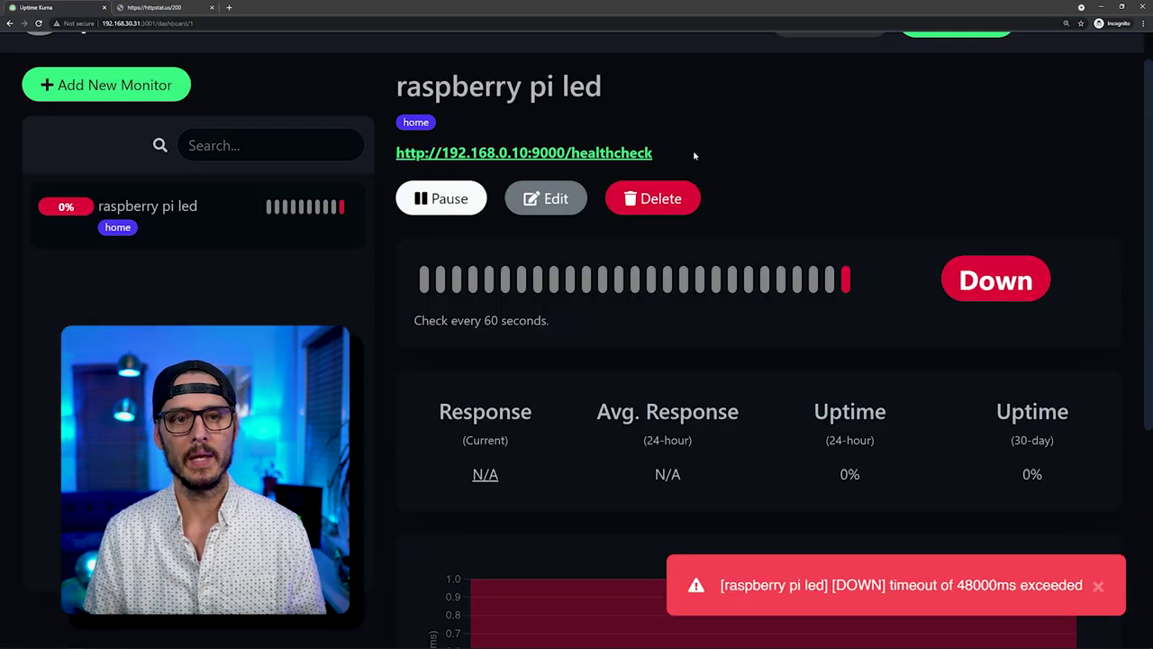
left_click(570, 204)
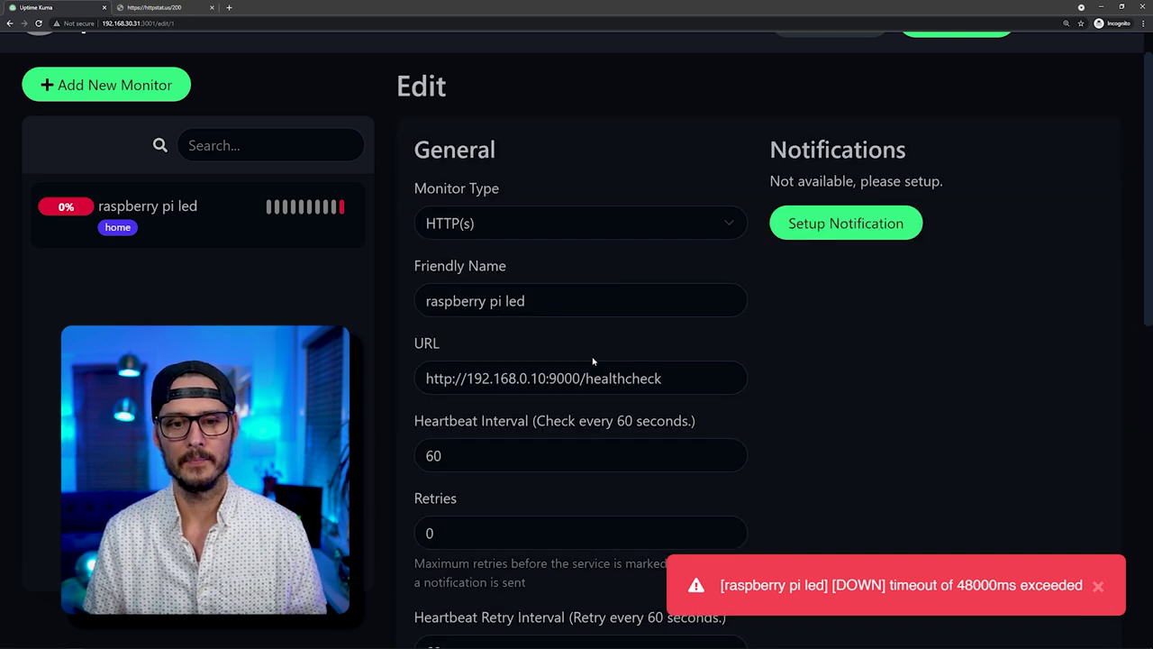
triple_click(621, 378)
key("ctrl+v")
scroll(899, 417, "down", 2)
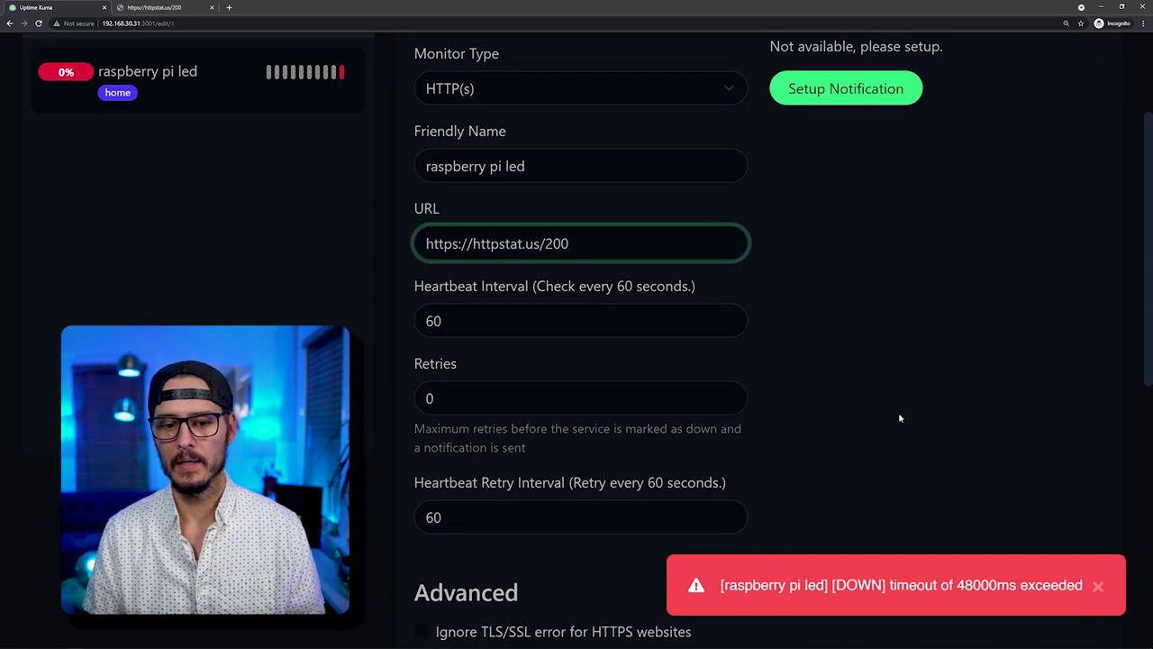
scroll(898, 417, "down", 6)
key("Return")
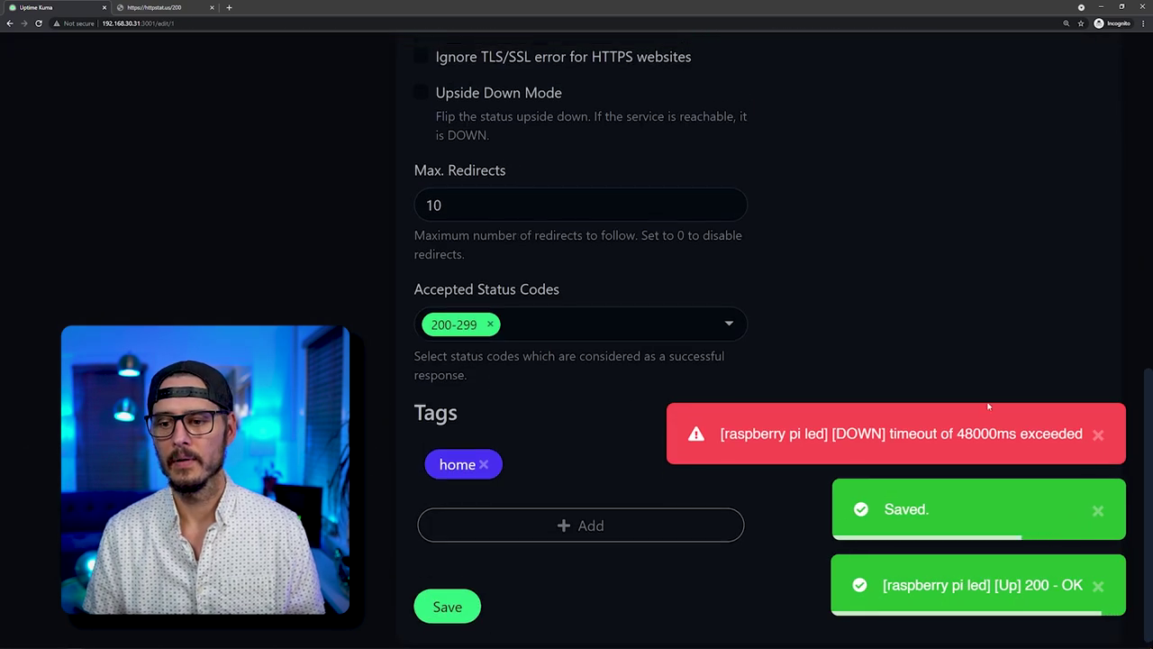
Review the raspberry pi led monitor's heartbeats, response and uptime statistics, response time chart and event log.
scroll(988, 406, "up", 9)
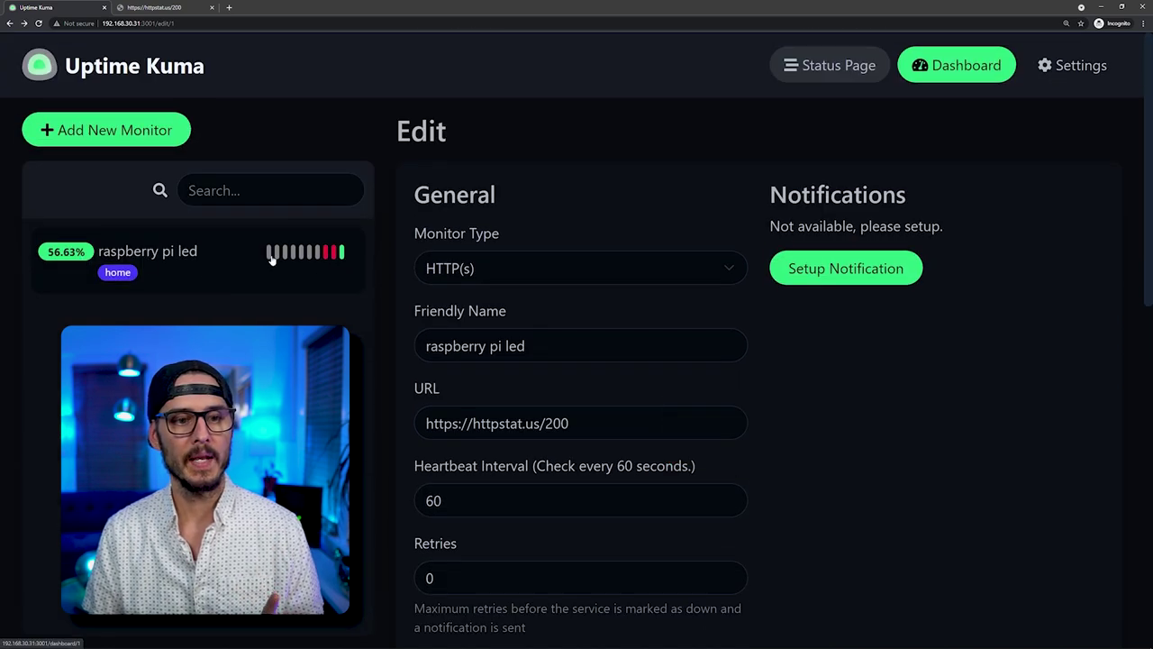
left_click(337, 261)
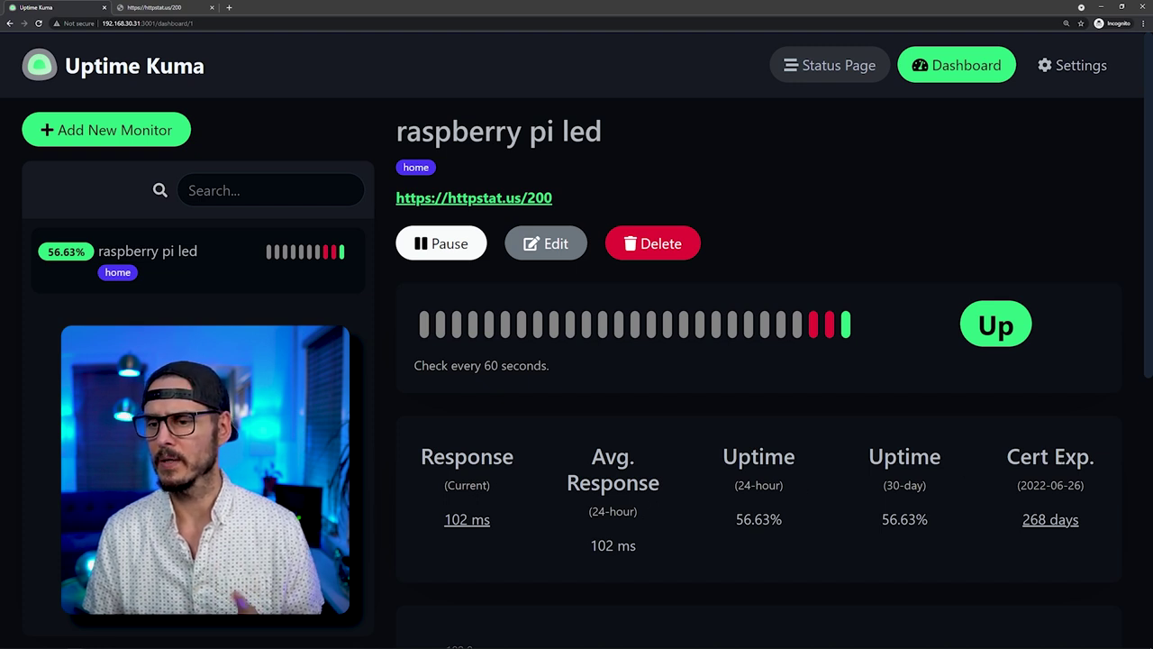
scroll(947, 461, "down", 1)
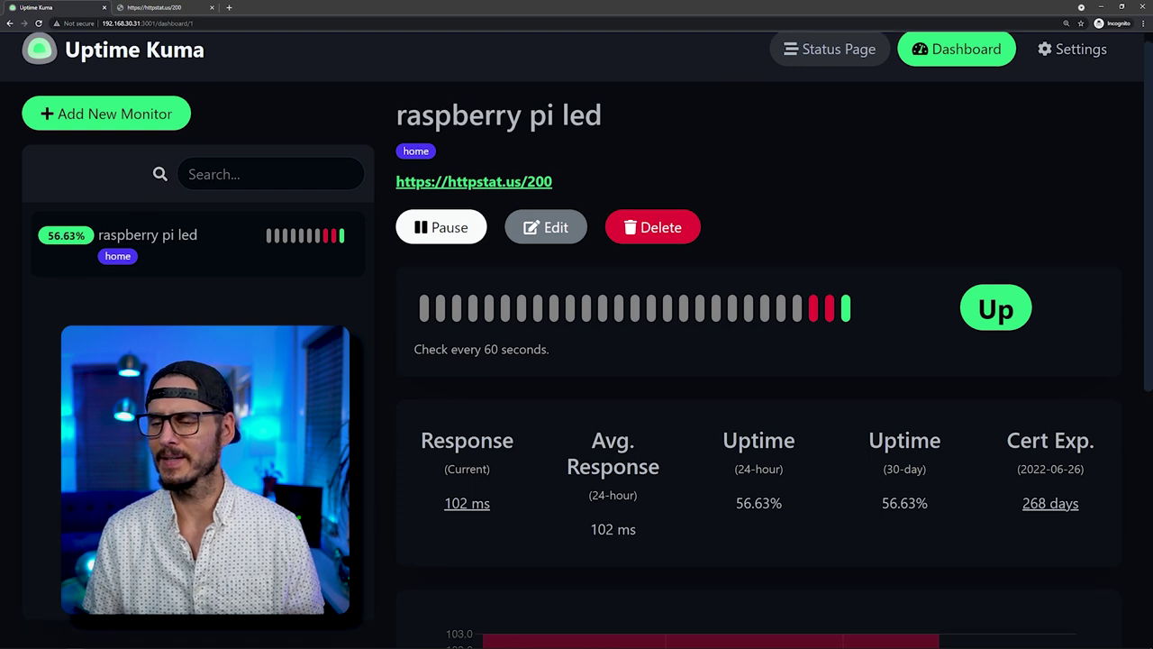
scroll(894, 463, "down", 4)
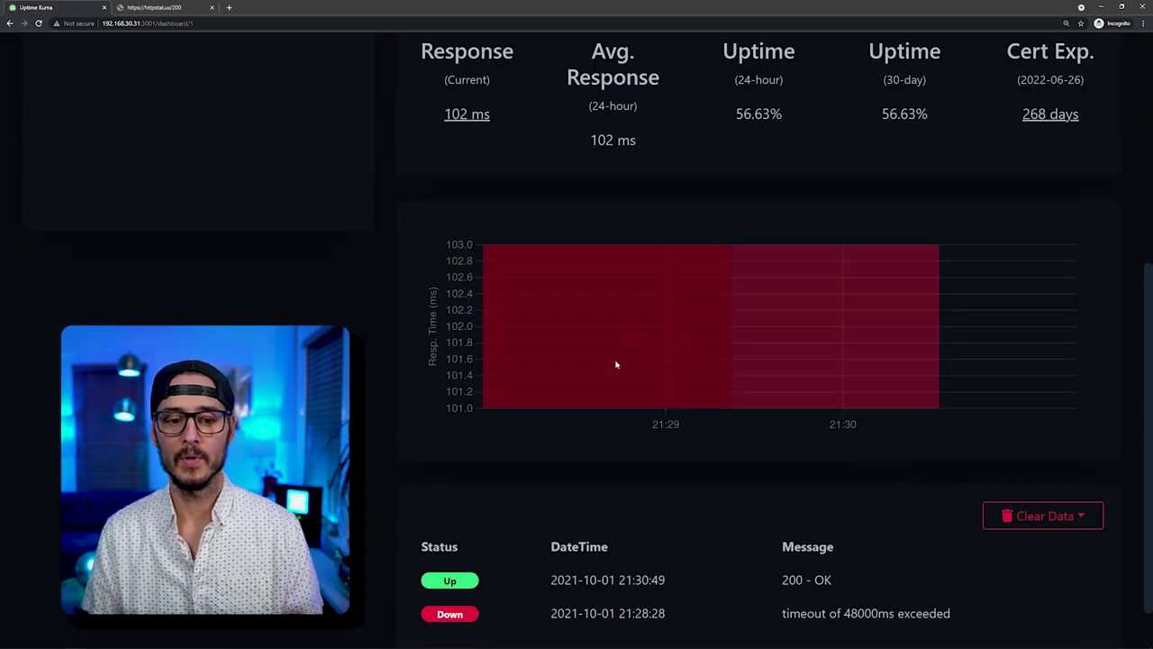
scroll(784, 351, "down", 1)
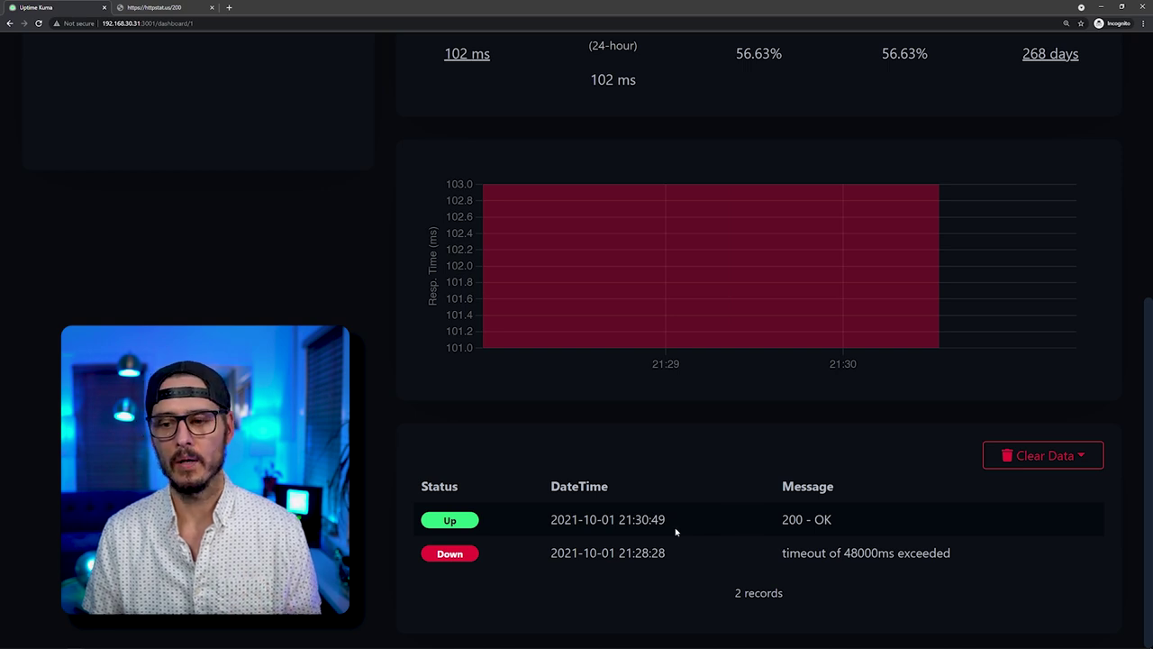
scroll(346, 297, "up", 5)
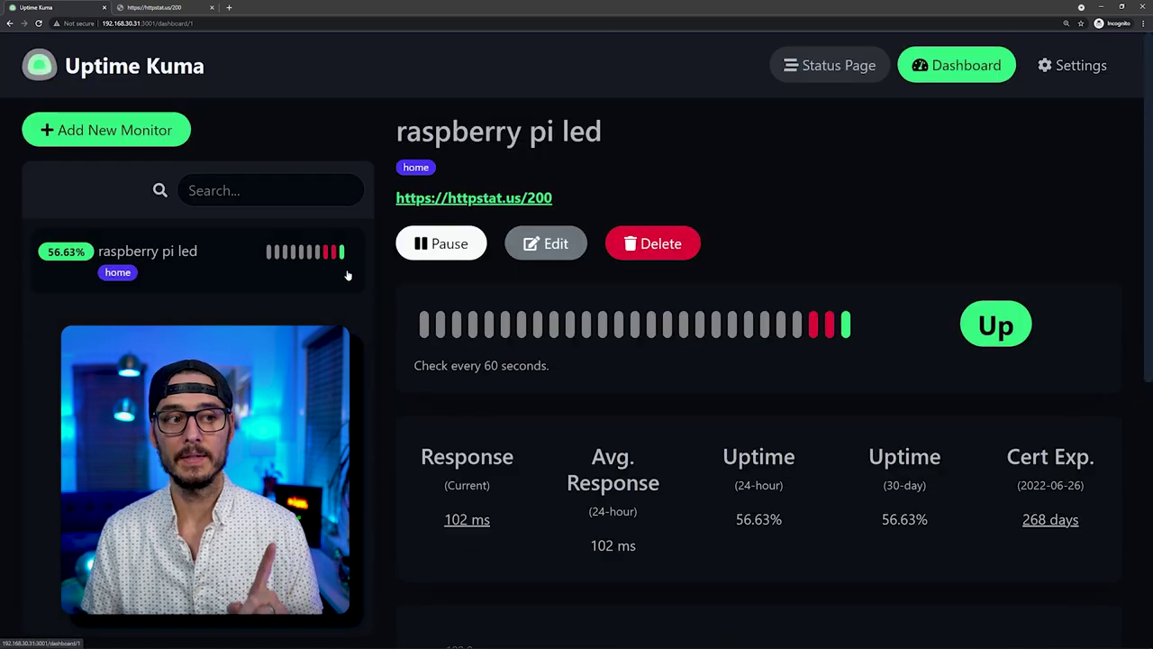
Create a TCP Port monitor with friendly name k3s server, hostname 192.168.30.19 and port 22.
left_click(146, 132)
left_click(486, 270)
key("Escape")
left_click(492, 315)
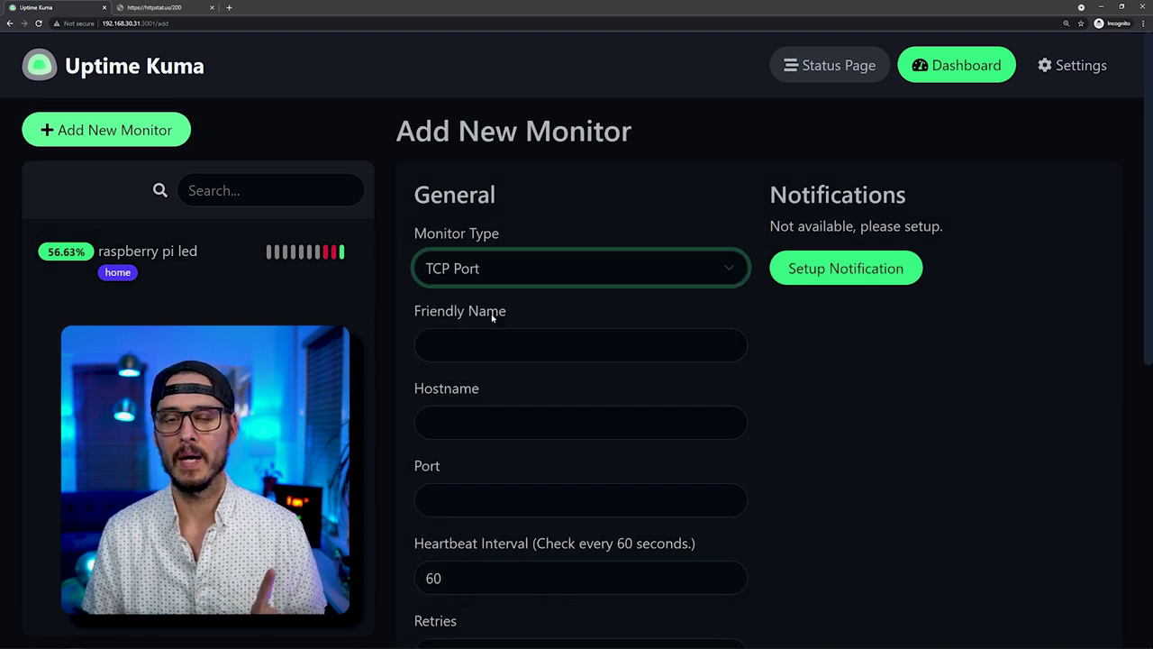
left_click(484, 342)
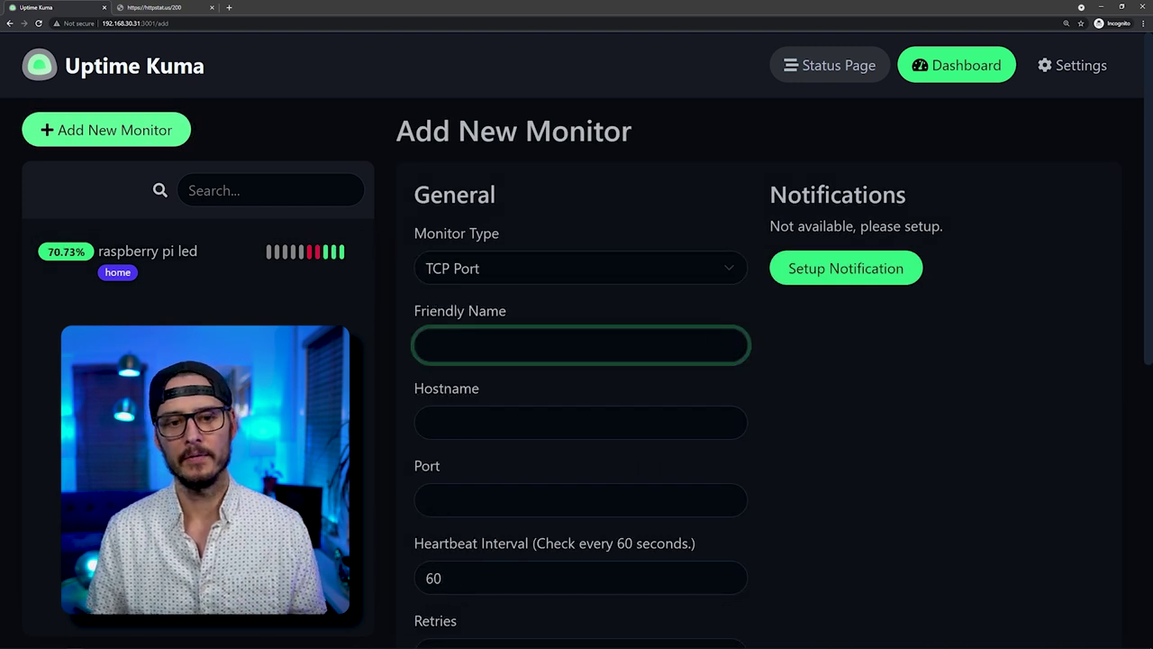
type("k3s server")
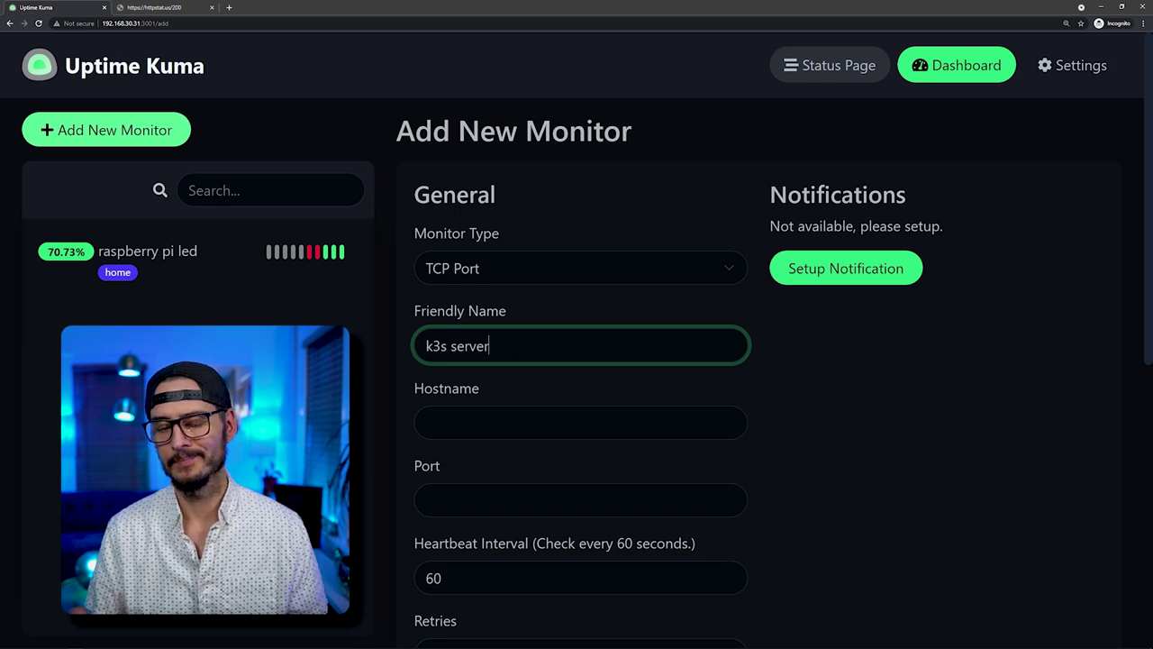
key("Tab")
type("192.168.30.19")
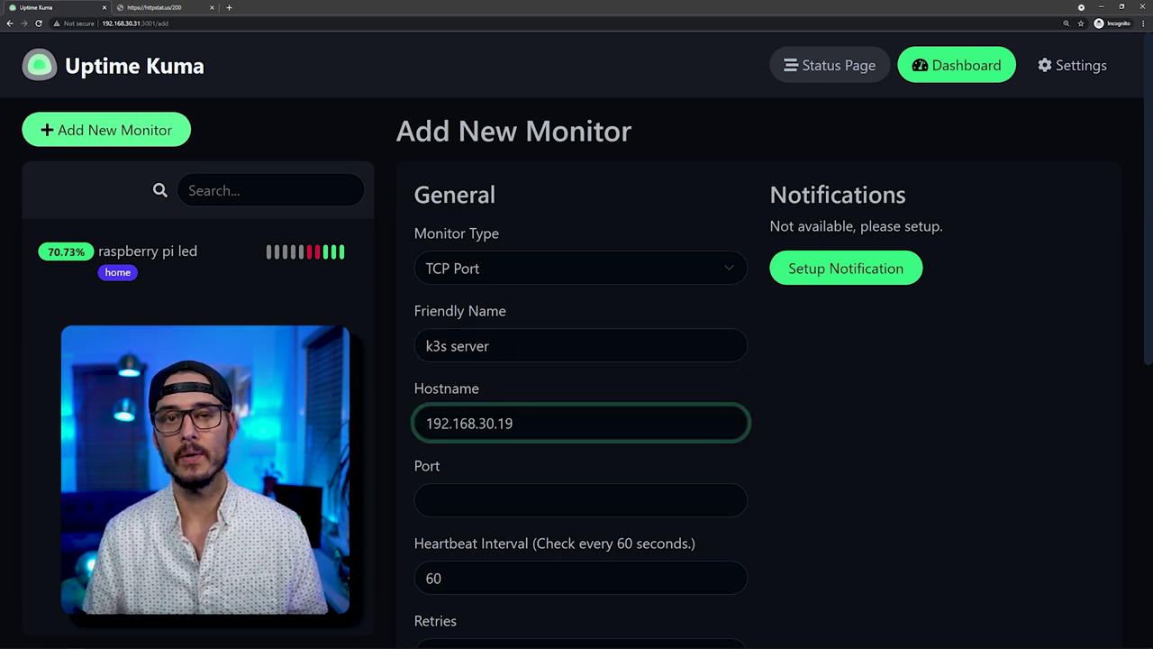
scroll(522, 455, "down", 1)
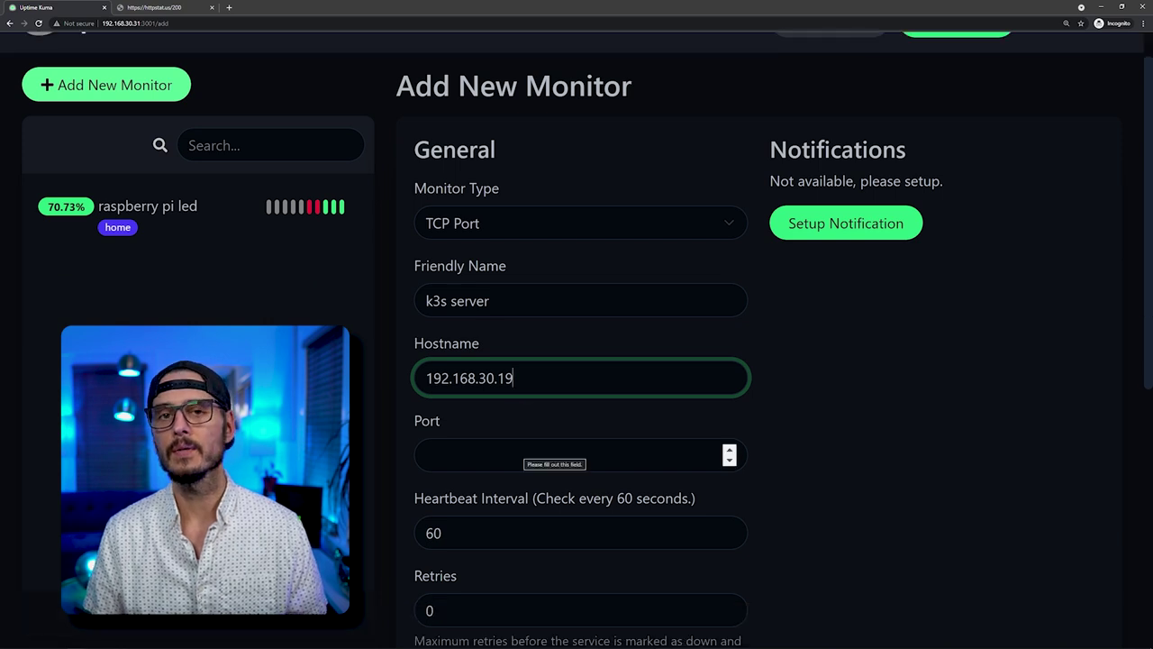
key("Tab")
type("22")
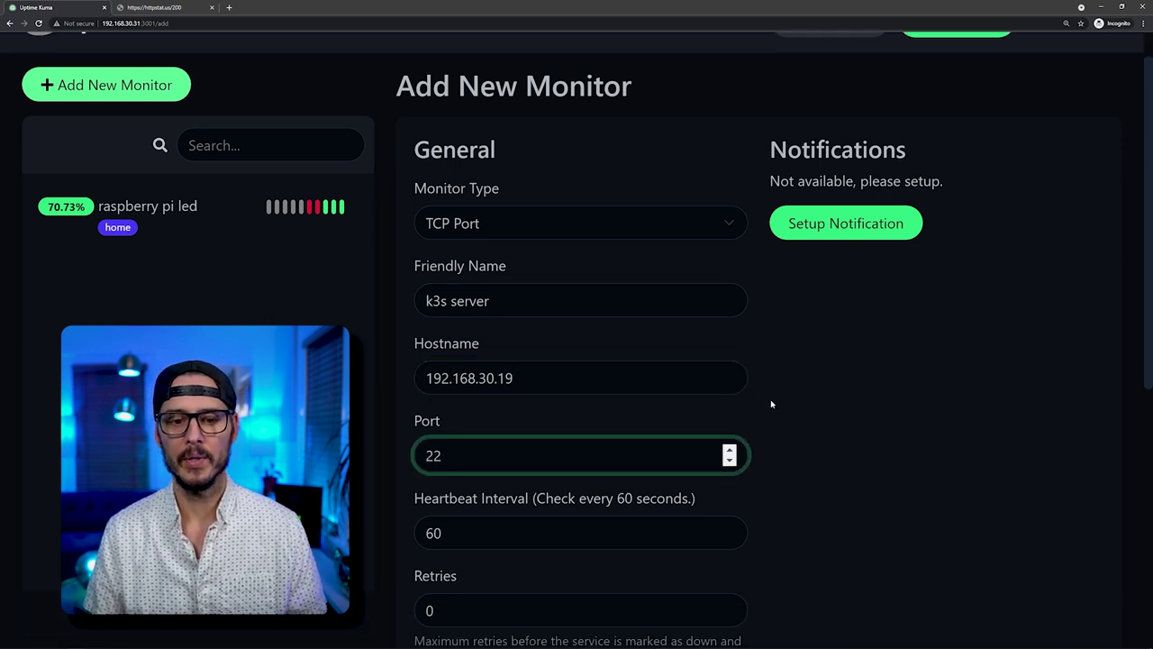
Add a new tag named k8s in Red to the k3s server monitor and save it.
scroll(555, 466, "down", 2)
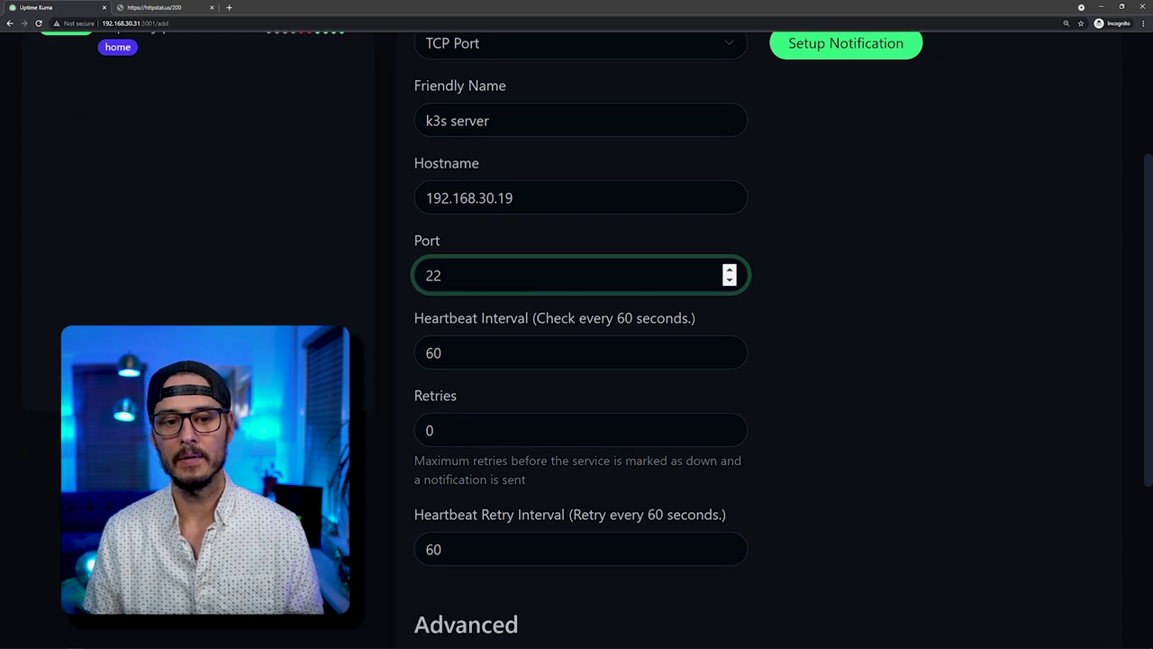
scroll(558, 468, "down", 1)
scroll(558, 468, "down", 3)
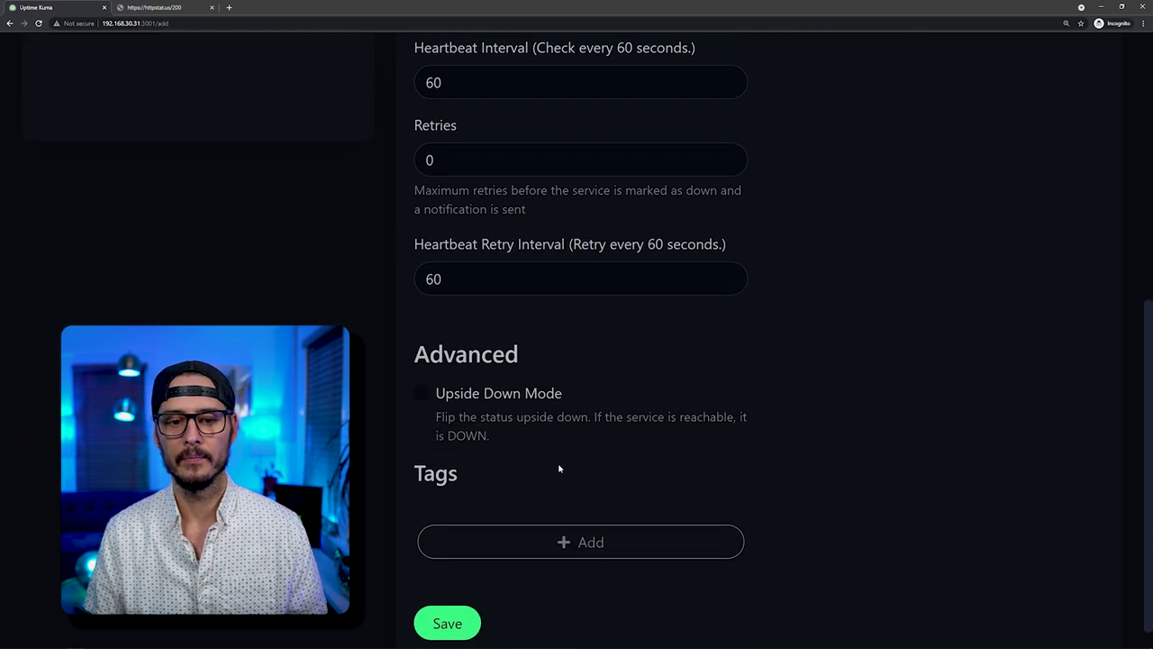
scroll(558, 468, "down", 1)
left_click(564, 515)
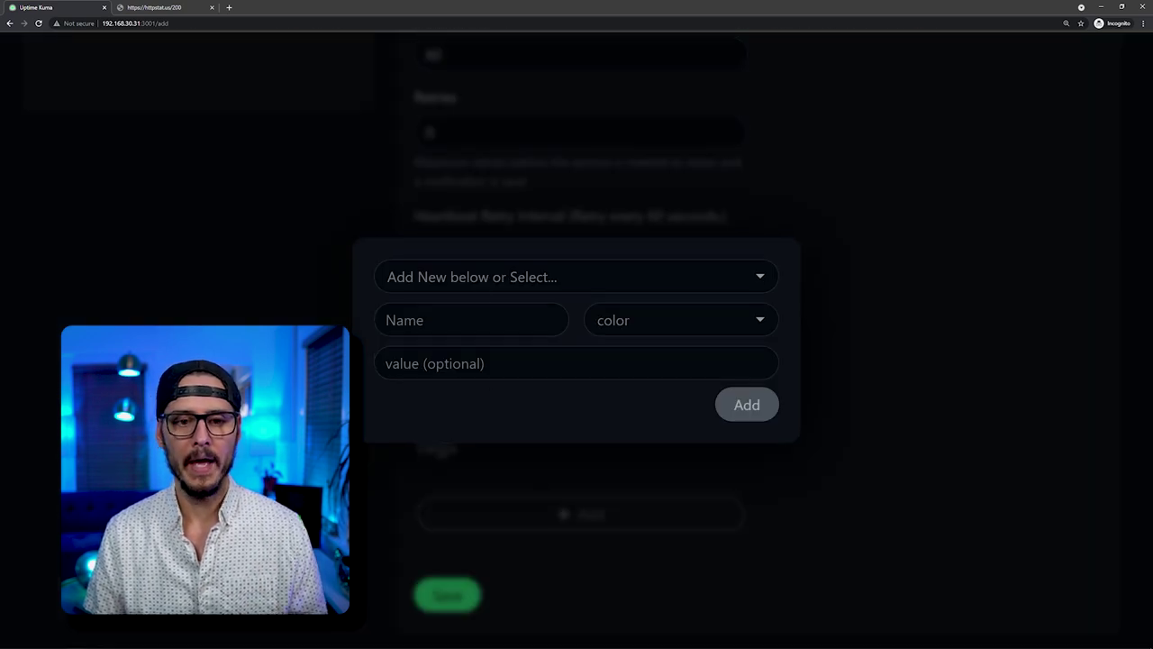
left_click(471, 319)
type("k8s")
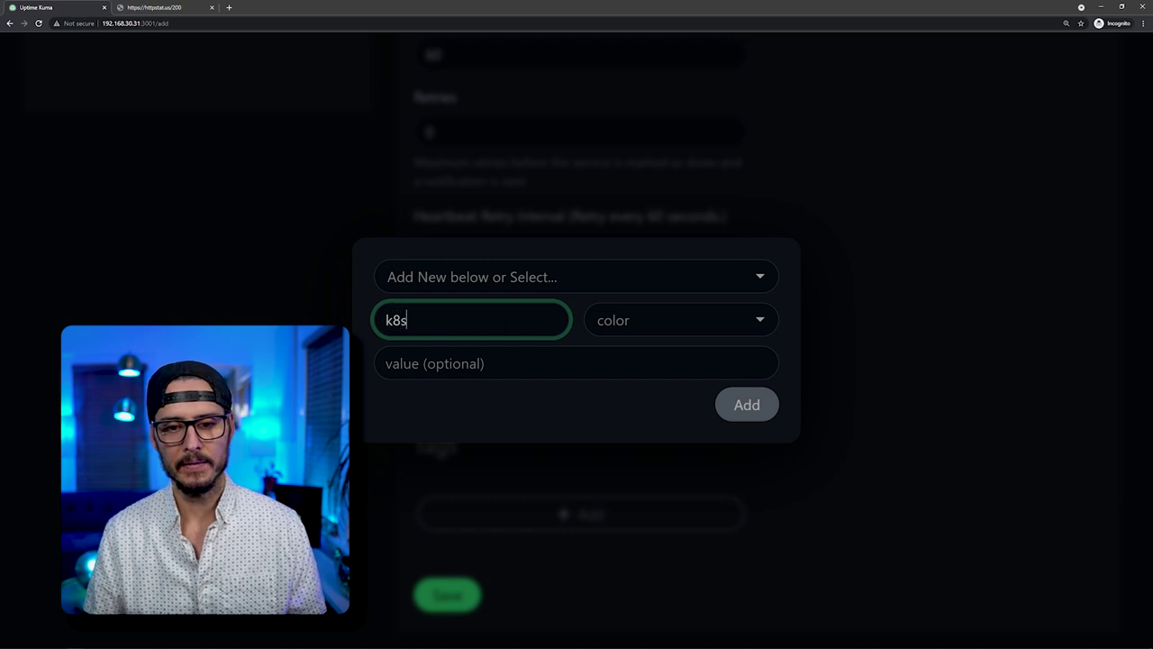
left_click(637, 336)
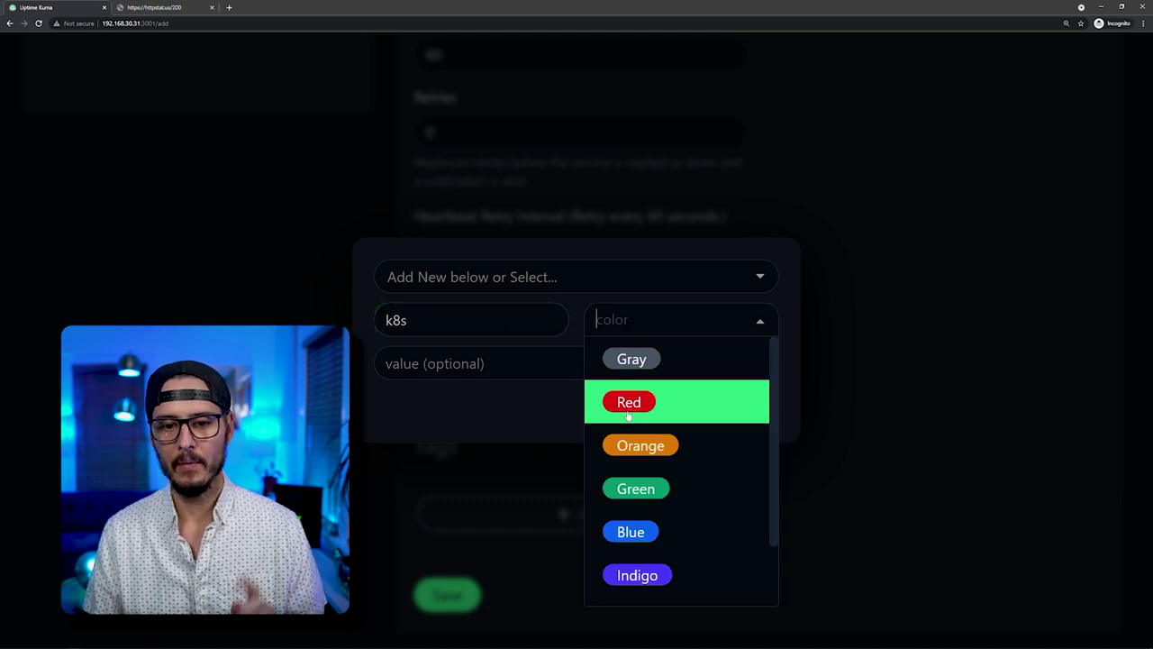
left_click(631, 409)
left_click(746, 404)
key("Return")
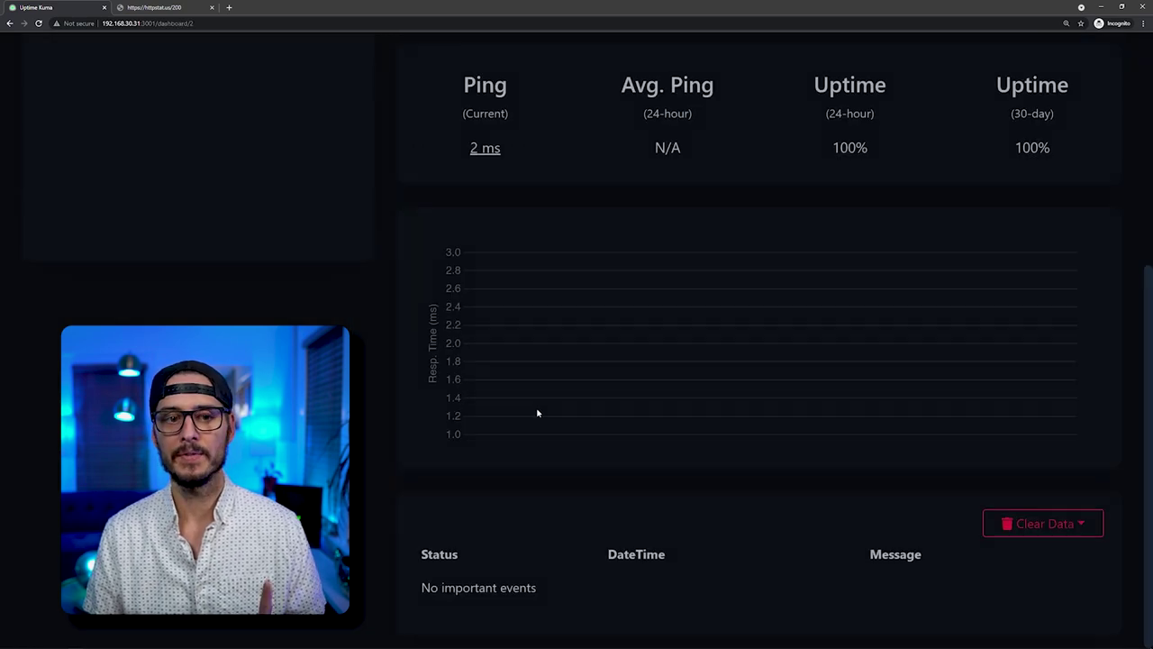
Review the k3s server monitor's status, heartbeats and ping statistics.
scroll(543, 396, "up", 4)
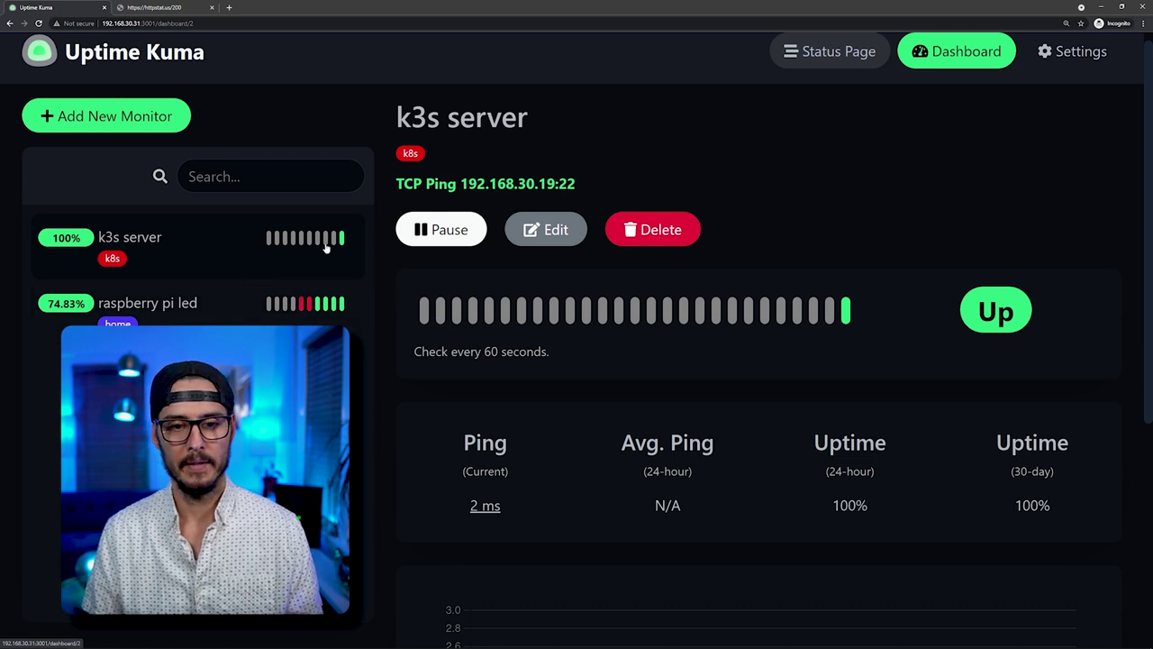
scroll(641, 285, "down", 1)
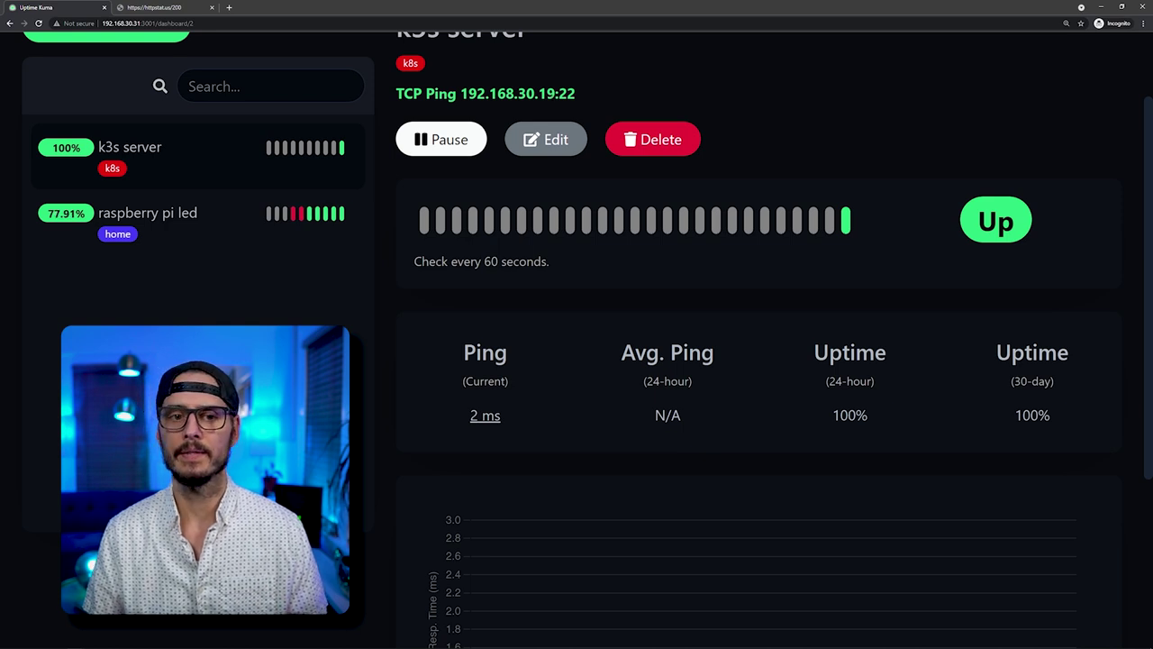
scroll(694, 260, "up", 1)
scroll(697, 265, "down", 1)
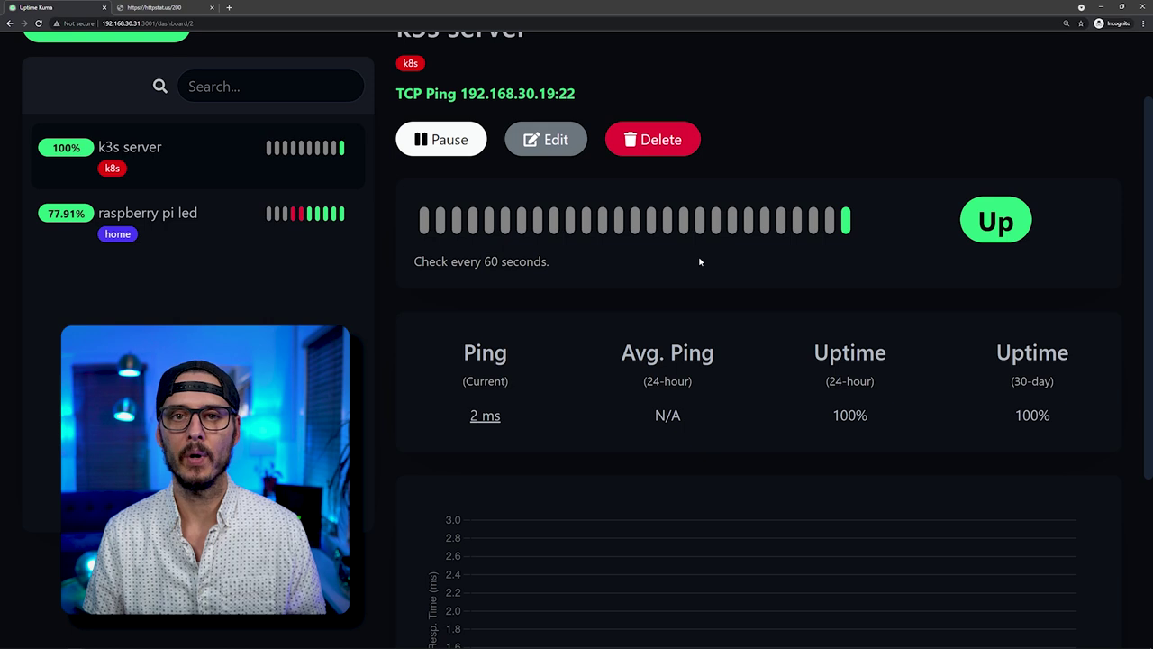
scroll(699, 261, "up", 1)
Create a Ping monitor with friendly name k3s agent and hostname 192.168.30.17.
left_click(52, 141)
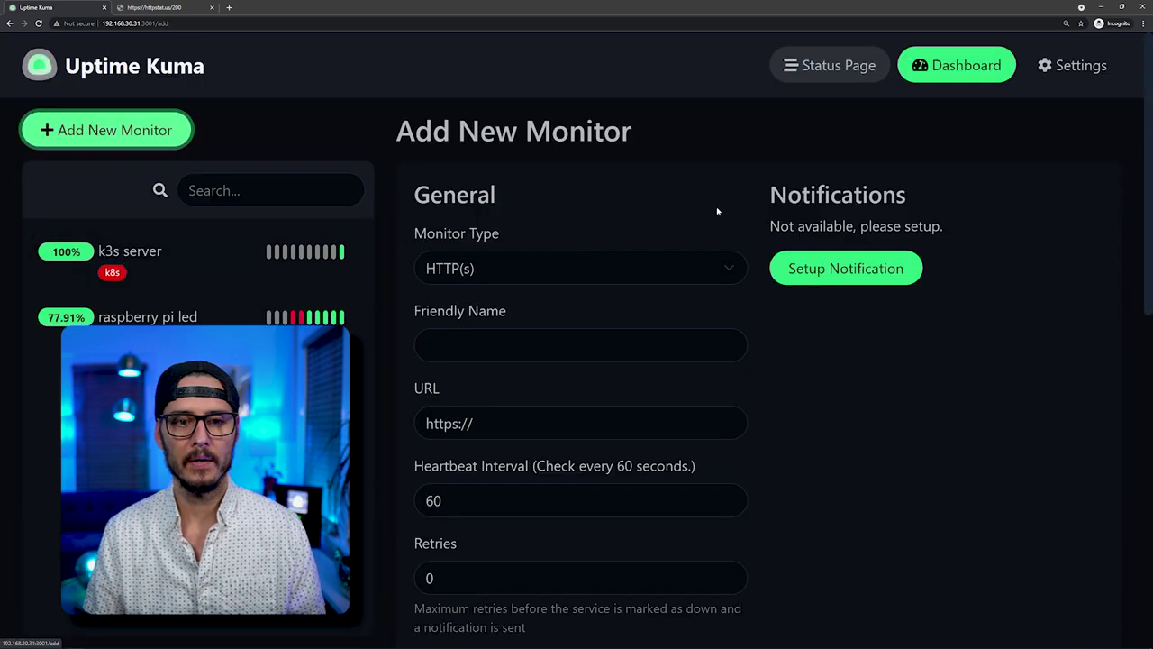
left_click(576, 268)
left_click(463, 332)
left_click(576, 345)
type("k3s agent")
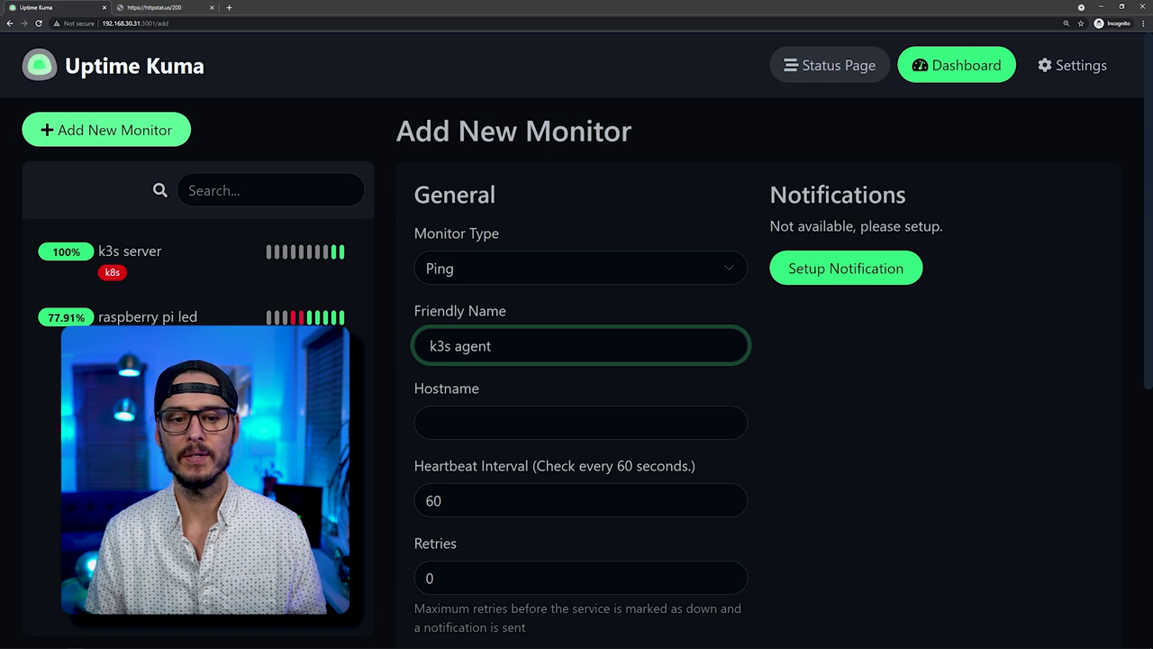
key("Tab")
type("192.168.30.17")
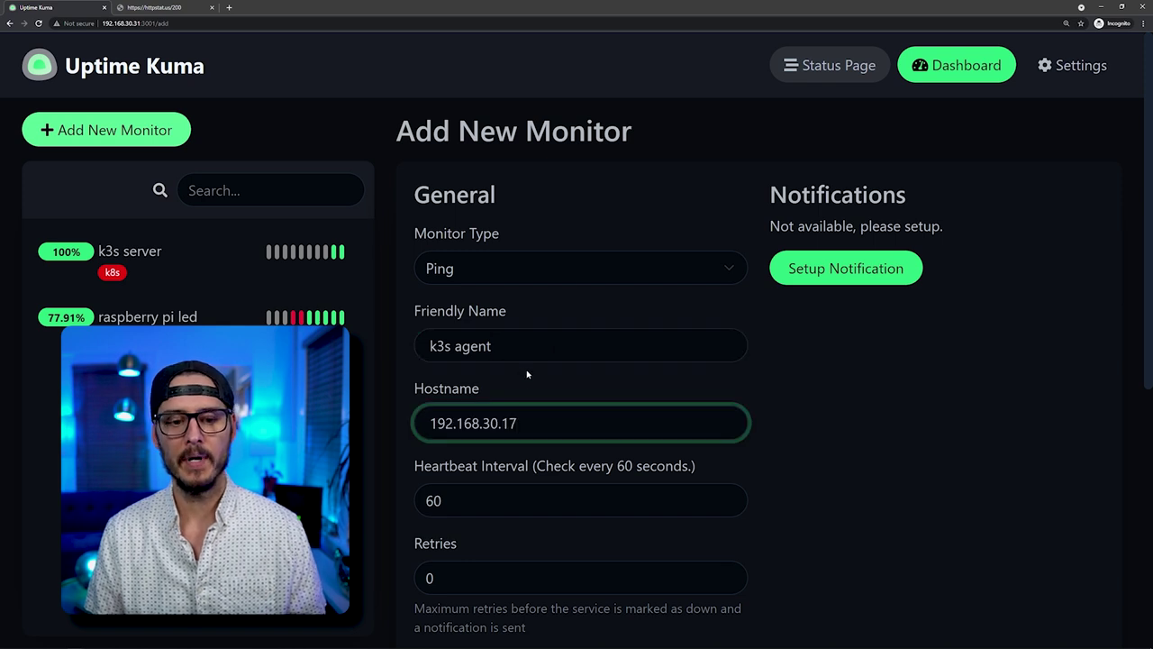
Assign the existing k8s tag to the k3s agent monitor and save it.
scroll(554, 377, "down", 2)
scroll(554, 377, "down", 5)
left_click(586, 514)
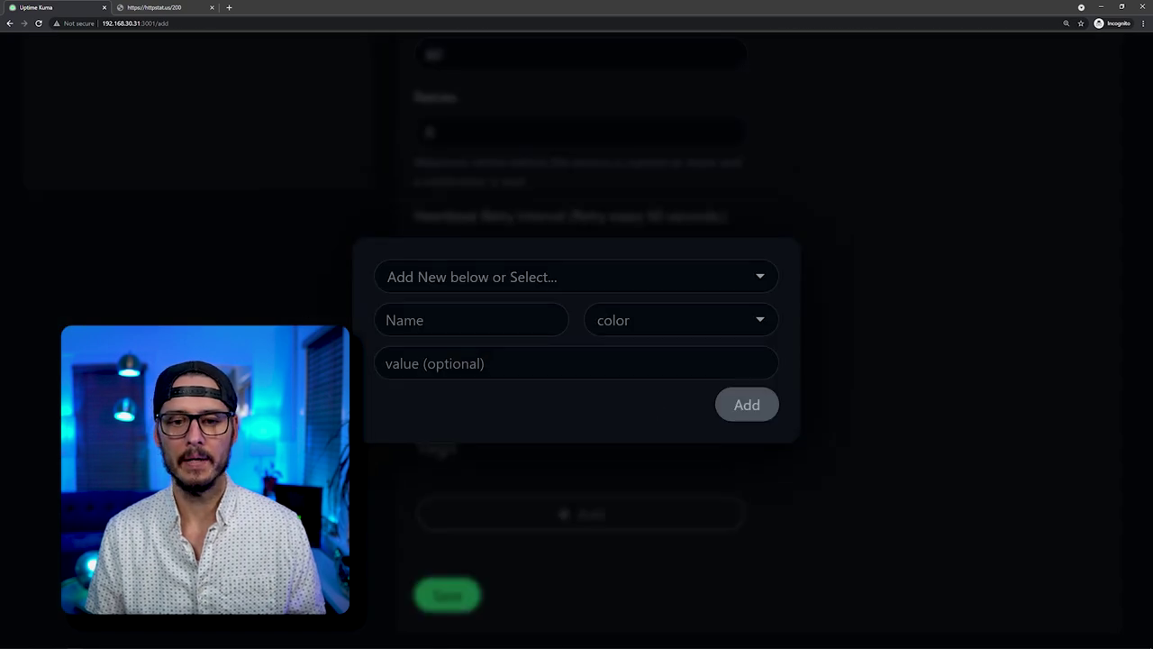
left_click(576, 277)
left_click(471, 343)
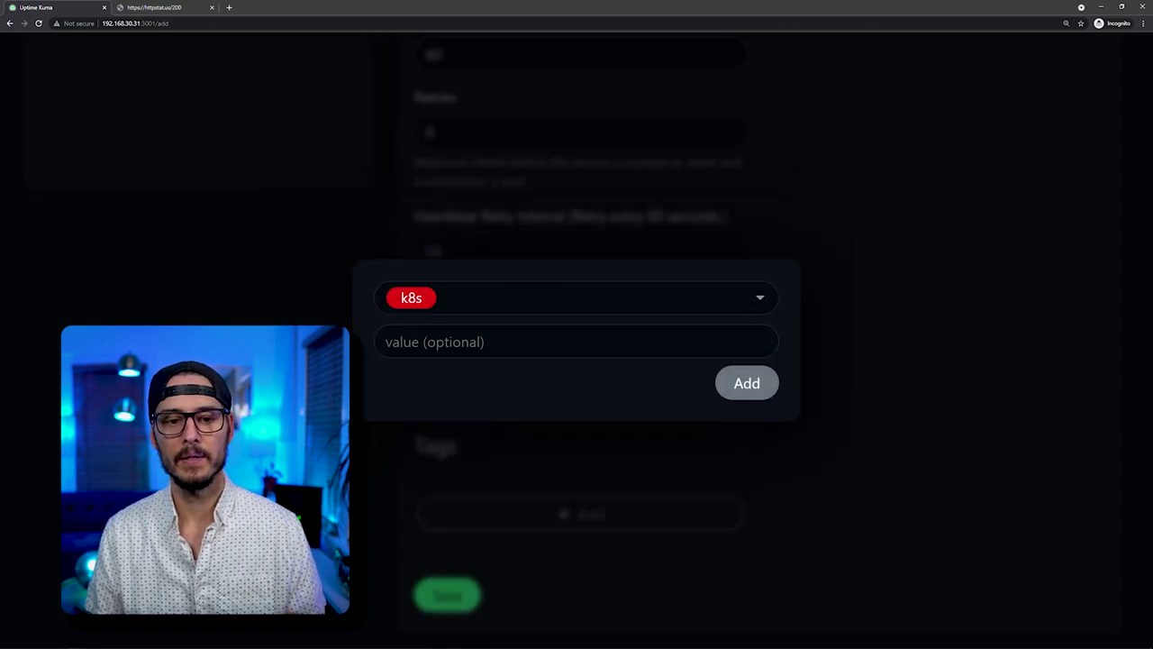
left_click(721, 384)
left_click(447, 635)
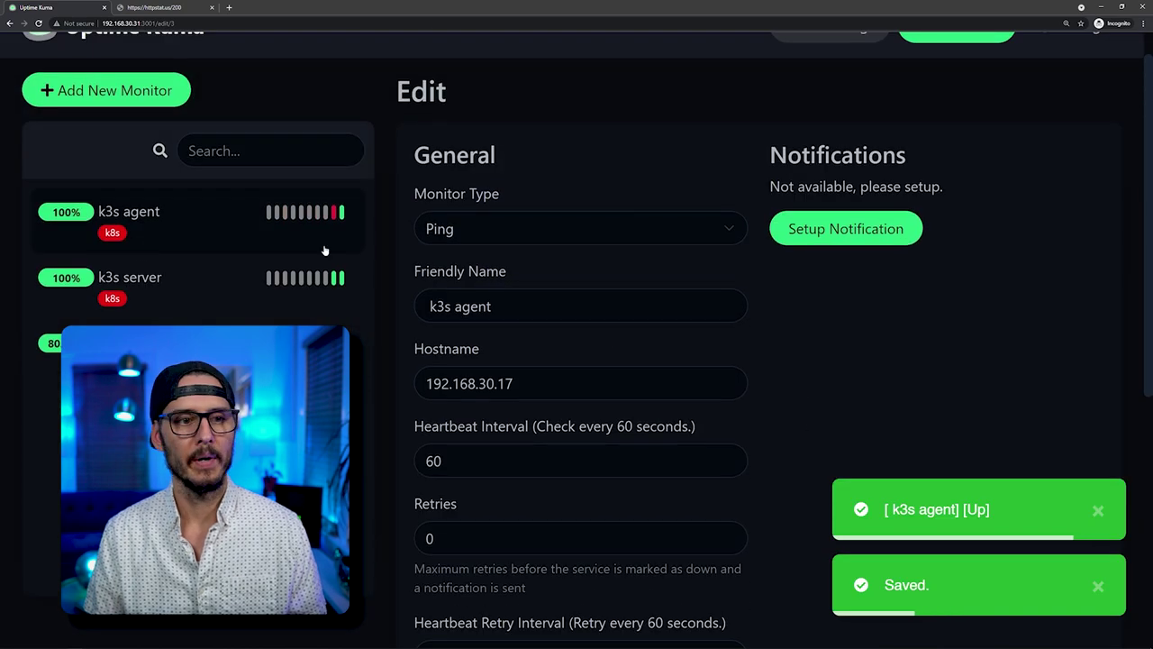
left_click(158, 226)
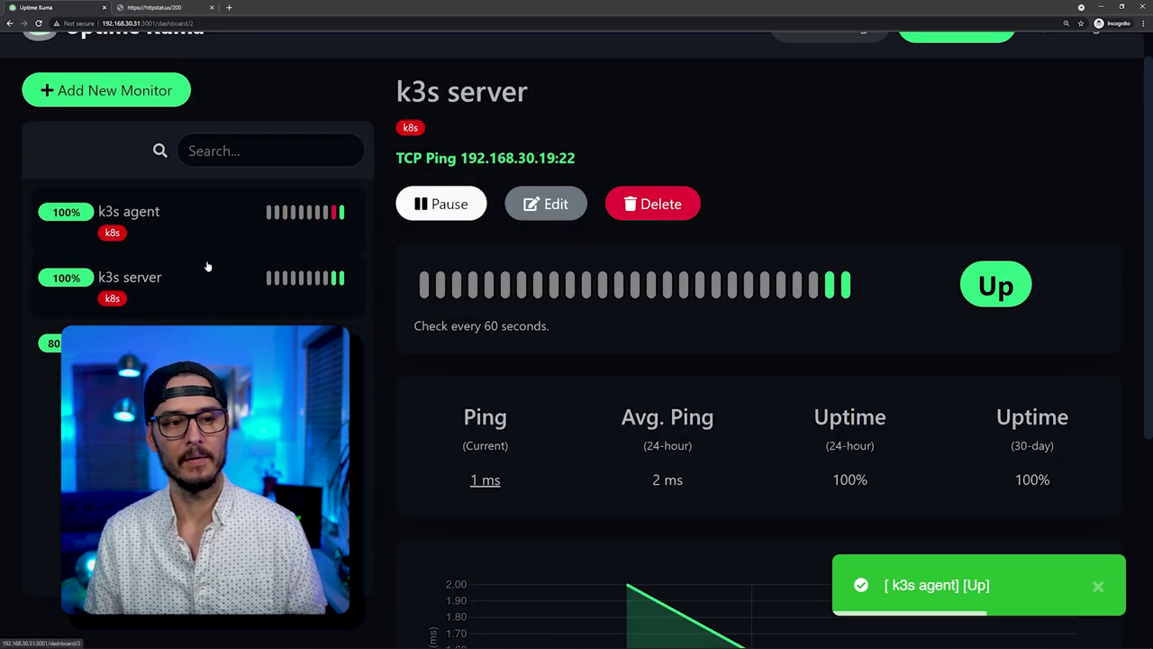
left_click(158, 92)
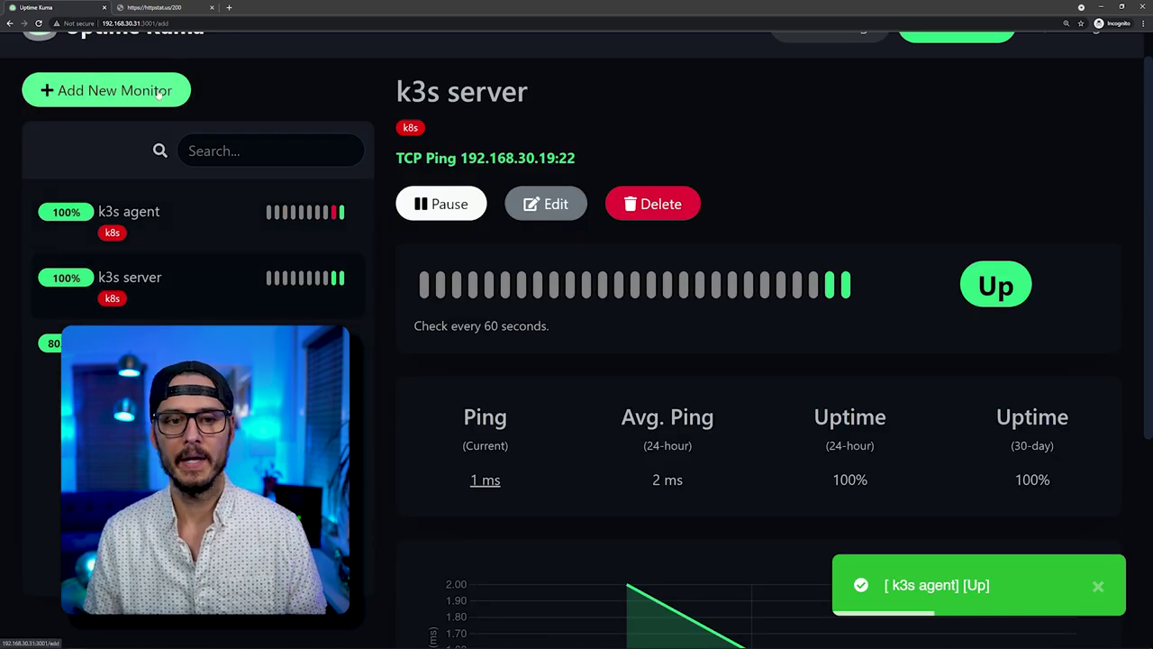
left_click(485, 231)
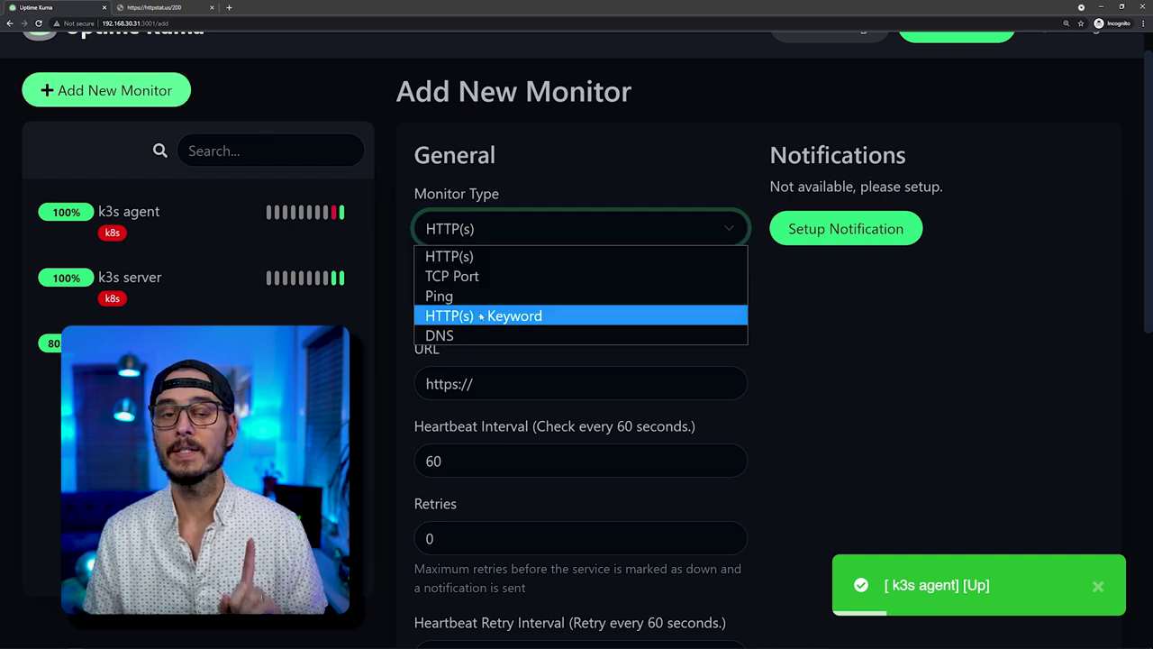
left_click(481, 316)
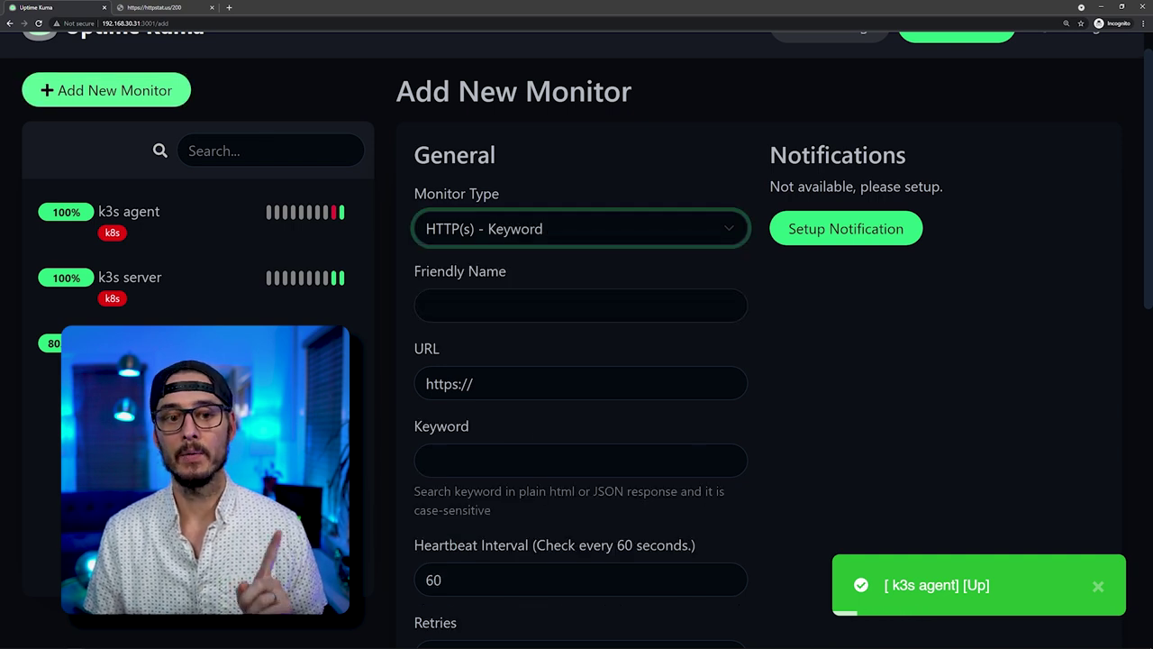
left_click(580, 305)
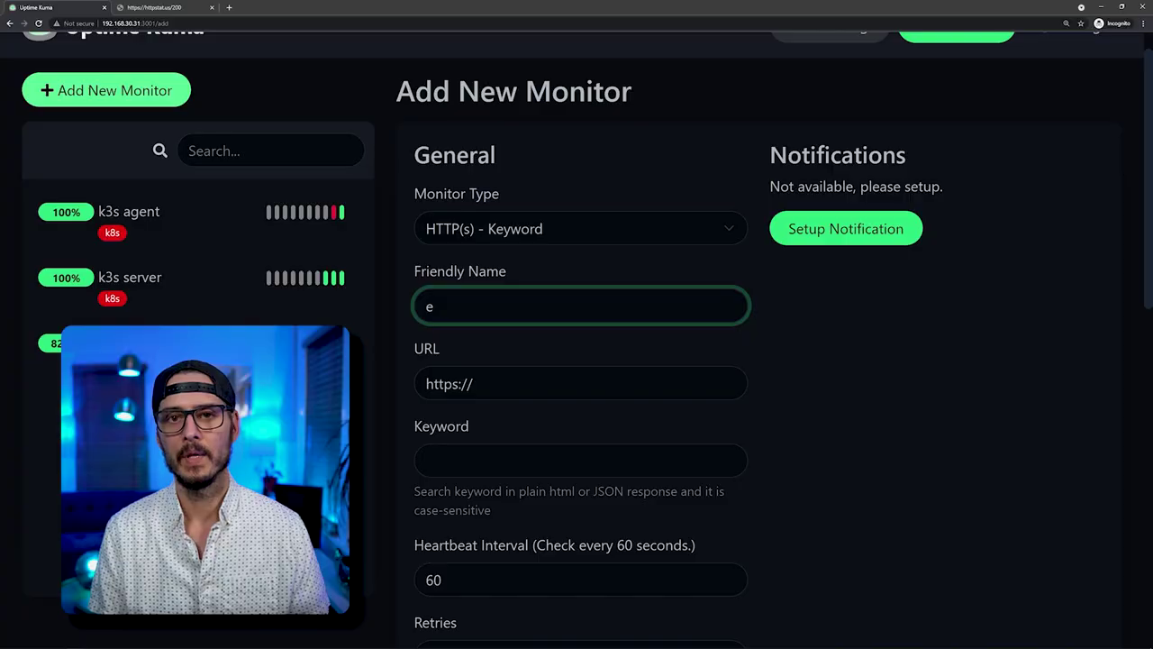
type("technotim.live")
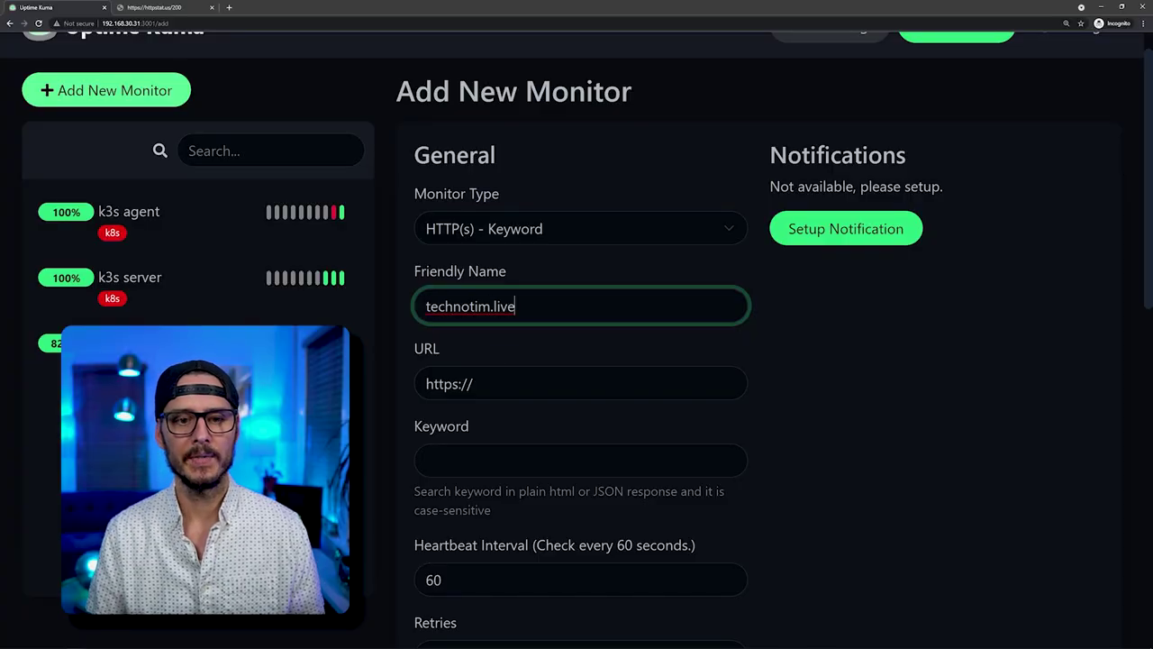
left_click(506, 383)
type("technotim.live")
scroll(585, 411, "down", 1)
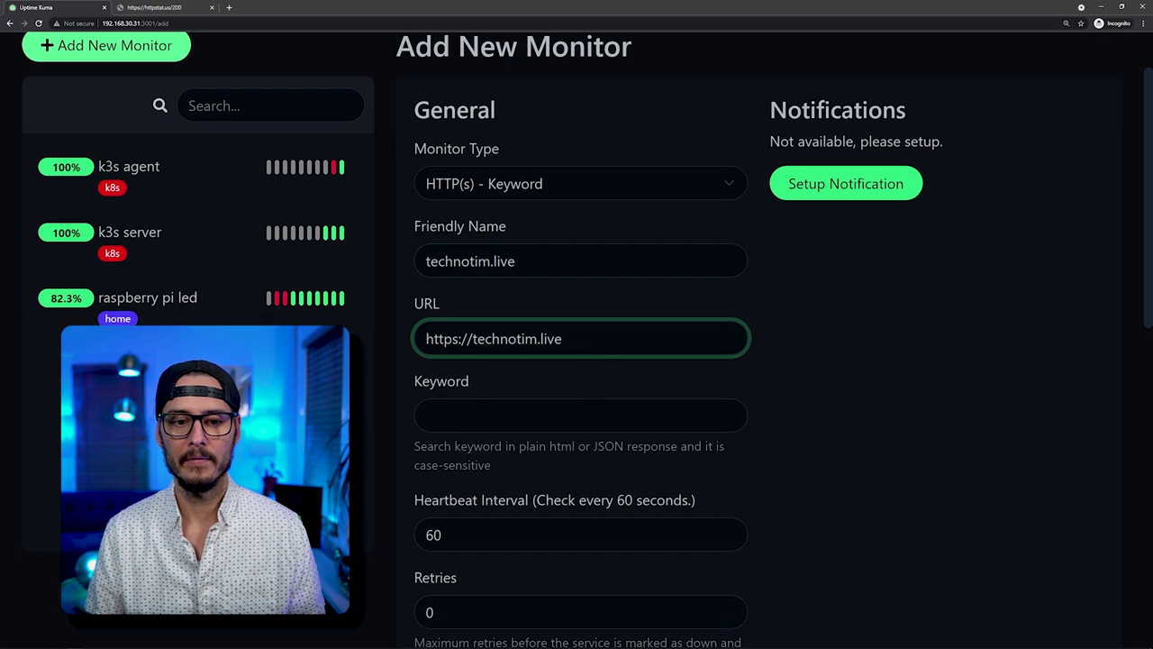
key("Tab")
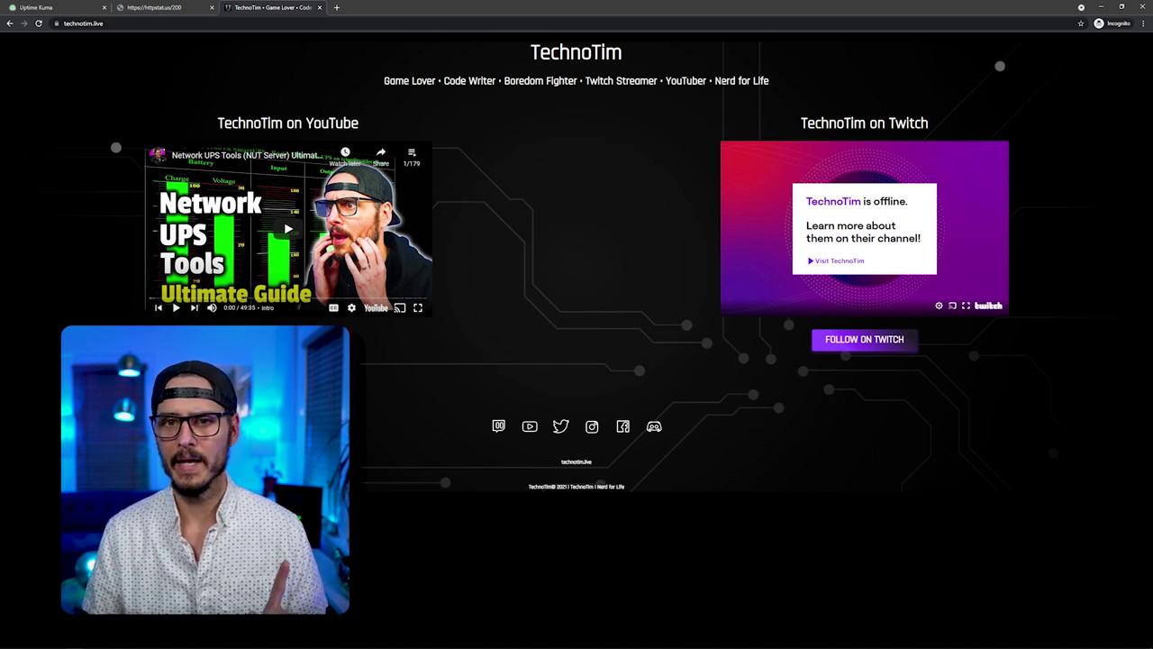
left_click_drag(713, 80, 773, 80)
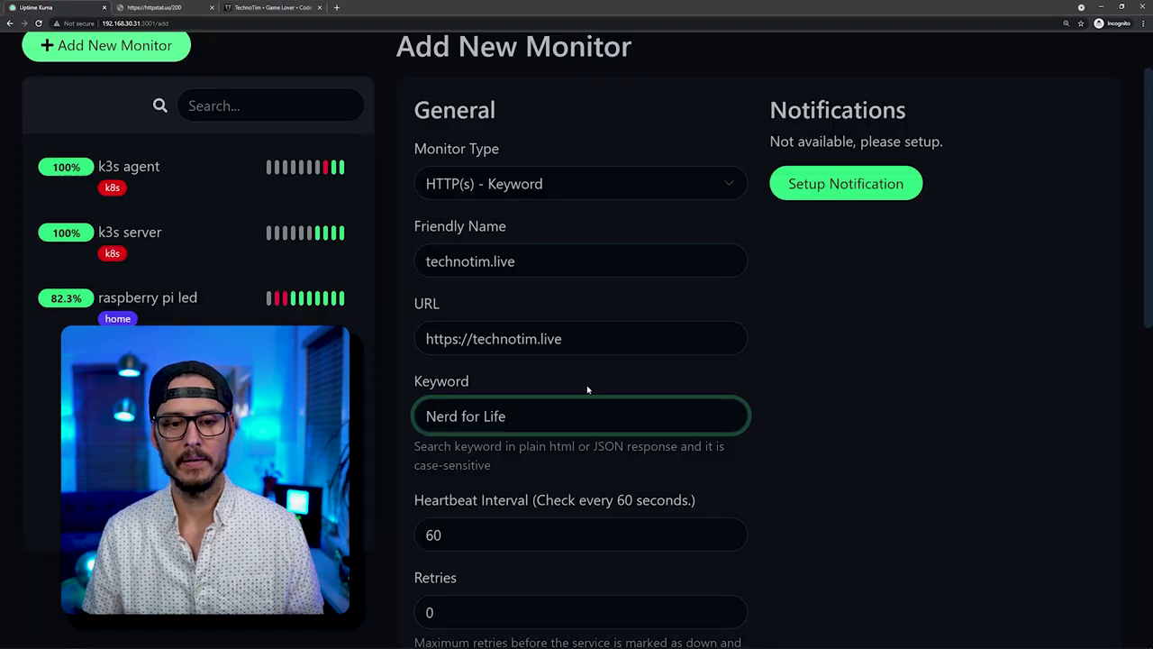
Add a new tag named external in Blue to the technotim.live monitor and save it.
scroll(587, 389, "down", 6)
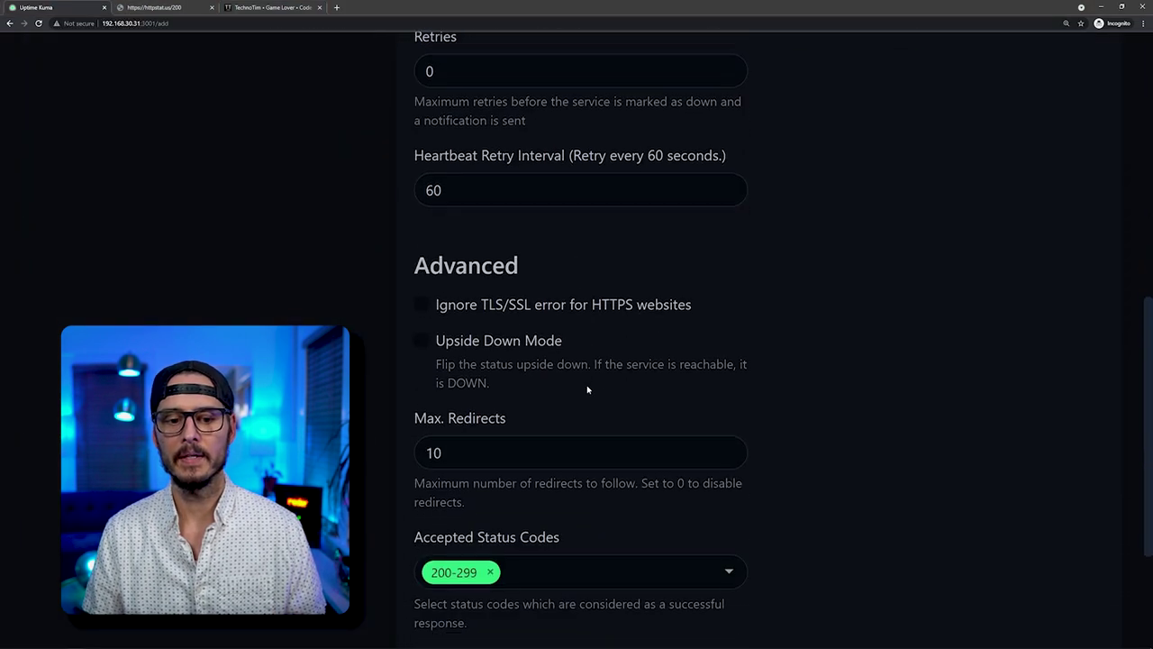
scroll(587, 389, "down", 3)
left_click(572, 511)
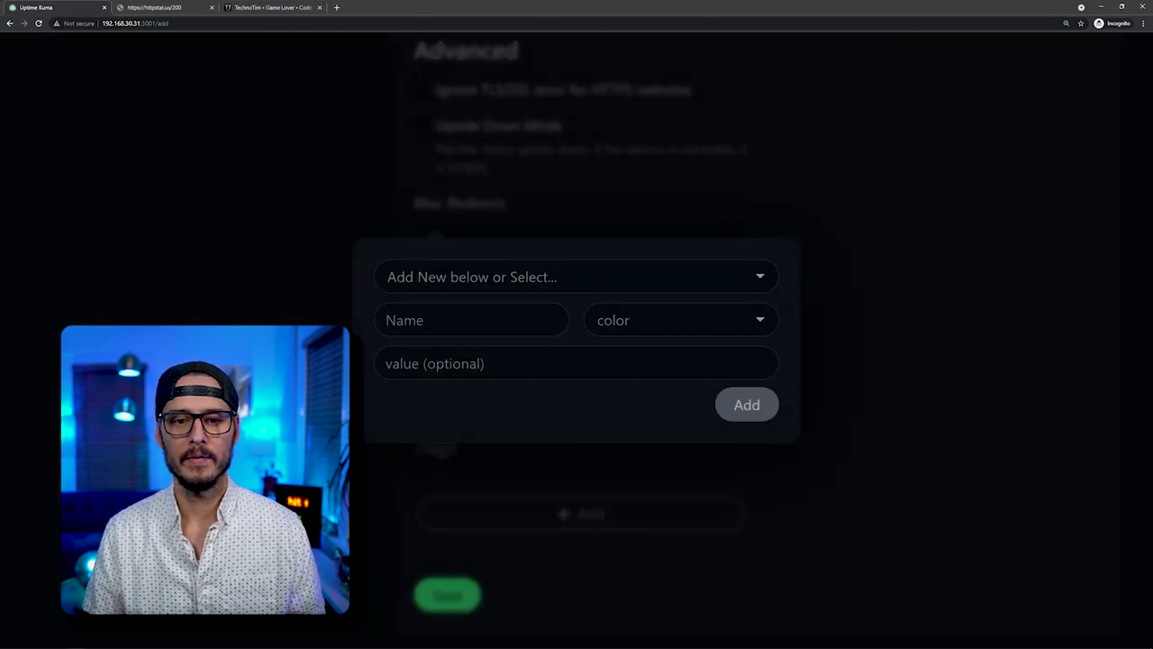
left_click(471, 320)
type("external")
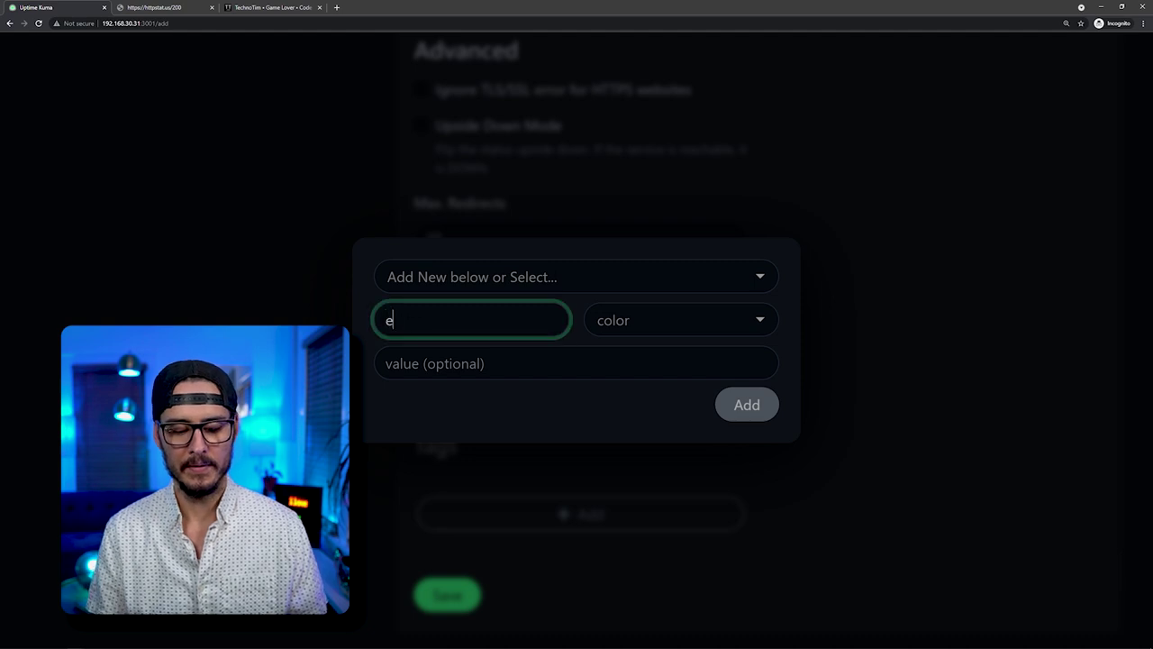
left_click(680, 319)
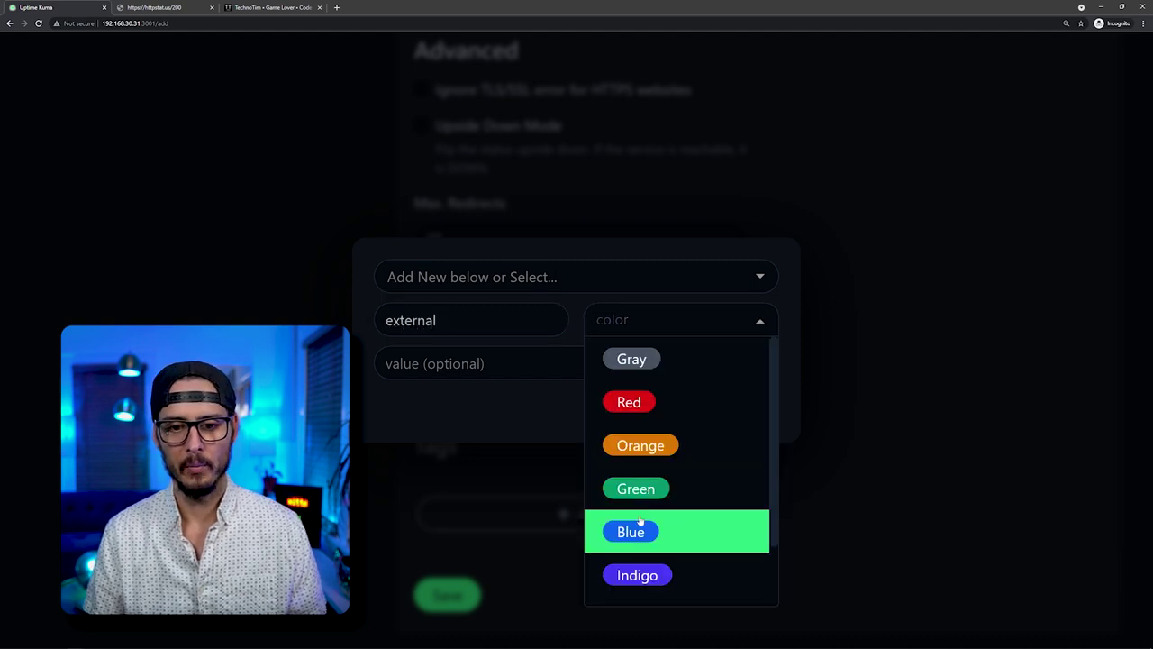
left_click(631, 531)
left_click(746, 404)
scroll(627, 466, "down", 1)
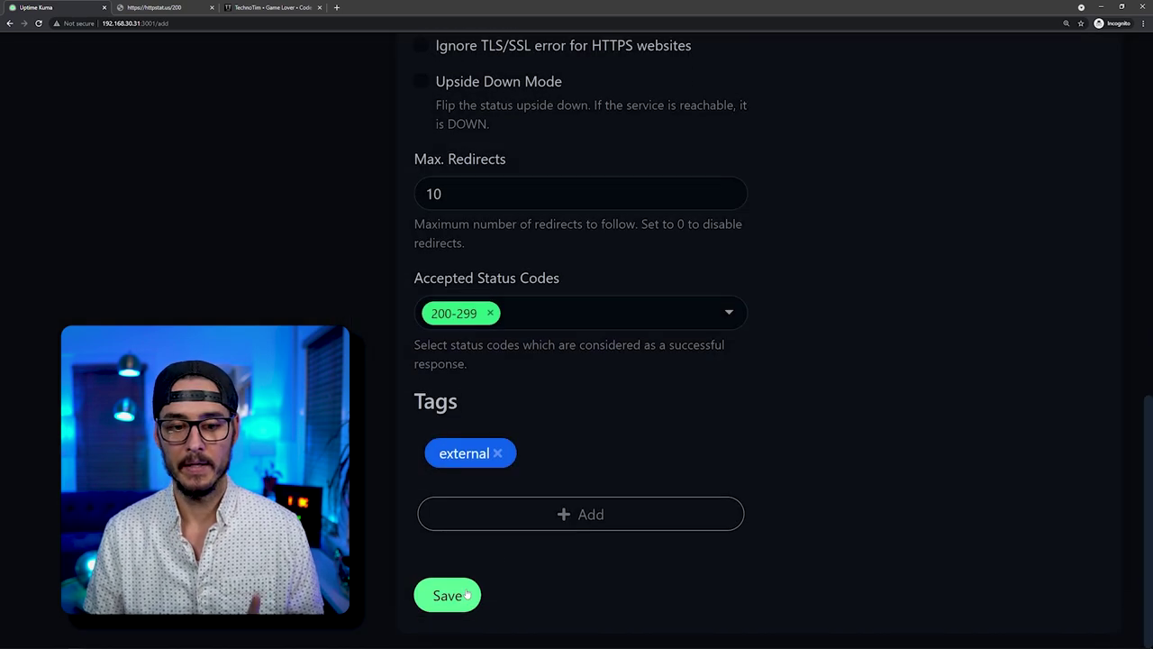
left_click(463, 595)
scroll(807, 340, "up", 4)
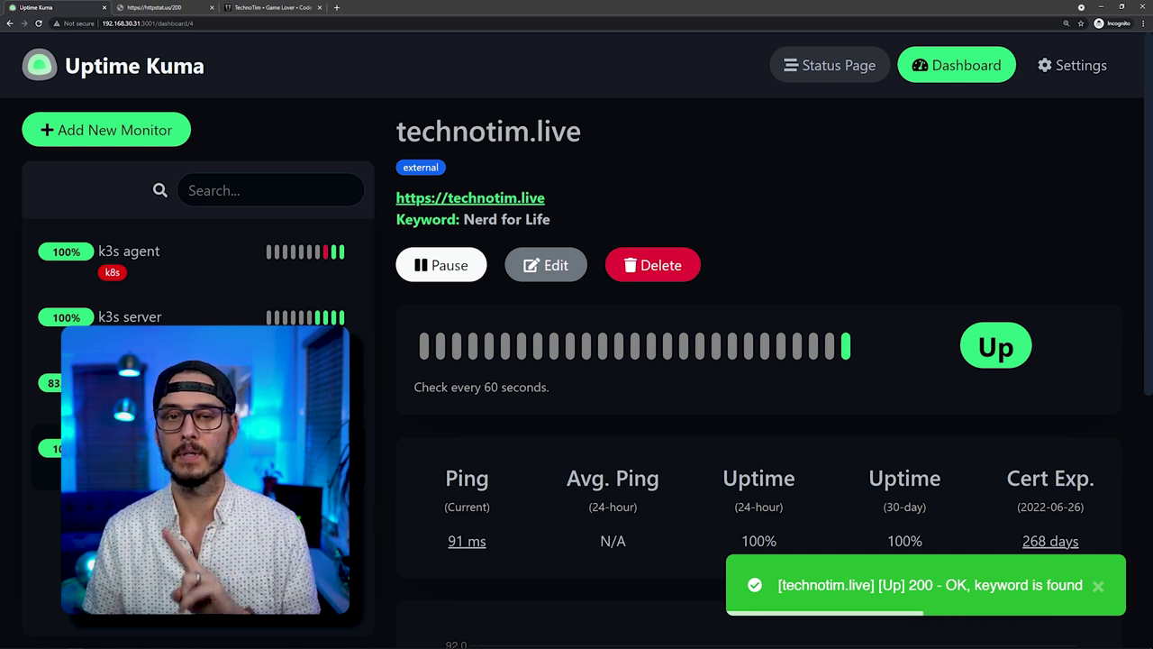
Change the technotim.live monitor's keyword to rooster, save it, and inspect its response chart and event messages.
left_click(546, 268)
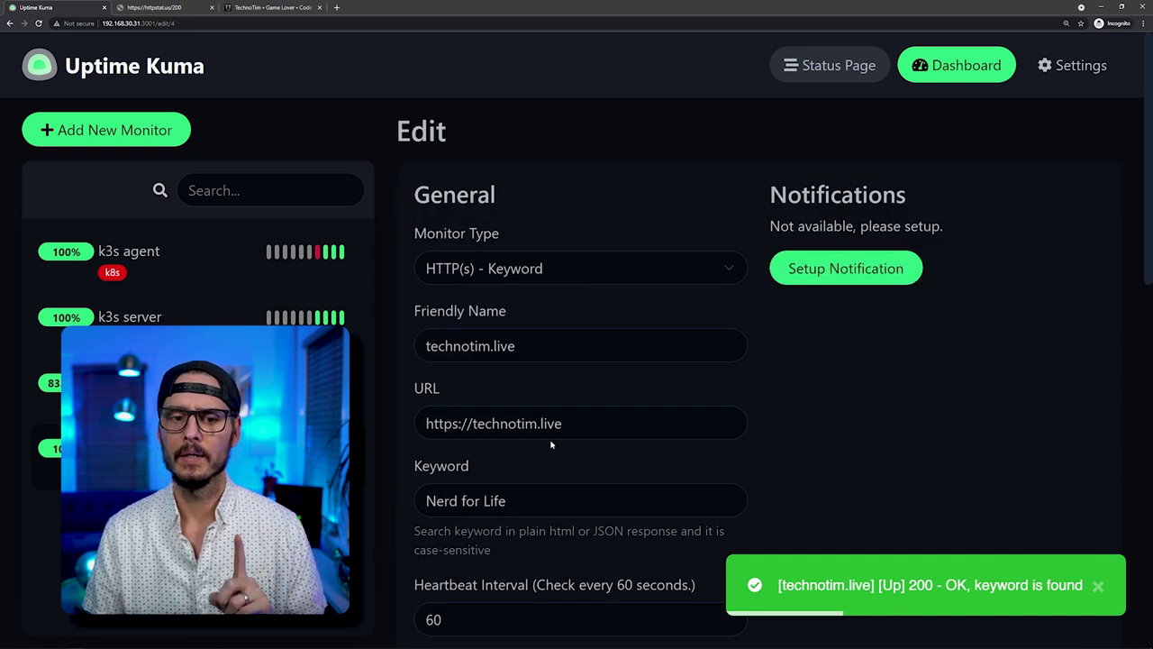
triple_click(486, 500)
key("BackSpace")
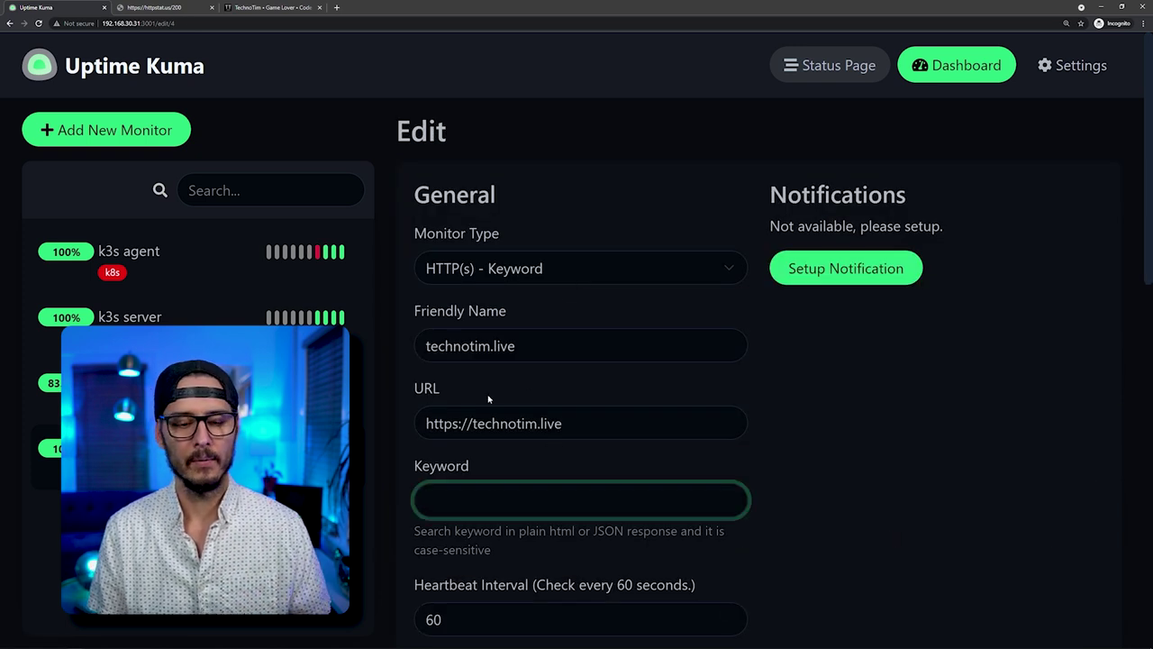
type("rooster")
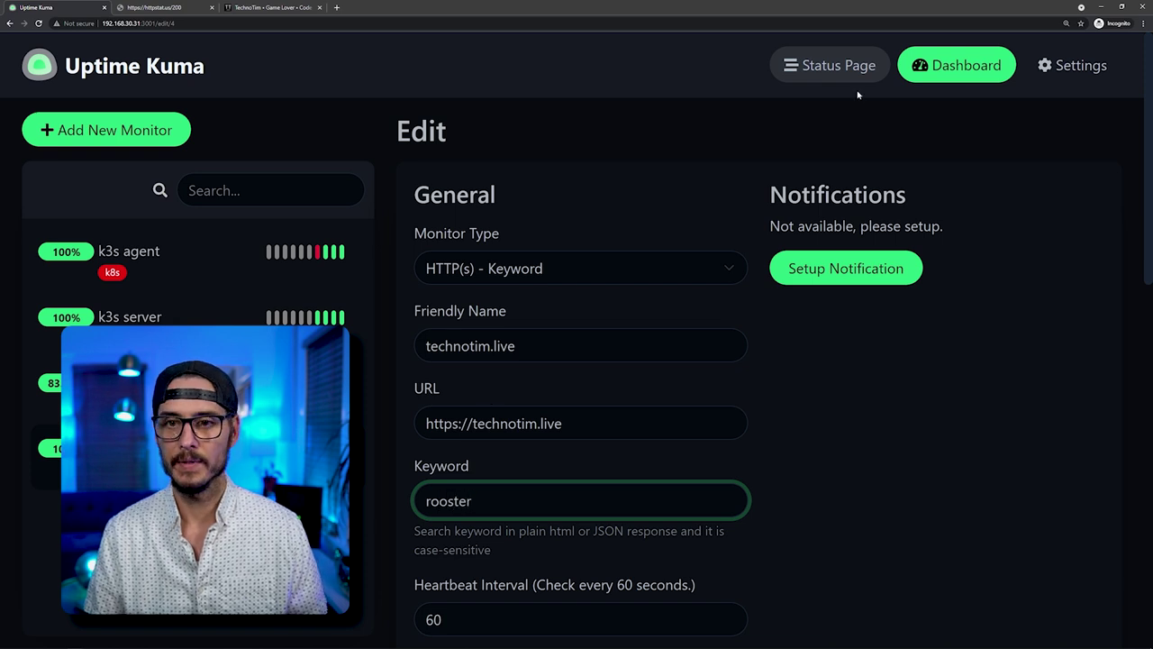
scroll(761, 369, "down", 10)
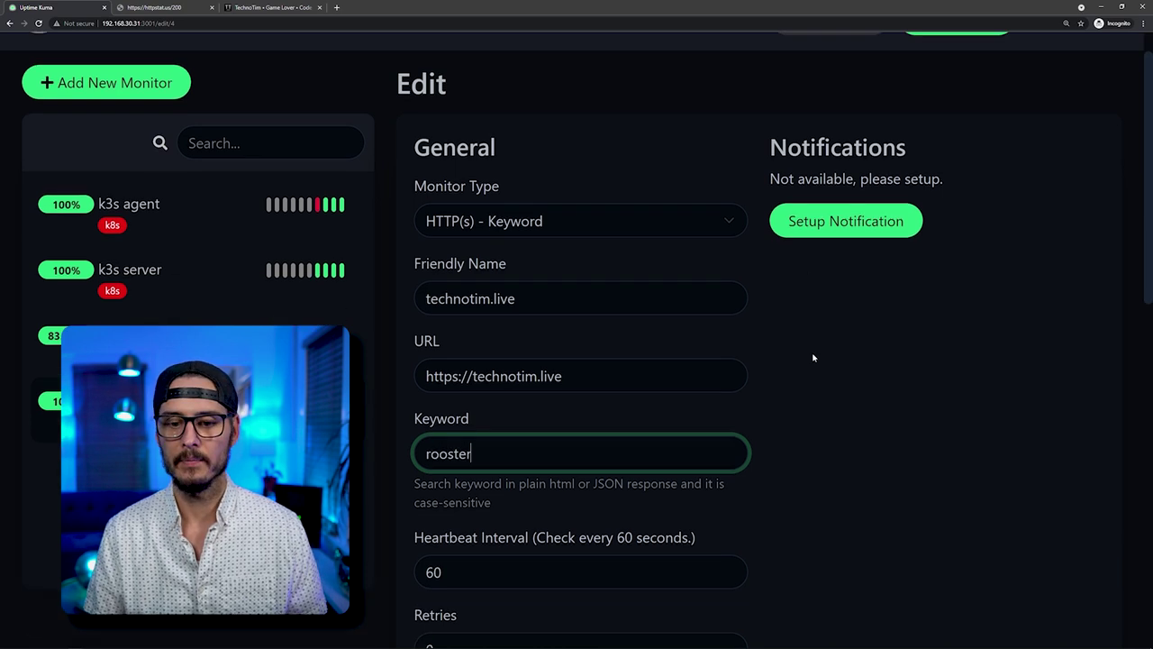
key("Return")
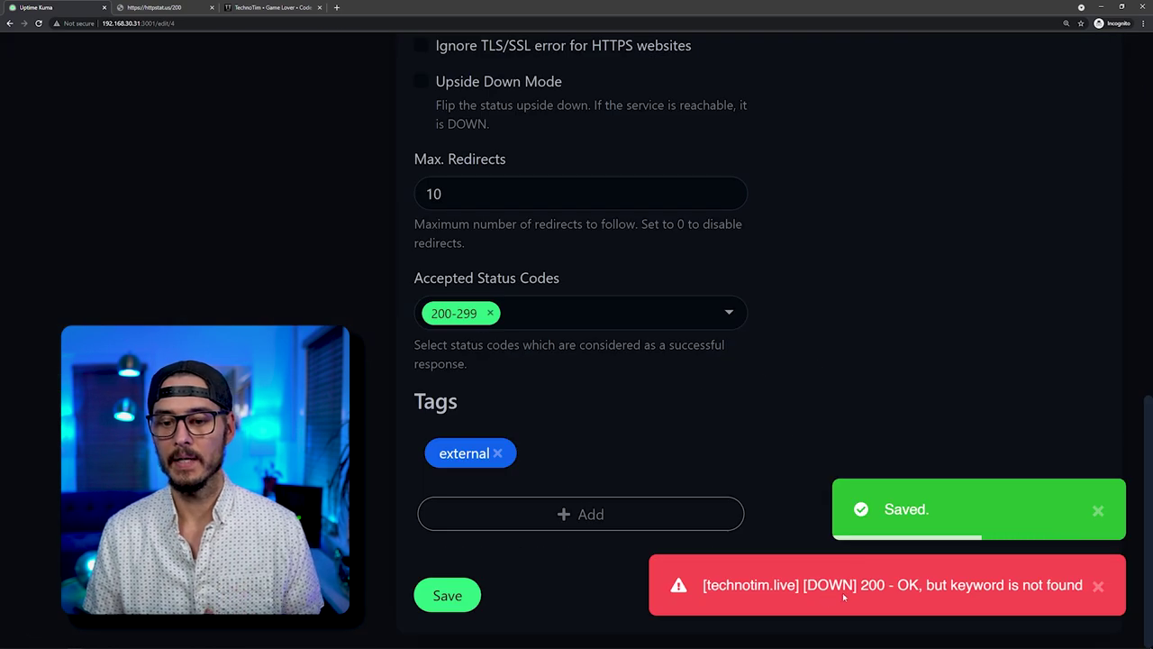
scroll(261, 315, "up", 10)
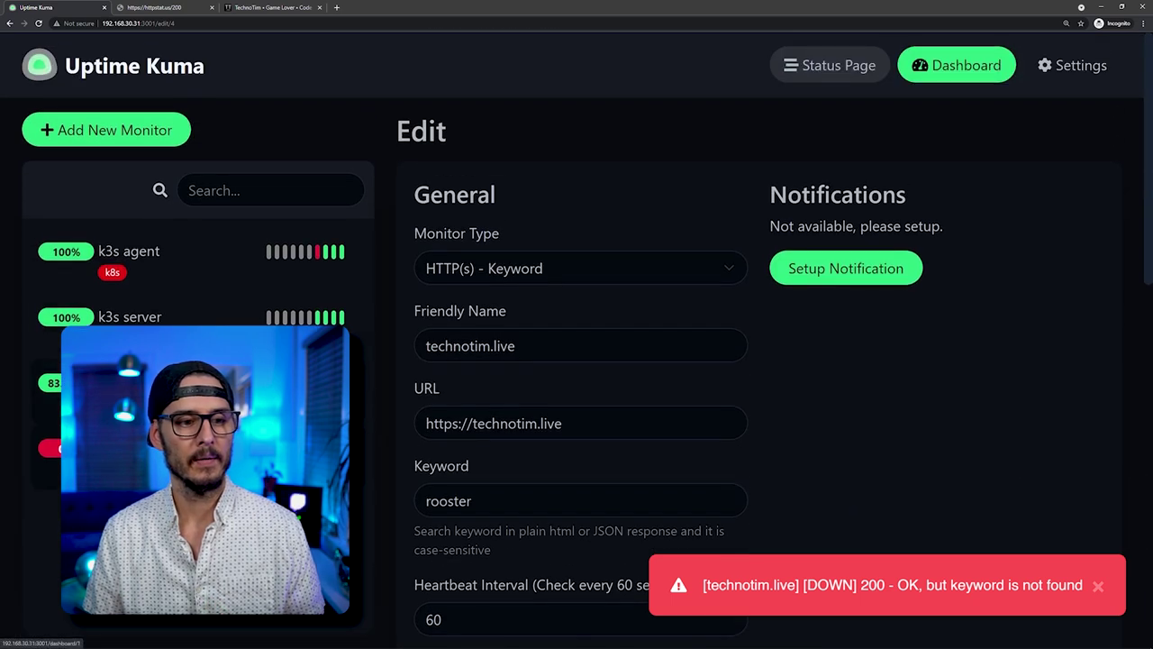
key("alt+Left")
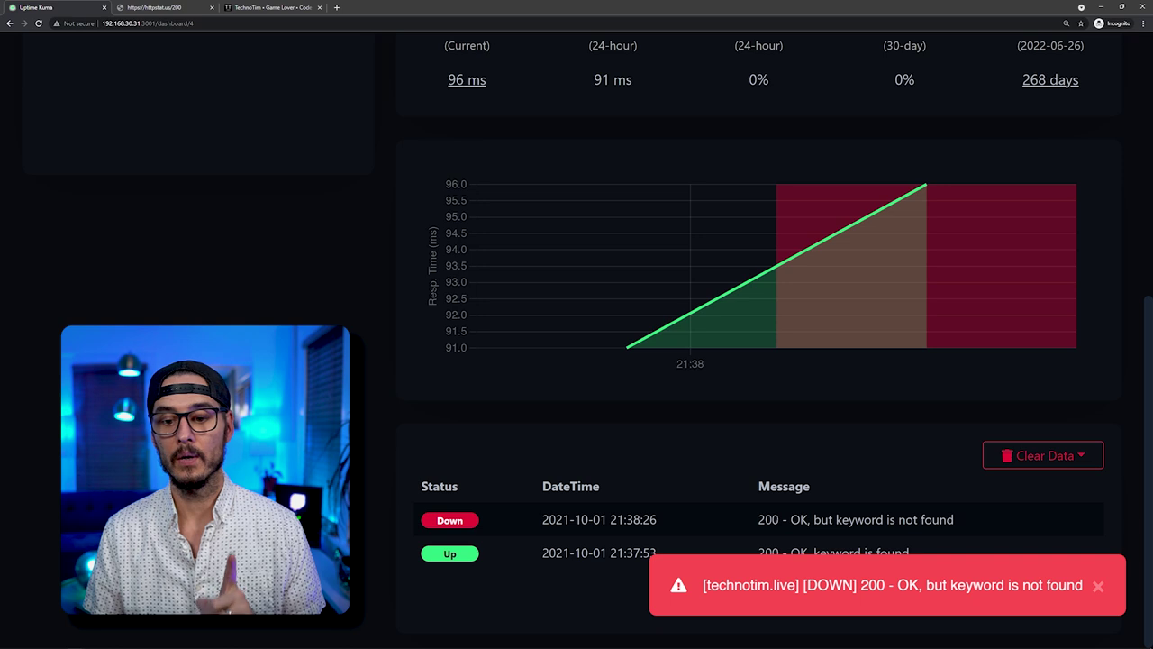
left_click_drag(827, 519, 872, 519)
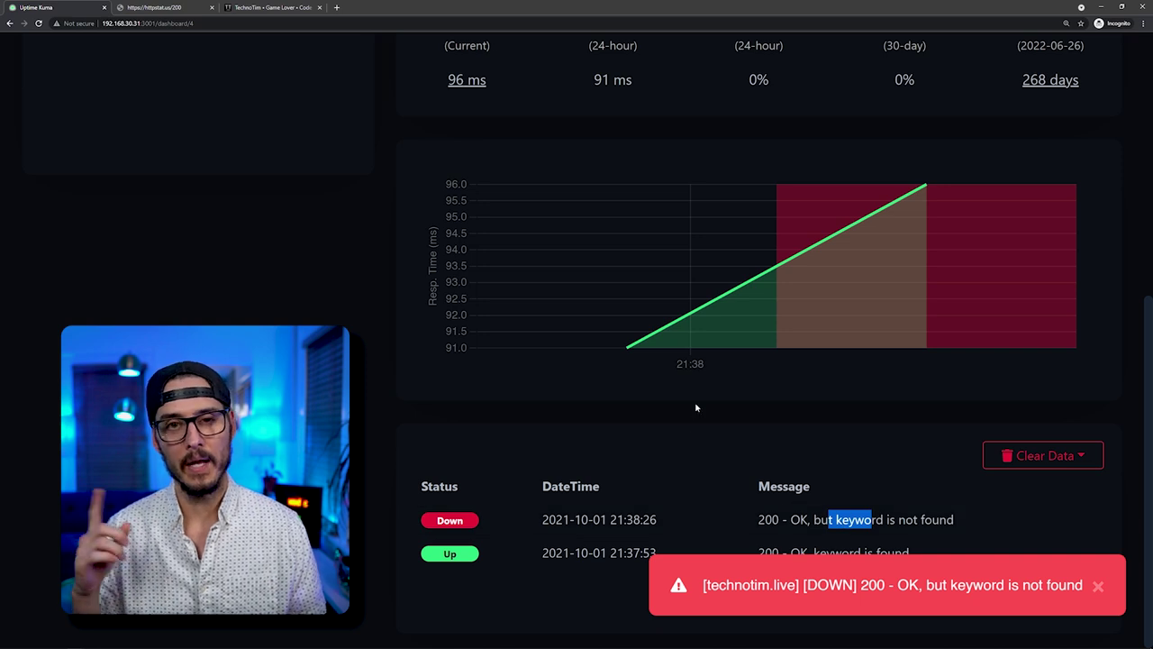
scroll(695, 407, "up", 5)
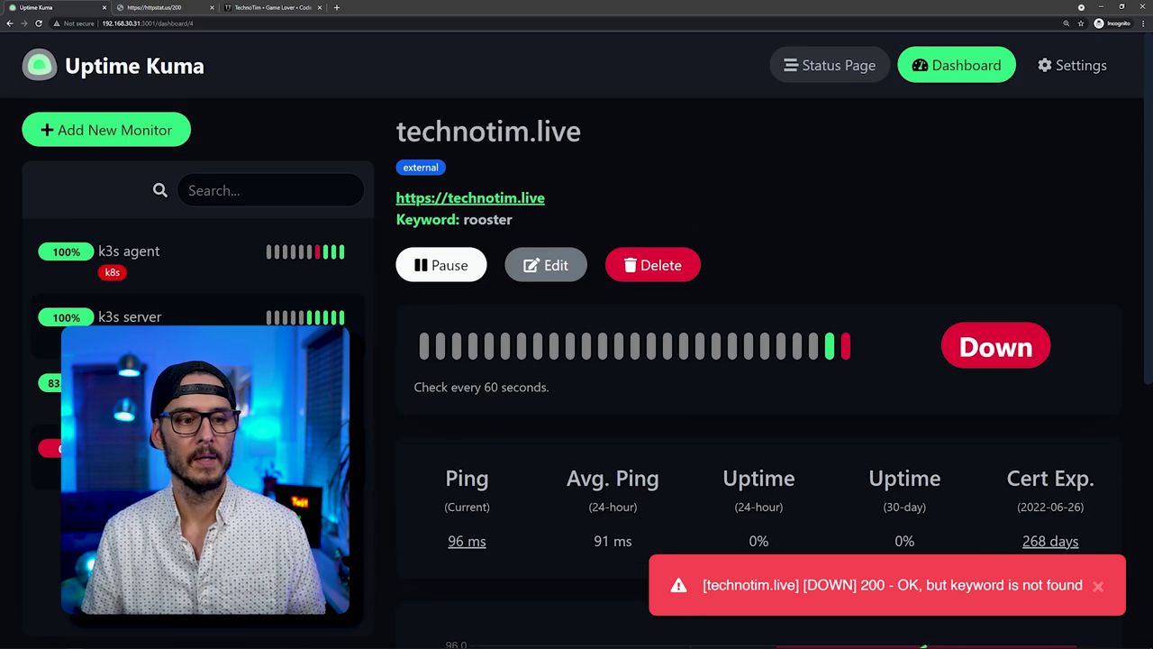
Change the technotim.live monitor's keyword to nerd, save it, and view the monitor's status.
left_click(544, 268)
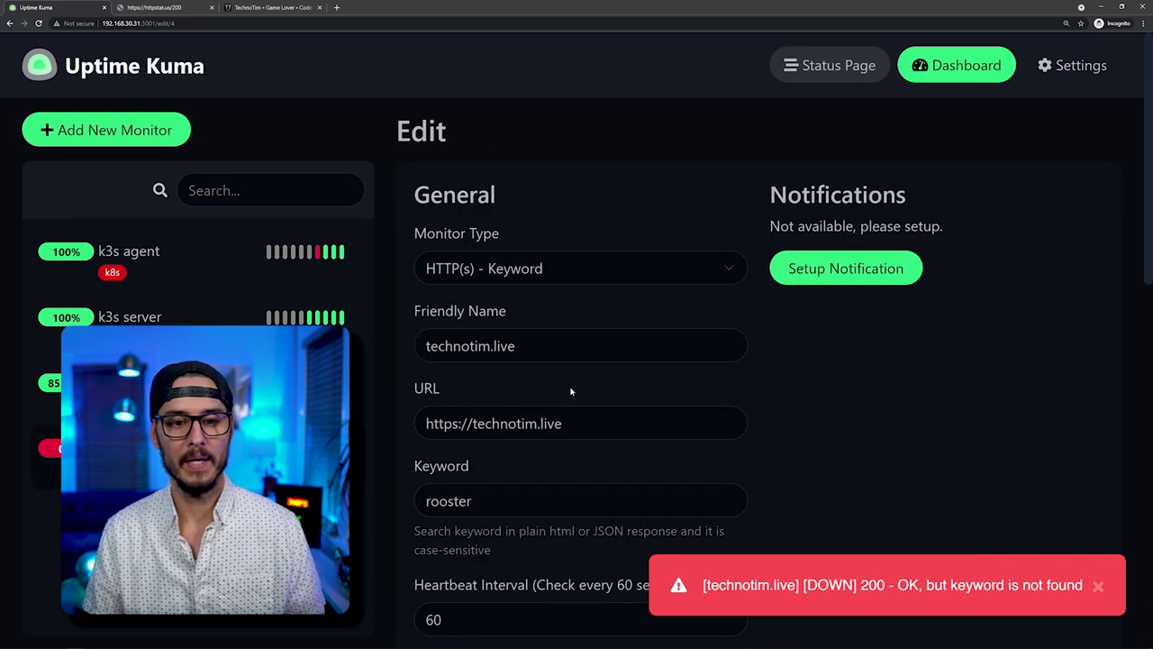
scroll(570, 390, "down", 1)
left_click(571, 411)
key("ctrl+a")
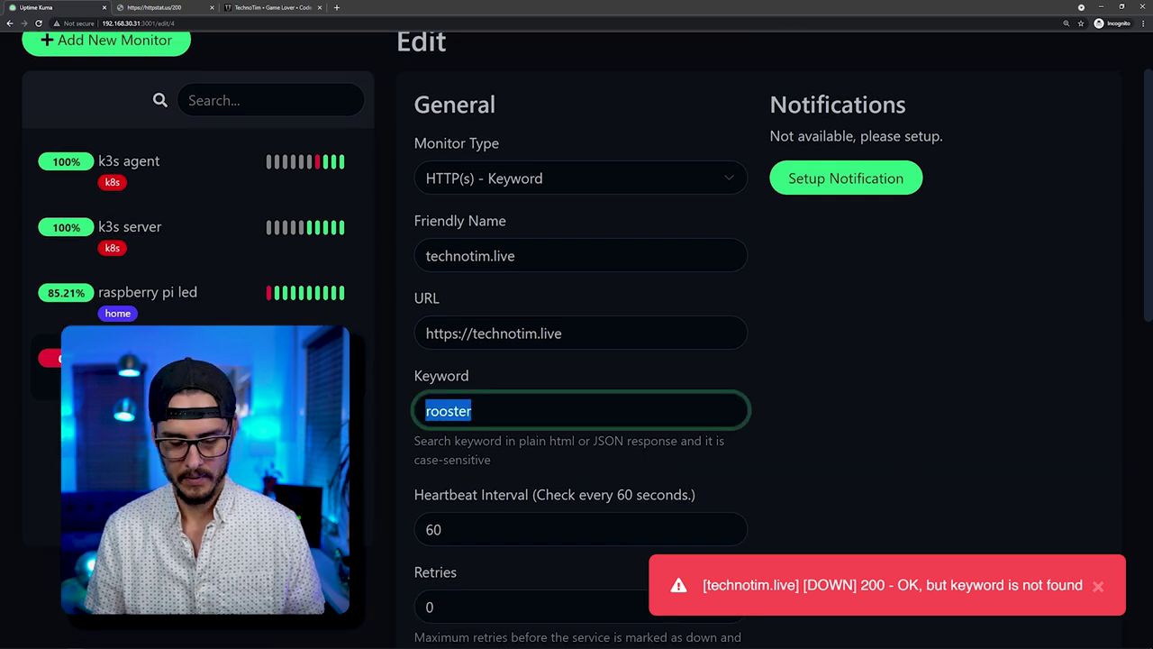
type("nerd")
scroll(790, 419, "down", 10)
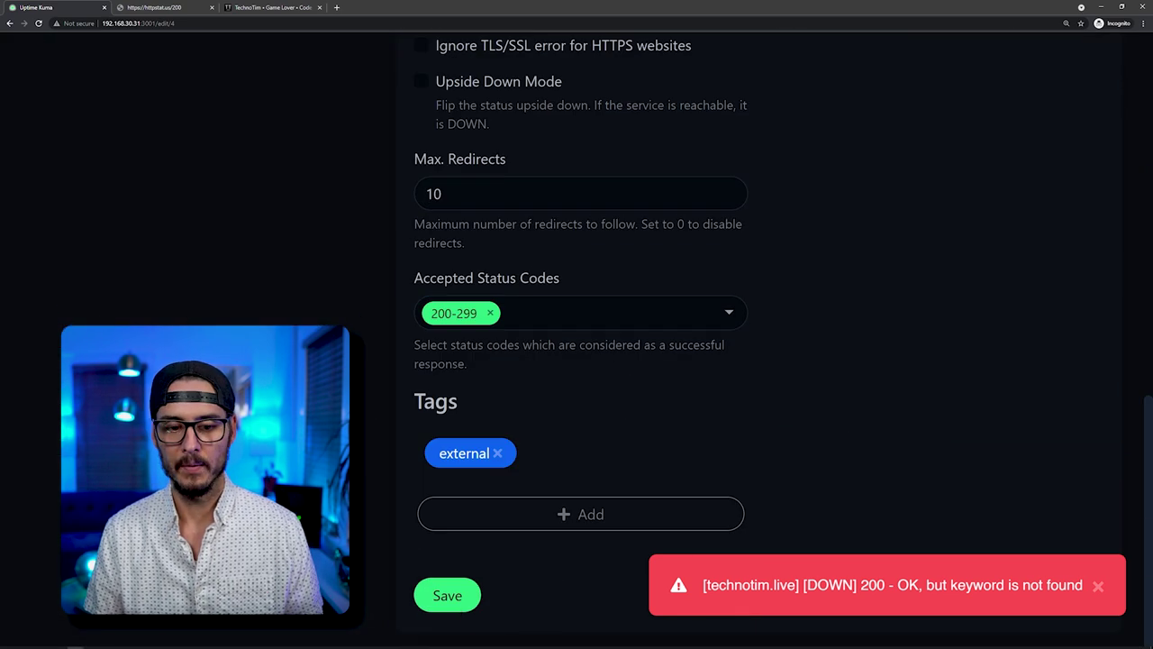
left_click(459, 608)
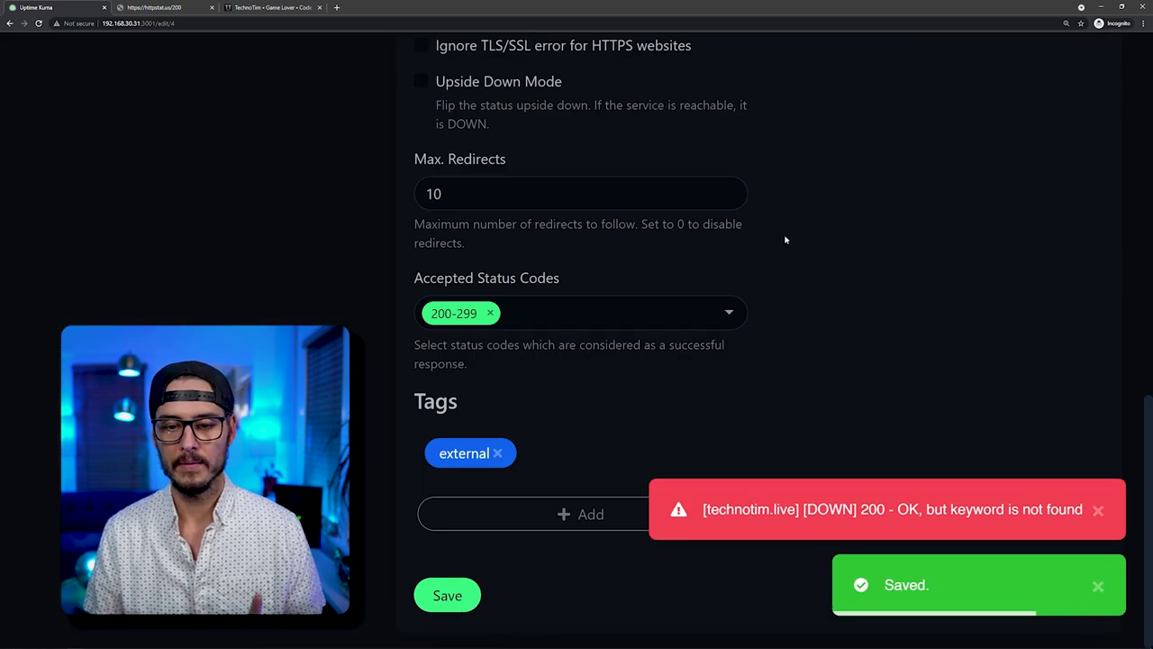
scroll(789, 236, "up", 3)
scroll(789, 235, "up", 8)
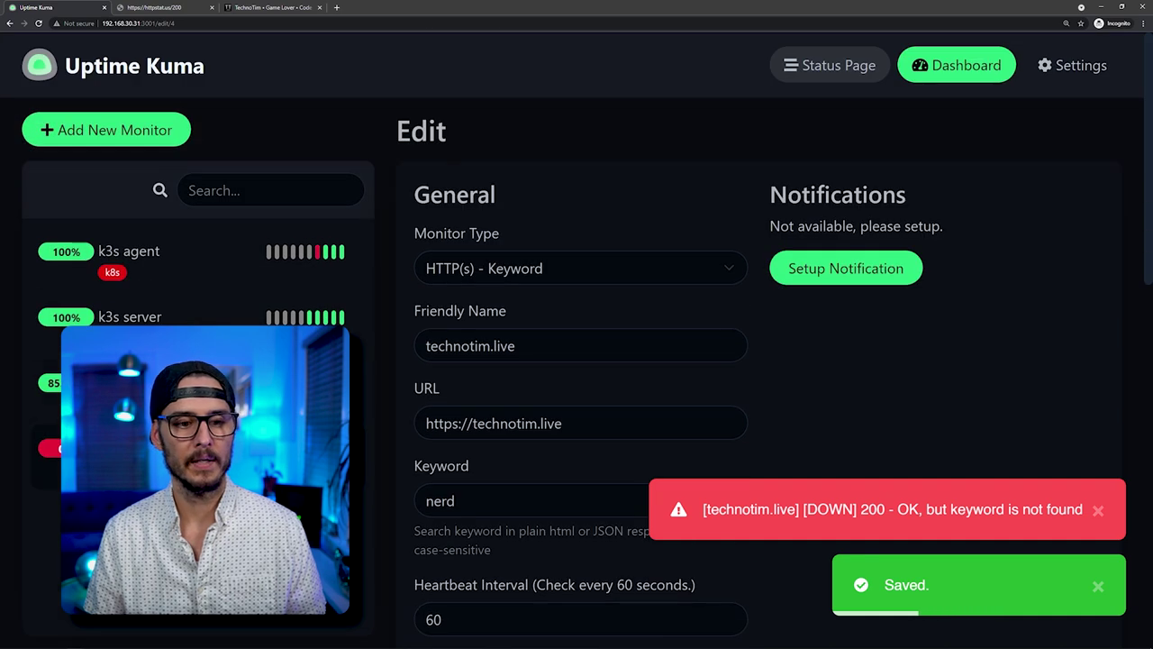
left_click(180, 448)
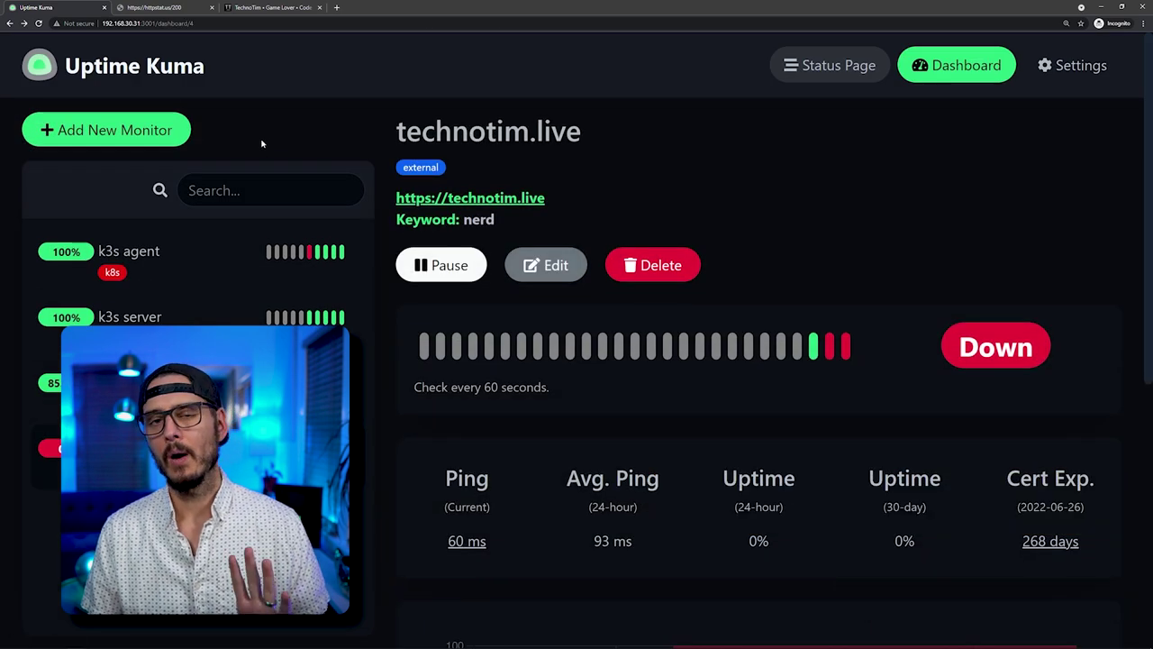
Start a new DNS monitor with friendly name DNS1 and hostname juno.local.technotim.live.
left_click(126, 137)
left_click(437, 274)
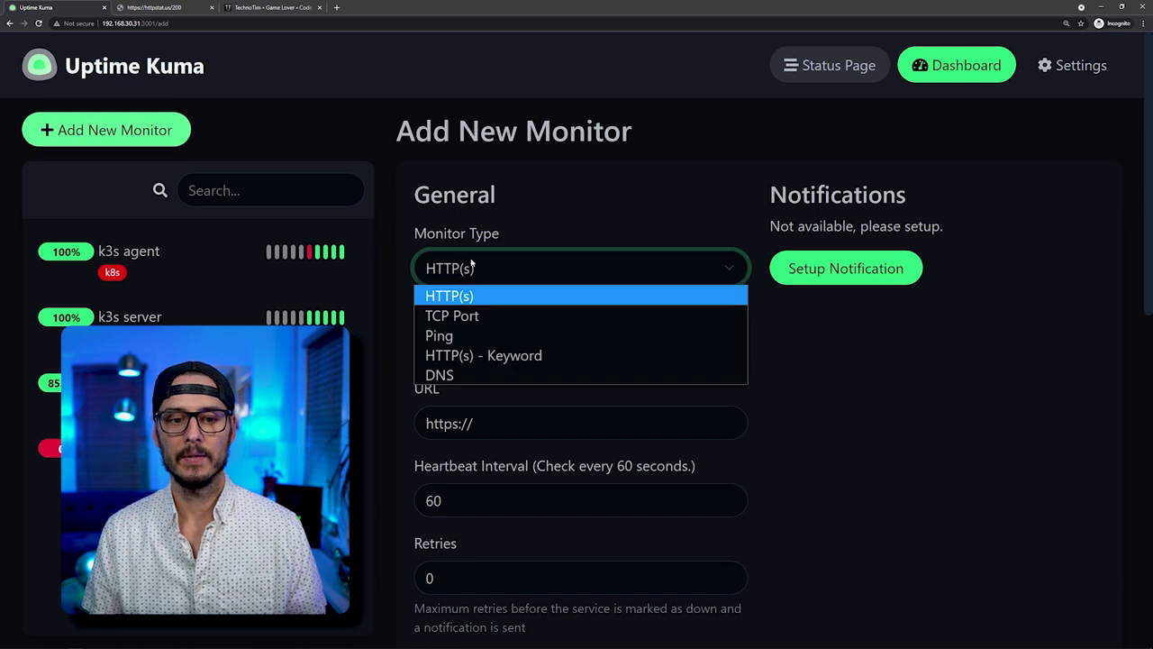
left_click(451, 374)
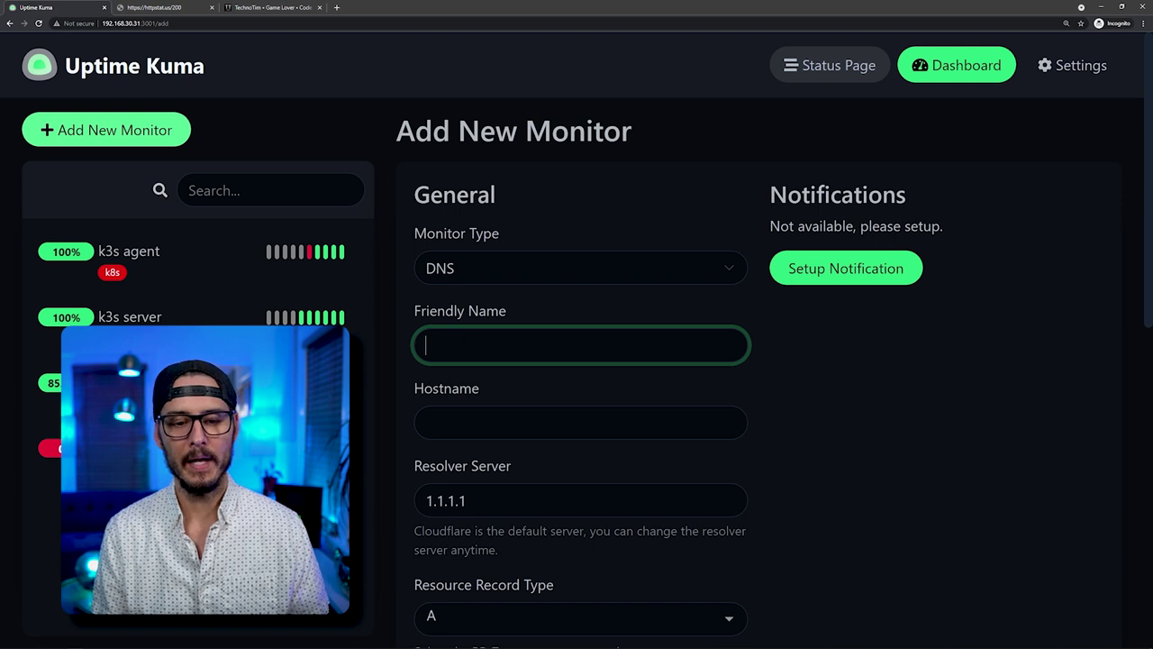
type("DNS1")
key("Tab")
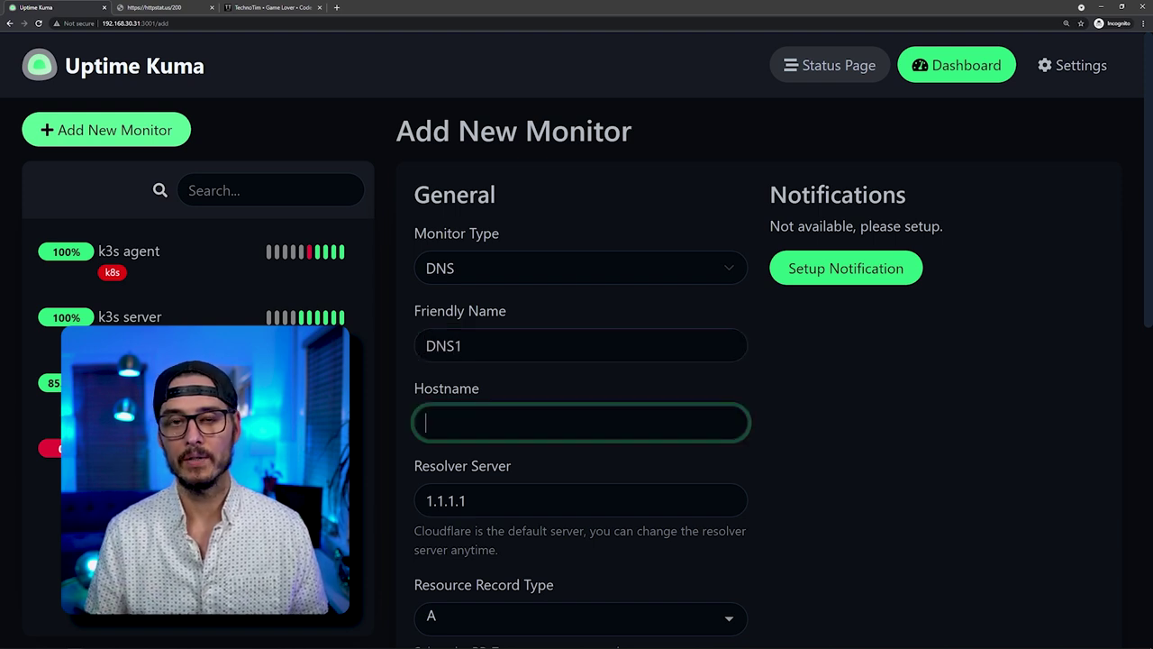
type("juno")
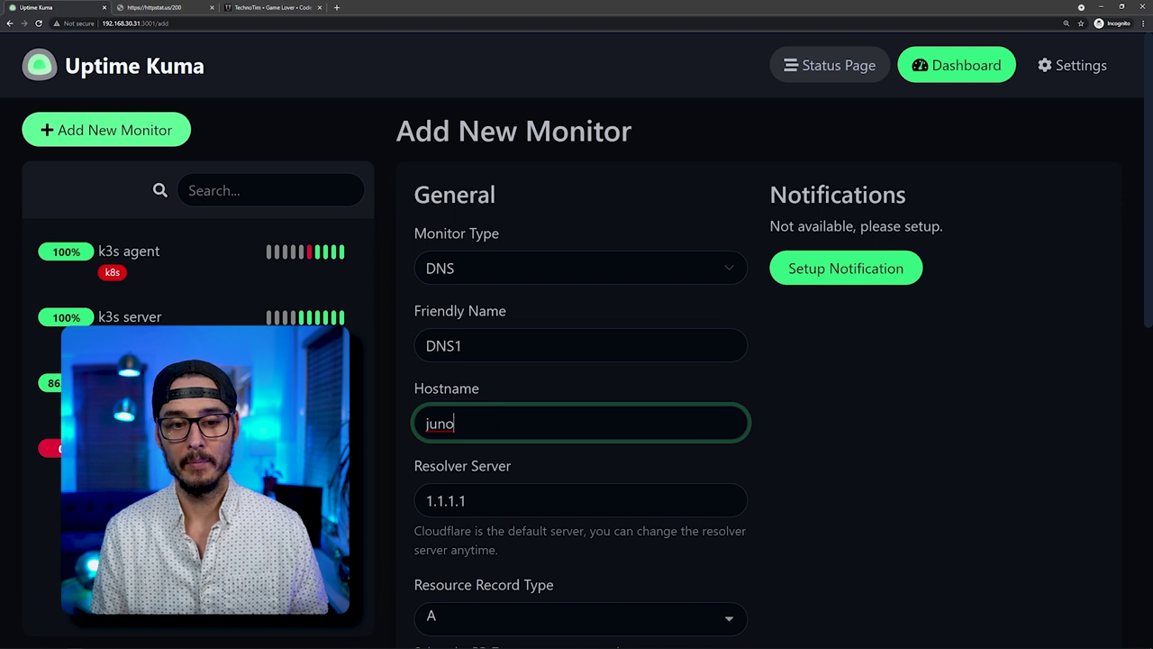
type(".local.technotim.live")
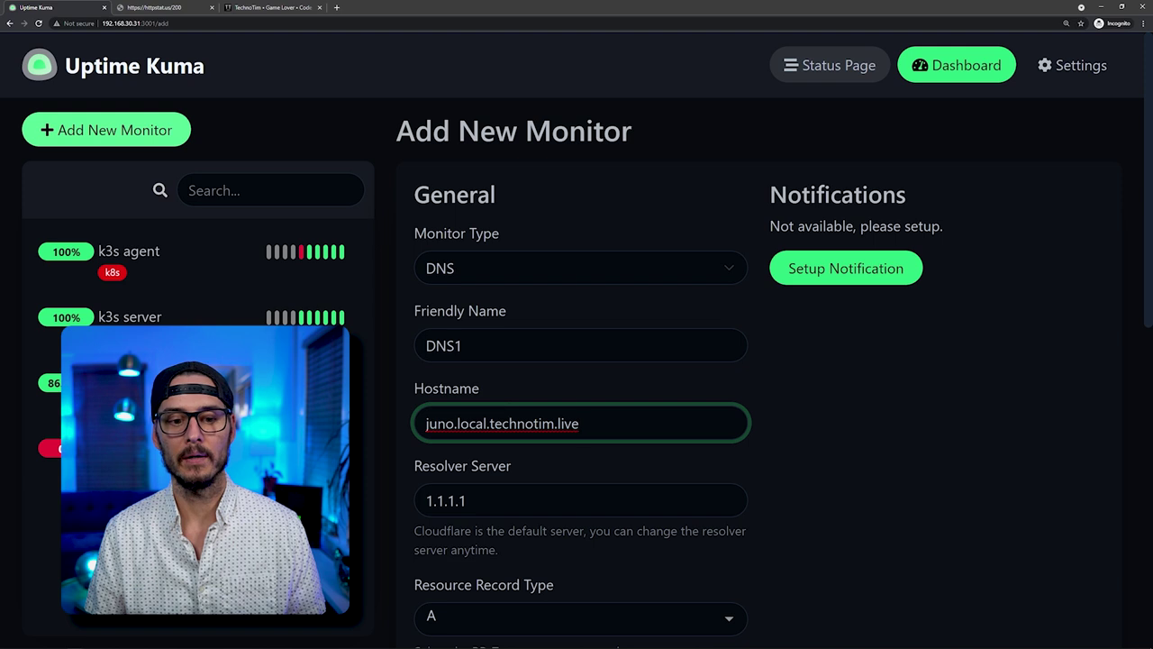
Set the DNS1 monitor's resolver server to 192.168.60.22 and toggle the A resource record type.
scroll(577, 340, "down", 1)
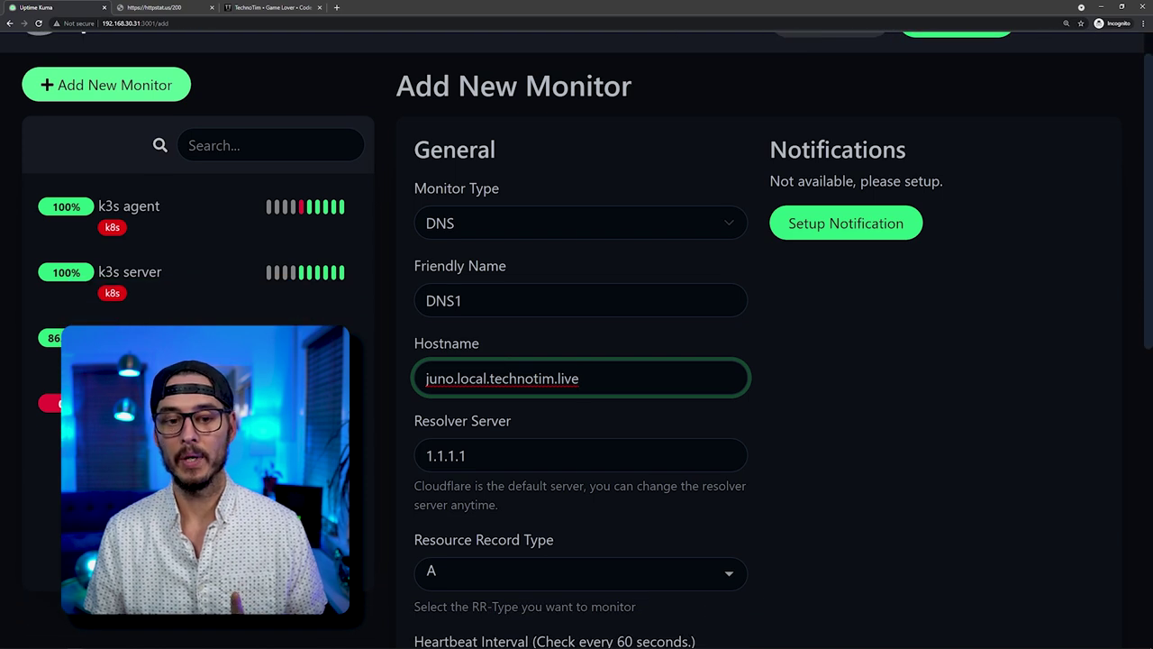
key("Tab")
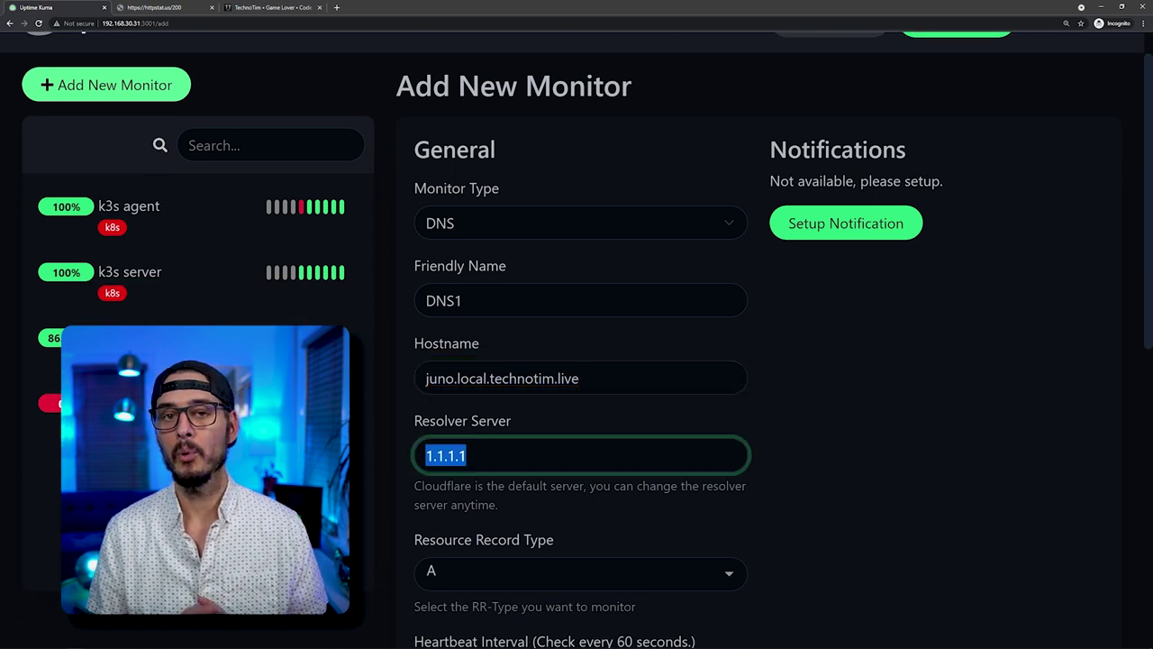
type("192.168.60.22")
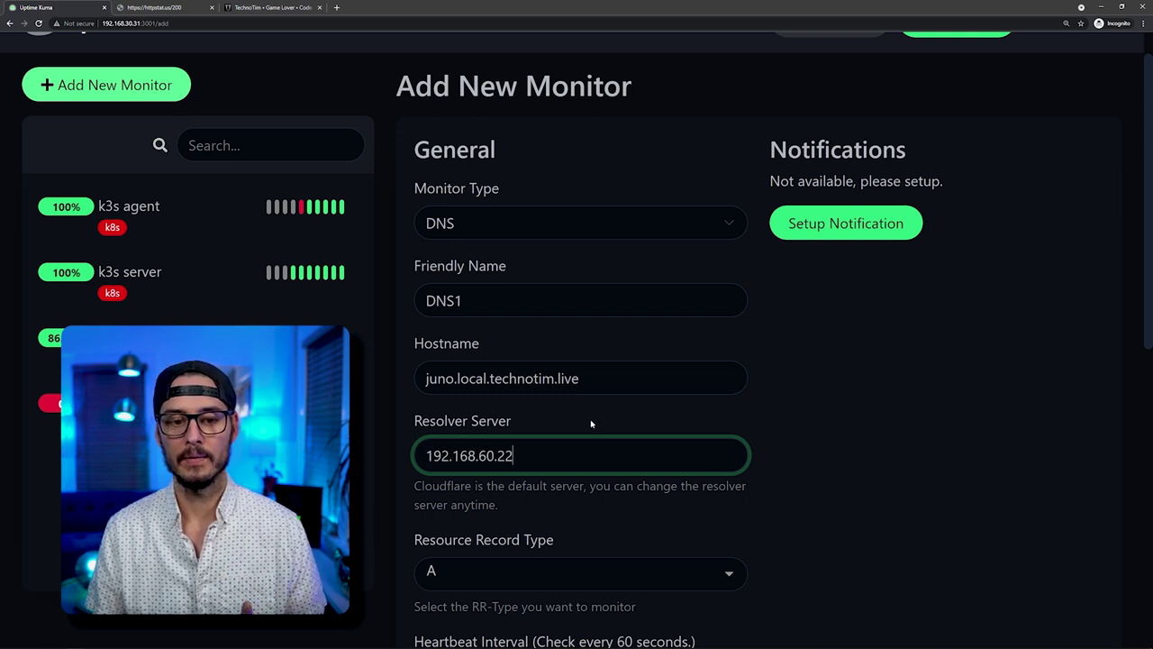
scroll(591, 424, "down", 1)
left_click(544, 491)
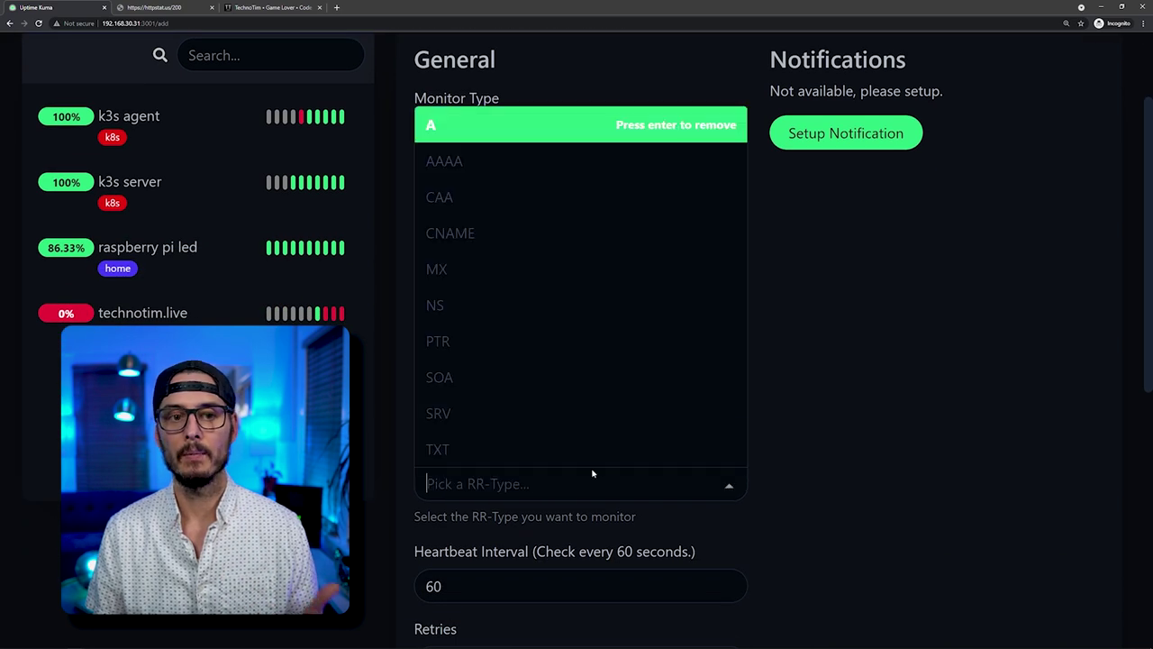
left_click(489, 137)
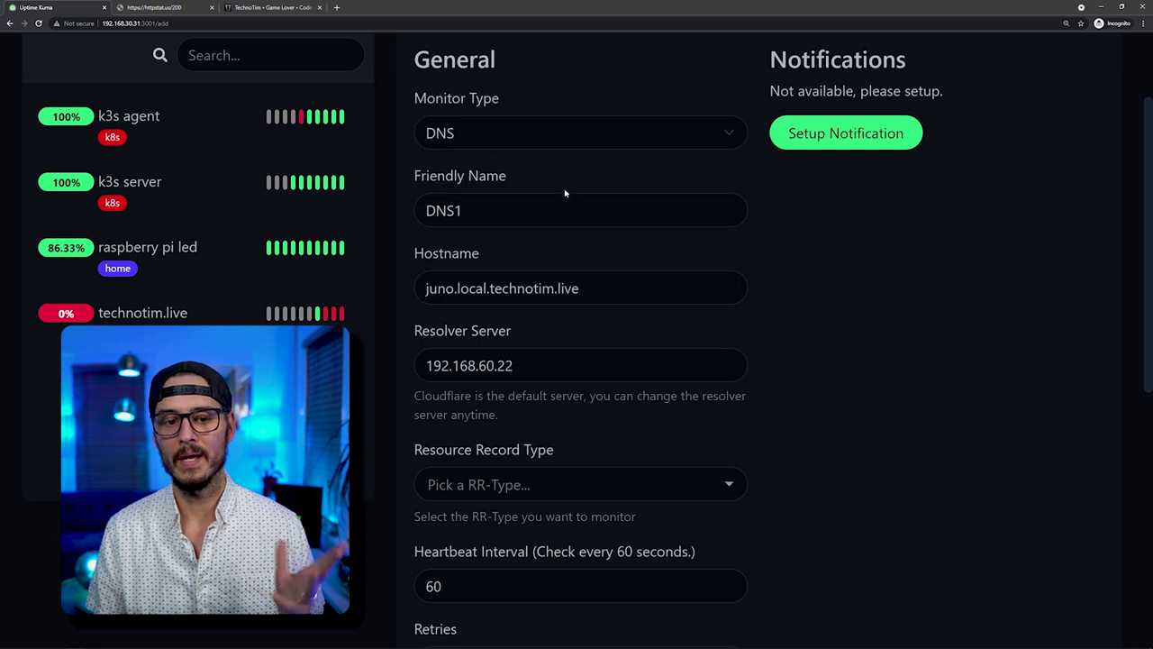
Add the existing home tag to the DNS1 monitor and save it.
scroll(660, 451, "down", 6)
left_click(579, 513)
left_click(505, 277)
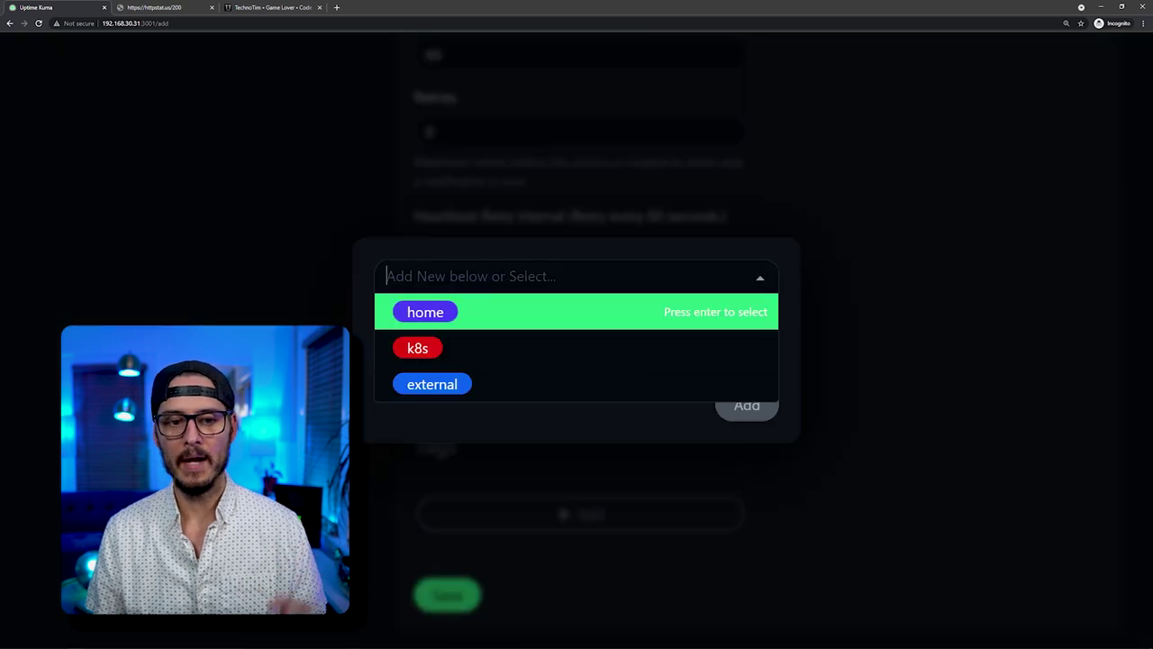
left_click(500, 311)
left_click(747, 384)
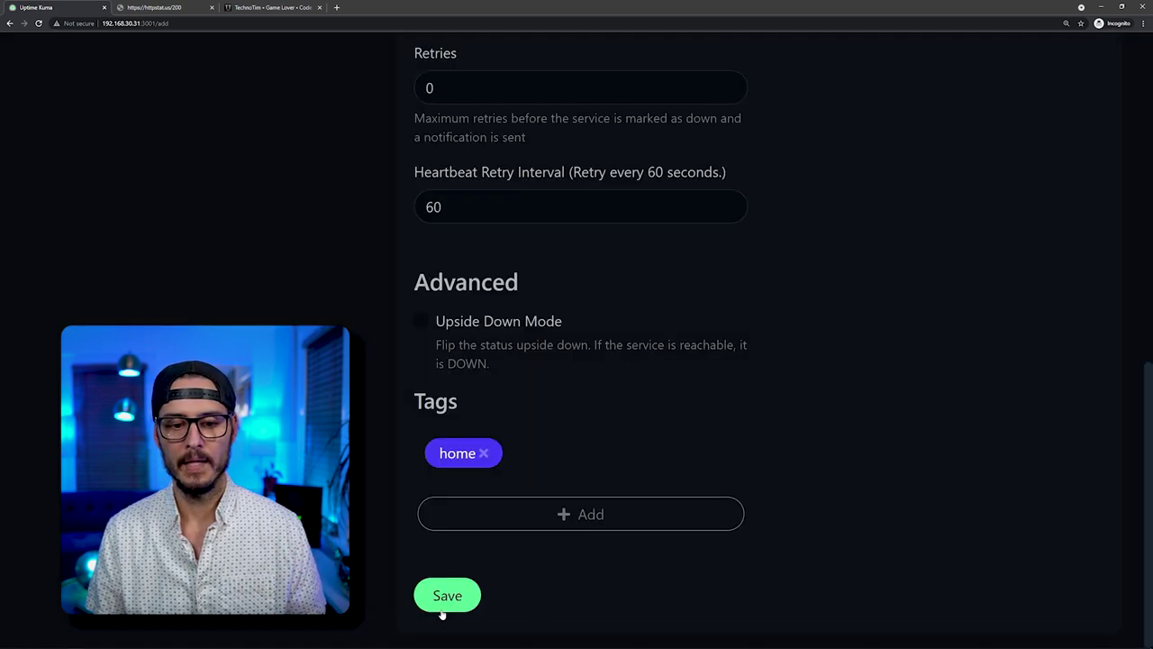
left_click(447, 596)
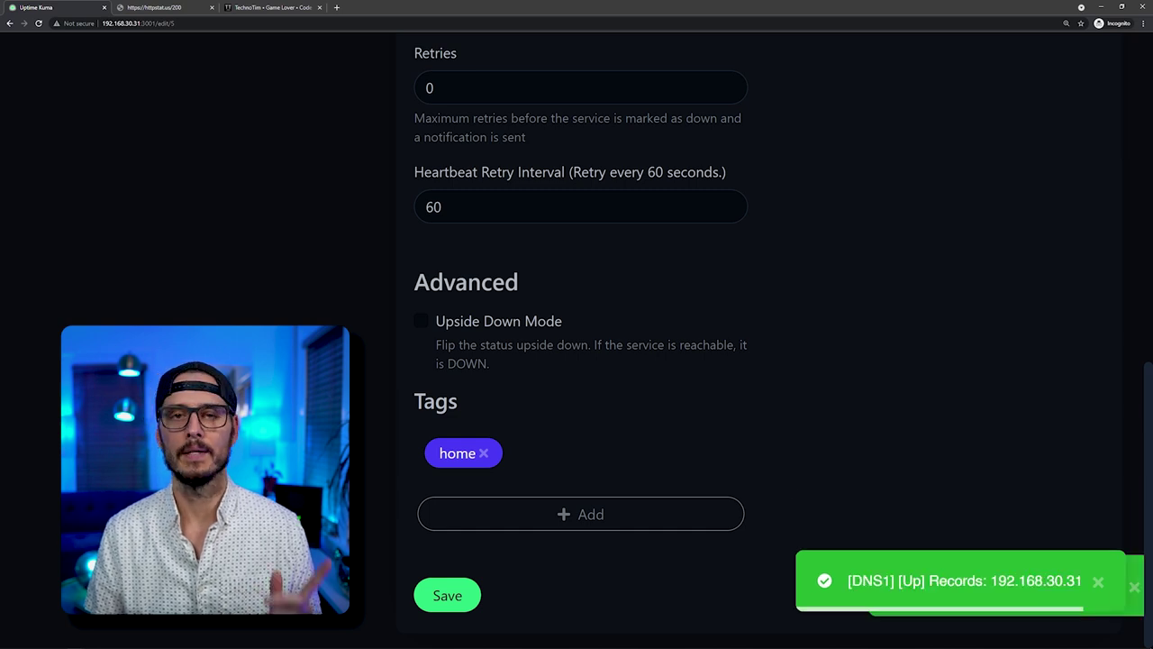
Change the DNS1 monitor's resolver server to 1.1.1.1 and save it.
scroll(951, 392, "up", 7)
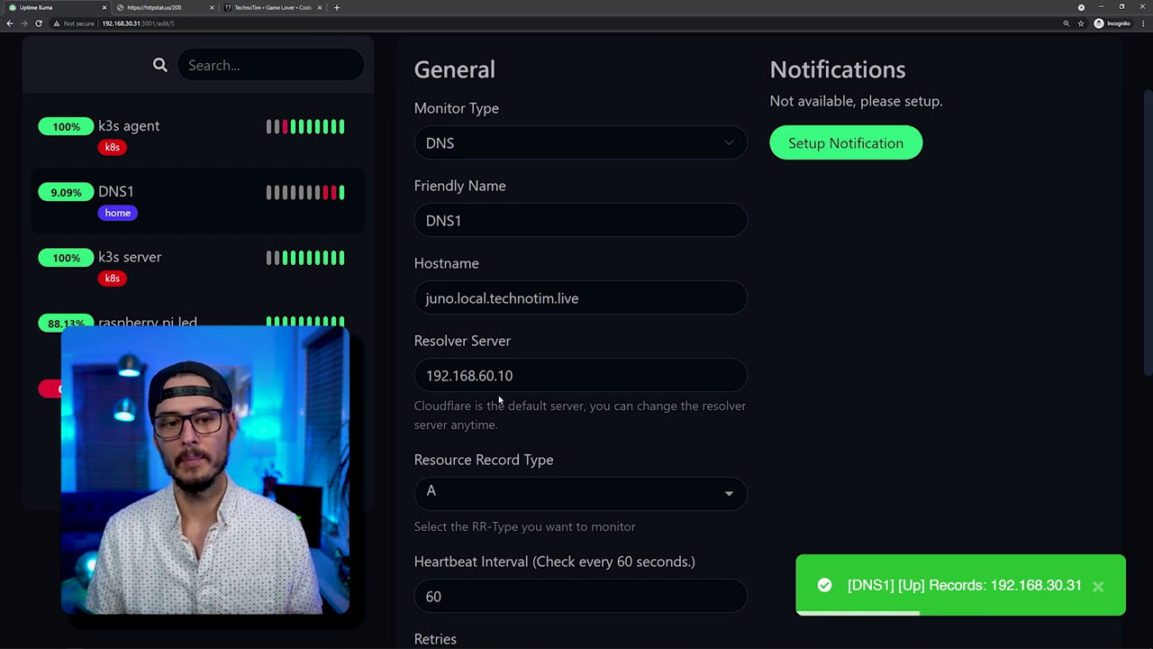
left_click(516, 374)
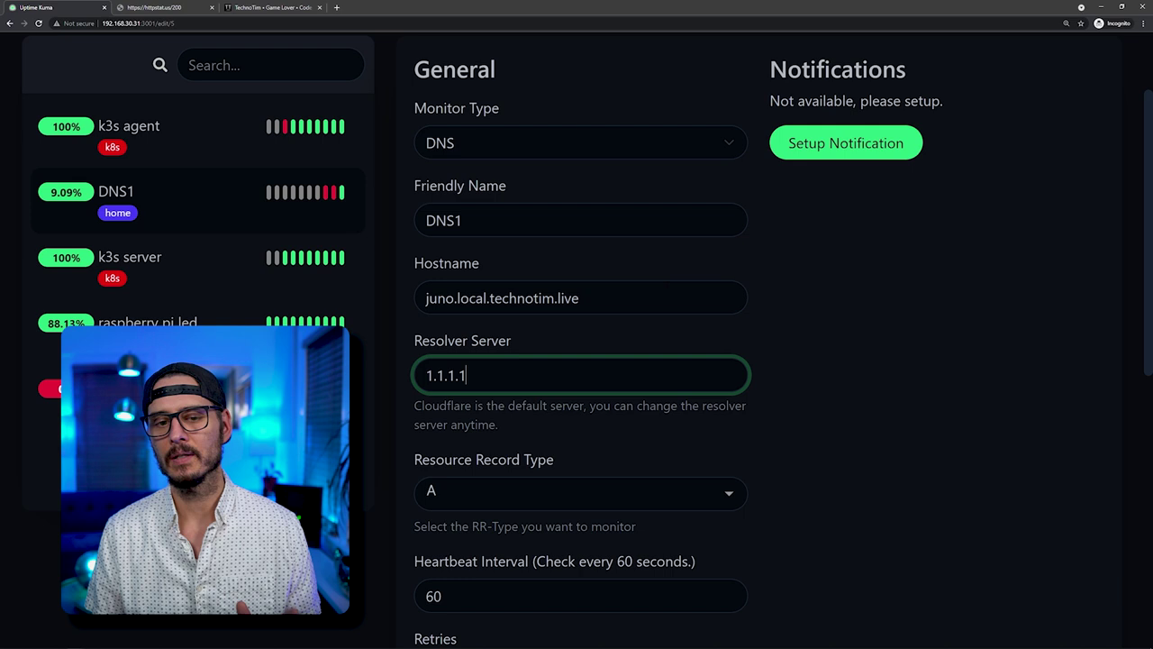
scroll(667, 330, "down", 6)
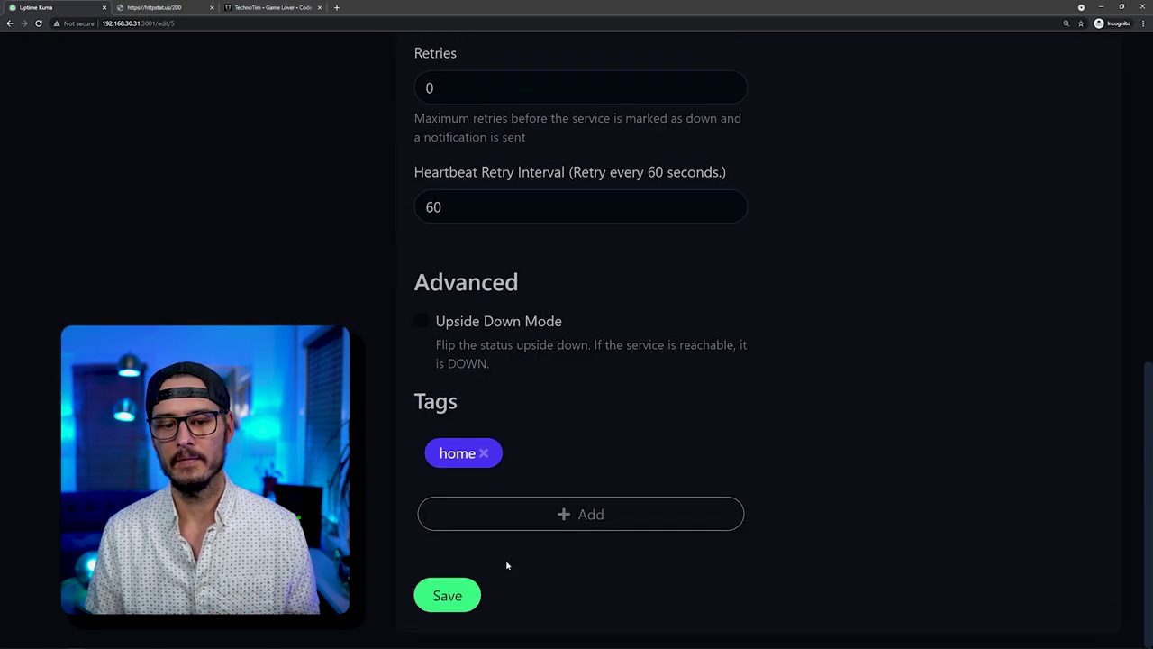
left_click(447, 595)
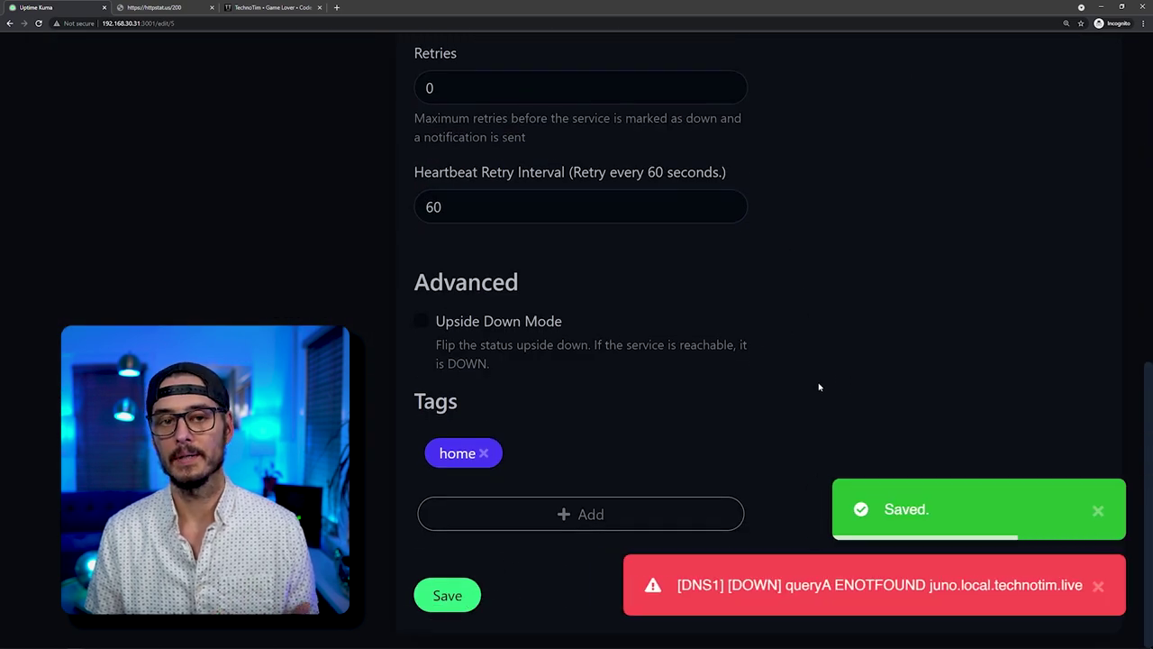
Change the DNS1 monitor's hostname to google.com and save it.
scroll(817, 385, "up", 5)
scroll(817, 386, "up", 2)
triple_click(527, 344)
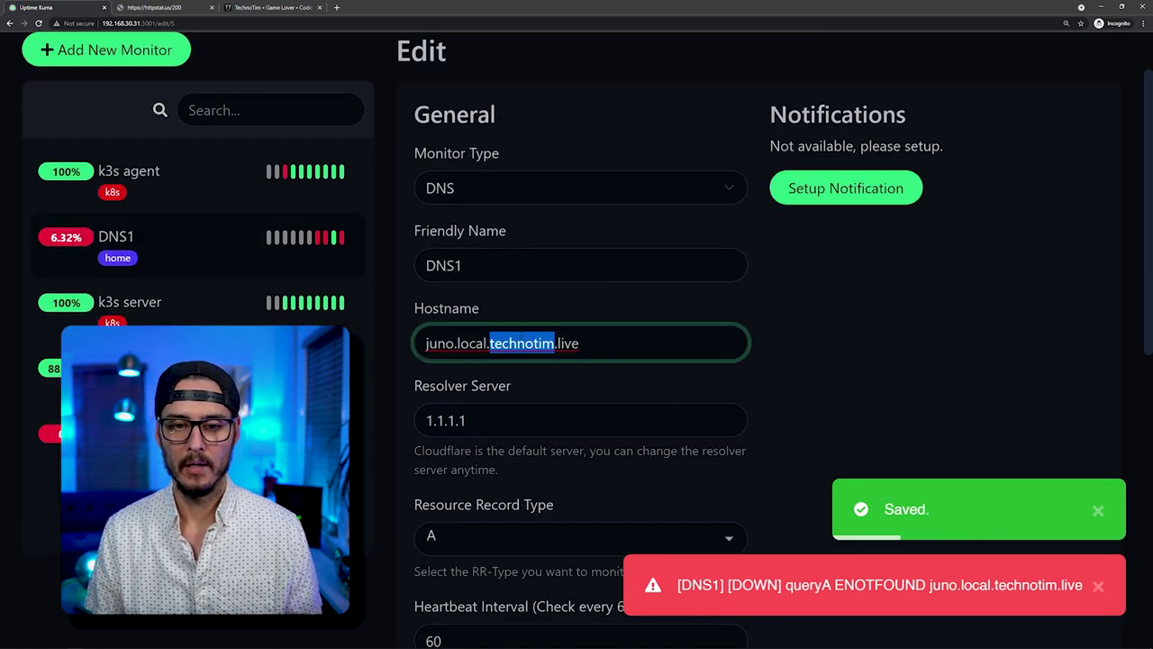
type("google.com")
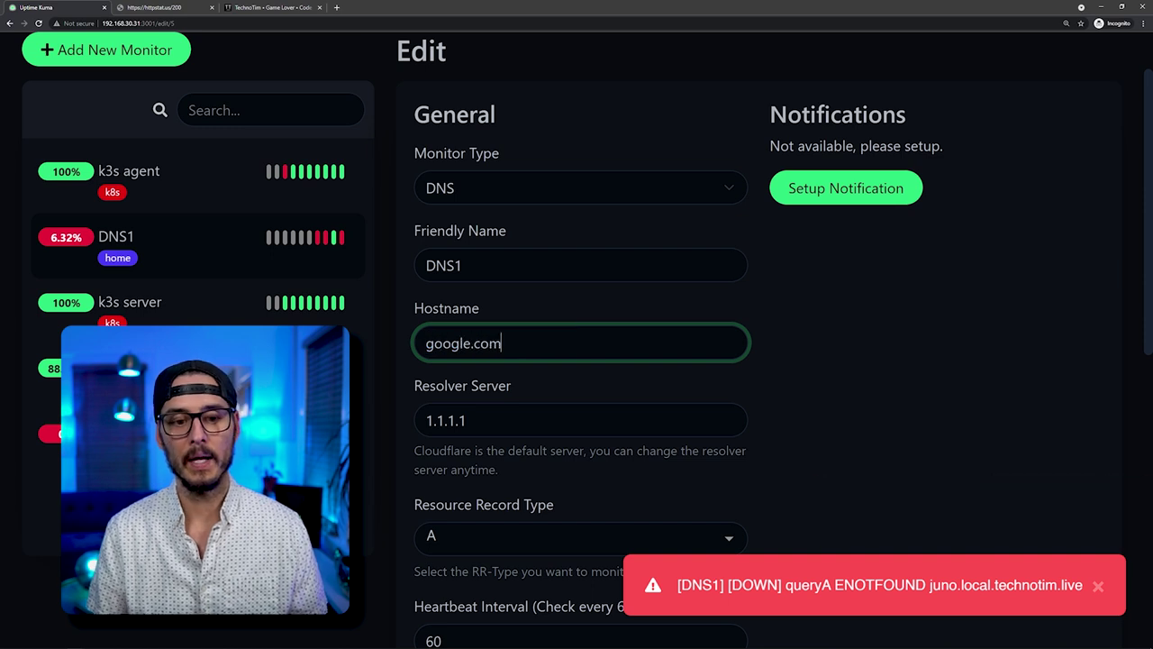
scroll(852, 304, "down", 7)
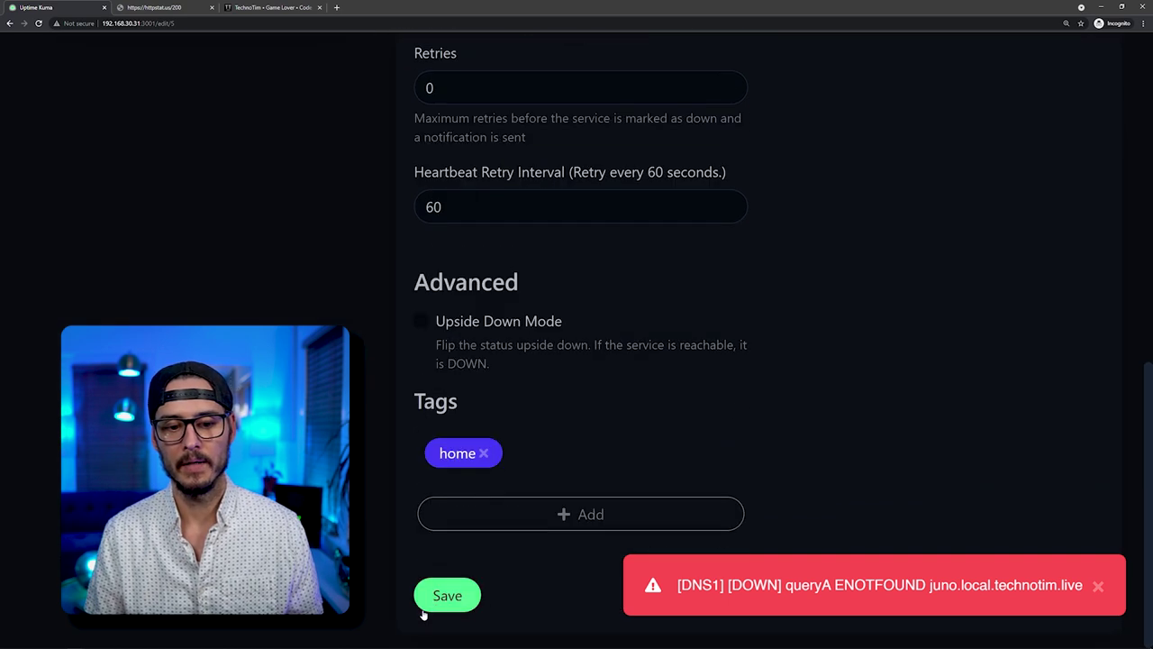
key("Return")
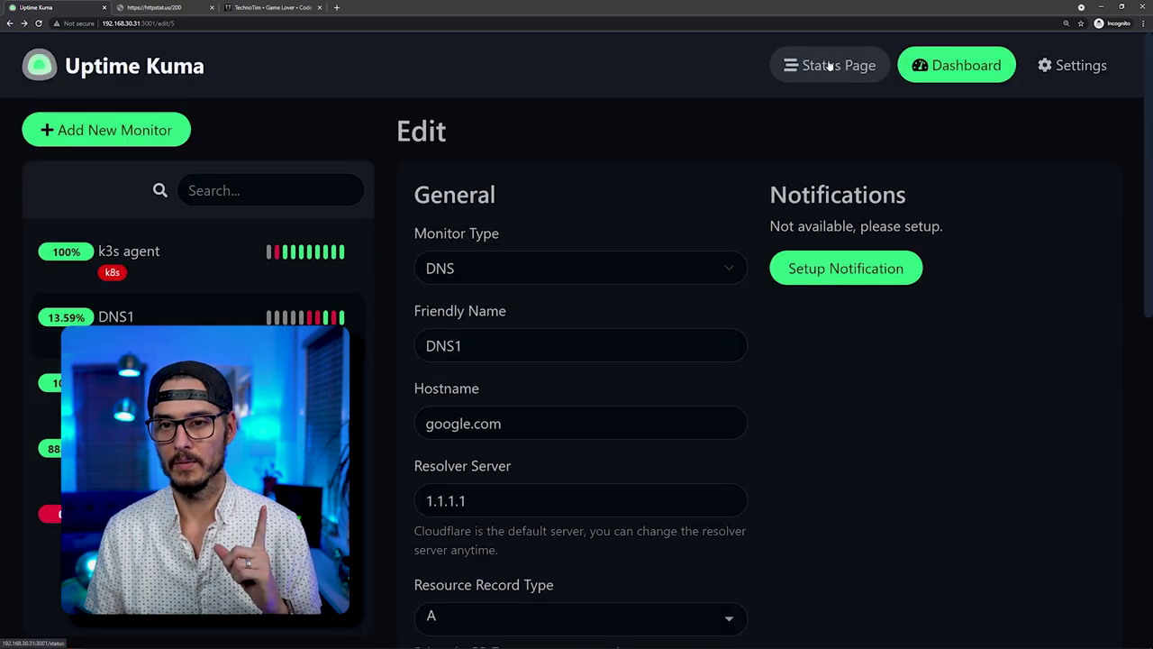
Open the status page for editing and switch it to the dark theme.
left_click(829, 67)
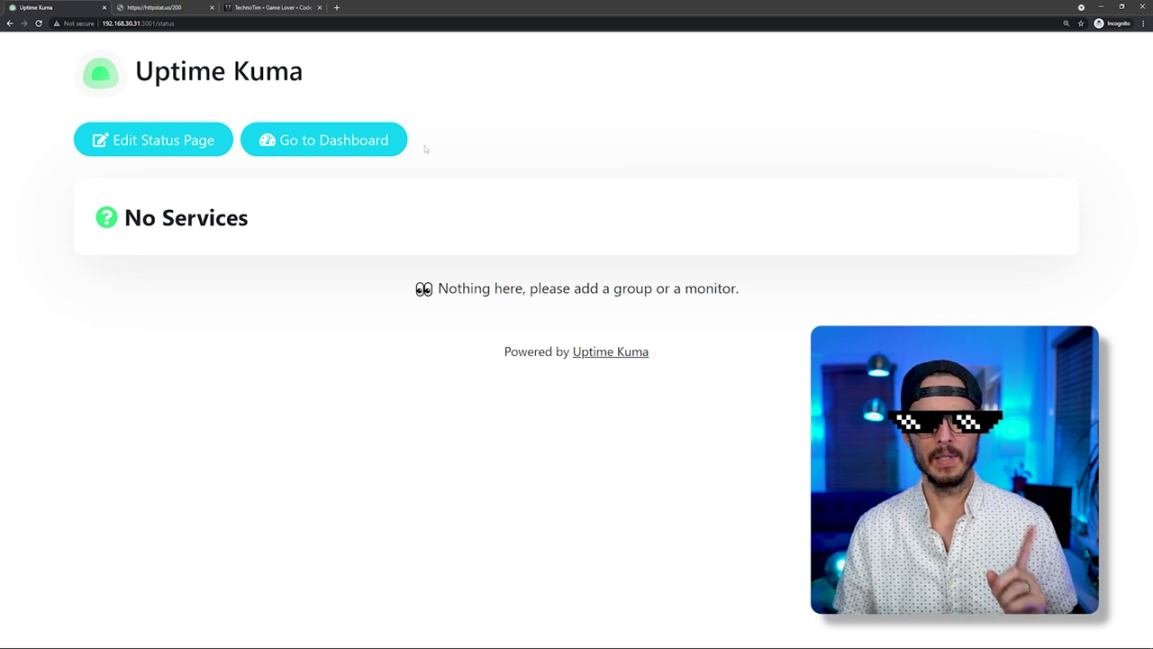
left_click(175, 142)
left_click(515, 139)
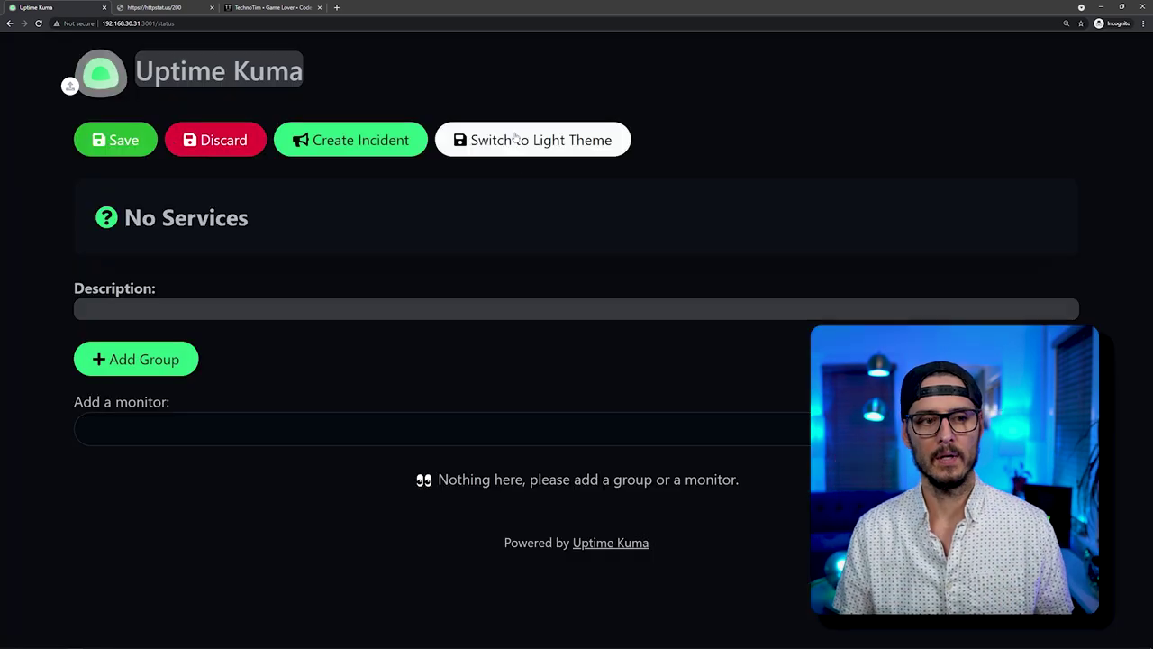
left_click(132, 150)
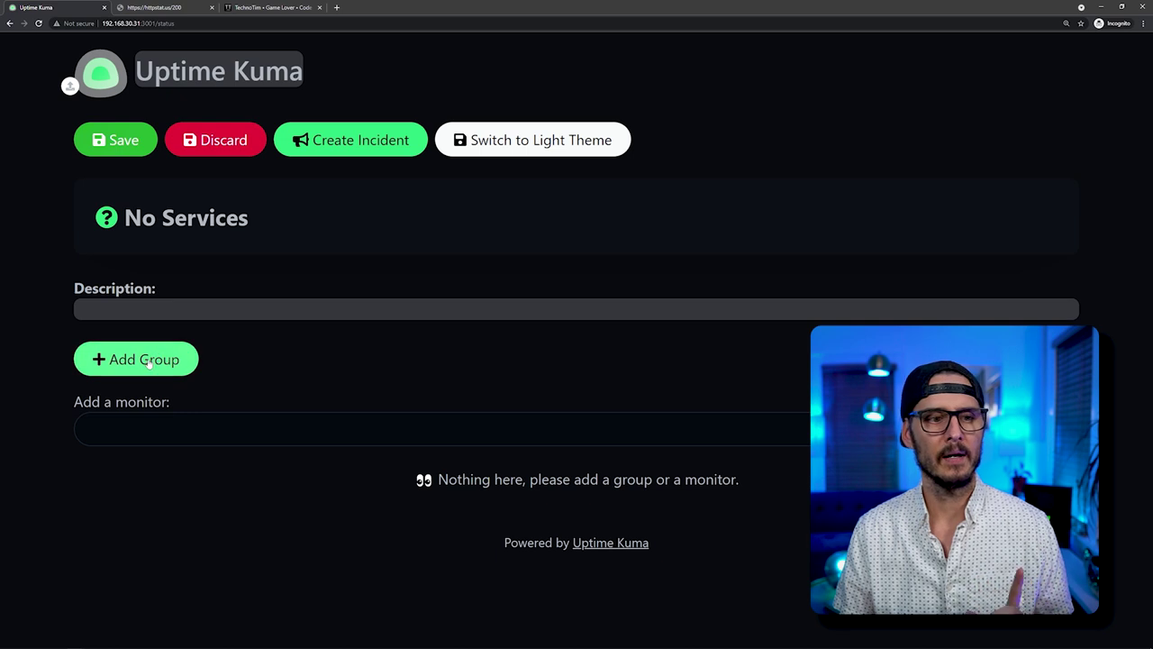
Add a Services group with raspberry pi led, k3s agent, technotim.live, k3s server and DNS1, and save the status page.
left_click(149, 361)
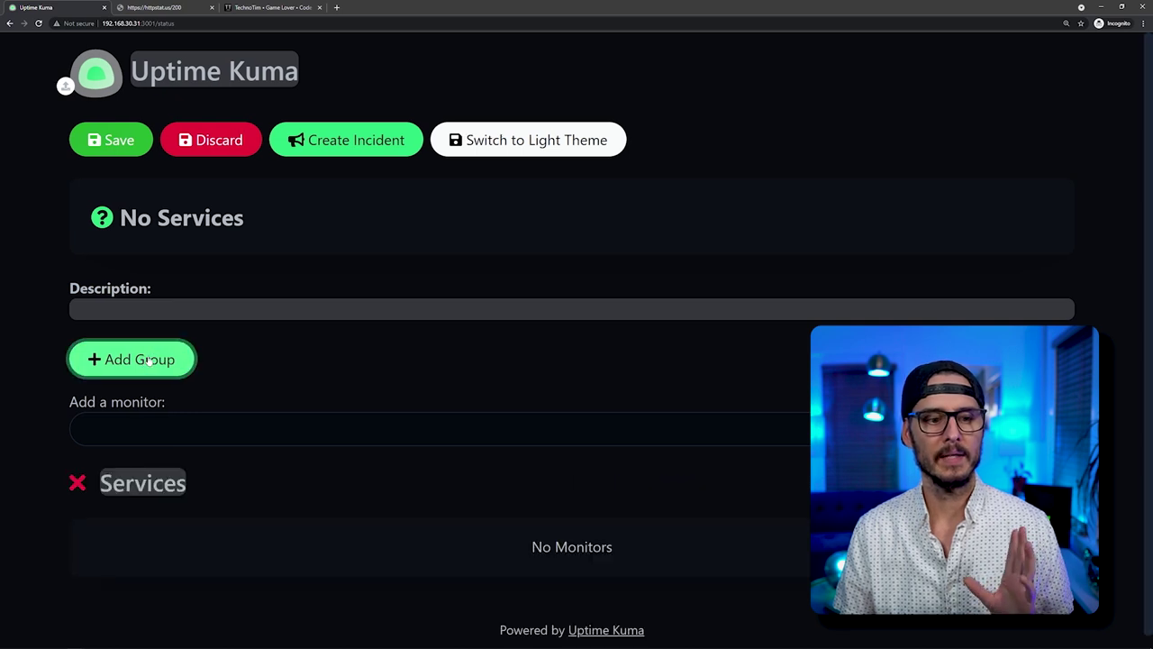
left_click(128, 438)
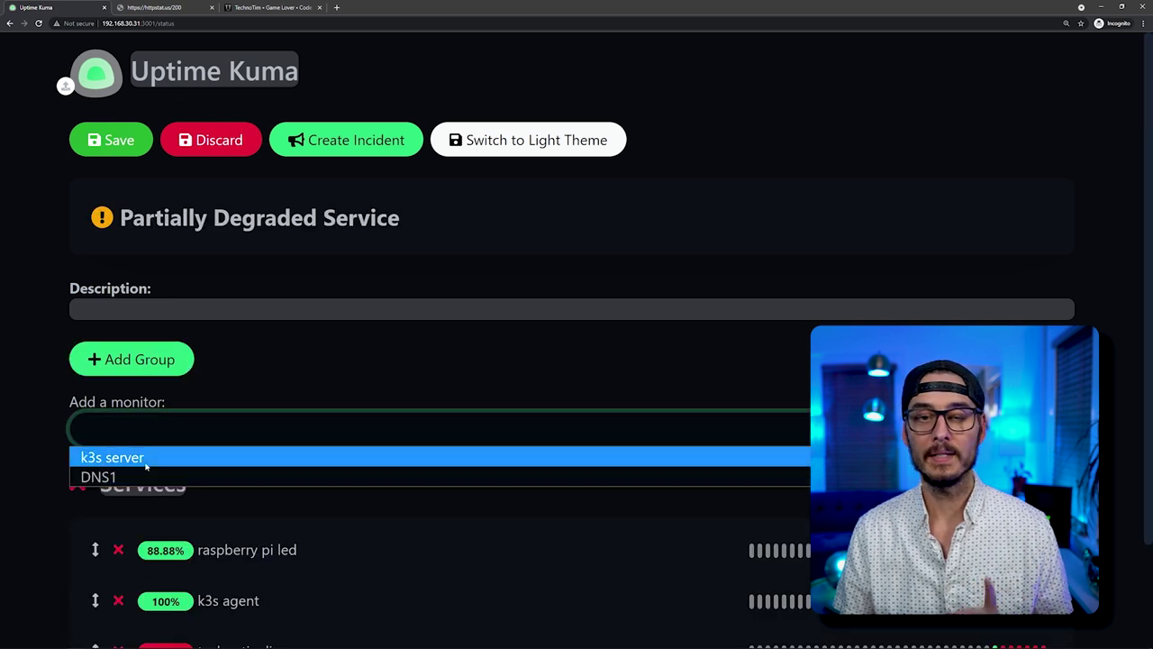
left_click(146, 460)
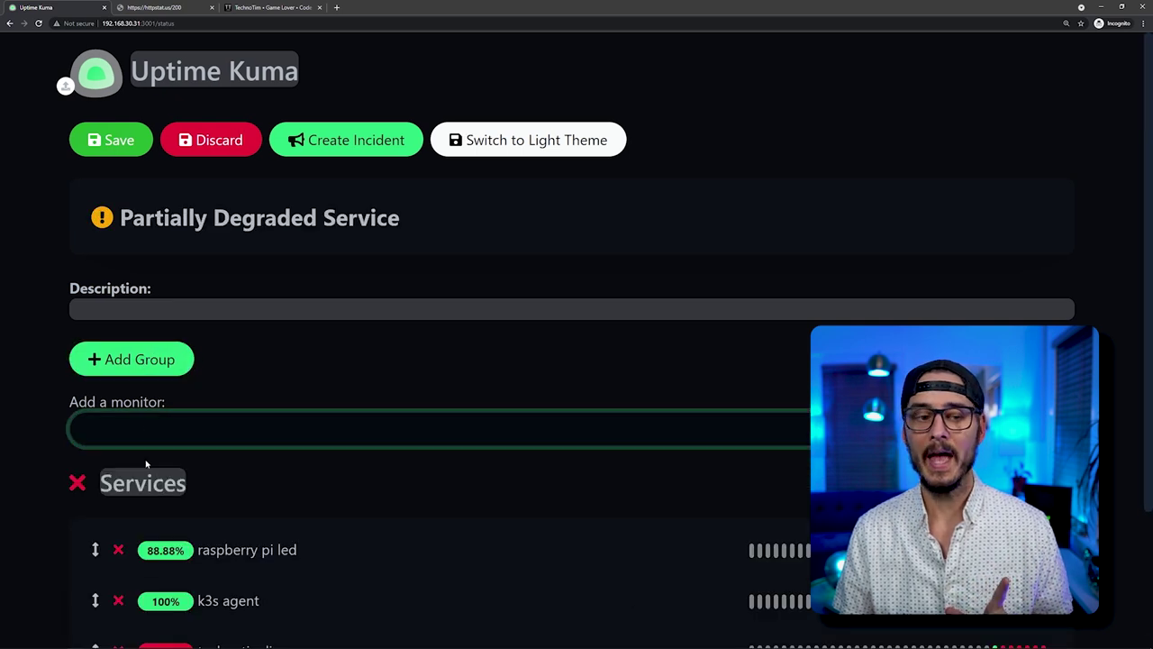
left_click(129, 441)
left_click(130, 456)
scroll(461, 429, "down", 2)
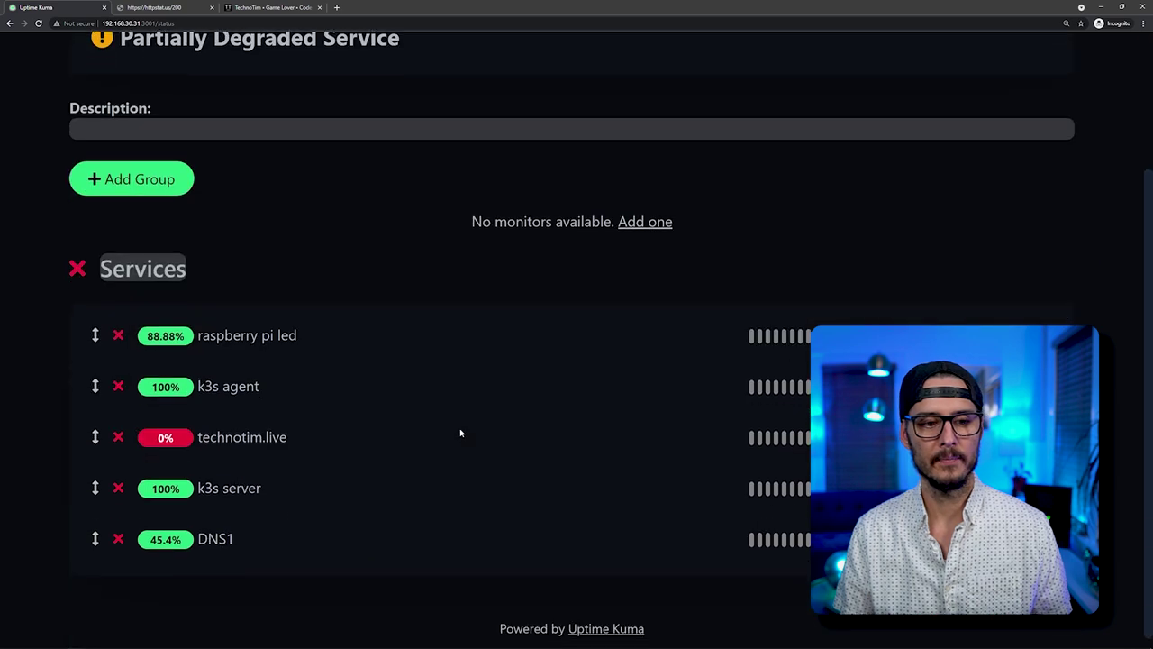
scroll(229, 104, "up", 2)
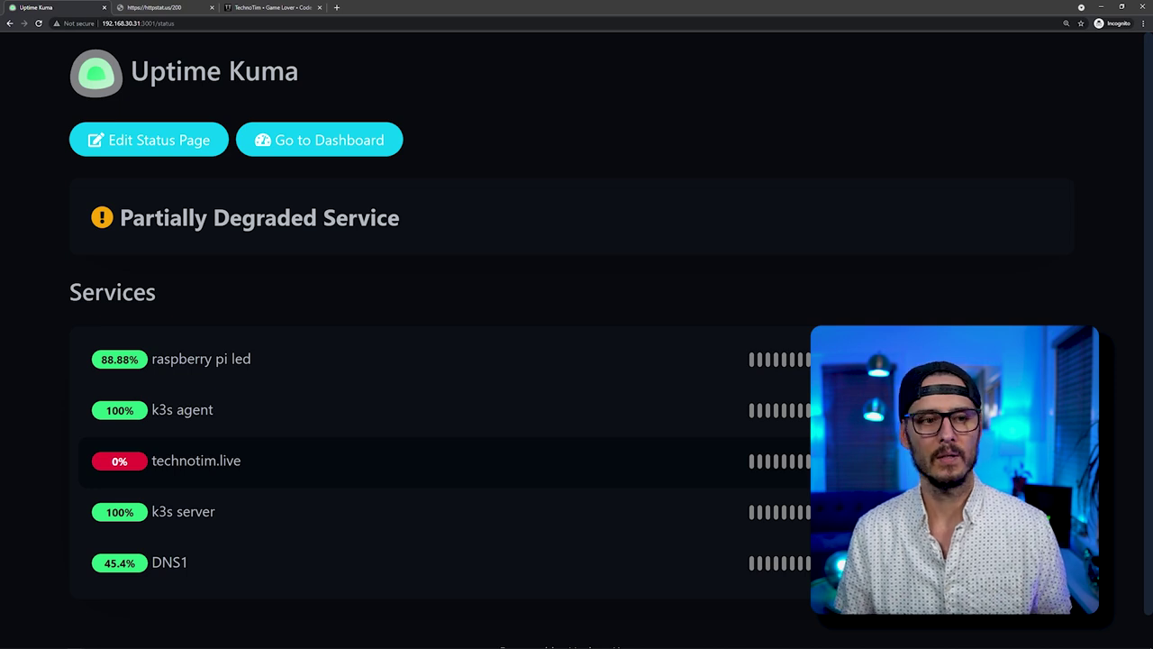
Create a status page incident titled "Oops I did it again!" with the content "We're working hard to restore our services. Until then just wait longer!!!!".
left_click(149, 139)
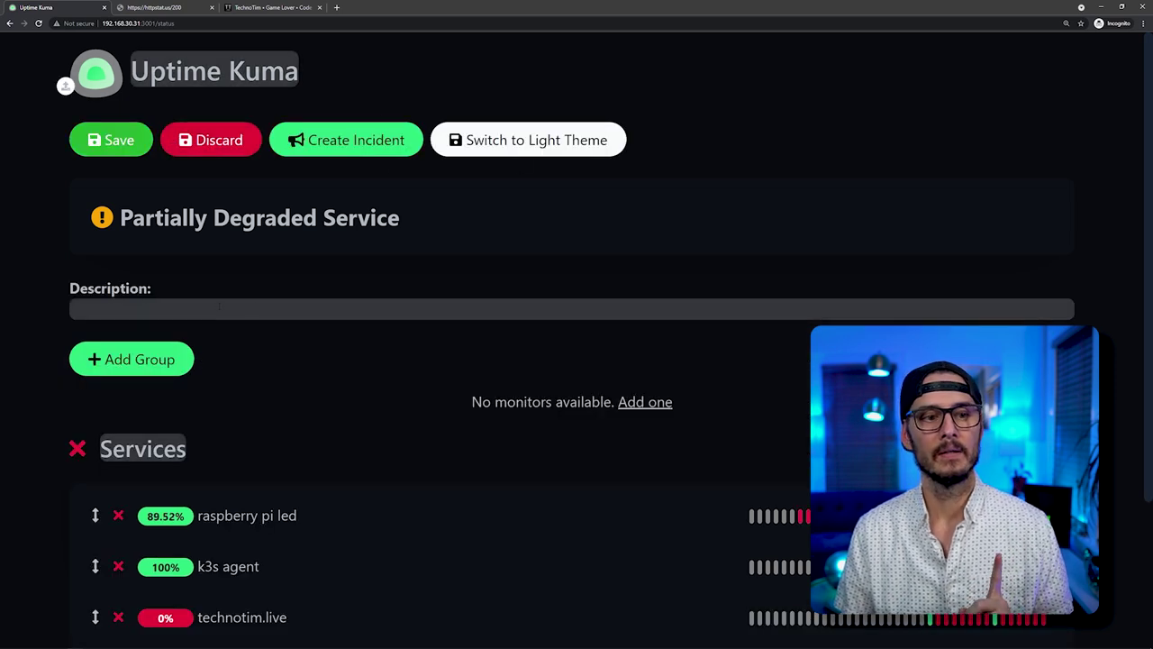
left_click(360, 151)
left_click(147, 236)
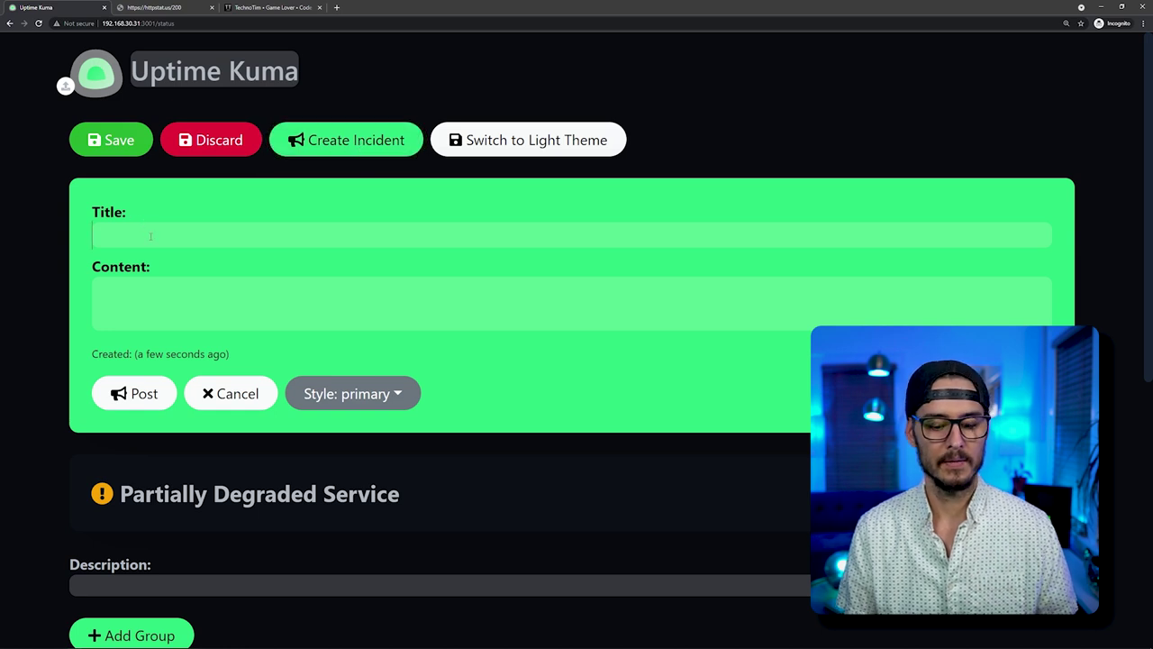
type("Oops")
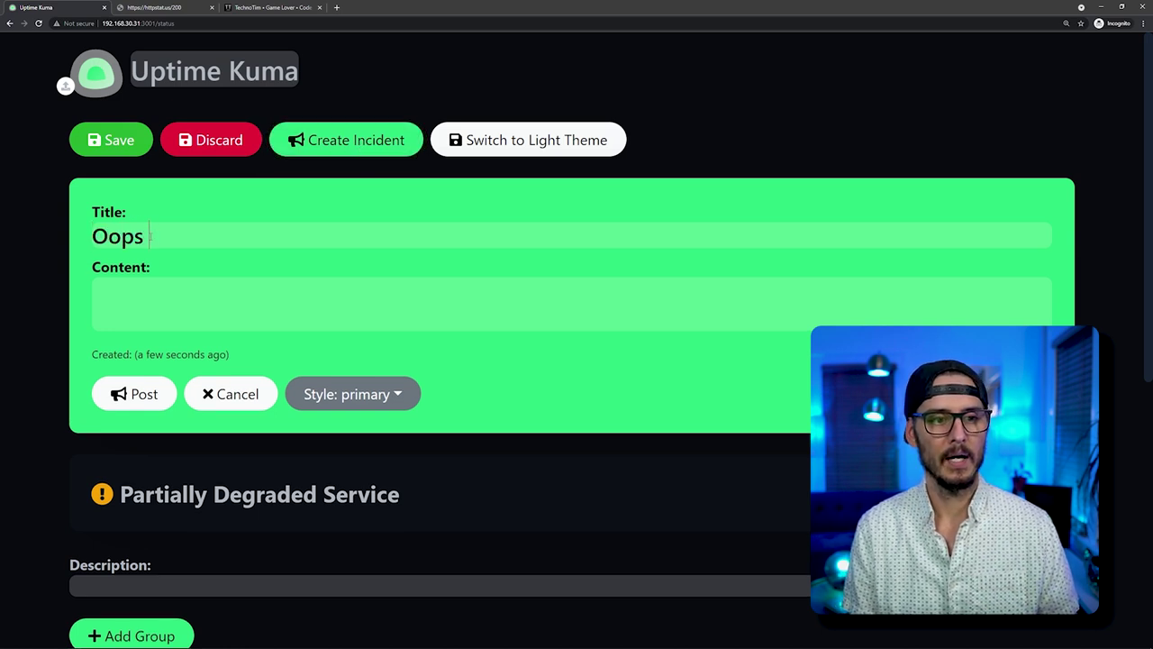
type(" I did it again")
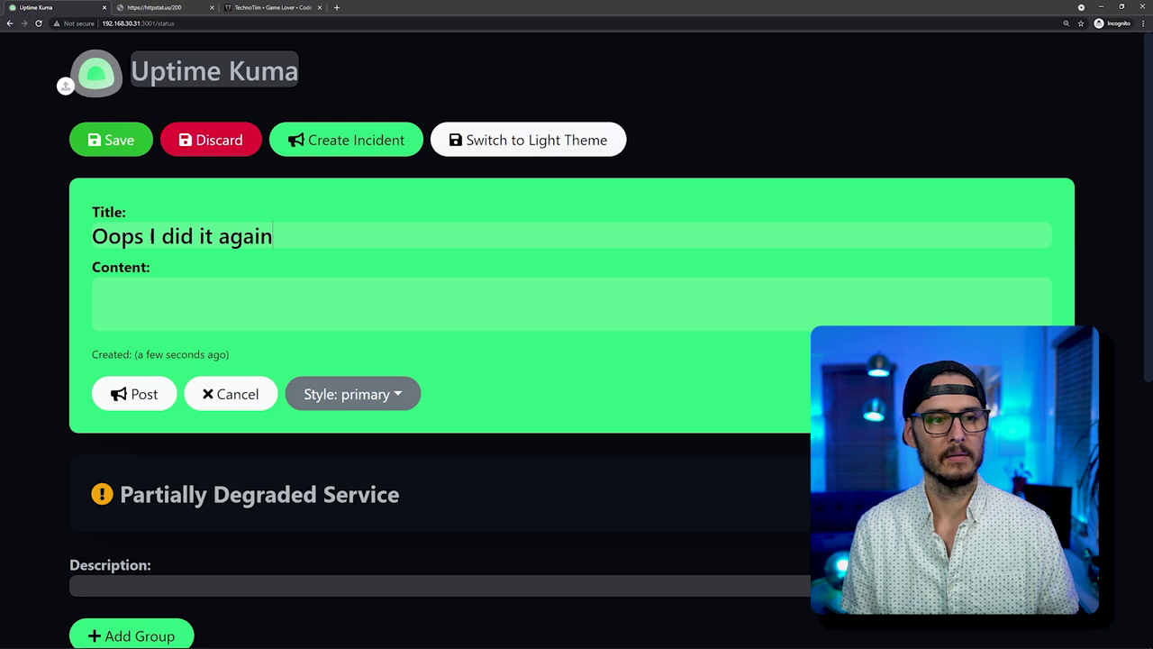
key("Tab")
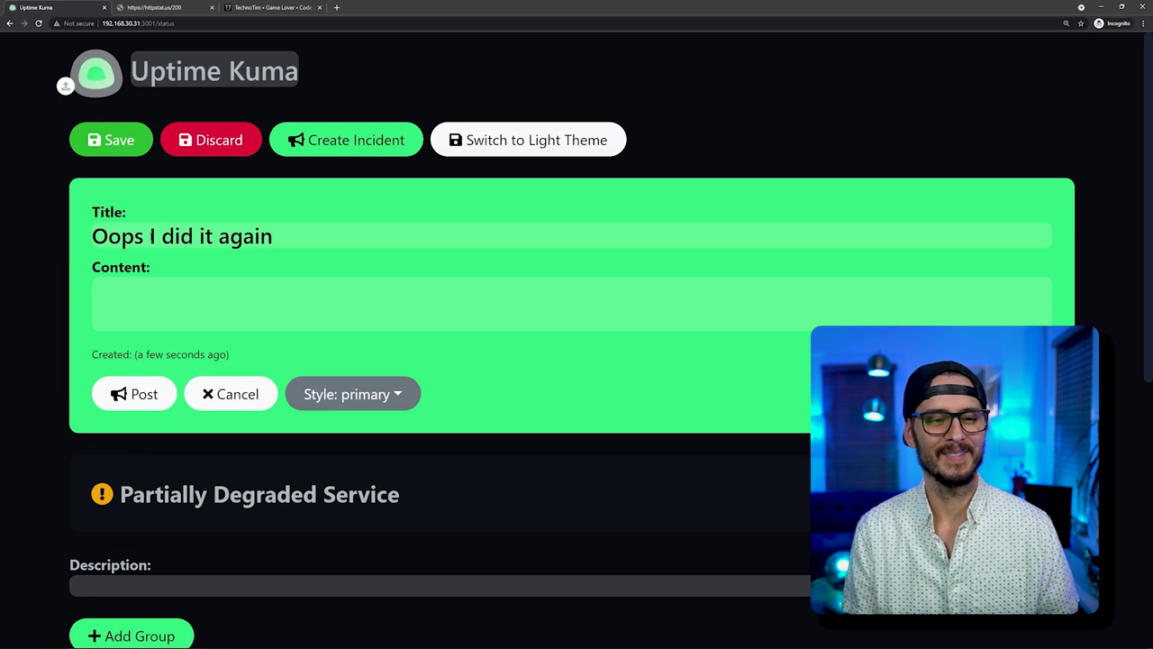
type("!")
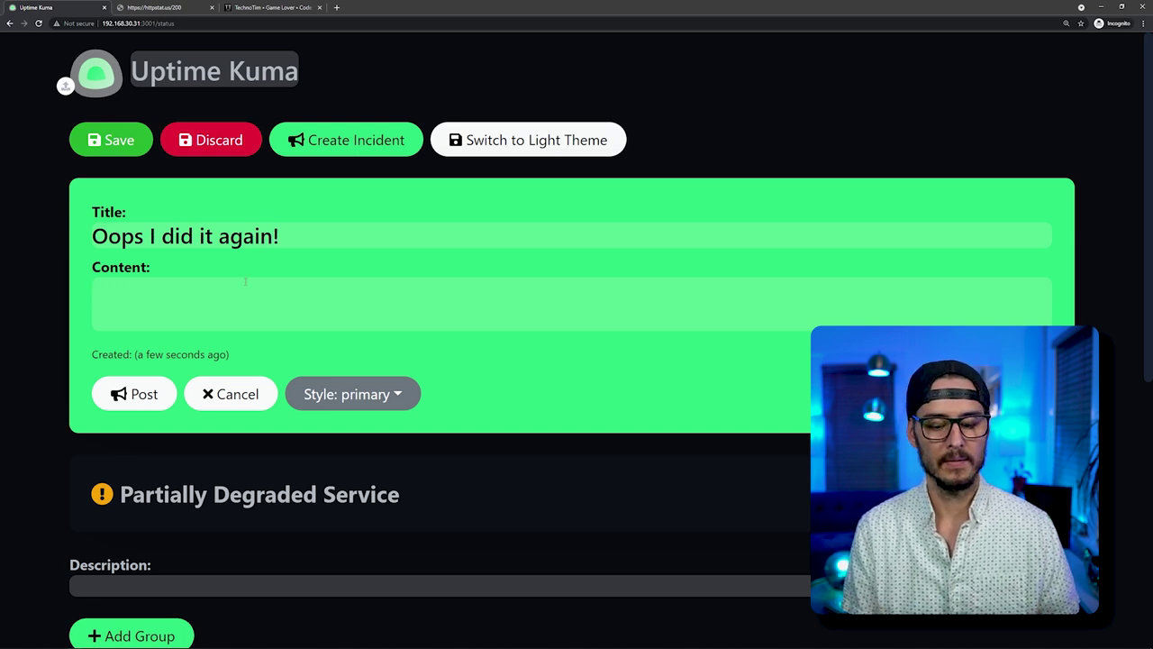
type("We're working hard to restore our services.  Until then just wait longer")
type("!!!!")
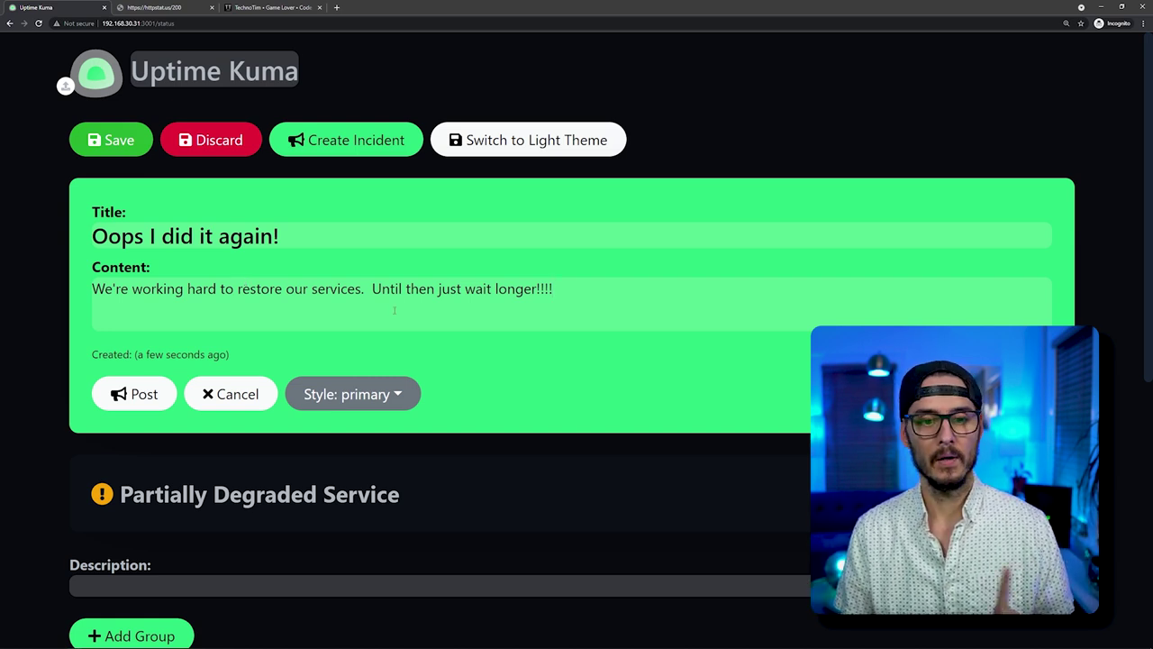
Try the info, warning, danger and primary styles on the incident.
left_click(397, 393)
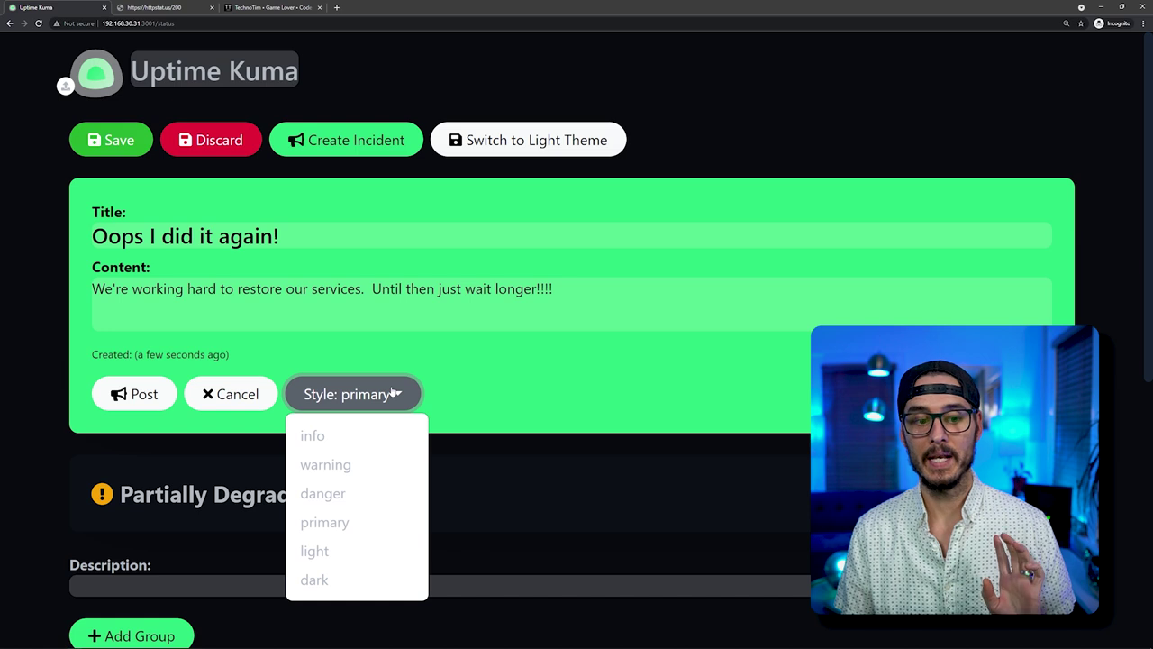
left_click(357, 446)
left_click(366, 402)
left_click(366, 463)
left_click(369, 411)
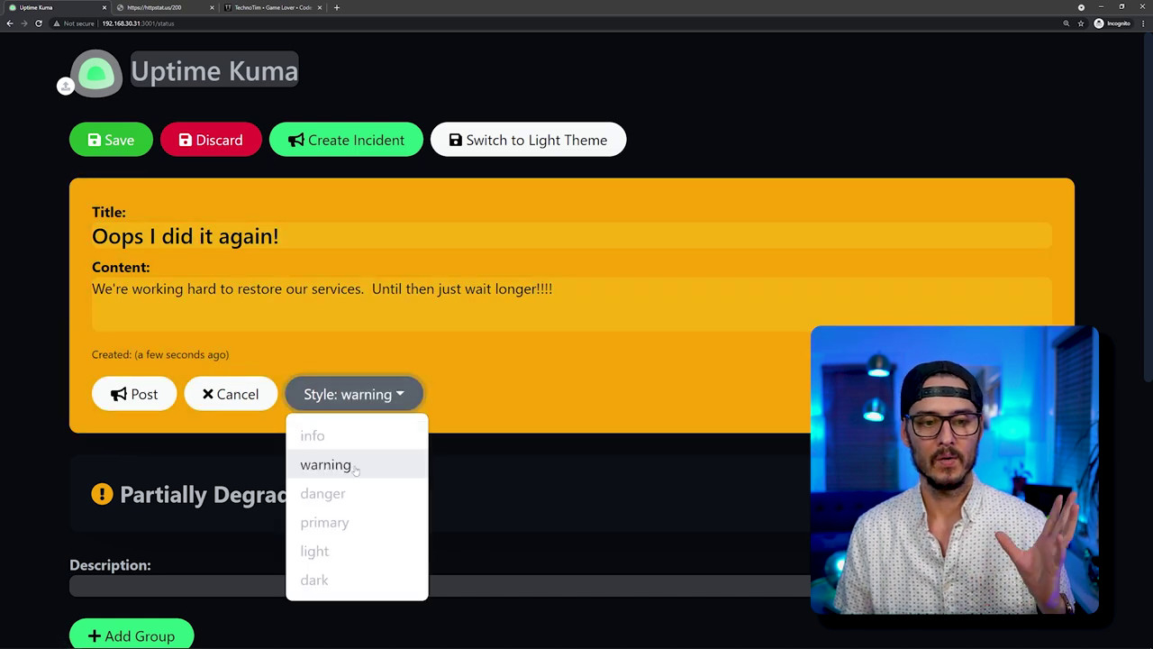
left_click(339, 497)
left_click(377, 407)
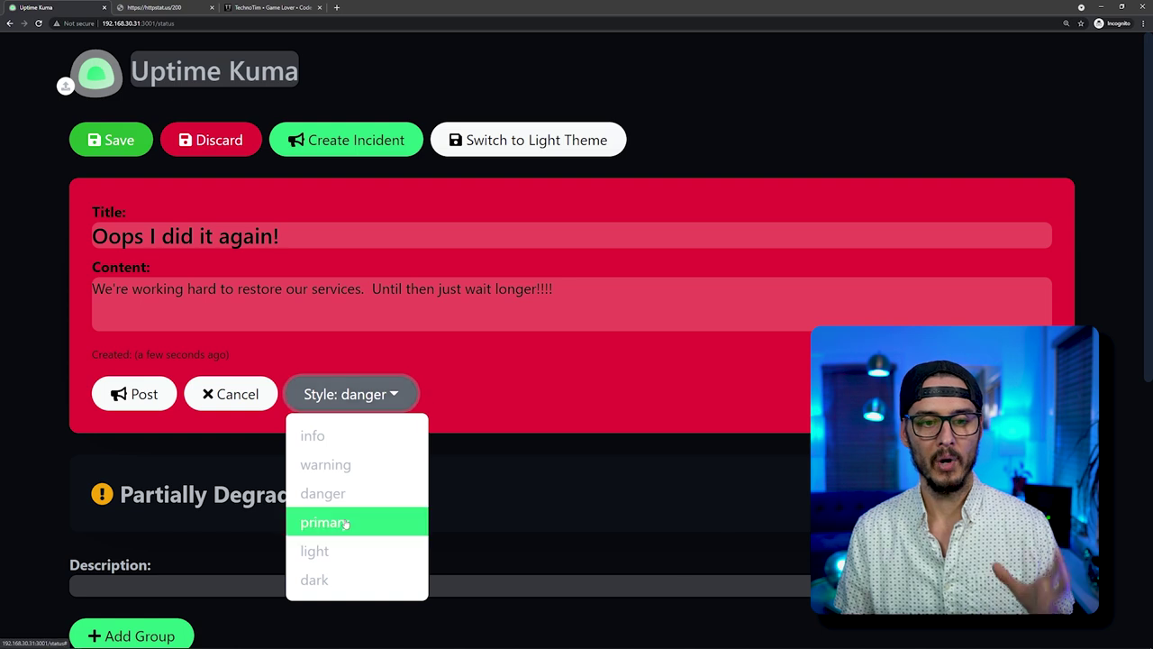
left_click(330, 522)
left_click(376, 397)
left_click(389, 402)
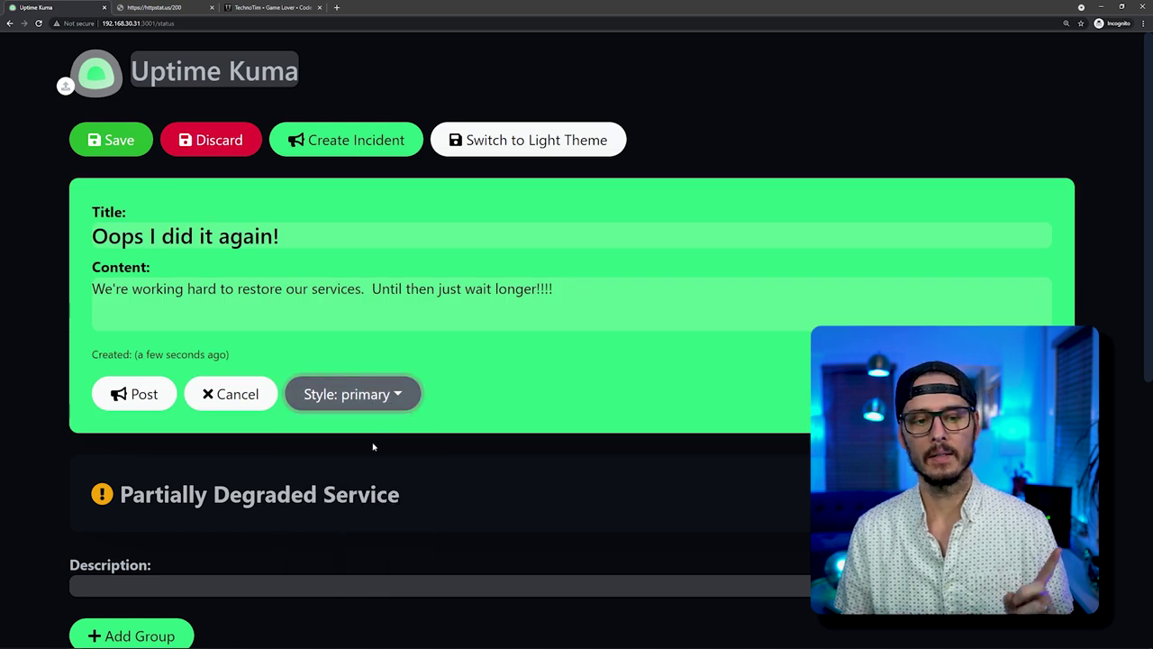
Set the incident's style to danger and post it on the status page.
left_click(384, 402)
left_click(366, 494)
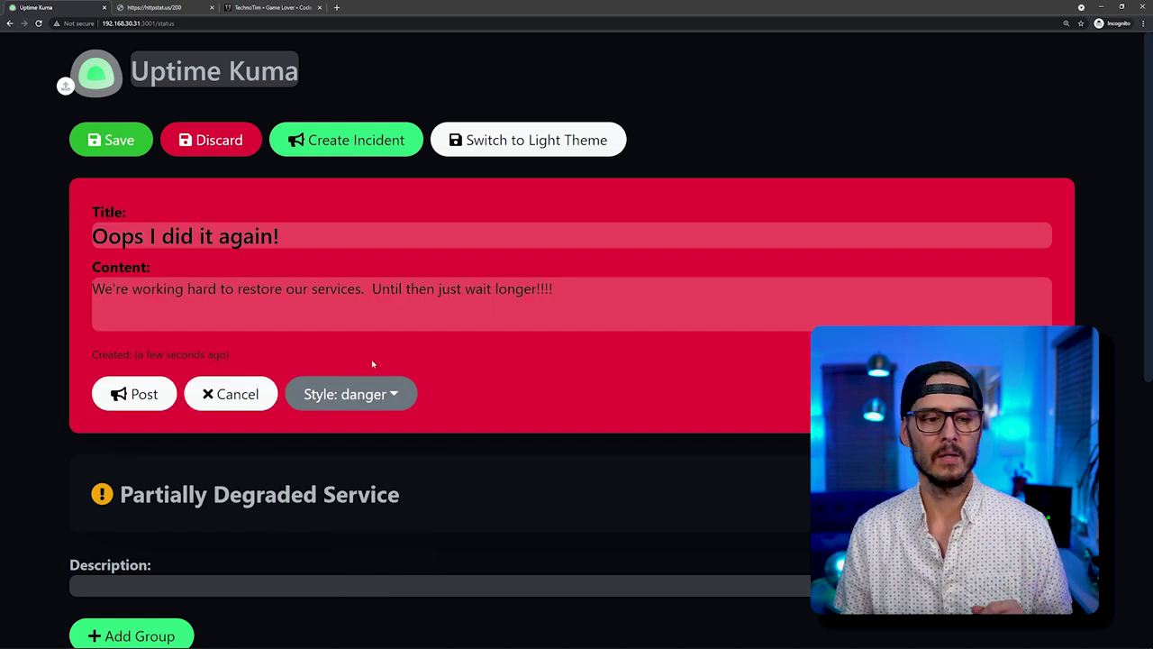
left_click(140, 396)
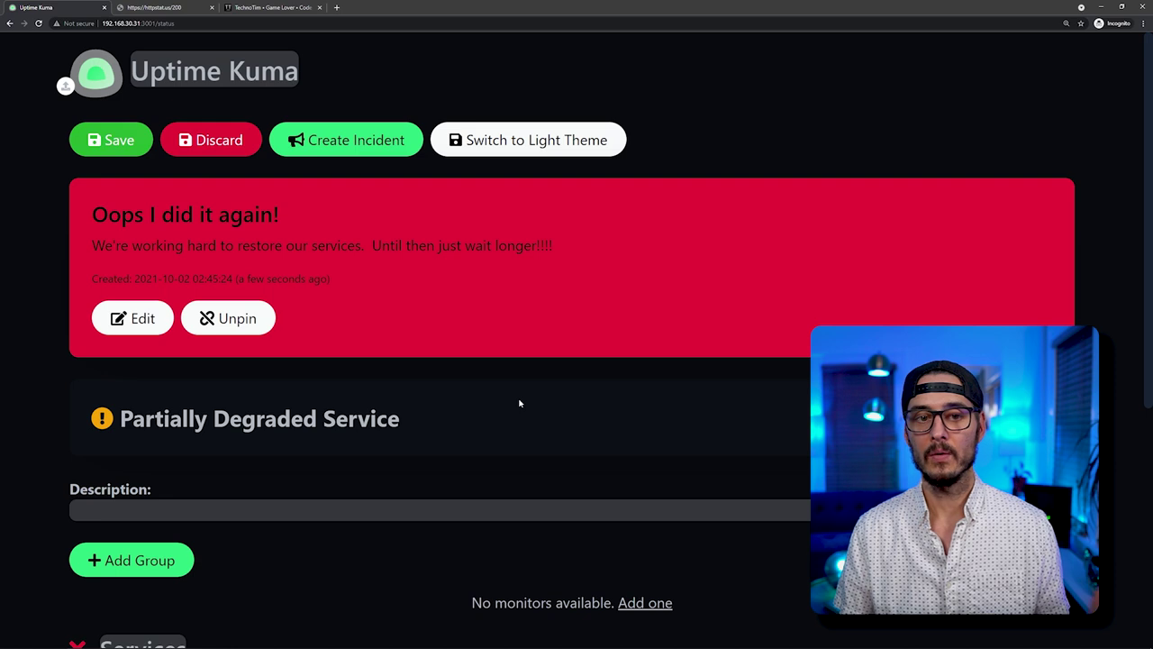
scroll(546, 404, "down", 4)
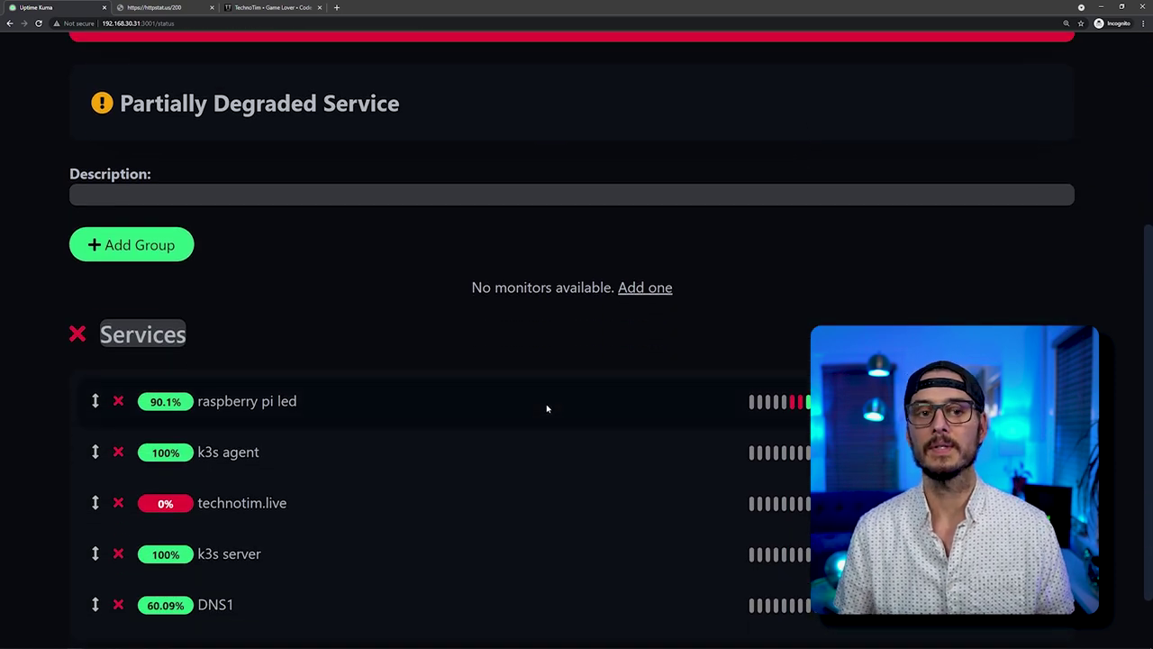
scroll(546, 409, "up", 4)
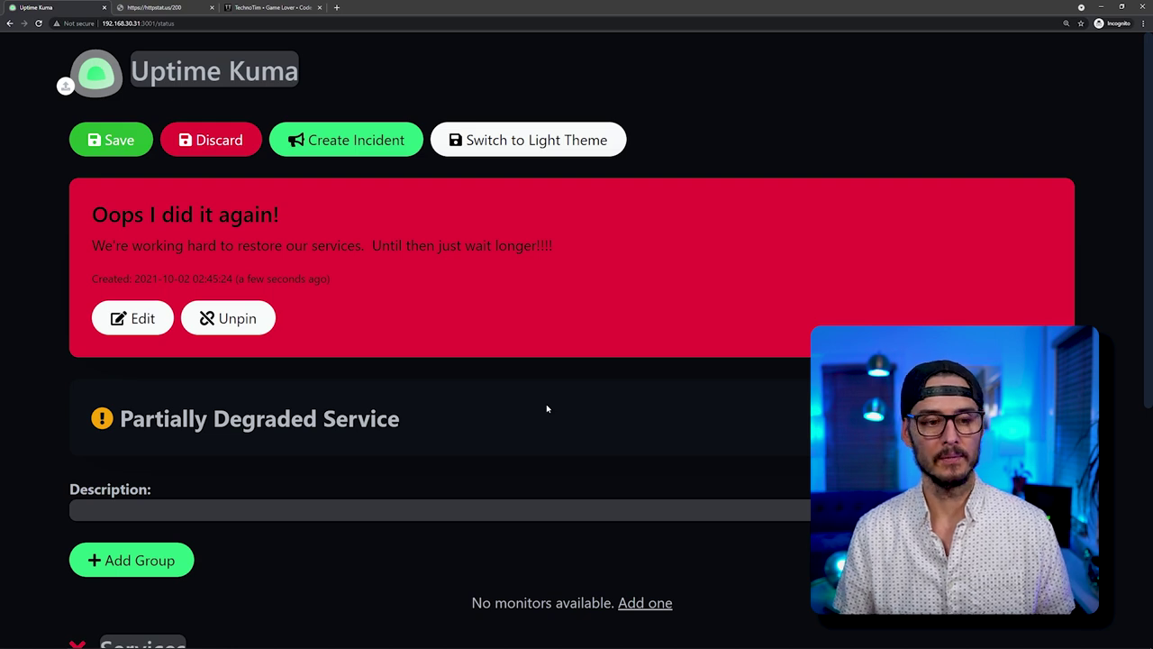
scroll(545, 409, "down", 2)
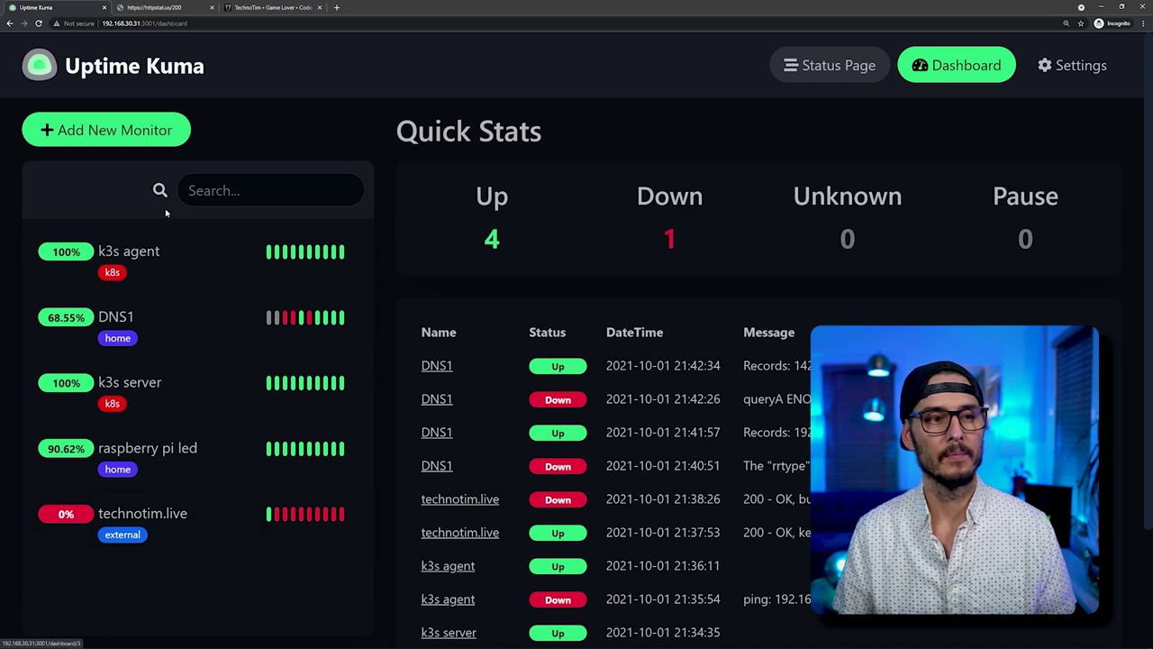
Start a new notification from the settings, with type Discord and friendly name "Discord Alert".
left_click(106, 130)
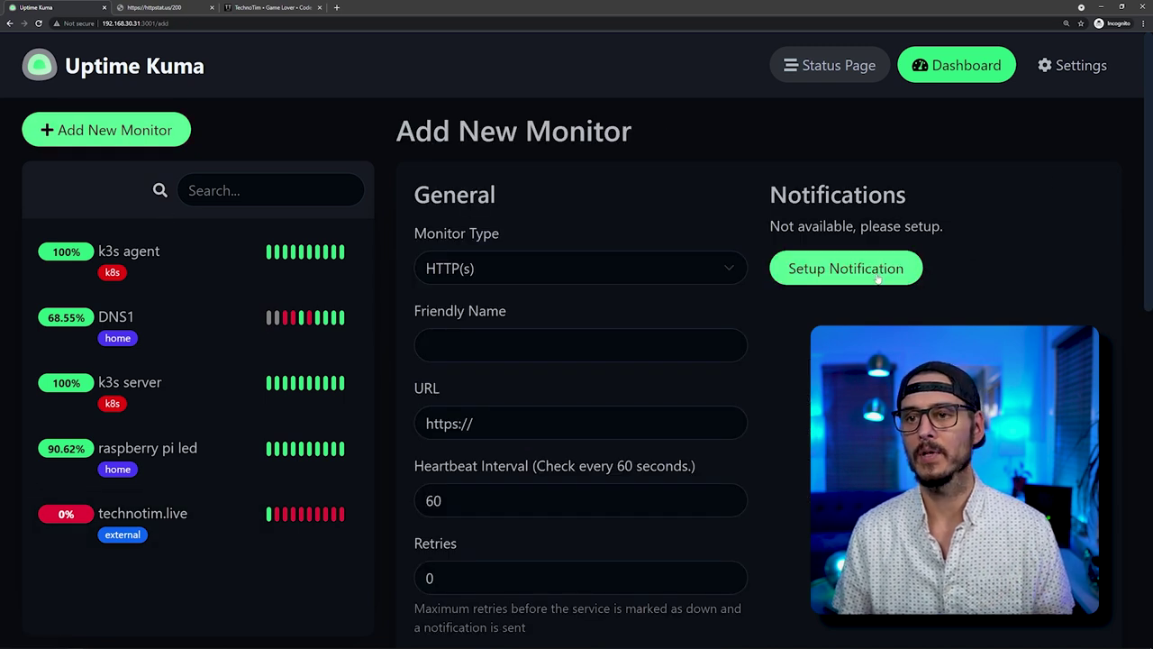
left_click(1065, 78)
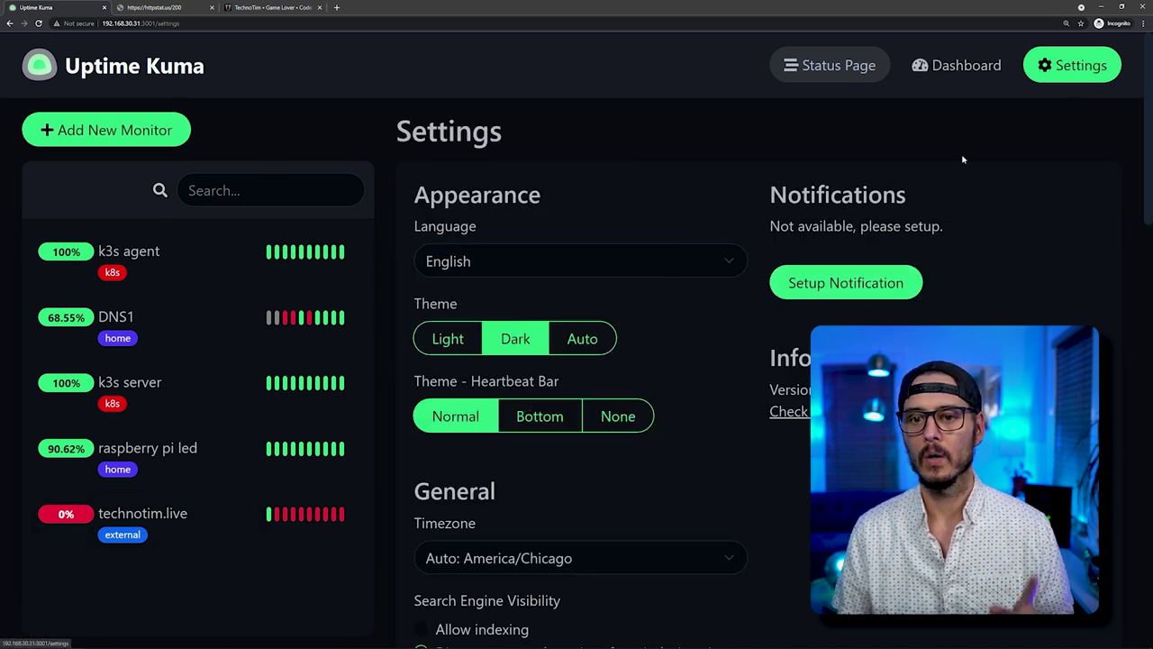
left_click(843, 280)
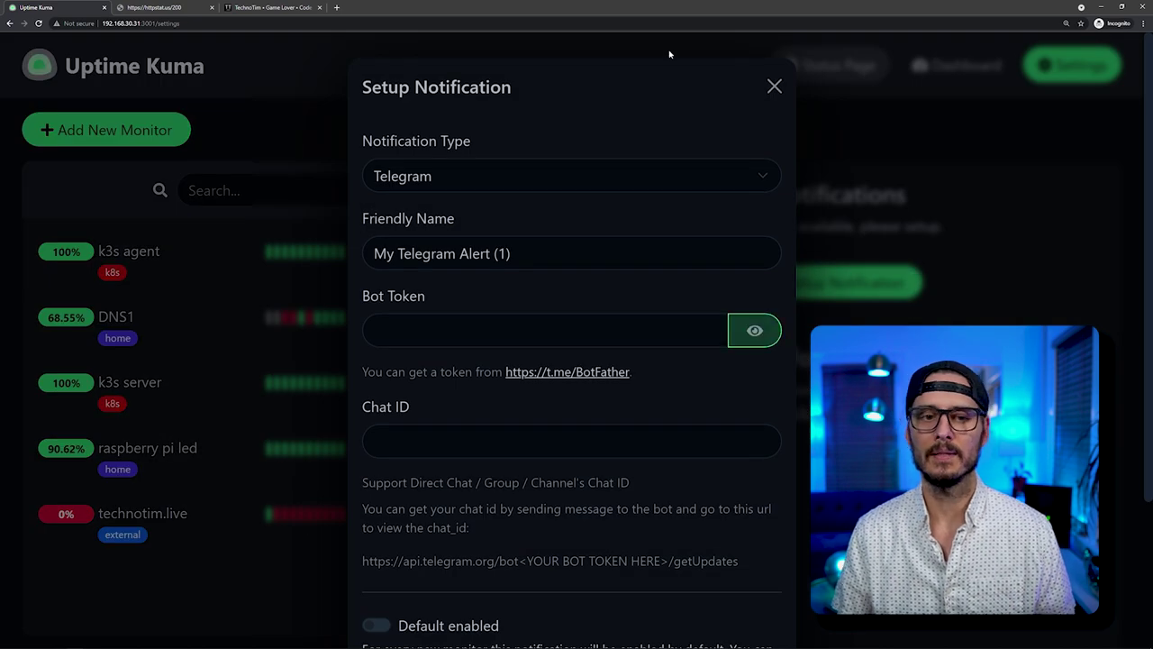
left_click(561, 190)
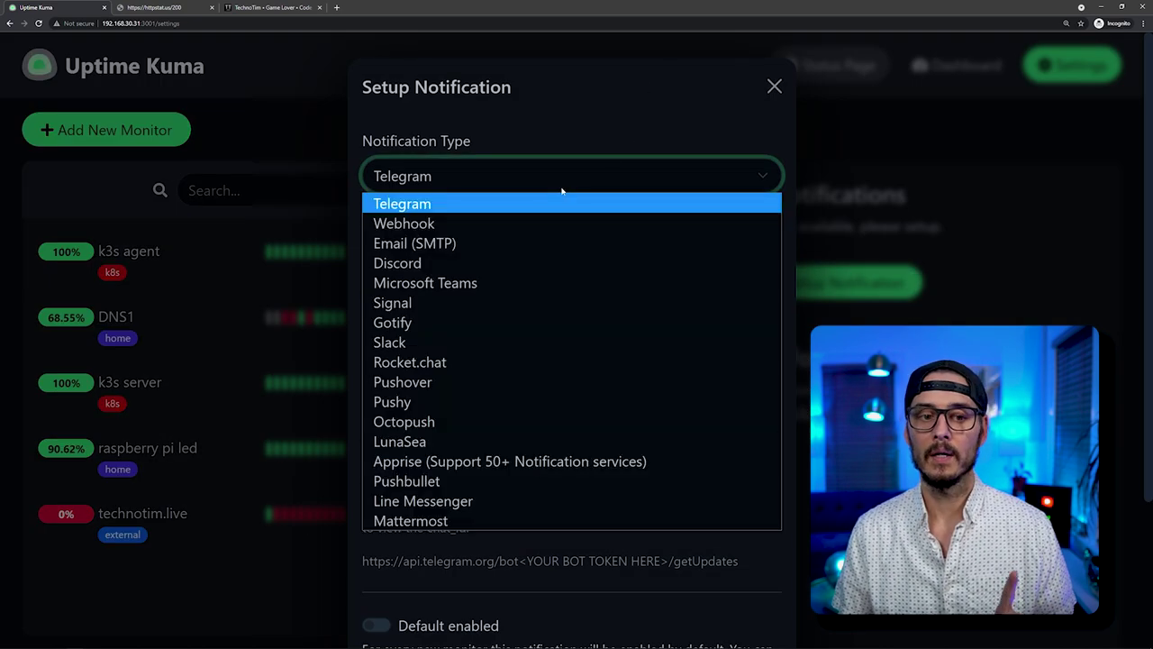
left_click(483, 264)
left_click_drag(504, 254, 353, 244)
type("Discord Alert")
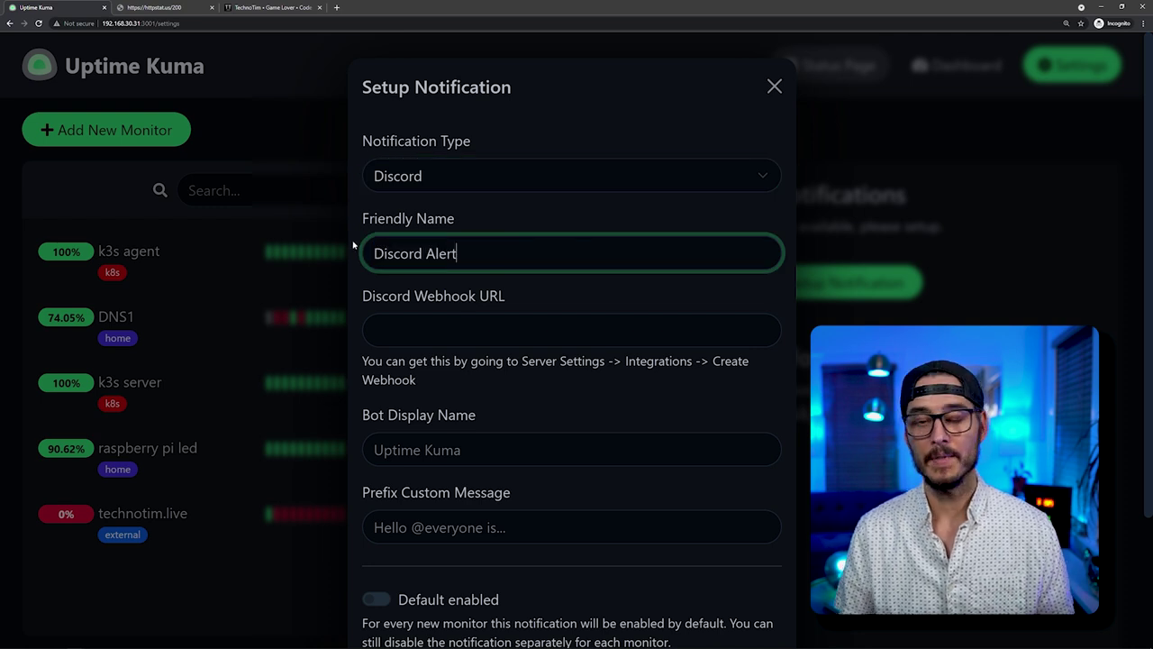
key("Tab")
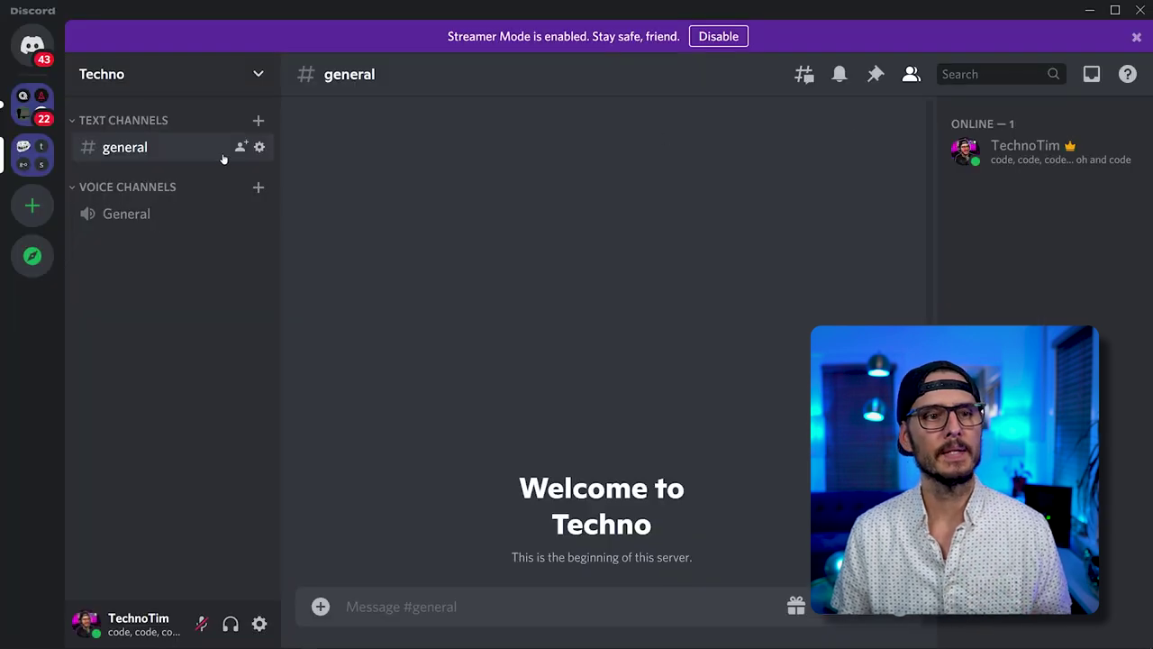
Switch to Discord and create a webhook in the Techno server's integrations.
left_click(239, 86)
left_click(171, 194)
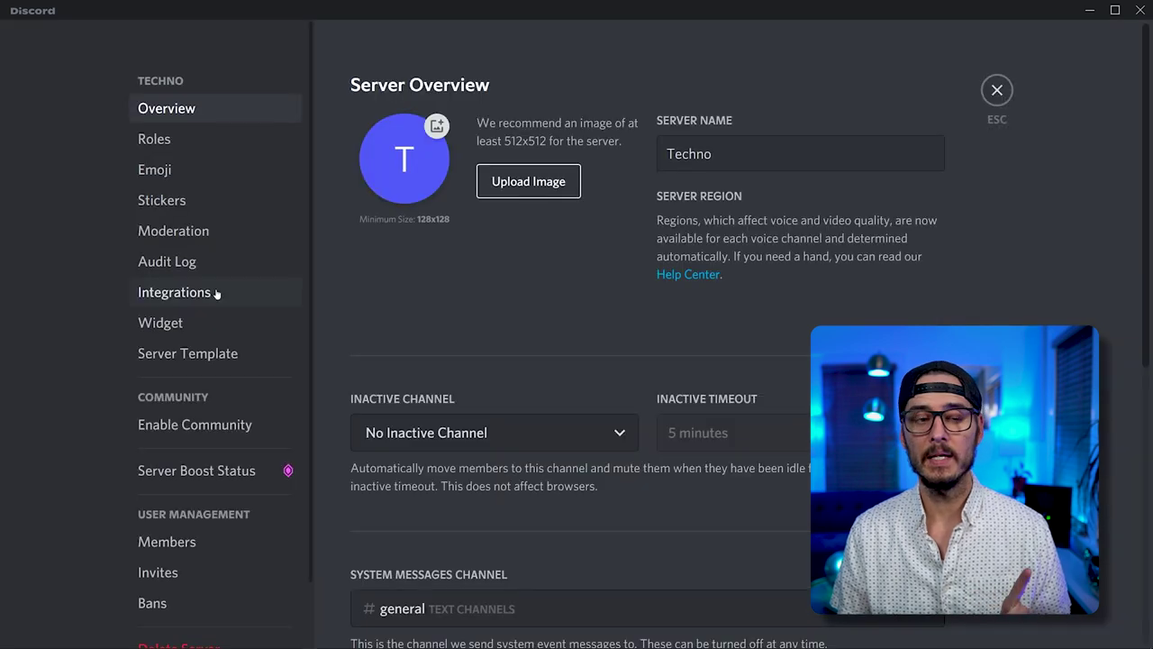
left_click(216, 293)
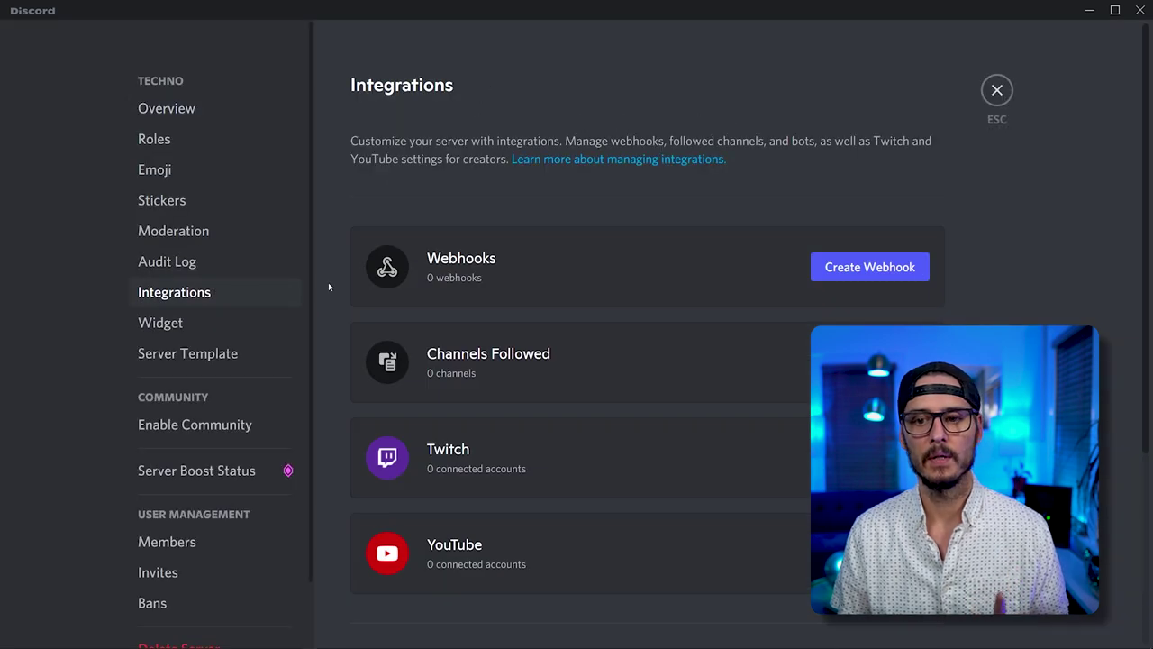
left_click(849, 263)
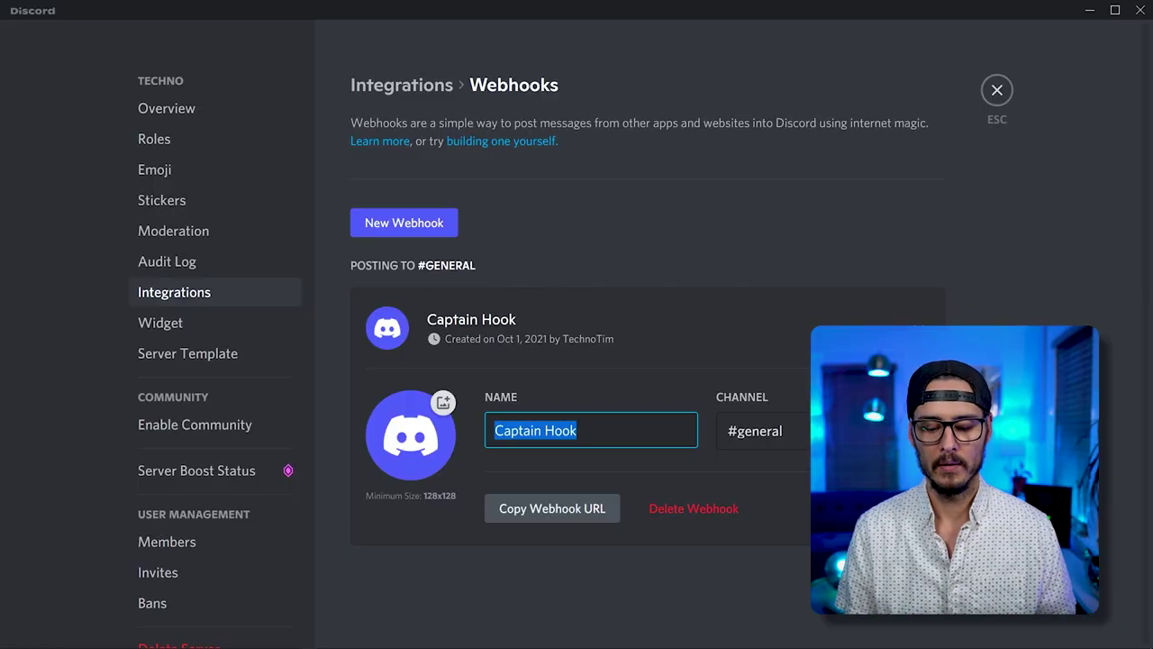
Name the new webhook Kuma and give it the Uptime Kuma logo as its image.
type("Uptime Kuma")
key("Home")
key("Delete")
key("Delete")
key("Delete")
key("Delete")
key("Delete")
key("Delete")
key("Delete")
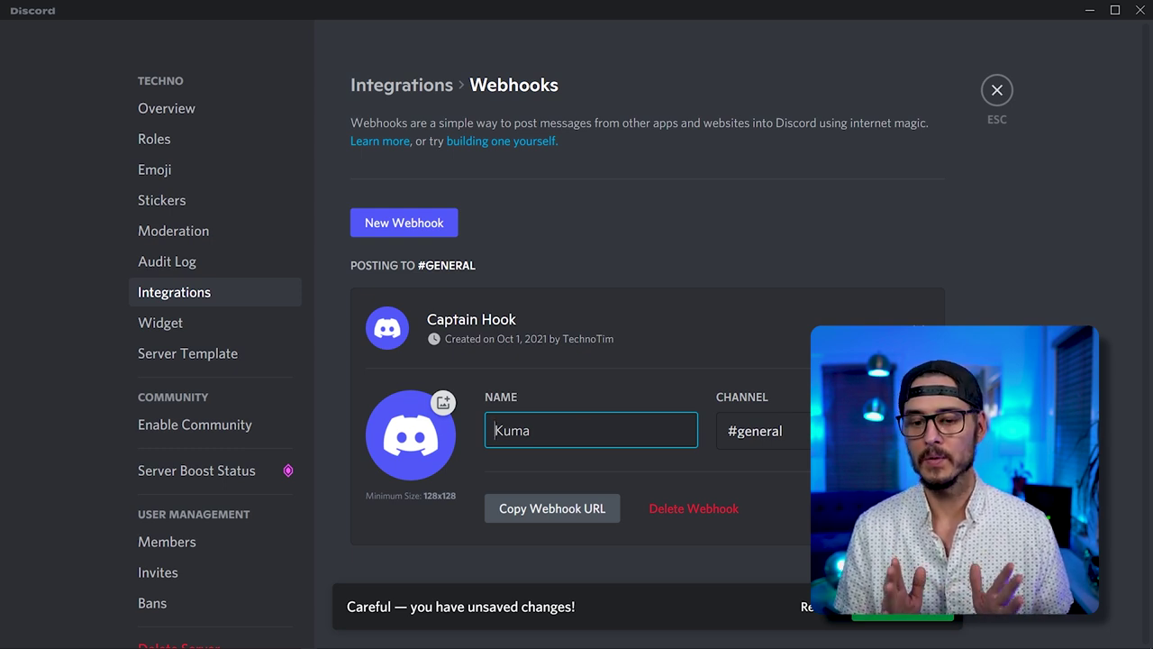
left_click(683, 365)
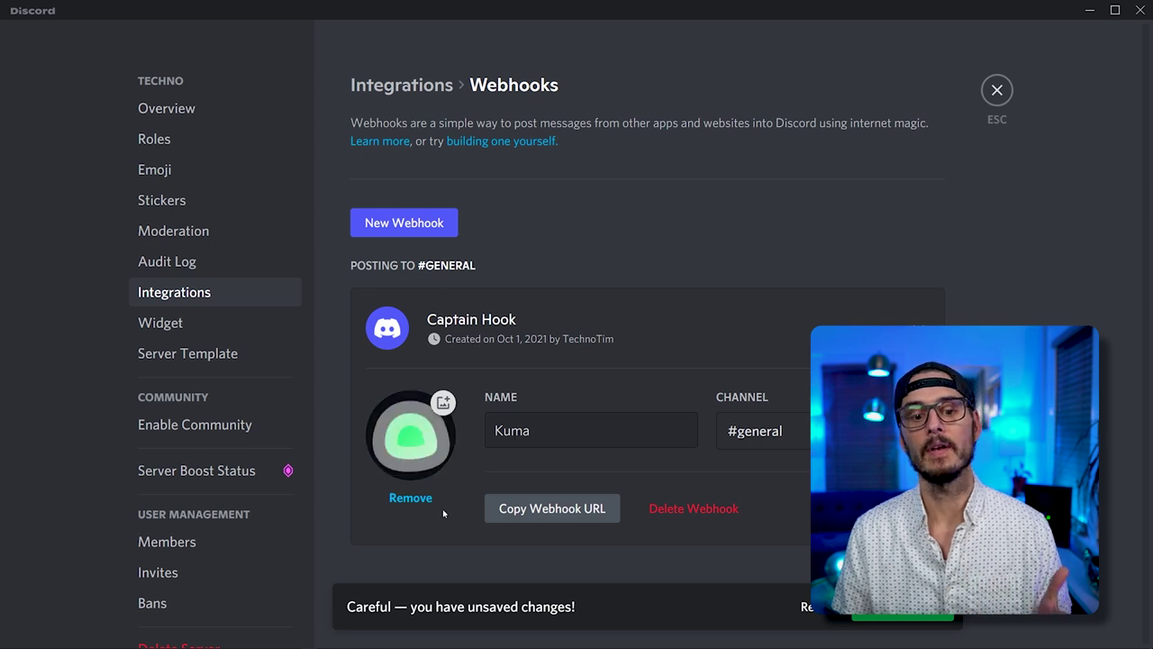
Copy the Kuma webhook's URL, save the webhook changes and leave the server settings.
left_click(586, 511)
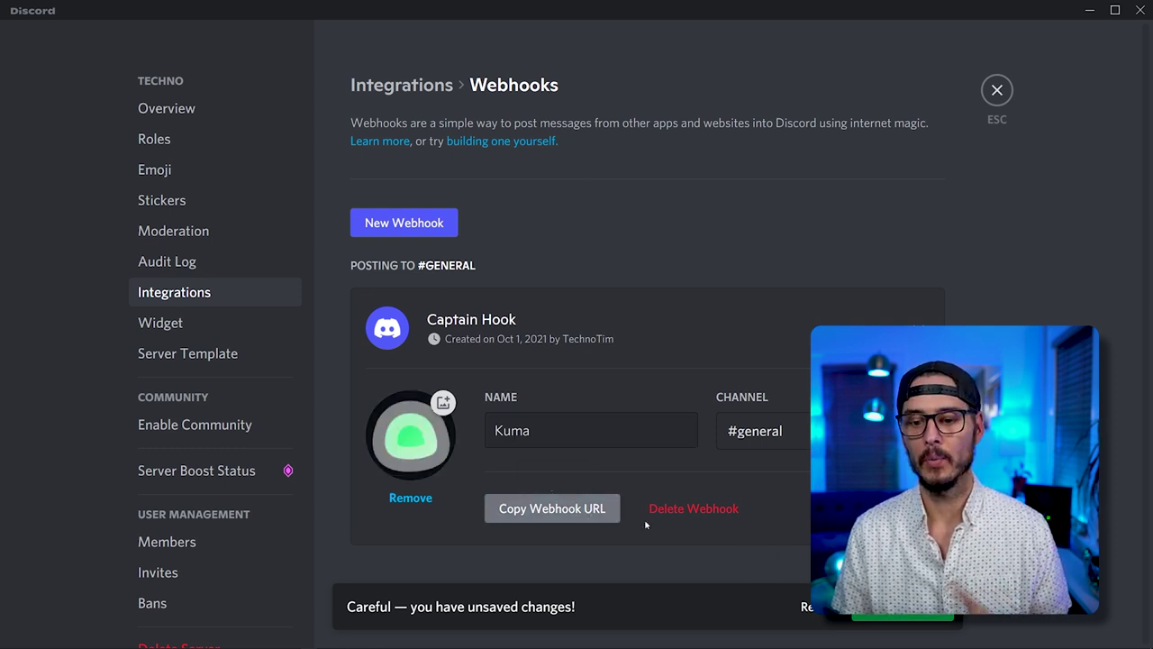
left_click(900, 606)
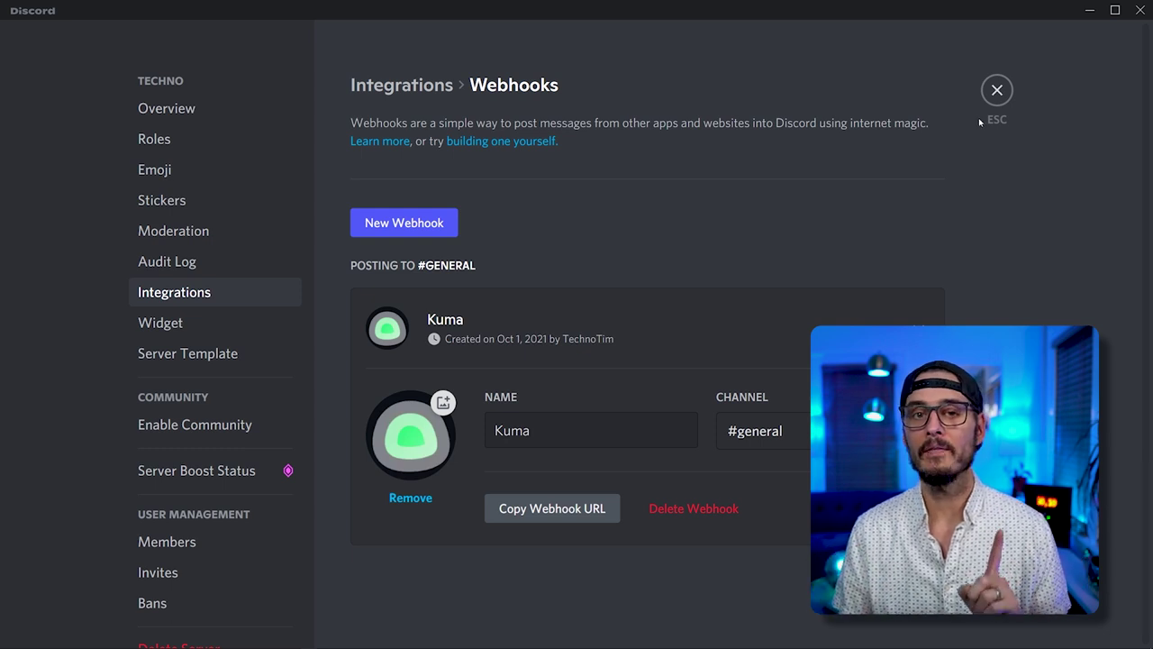
left_click(997, 90)
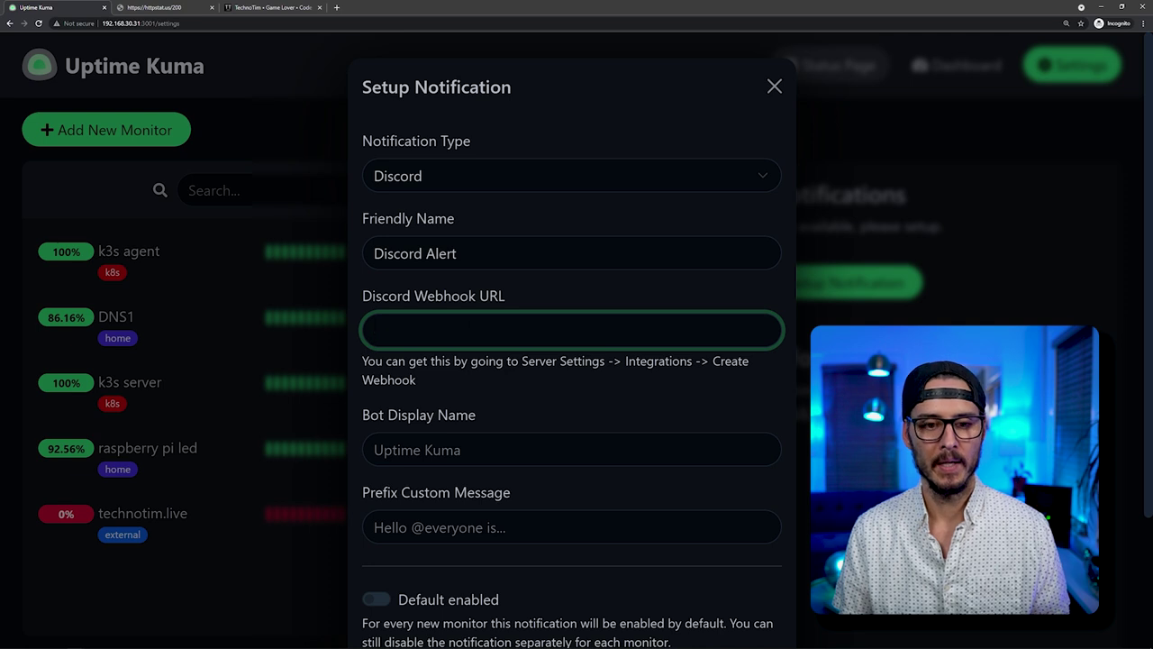
Back in Uptime Kuma, paste the copied webhook URL into the Discord notification and check the full address.
key("ctrl+v")
key("ctrl+a")
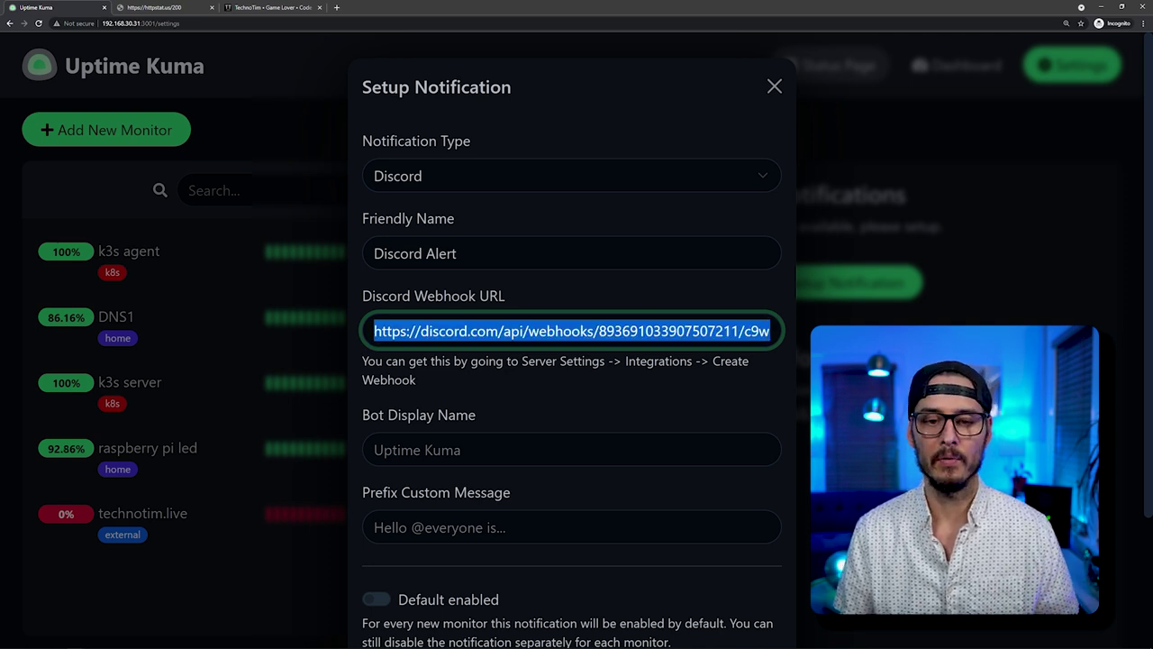
left_click(573, 330)
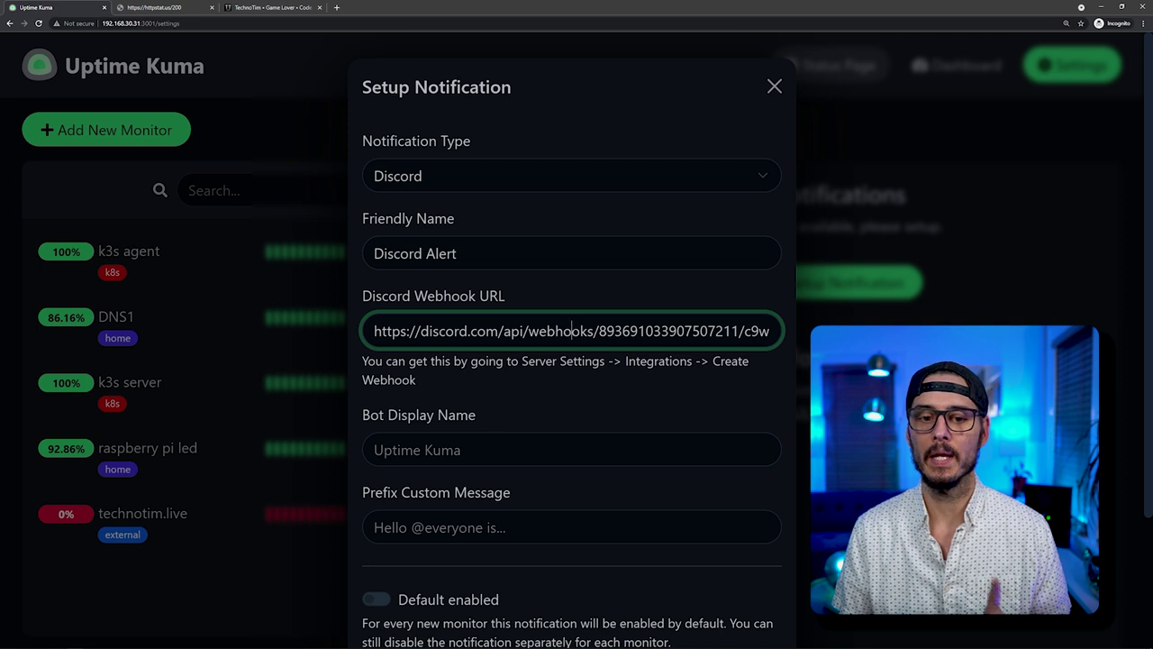
left_click_drag(598, 331, 780, 330)
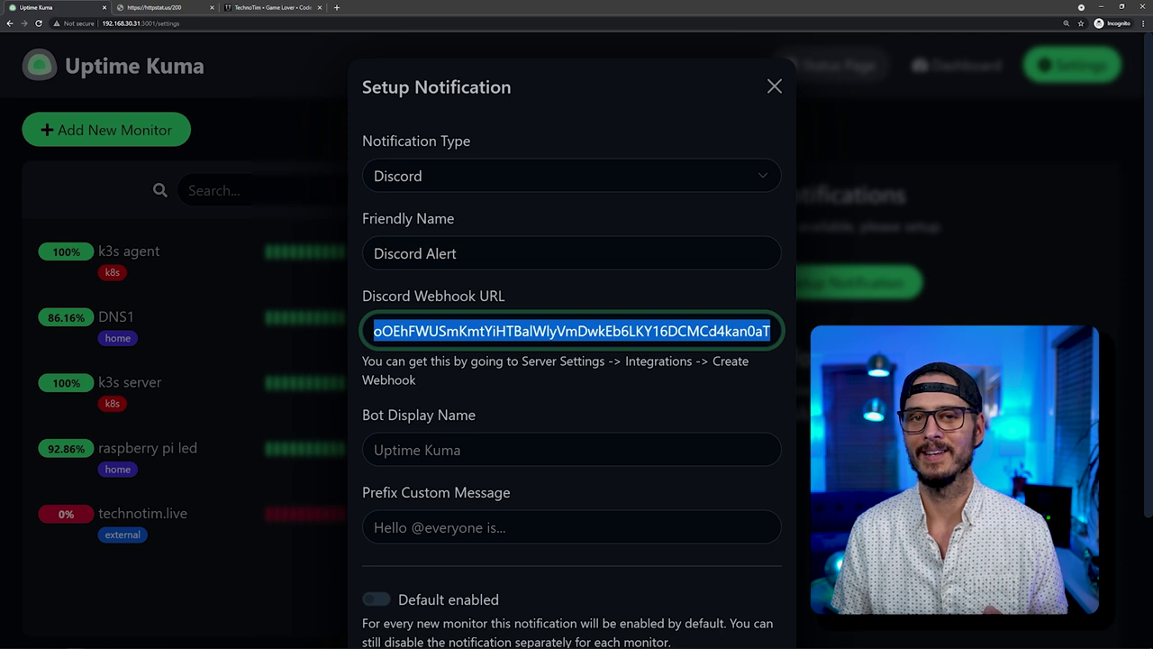
left_click(709, 331)
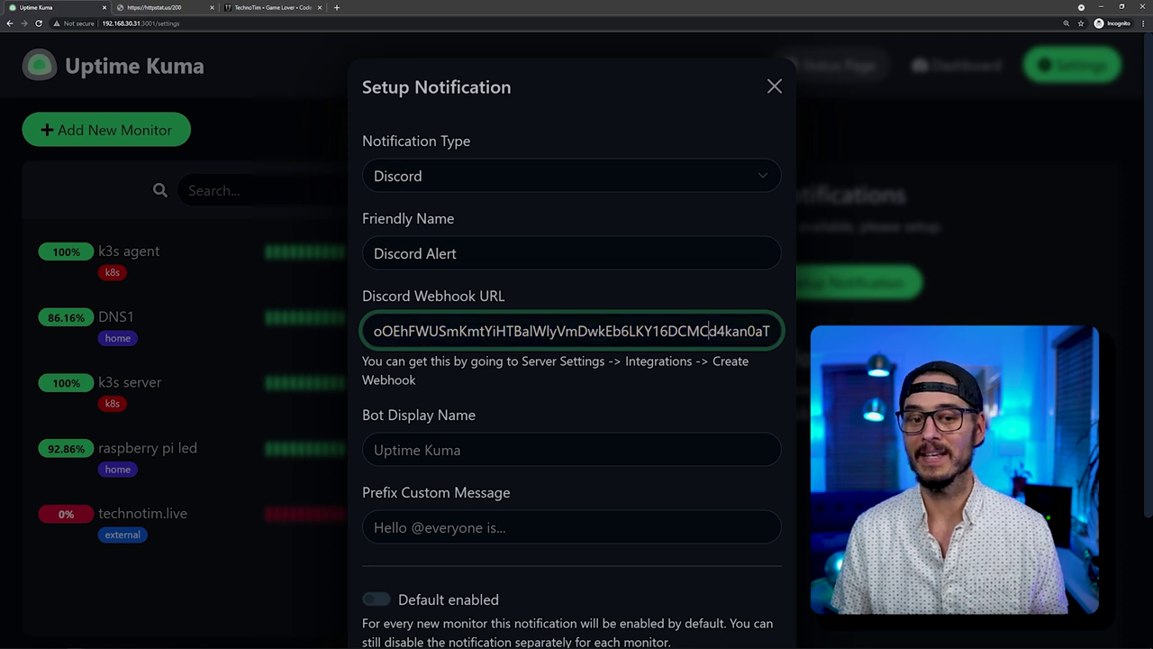
left_click_drag(709, 331, 458, 330)
key("Home")
scroll(571, 360, "down", 1)
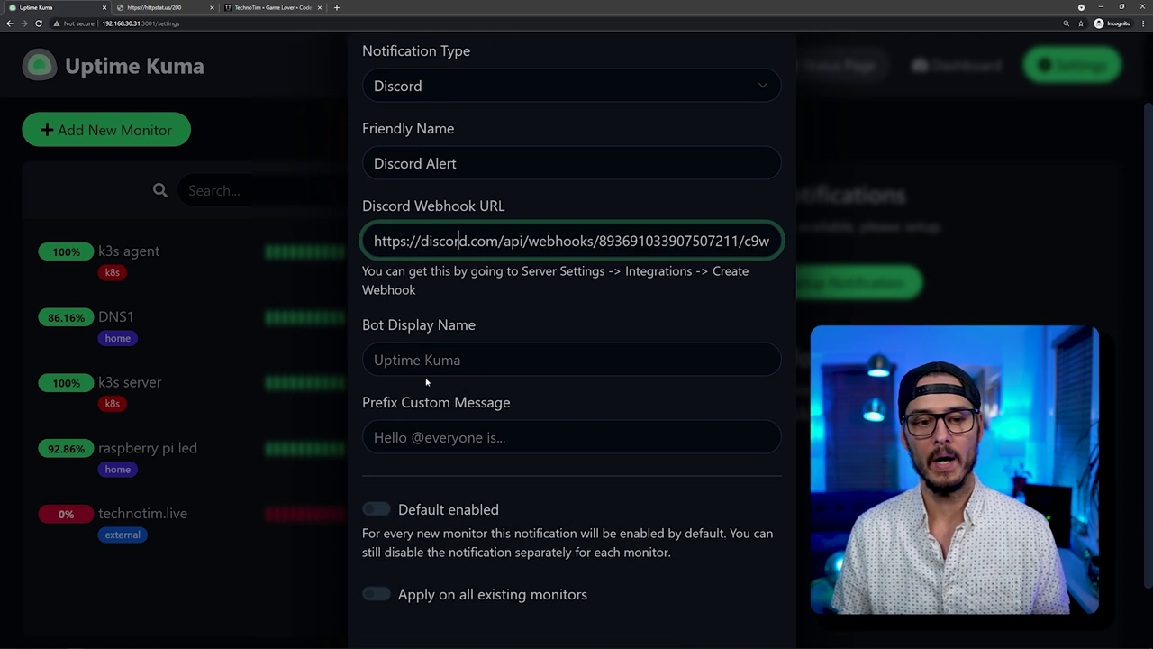
Set the Discord notification's bot display name to Kuma and its prefix custom message to Hello.
key("Tab")
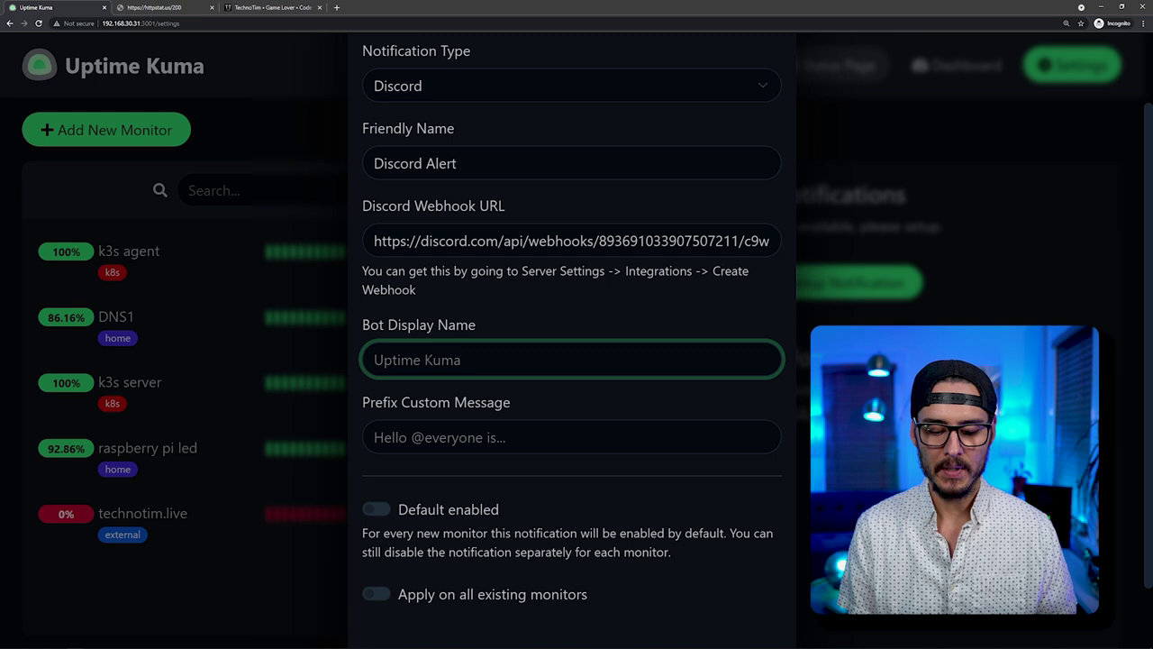
type("Kuma")
key("Tab")
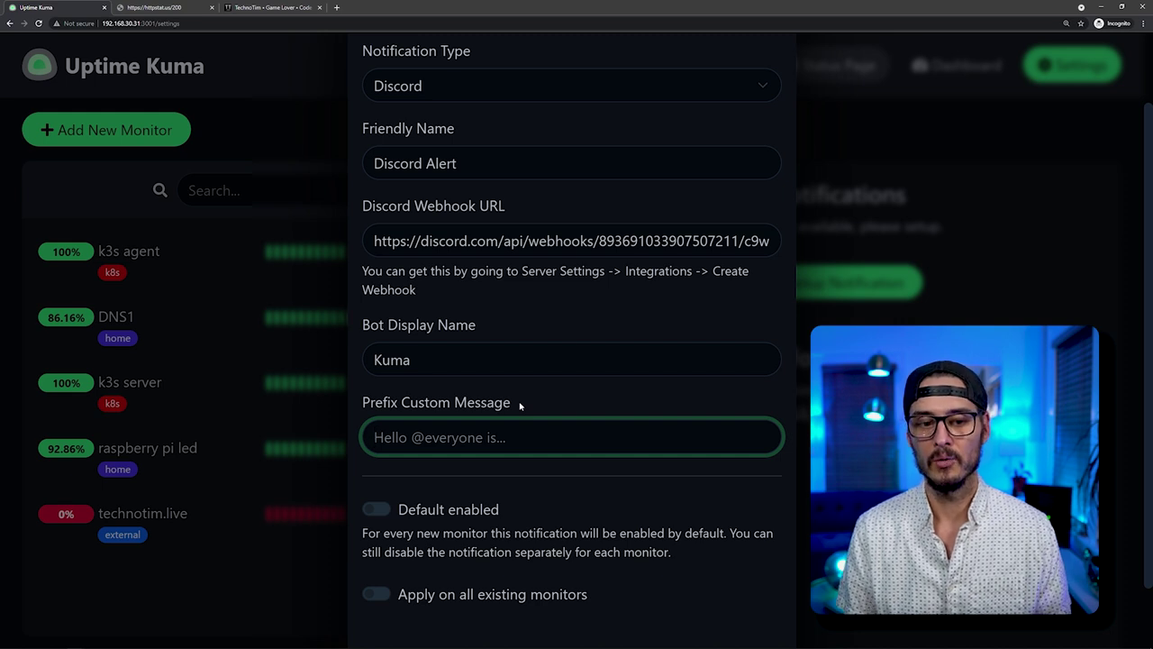
type("Hello")
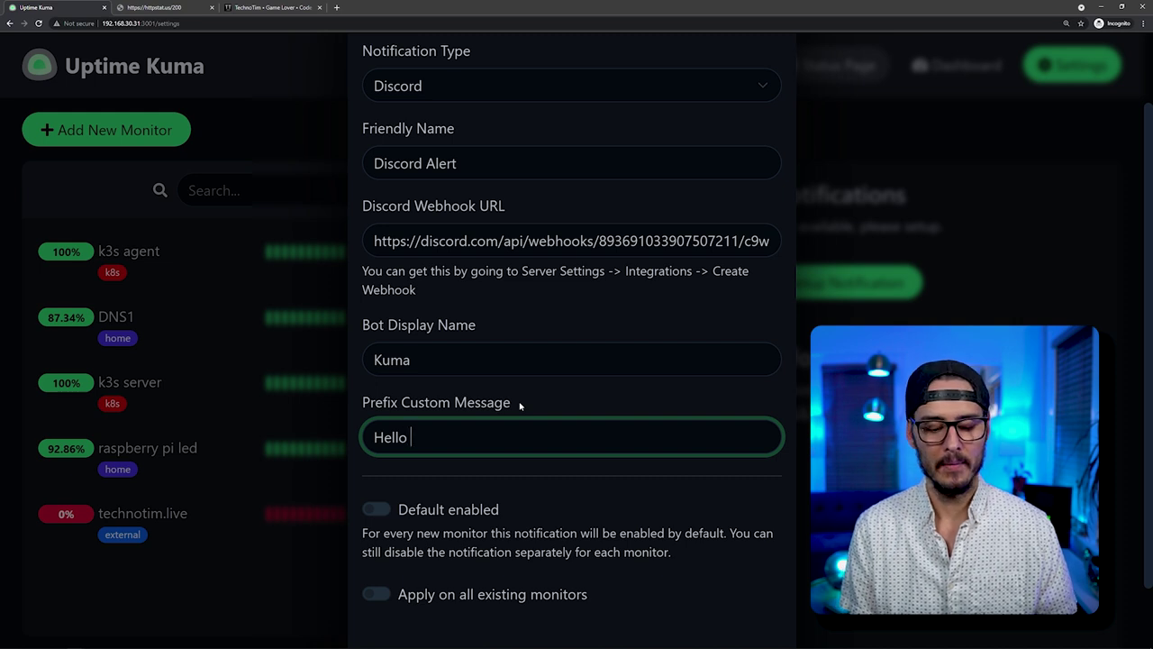
type(" @networkadmins")
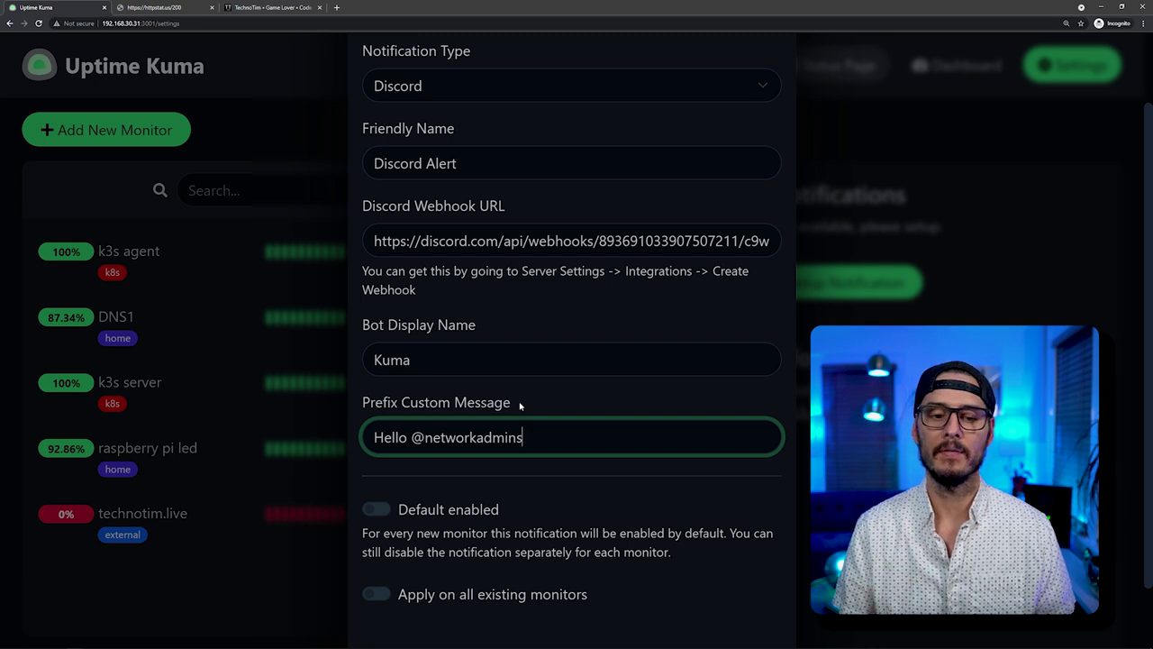
key("BackSpace")
key("BackSpace")
key("BackSpace")
key("BackSpace")
key("BackSpace")
key("BackSpace")
key("BackSpace")
key("BackSpace")
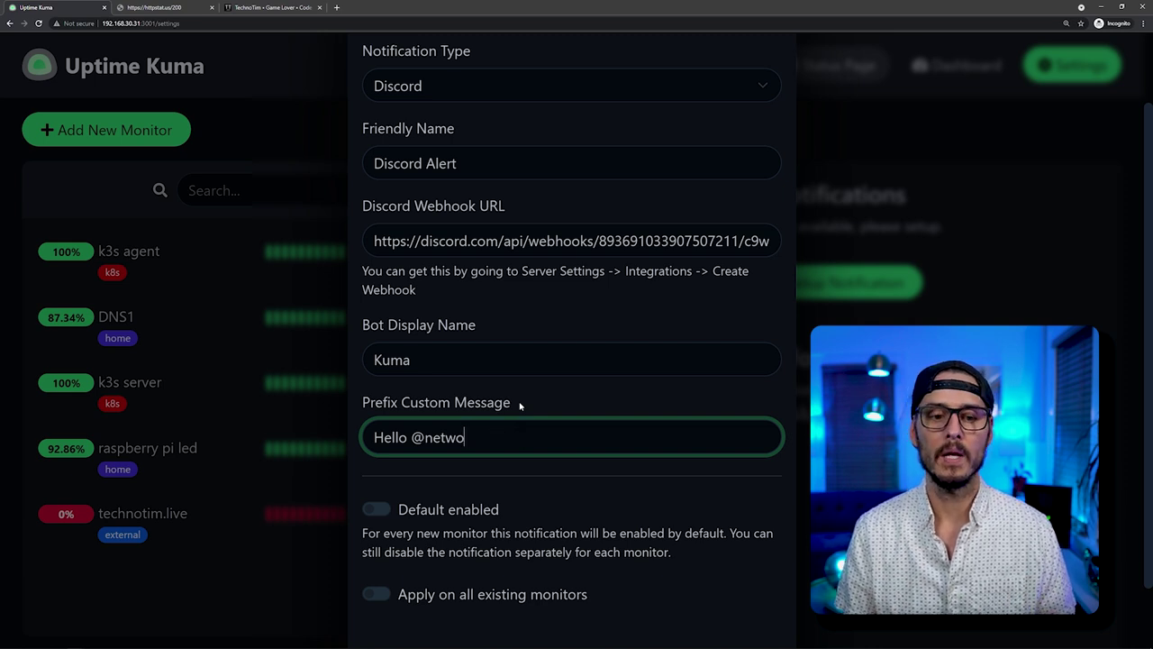
key("BackSpace")
key("BackSpace")
key("BackSpace")
key("BackSpace")
key("BackSpace")
key("BackSpace")
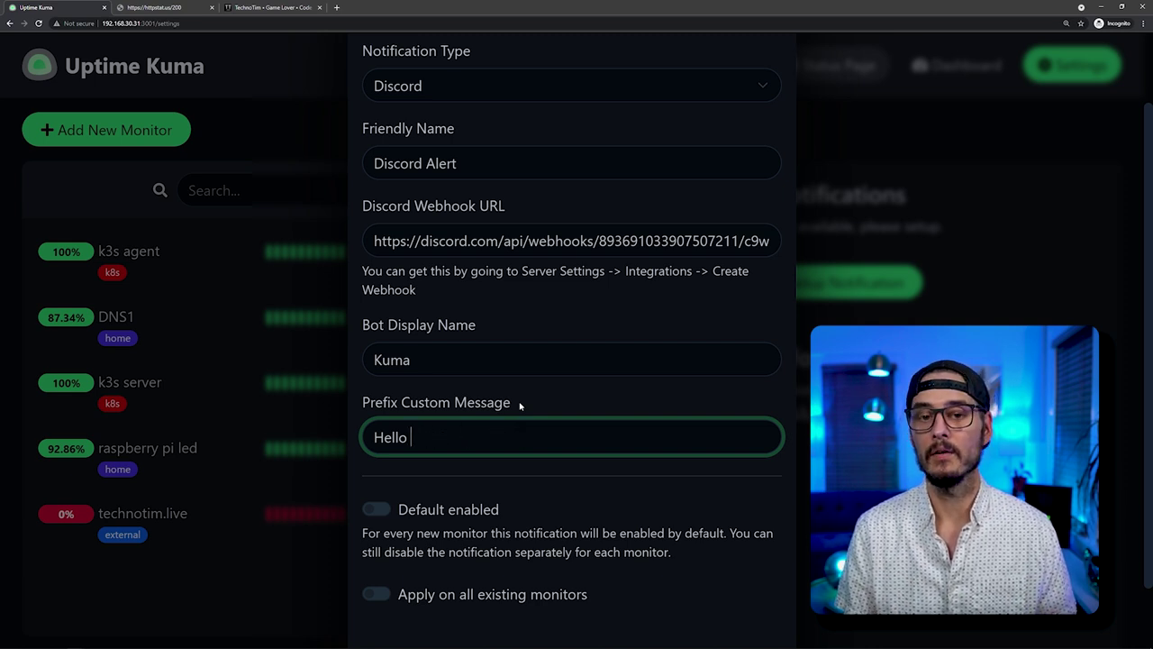
type("@technoti")
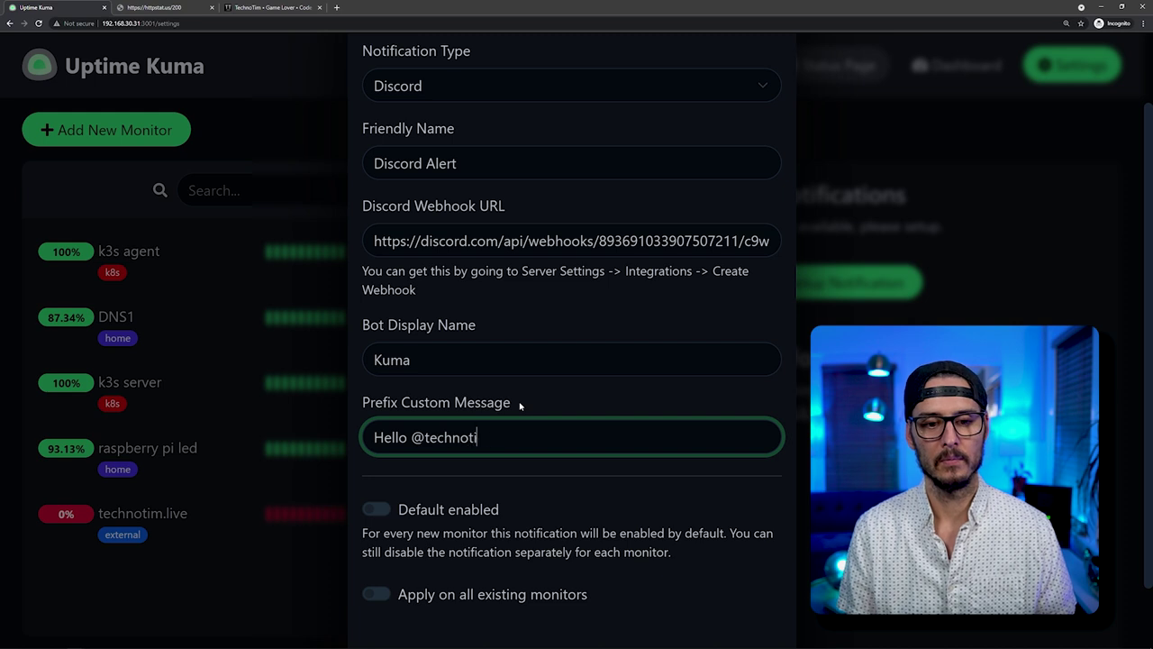
type("m")
key("BackSpace")
key("BackSpace")
key("BackSpace")
key("BackSpace")
key("BackSpace")
key("BackSpace")
key("BackSpace")
key("BackSpace")
key("BackSpace")
key("BackSpace")
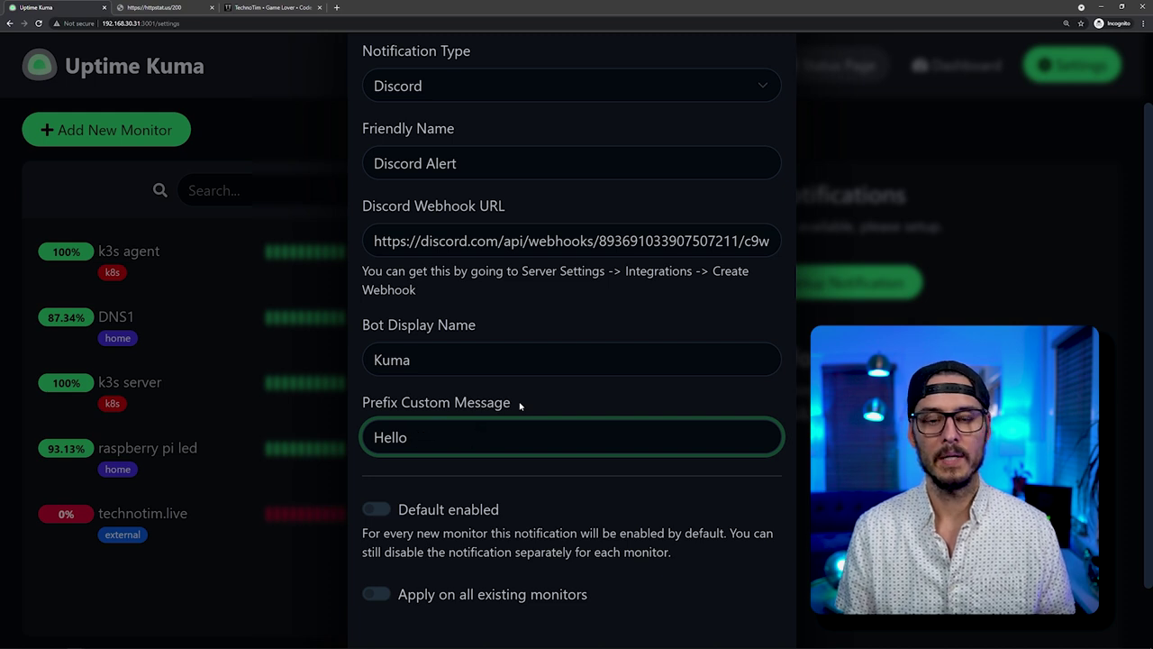
key("BackSpace")
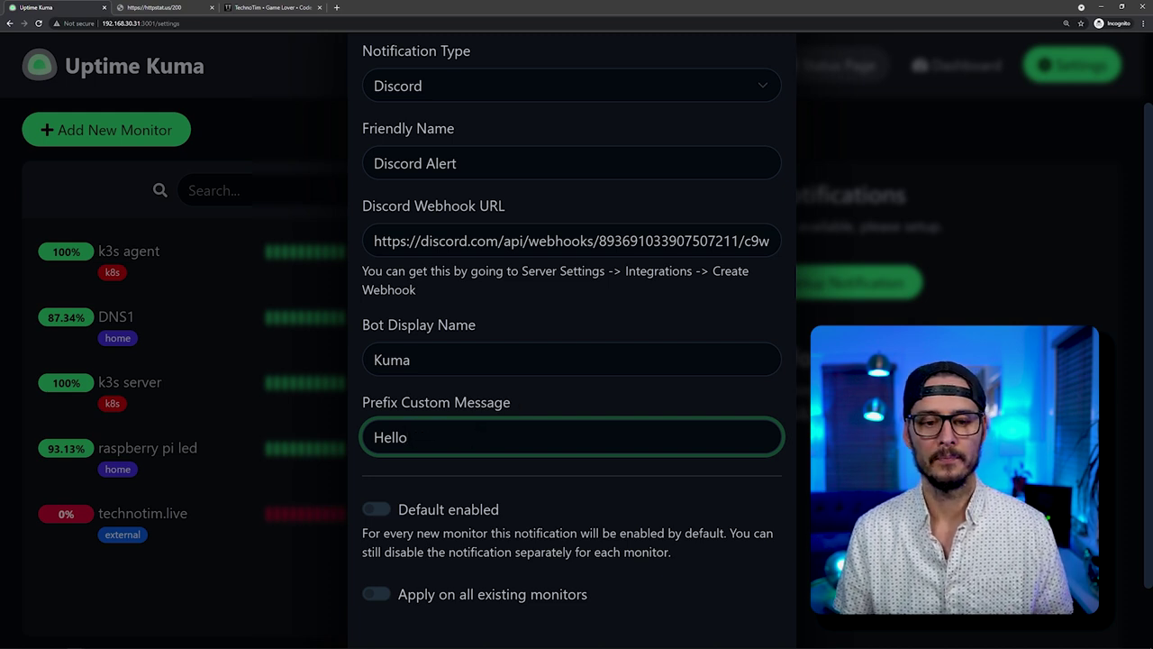
Enable the Discord notification by default for new monitors and apply it to all existing monitors.
scroll(438, 446, "down", 2)
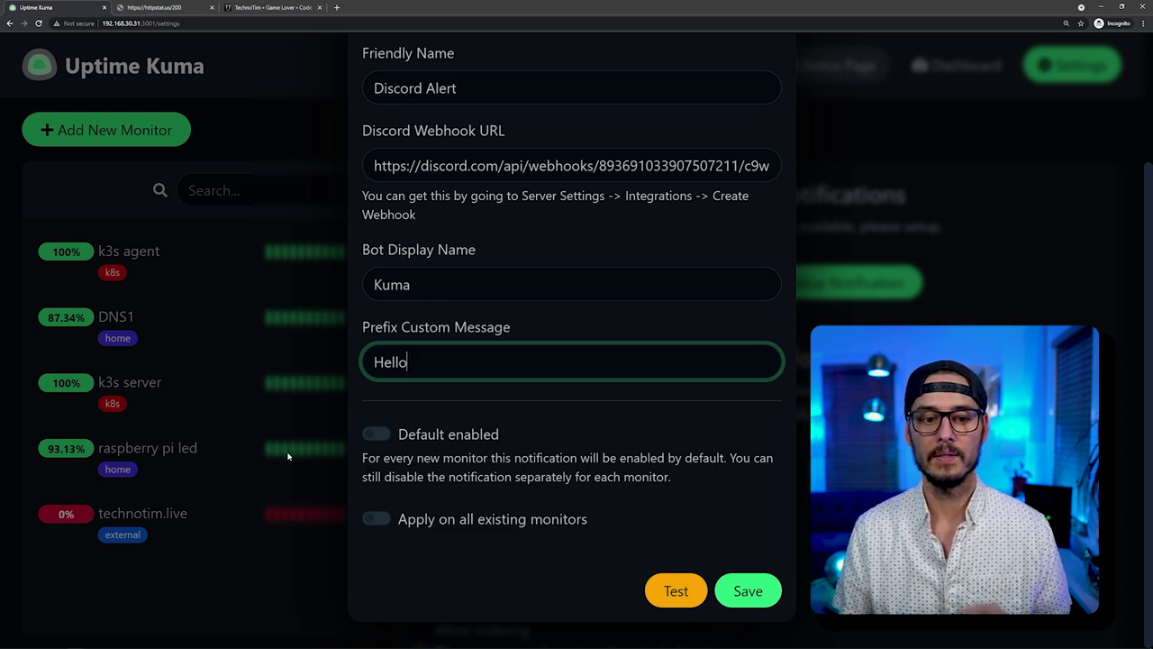
left_click(375, 438)
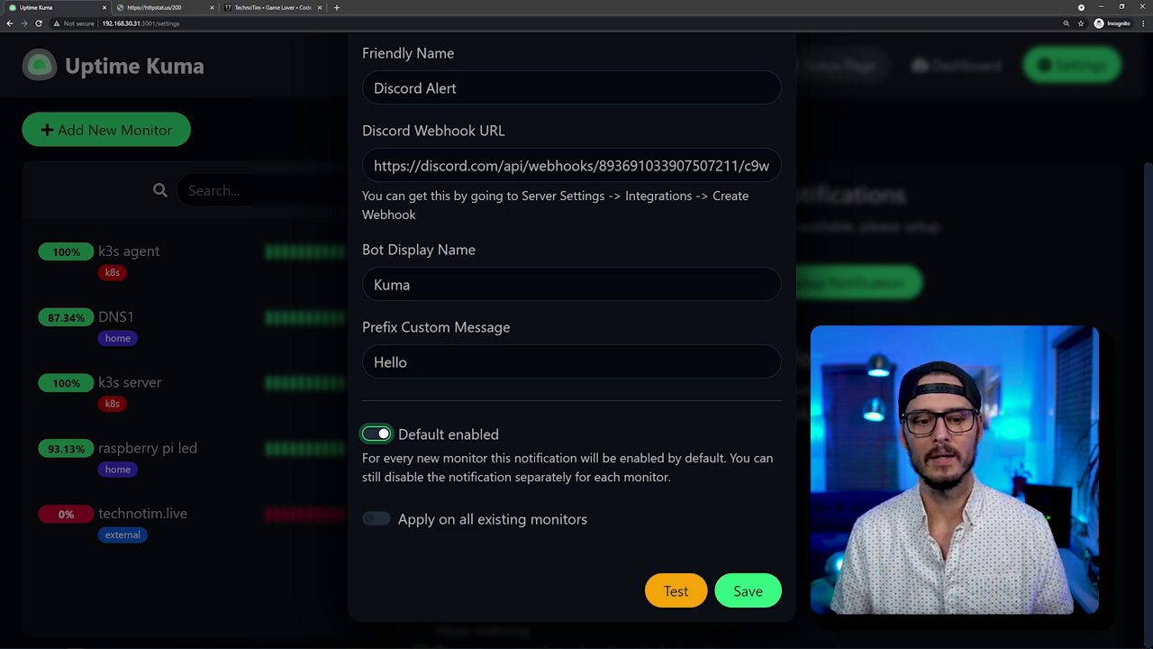
left_click(383, 522)
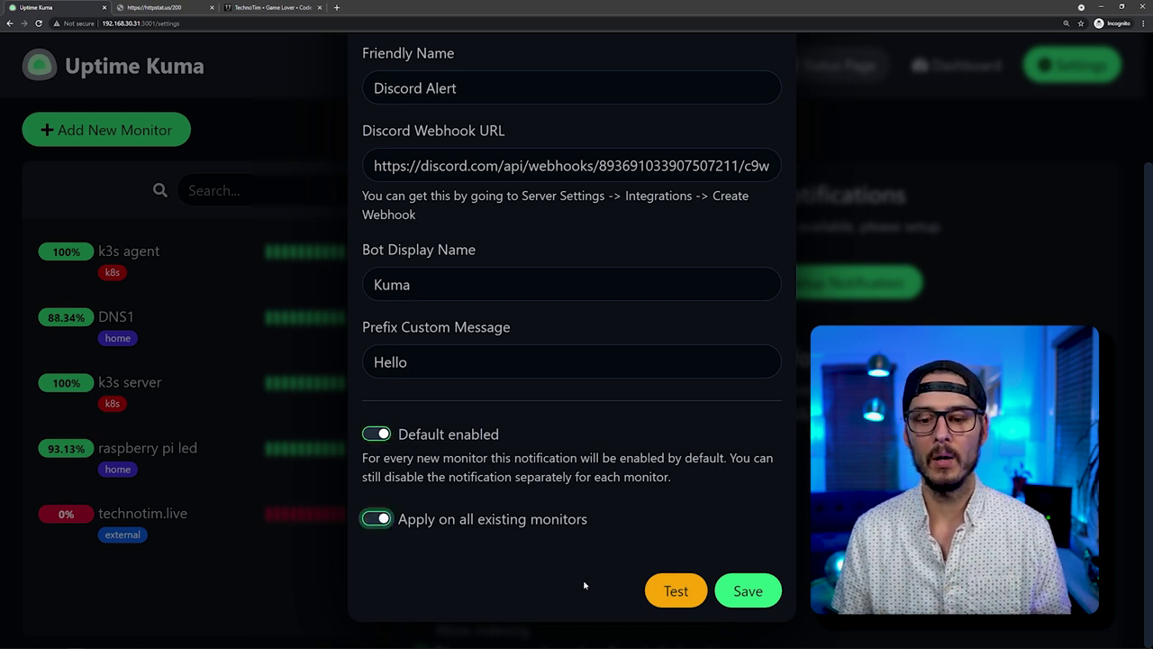
Send a test notification and check for it in the general channel of the Techno server in Discord.
left_click(683, 591)
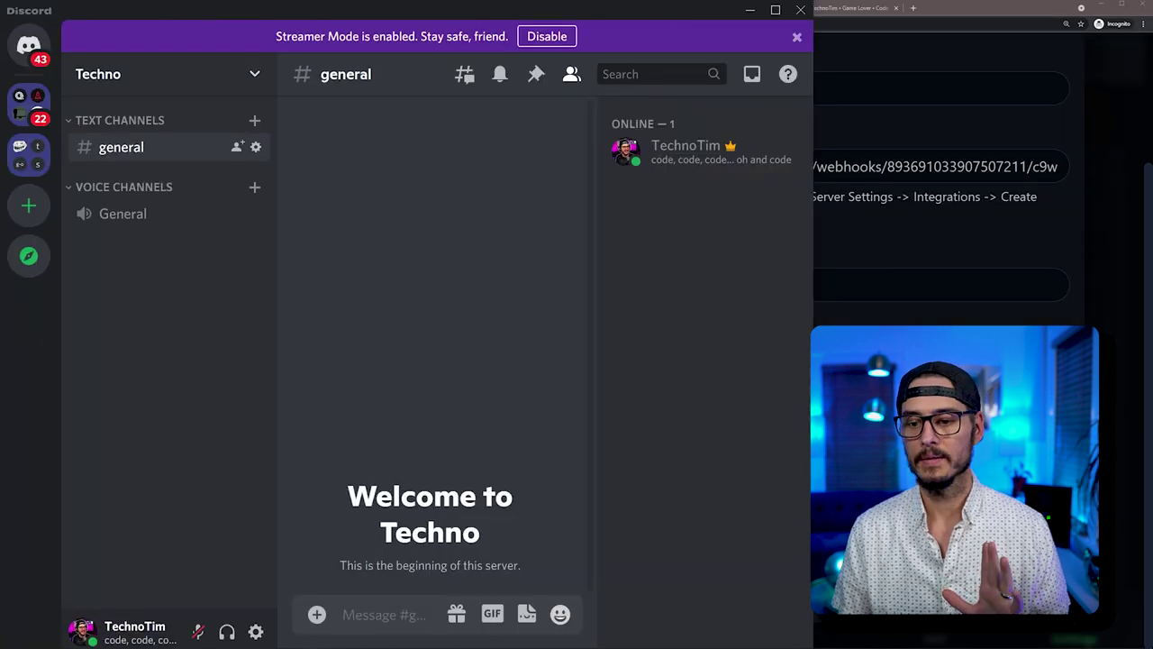
key("alt+Tab")
left_click(483, 349)
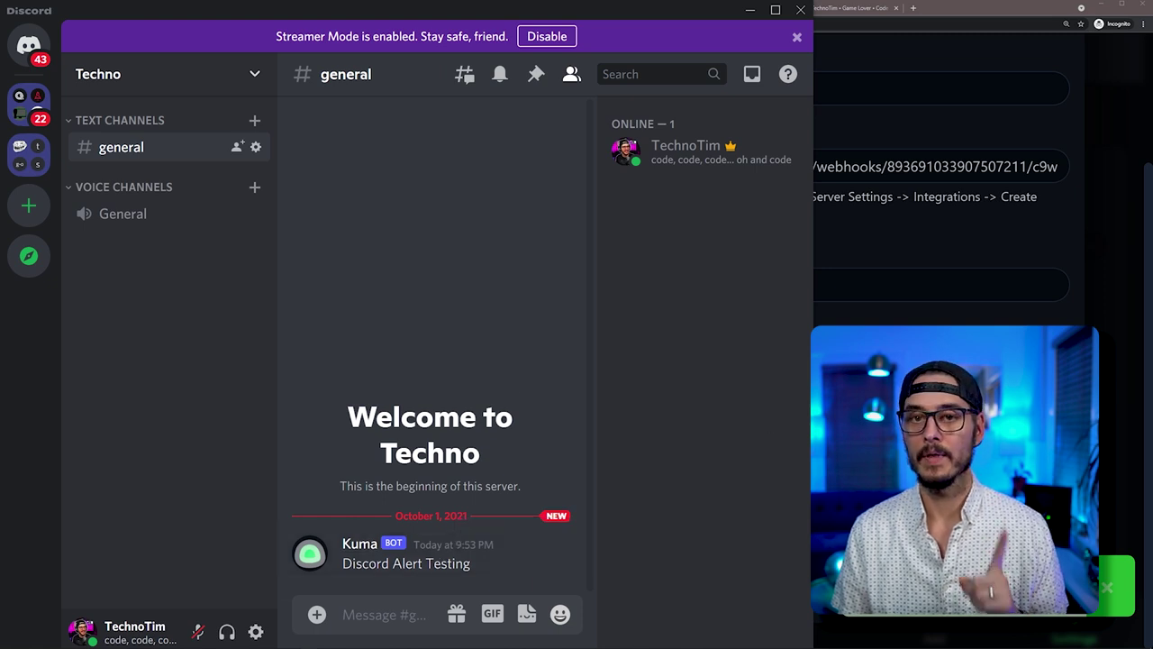
Return to Uptime Kuma and save the Discord Alert notification.
key("alt+Tab")
scroll(874, 517, "down", 2)
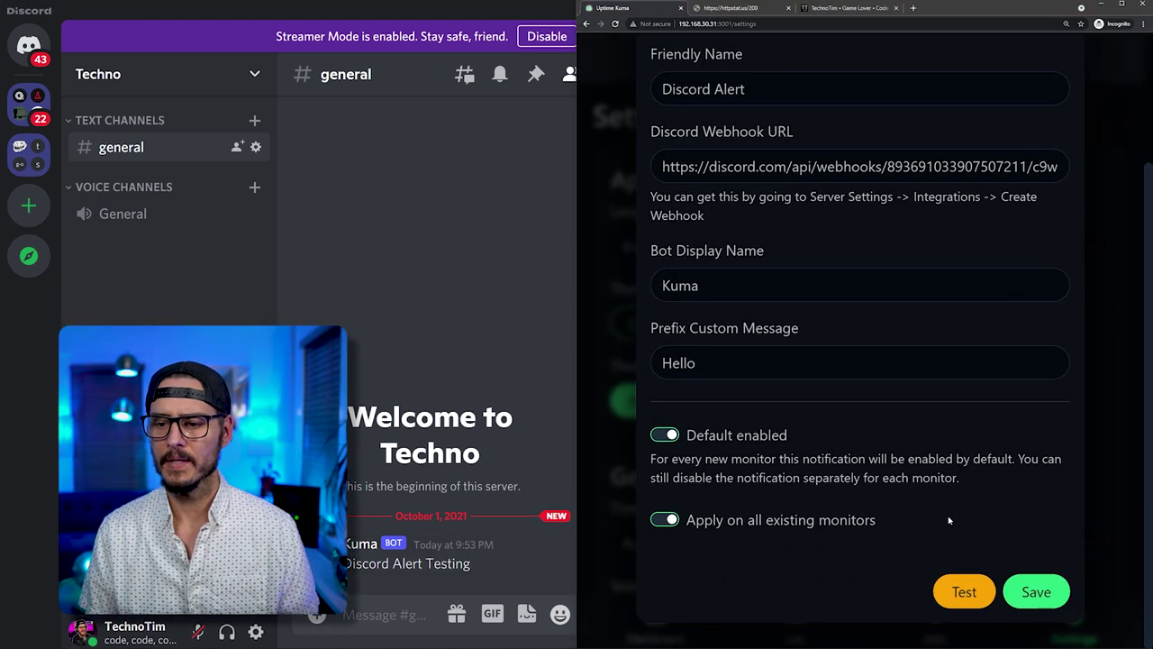
left_click(1030, 594)
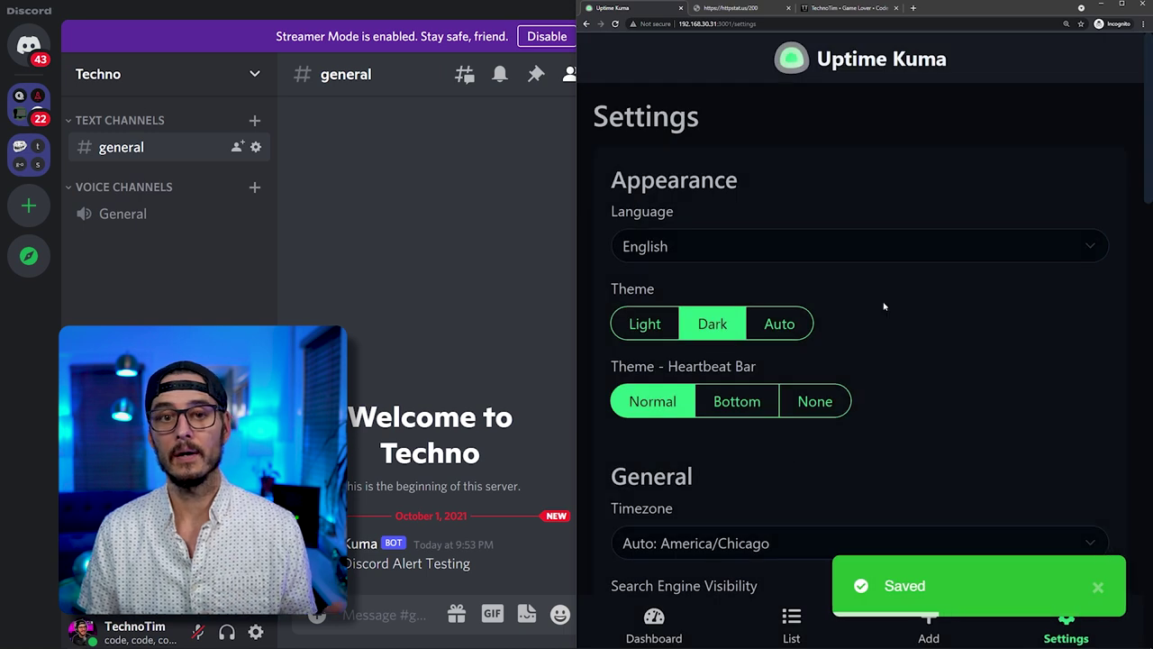
Widen the Uptime Kuma window, save the DNS1 monitor with the bogus hostname googldskjfldsjflsdjfklsdjkfjsde.com, and switch to Discord for the alert.
left_click_drag(577, 226, 326, 226)
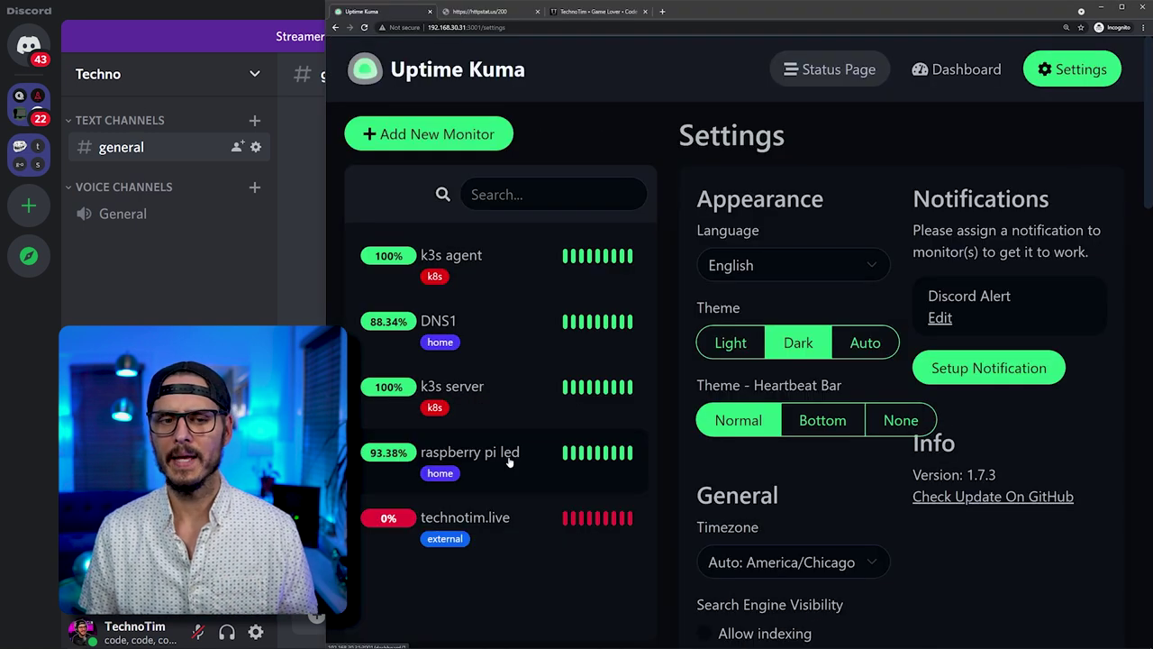
left_click(478, 324)
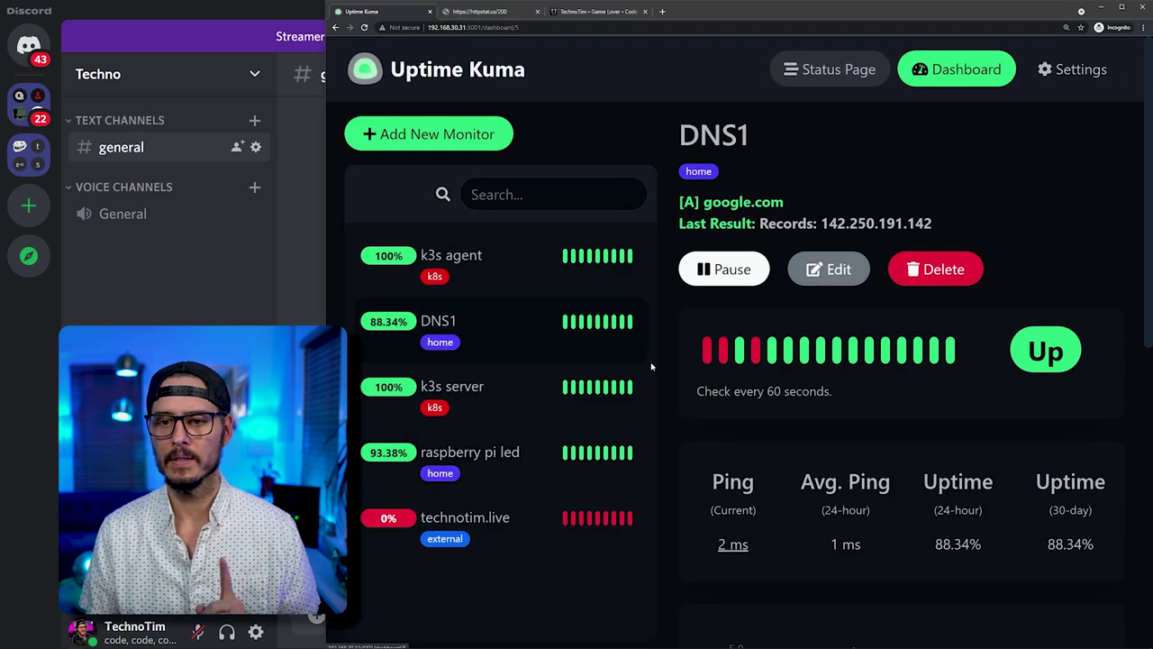
left_click(852, 273)
scroll(852, 277, "down", 3)
left_click(740, 292)
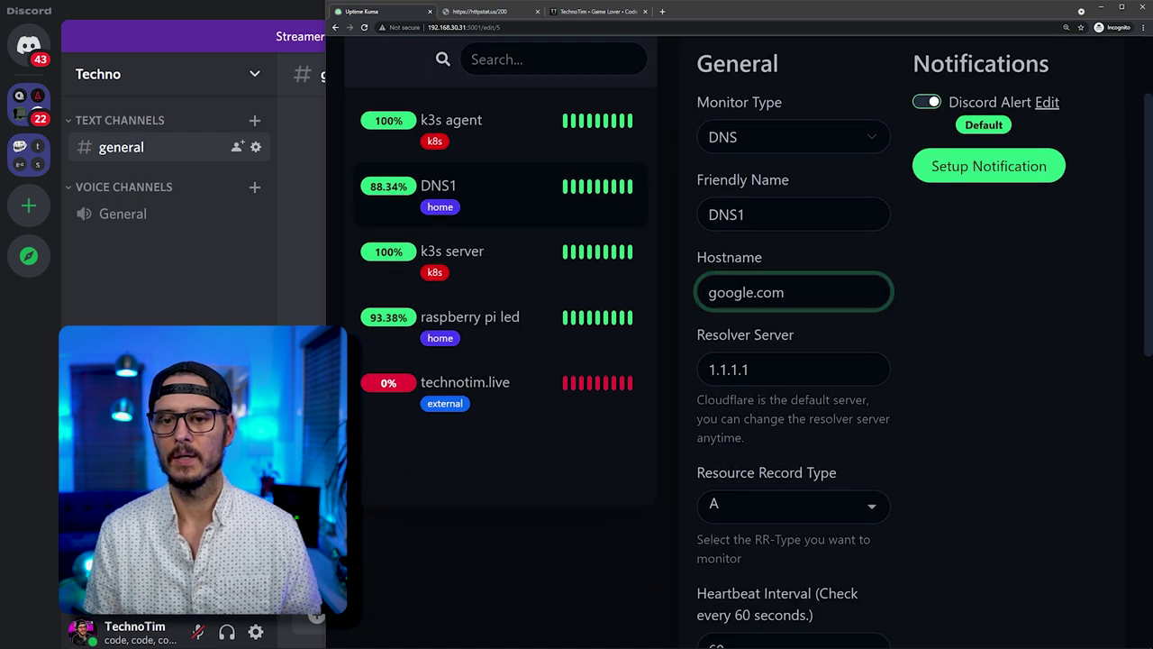
type("dskjfldsjfkdsjfkldsjkfjsd")
scroll(874, 448, "down", 10)
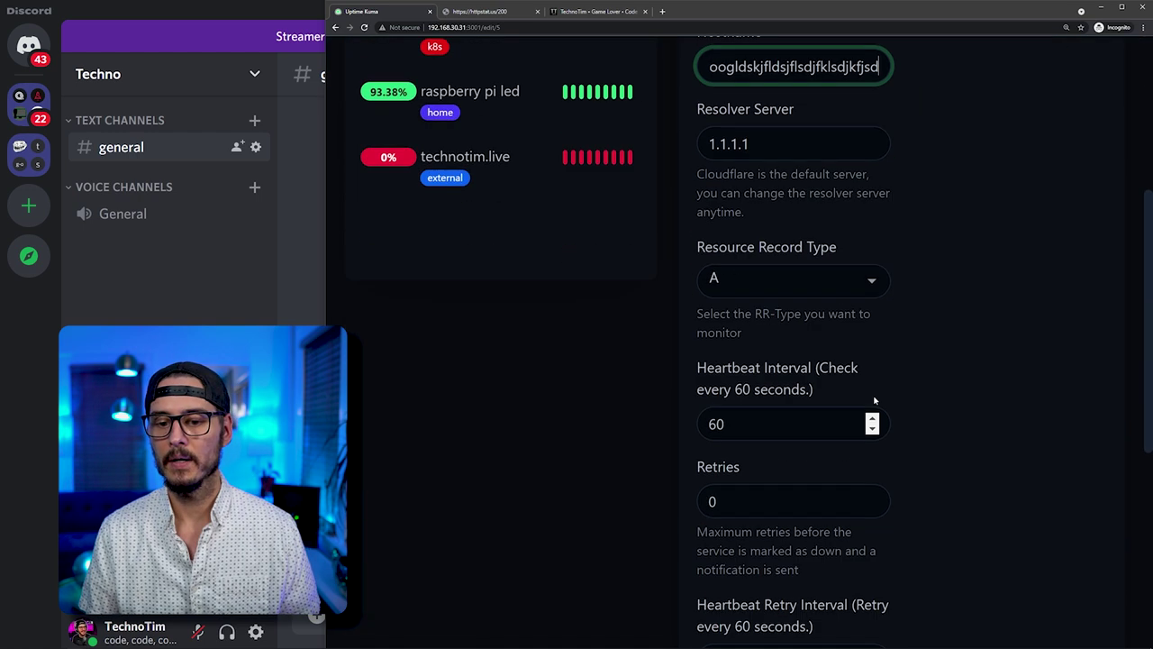
left_click(730, 599)
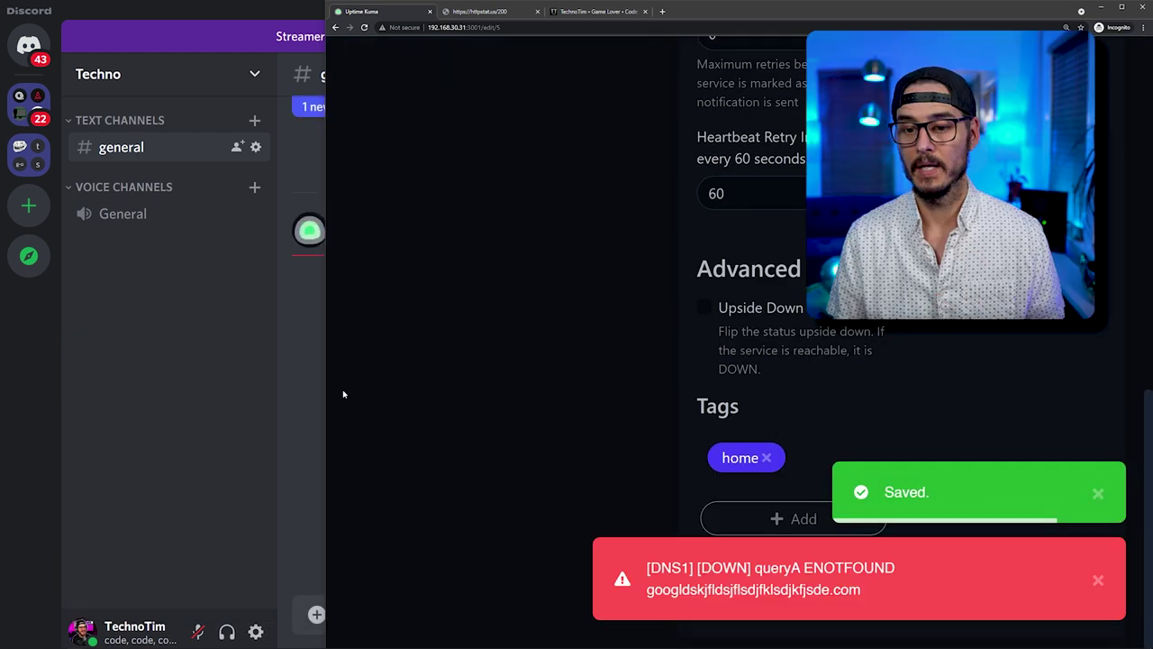
left_click(198, 399)
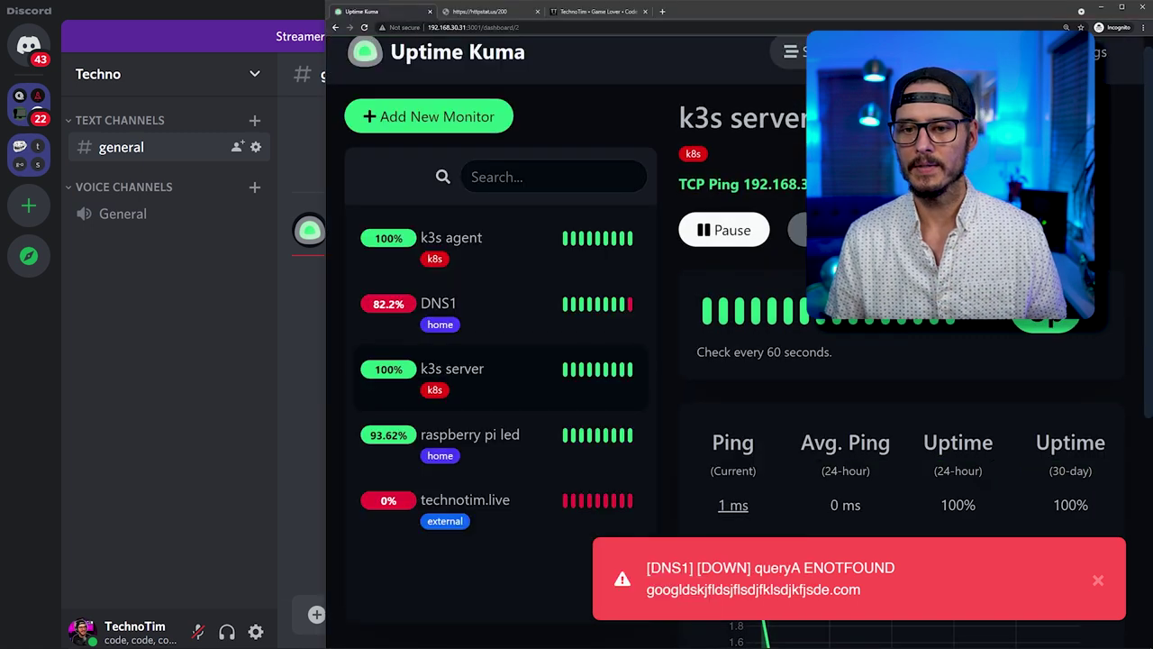
Change the k3s server monitor's hostname to the unreachable address 192.168.30.191 and save it.
left_click(824, 230)
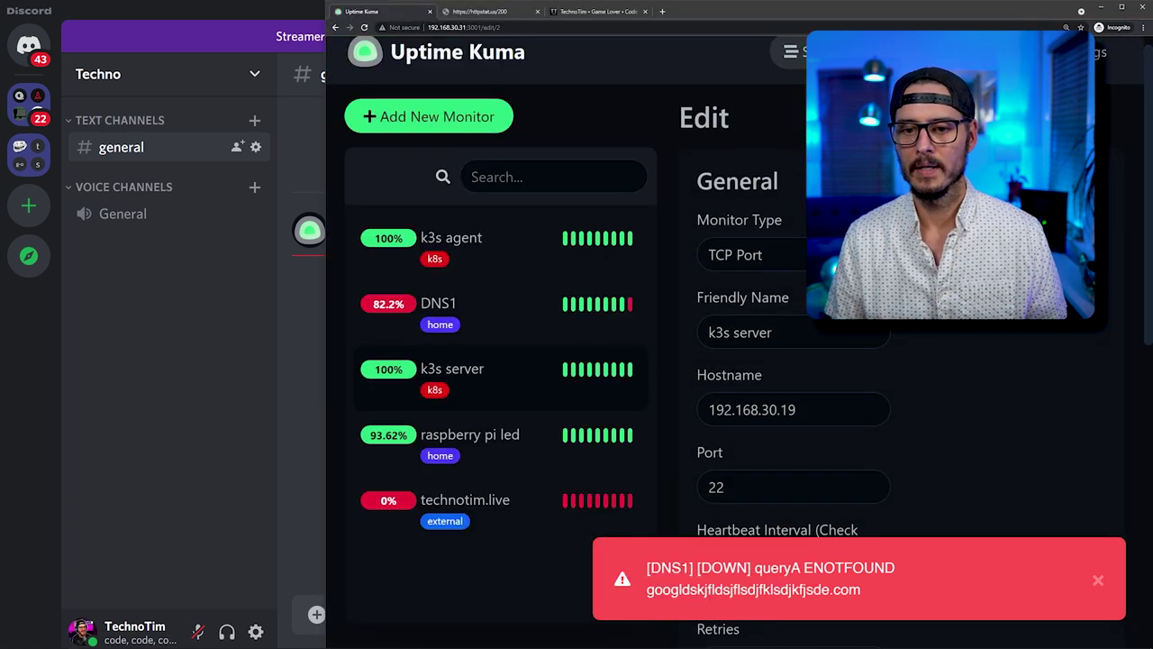
left_click(793, 409)
type("1")
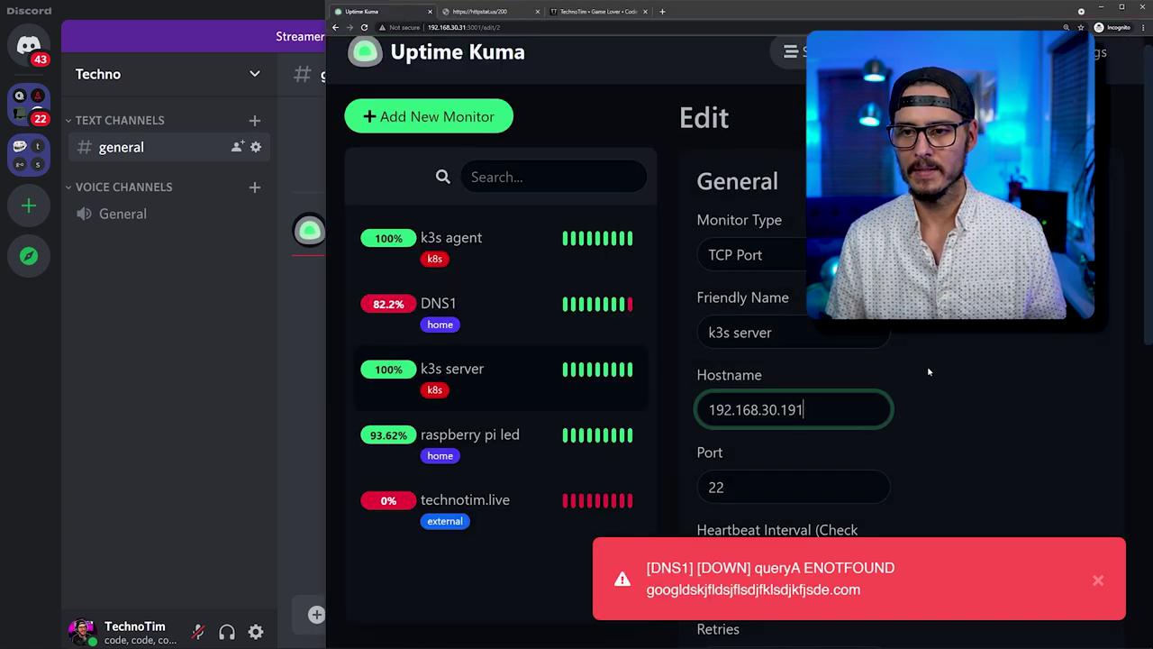
scroll(624, 446, "down", 7)
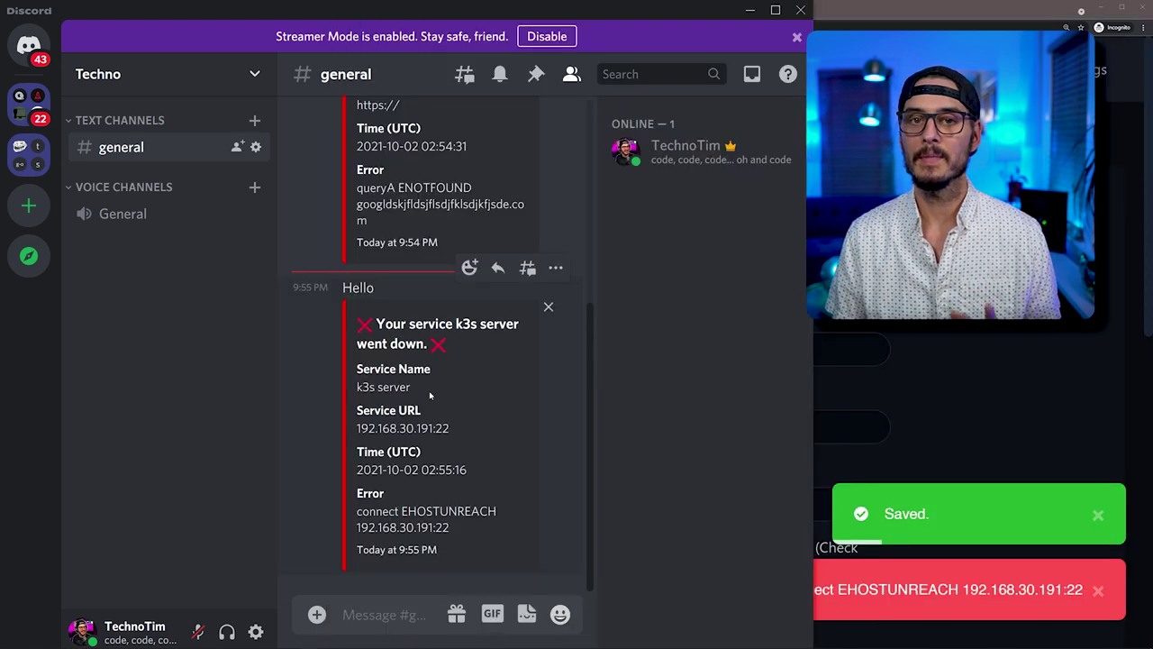
Examine the service URL, port, time and error details in the k3s server down alert in Discord.
left_click_drag(357, 428, 448, 427)
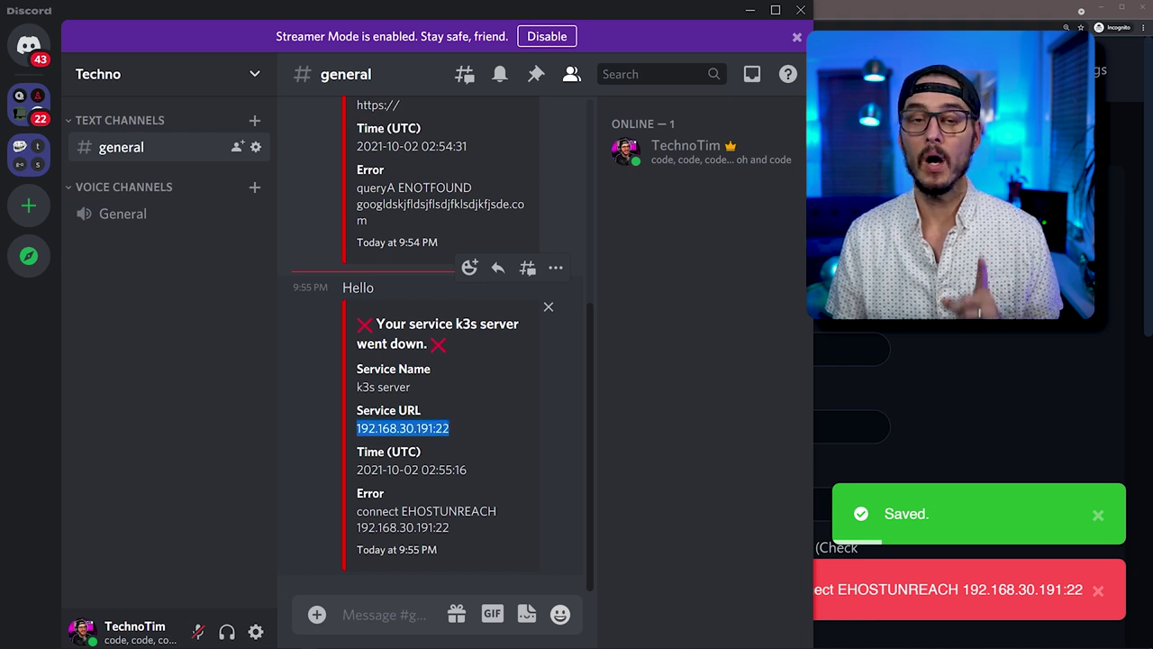
double_click(441, 428)
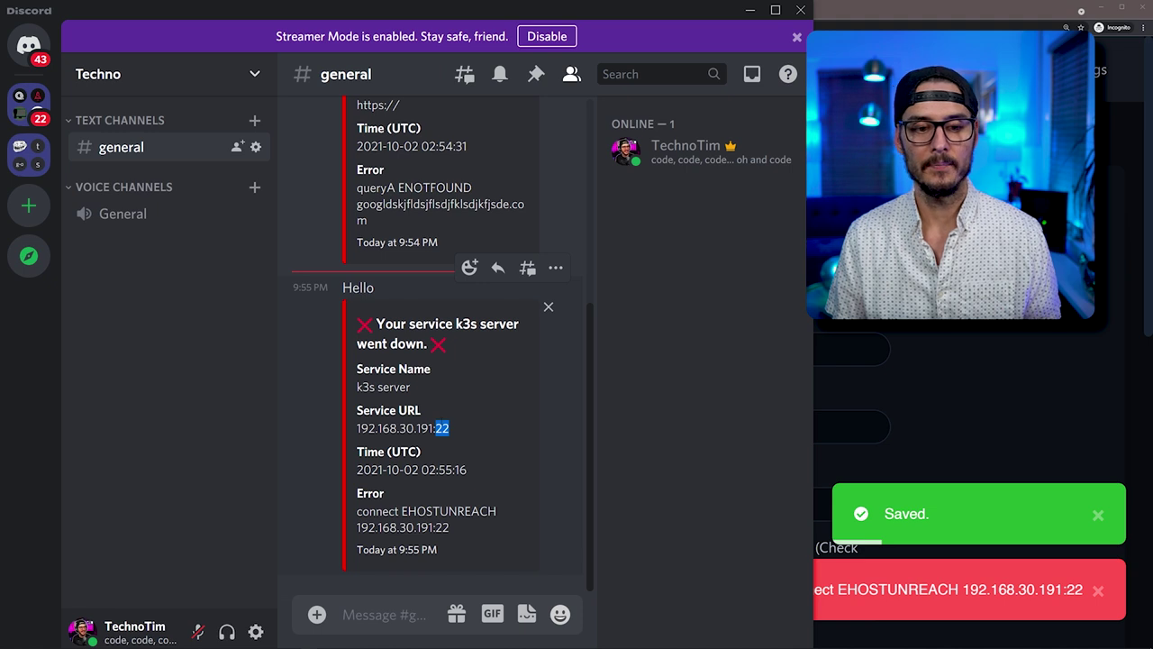
triple_click(418, 469)
double_click(396, 527)
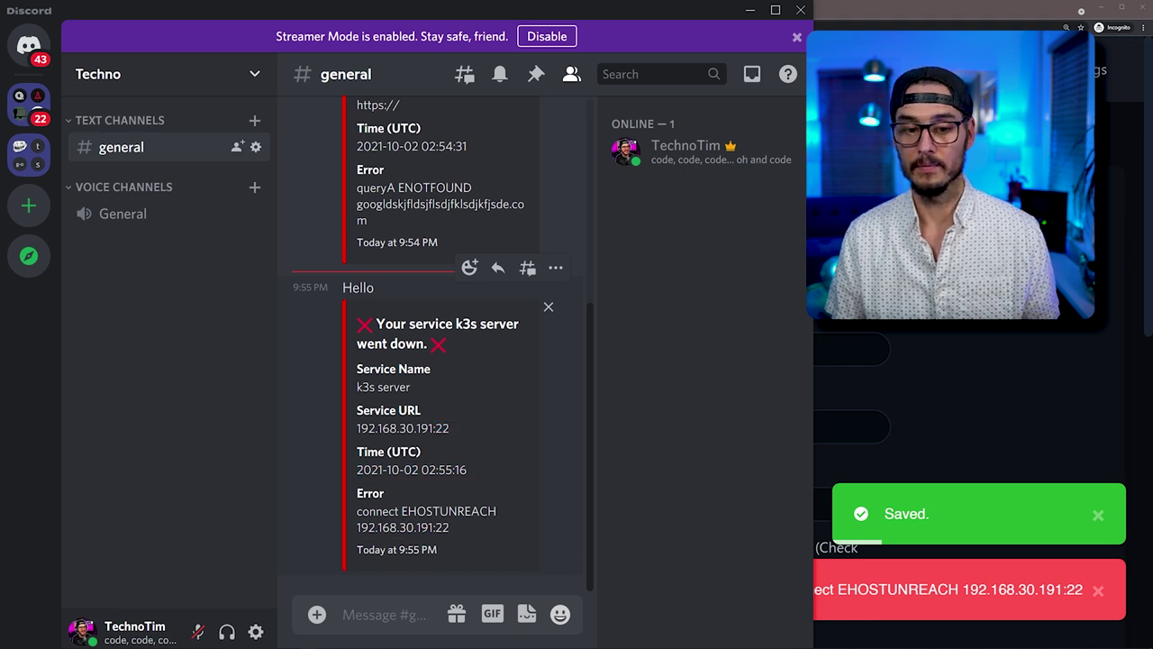
double_click(449, 511)
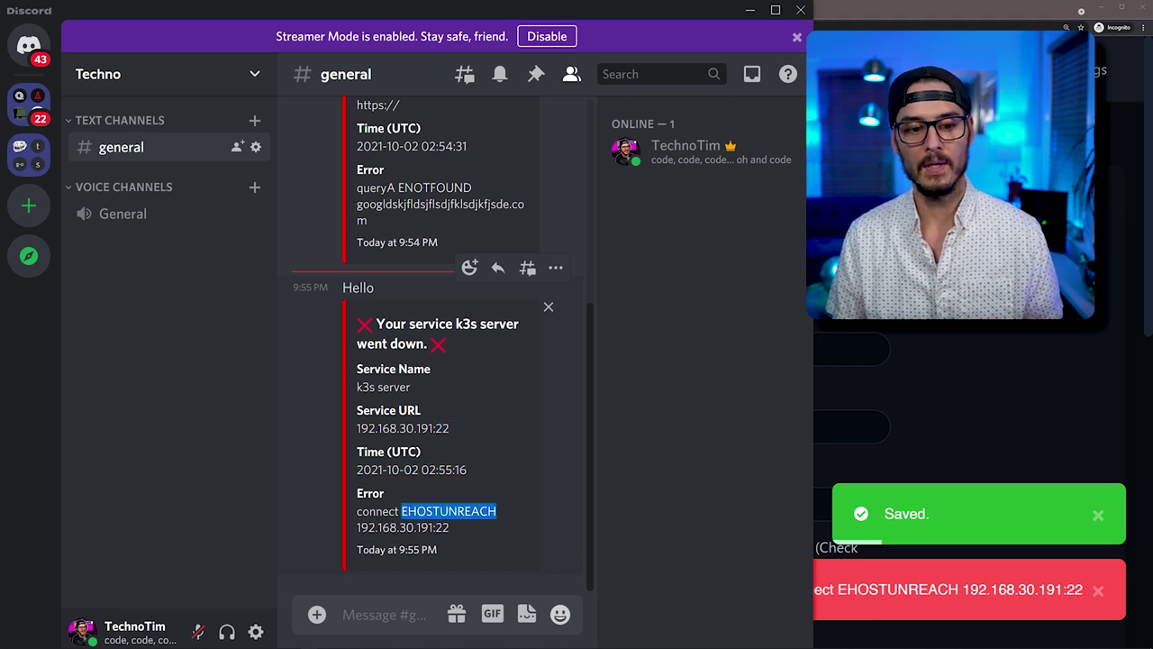
double_click(397, 527)
Back in Uptime Kuma, dismiss the down alert, restore the k3s server hostname to 192.168.30.19 and save the monitor.
key("alt+Tab")
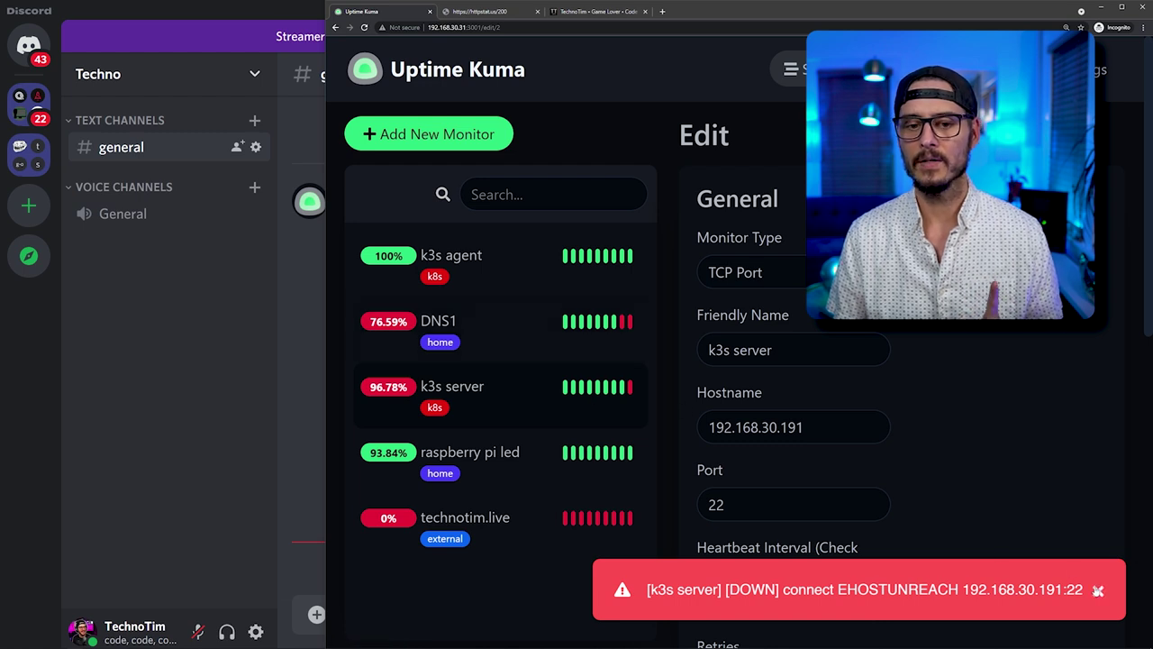
left_click(1097, 590)
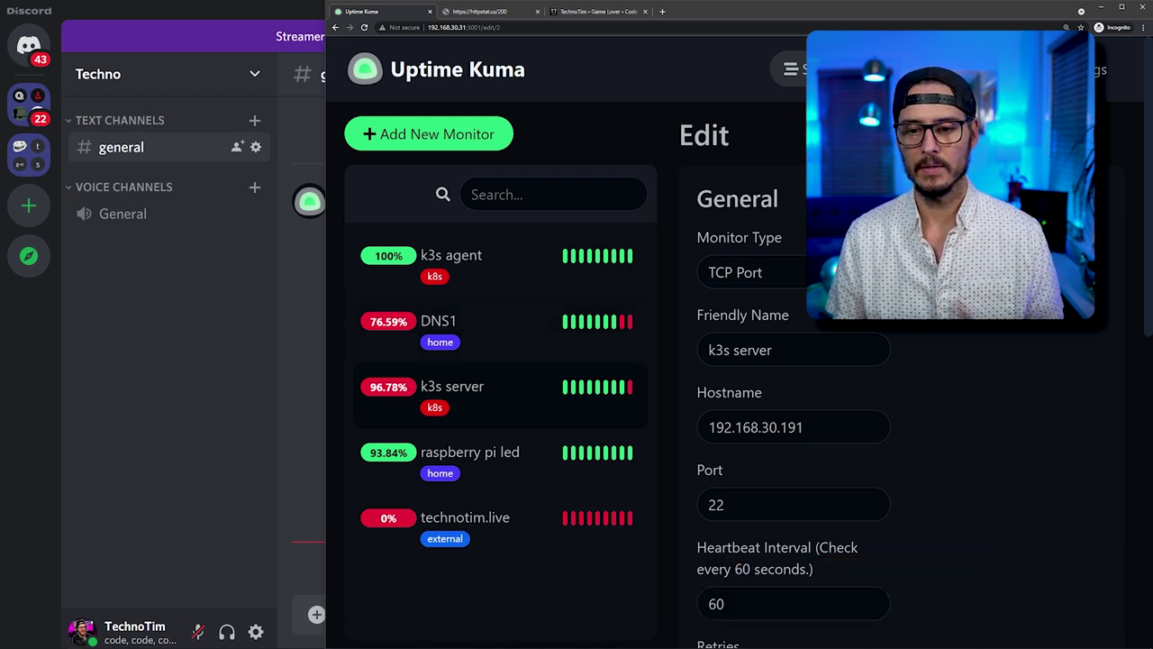
left_click(804, 427)
key("BackSpace")
scroll(940, 399, "down", 10)
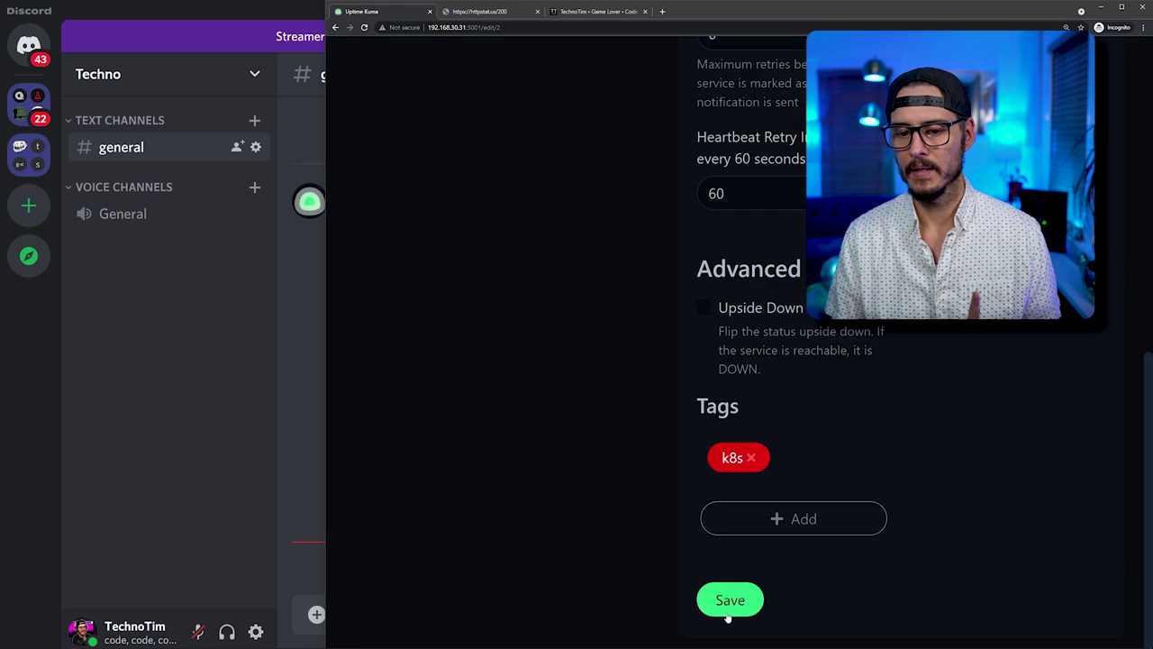
left_click(731, 600)
Switch to Discord and examine the service name, URL and ping in the k3s server recovery alert.
left_click(180, 460)
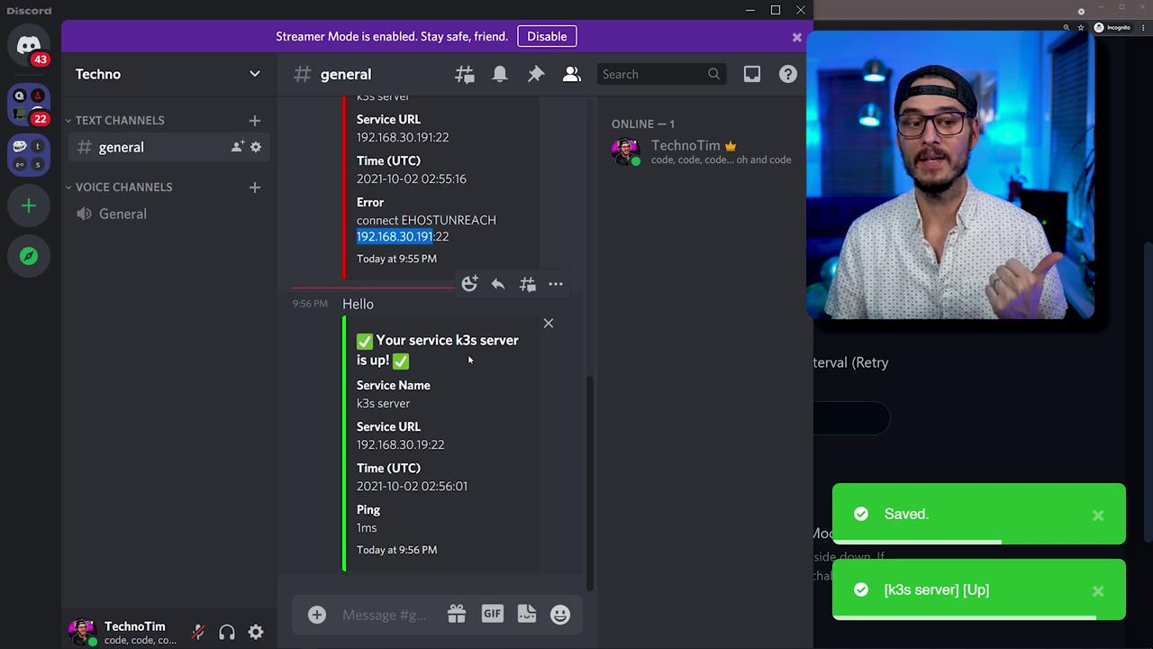
left_click_drag(411, 403, 356, 403)
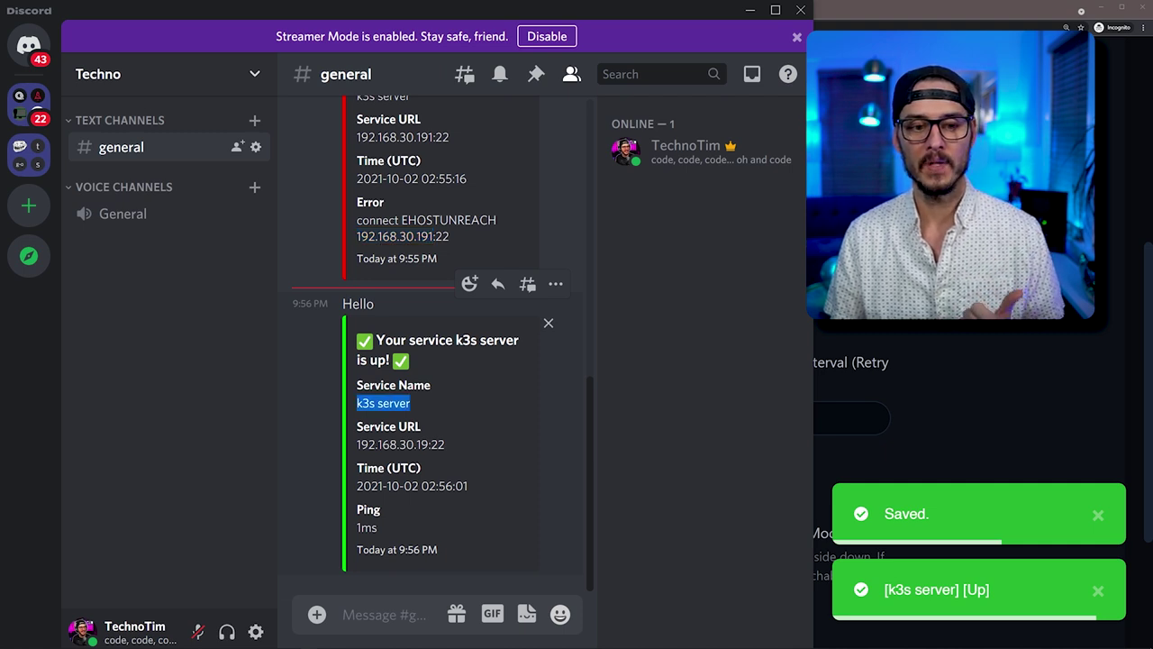
left_click_drag(428, 444, 357, 444)
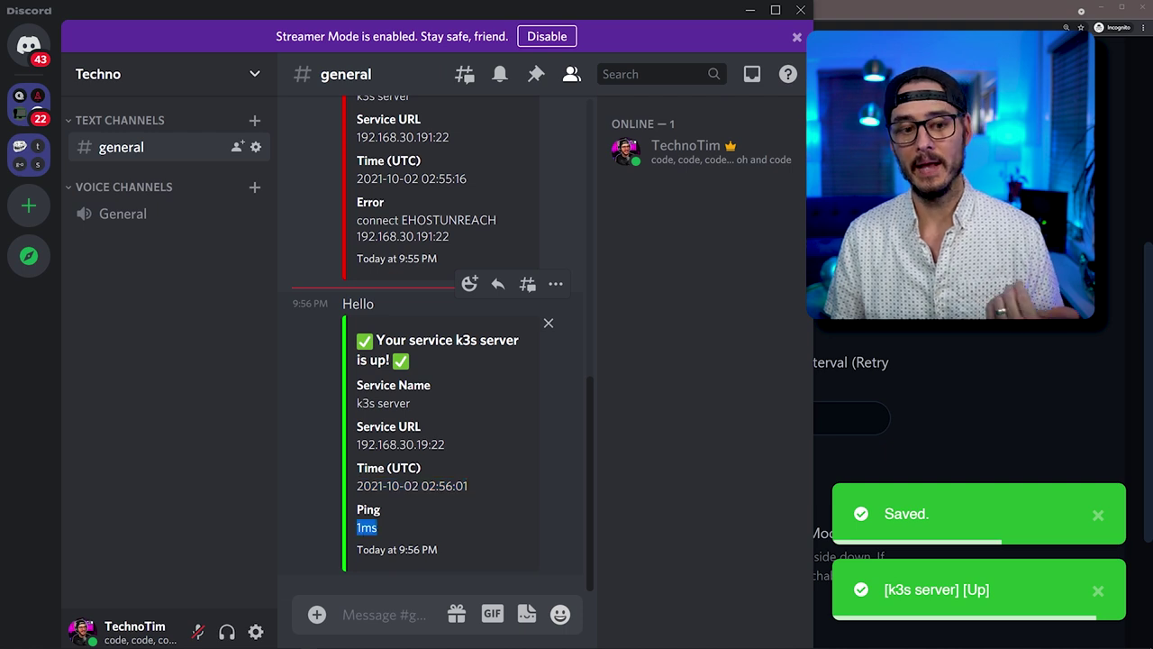
Review the DNS1 and k3s server down alerts and the k3s server recovery alert in the general channel.
scroll(473, 421, "up", 4)
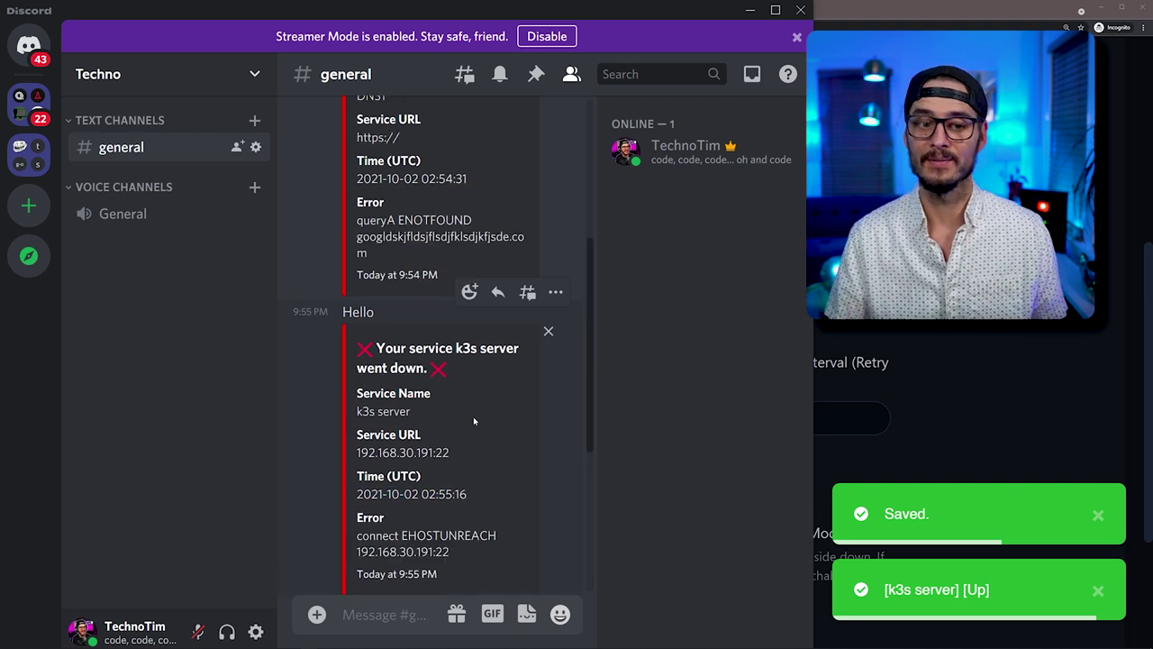
scroll(473, 416, "down", 2)
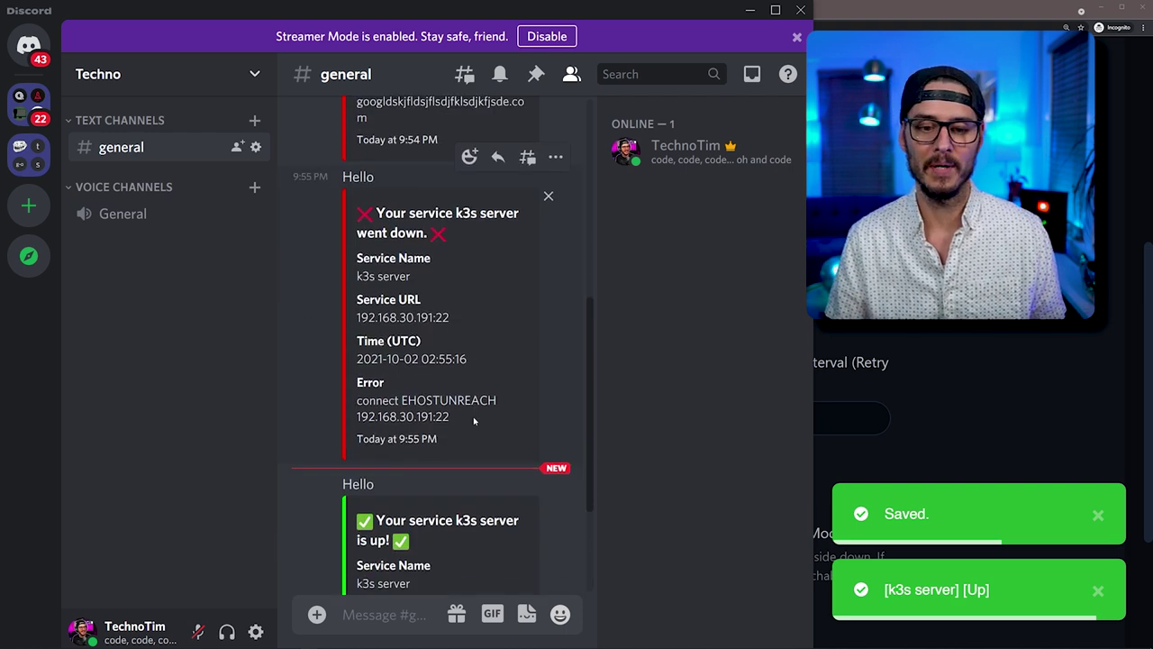
scroll(473, 417, "down", 3)
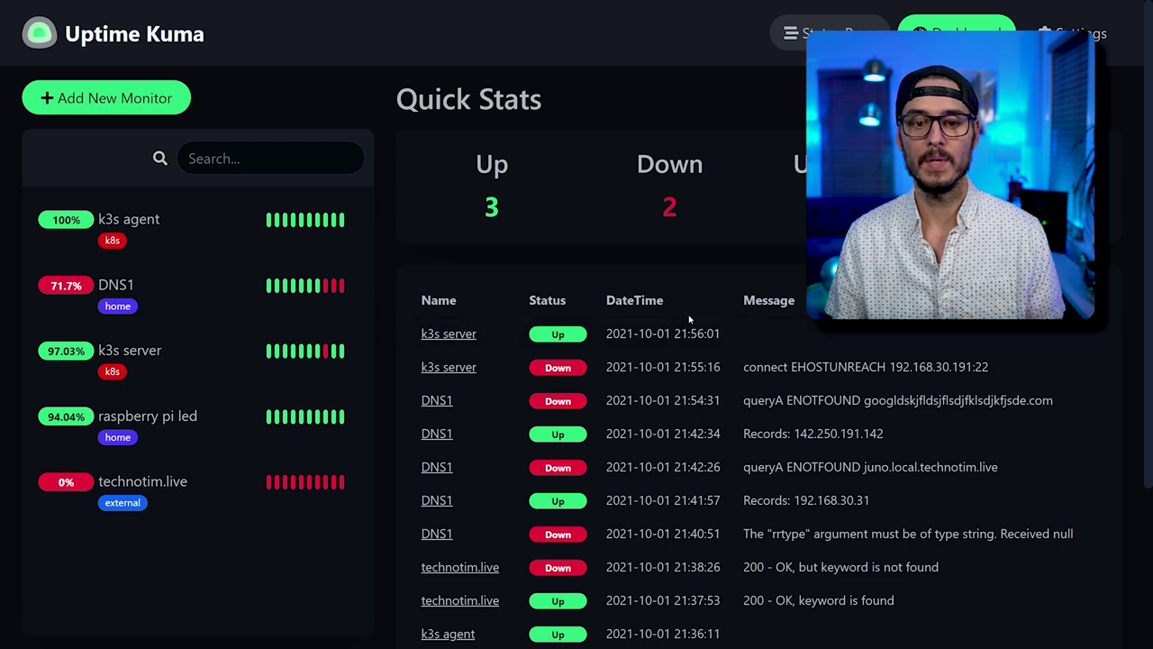
In the Uptime Kuma dashboard, examine the monitor counts and the times and messages of recent k3s server and DNS1 events.
scroll(689, 320, "down", 2)
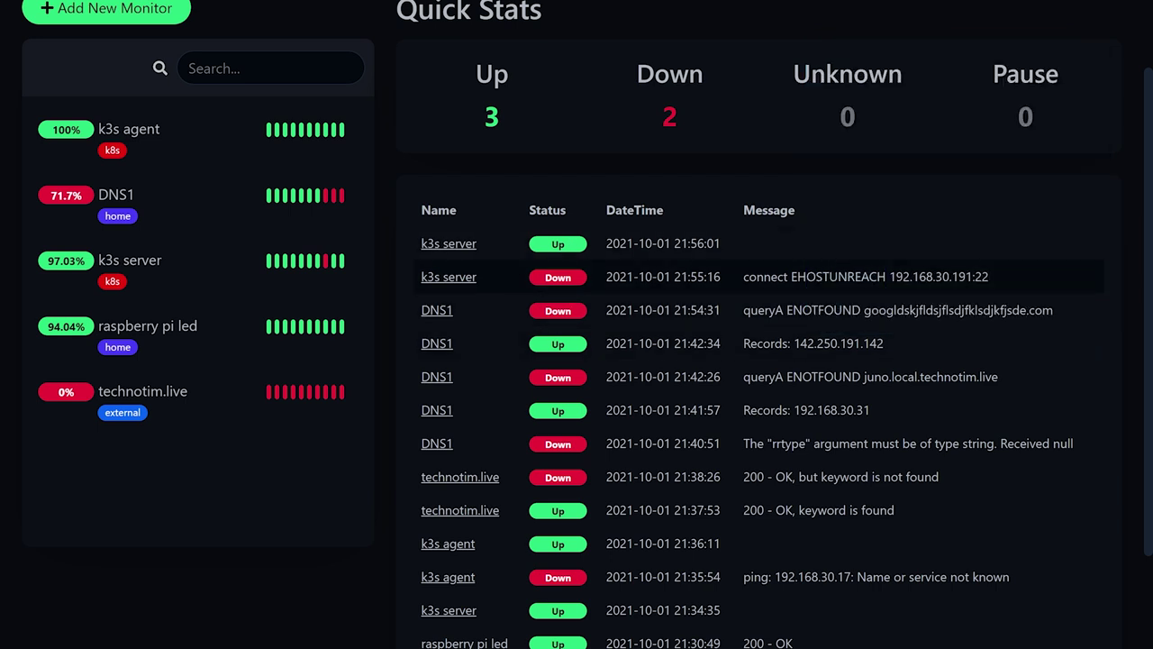
left_click_drag(756, 277, 981, 276)
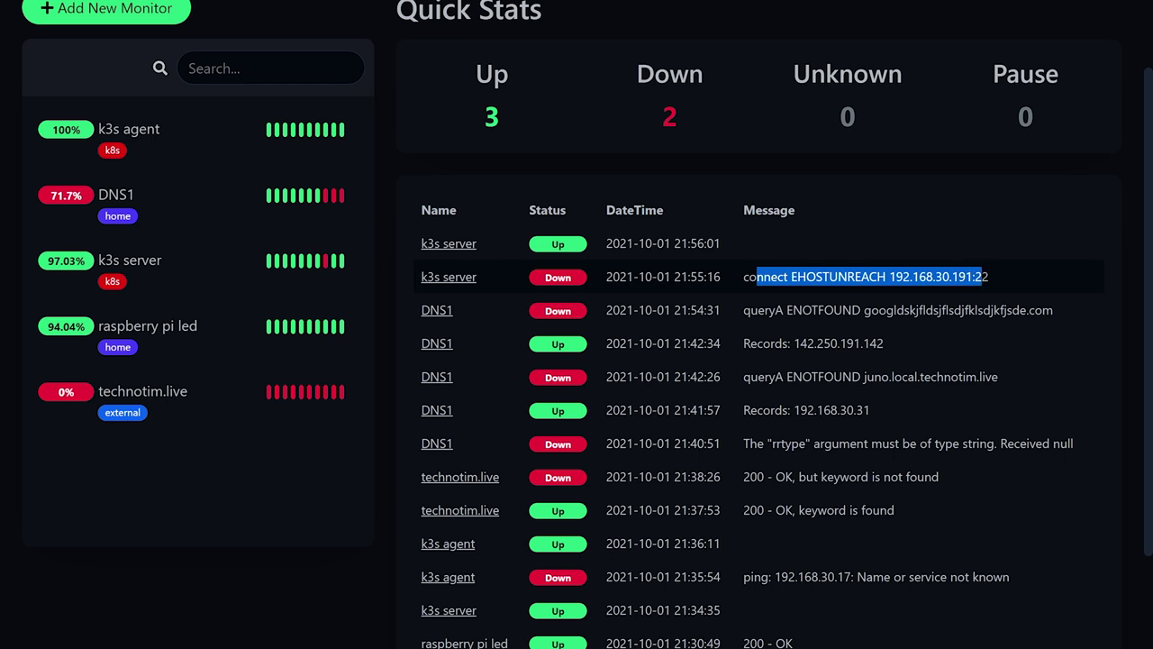
left_click_drag(590, 311, 820, 310)
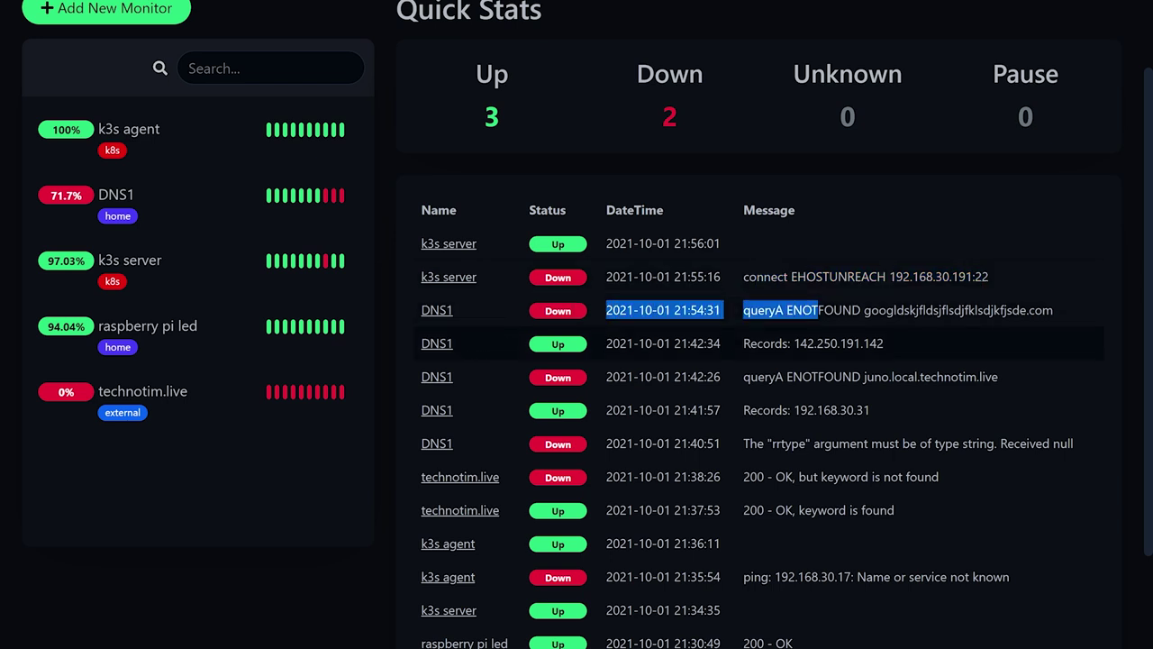
left_click_drag(593, 344, 860, 343)
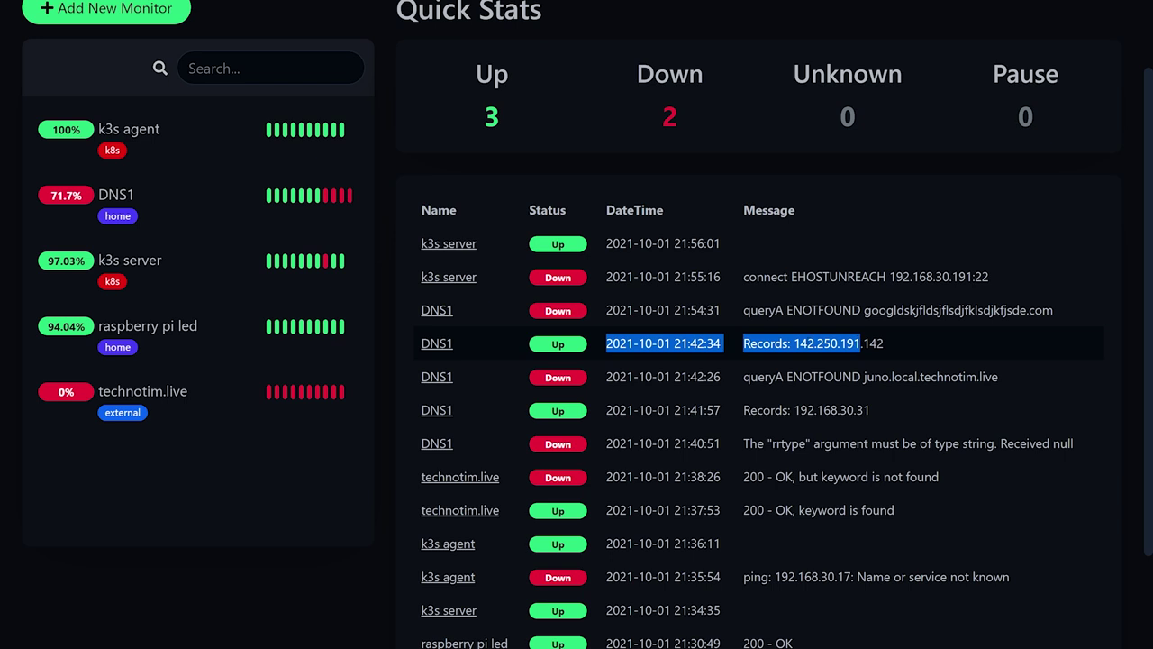
Open the public status page and examine its incident notice, overall status and the uptime history of the listed services.
scroll(669, 300, "up", 1)
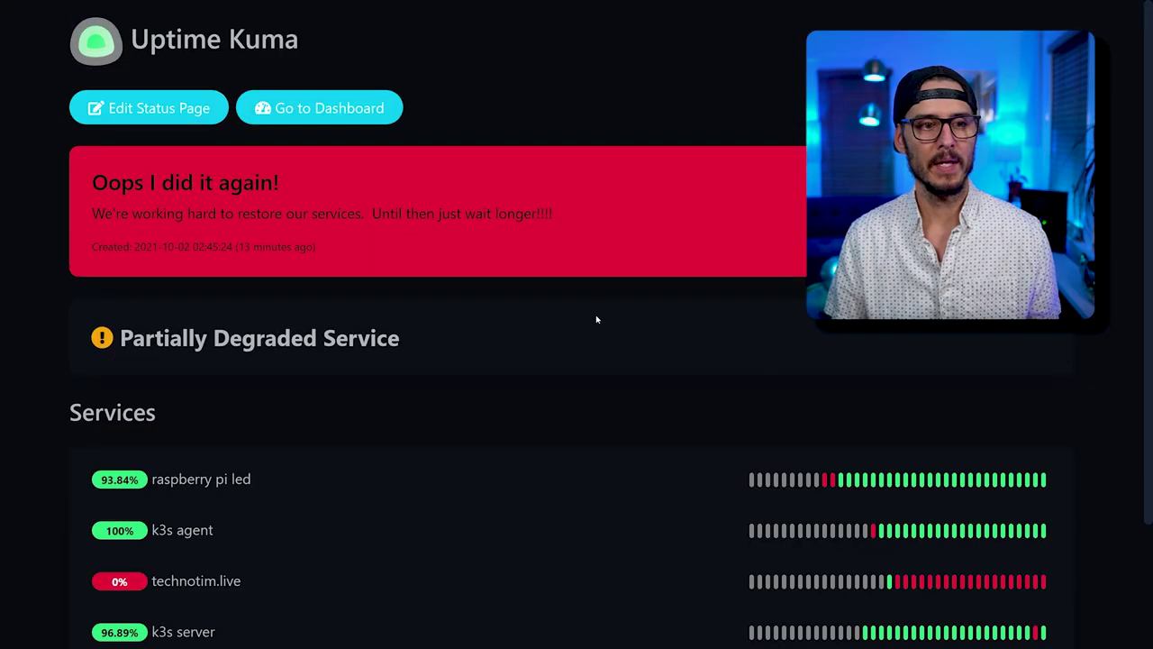
scroll(590, 314, "down", 2)
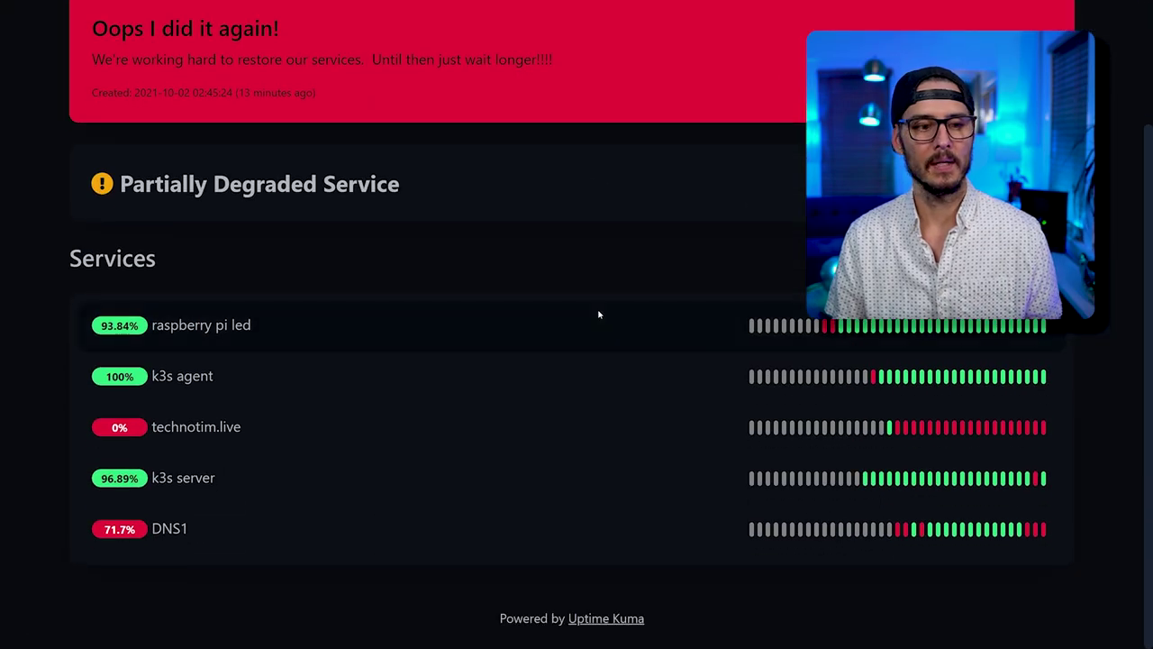